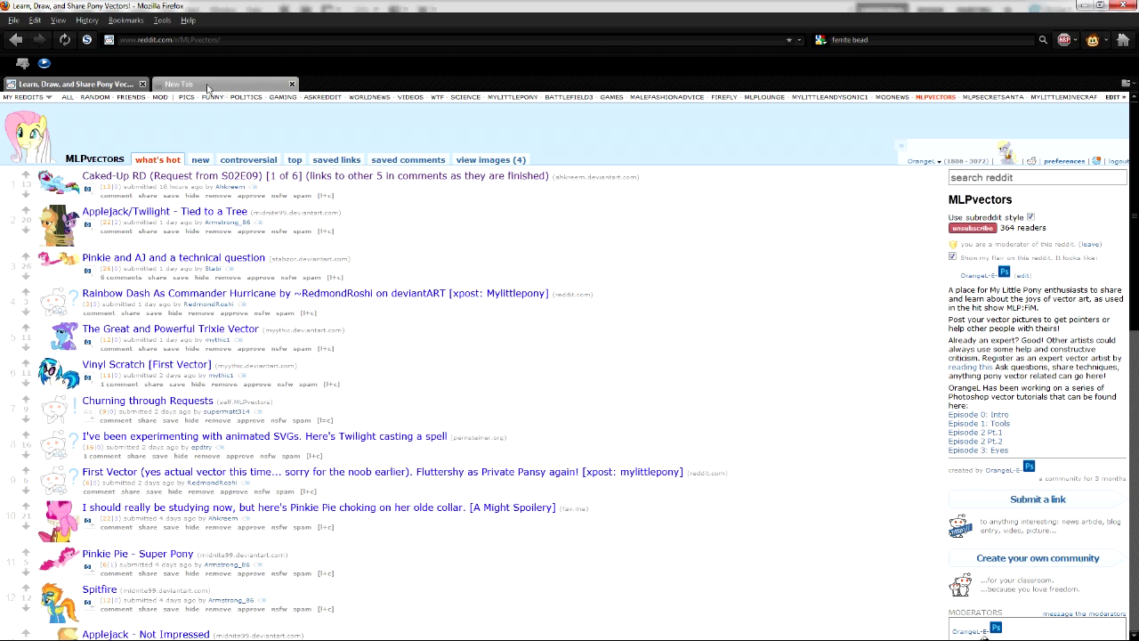
- Close the blank browser tab and the browser window, switching to Photoshop
click(291, 84)
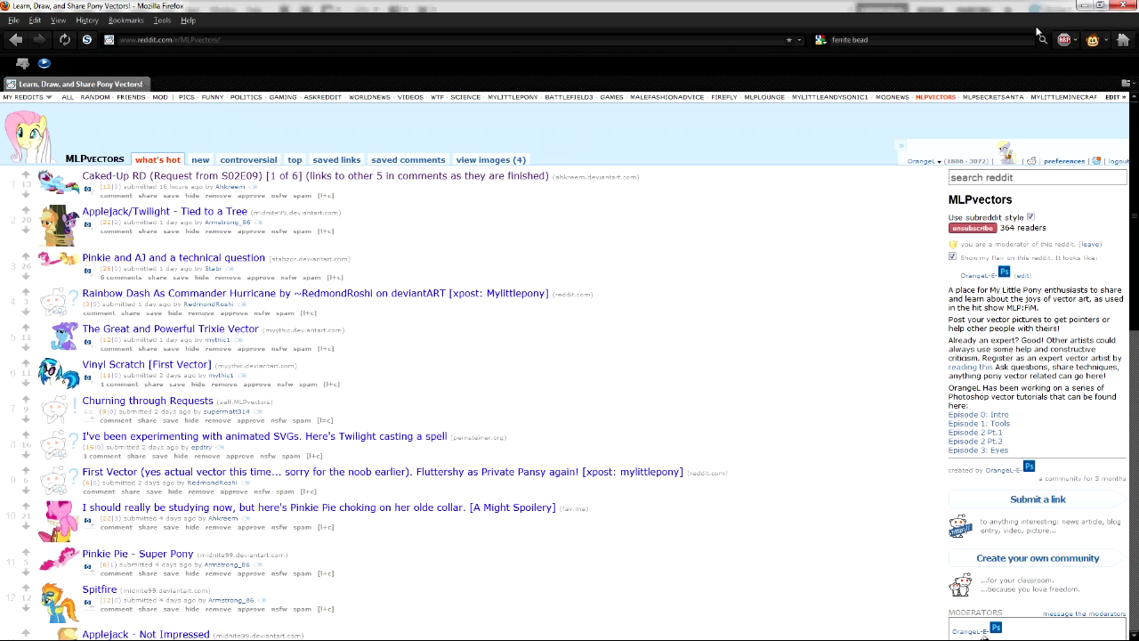
click(1116, 5)
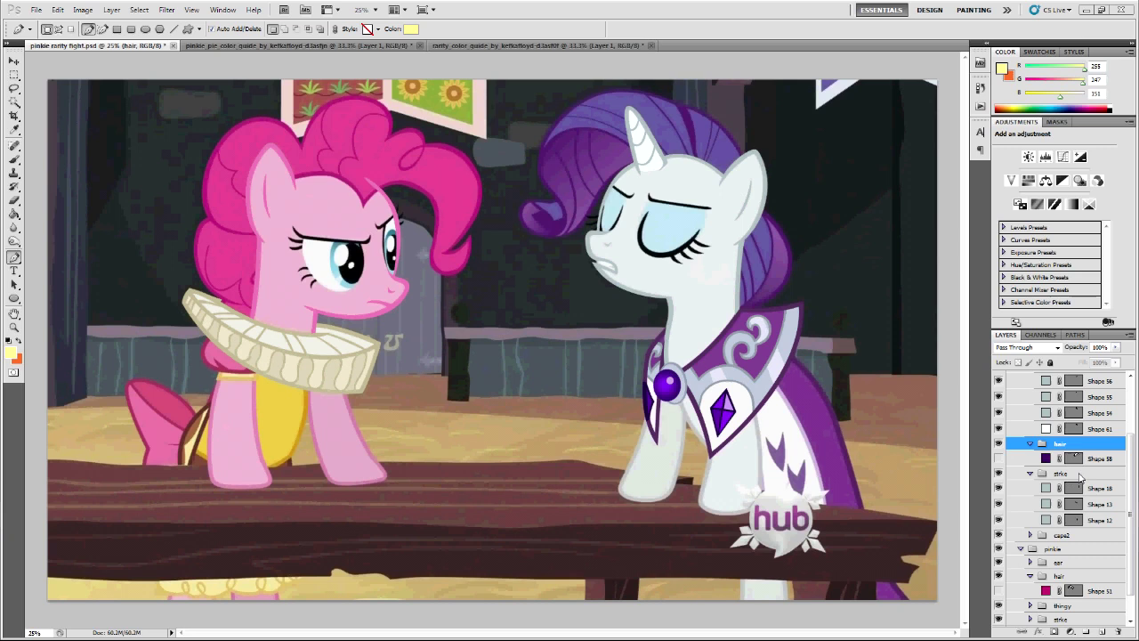
- Collapse Group 1 and temporarily hide the Layer 1 reference image to view the existing vector shapes alone
scroll(1122, 435, up, 10)
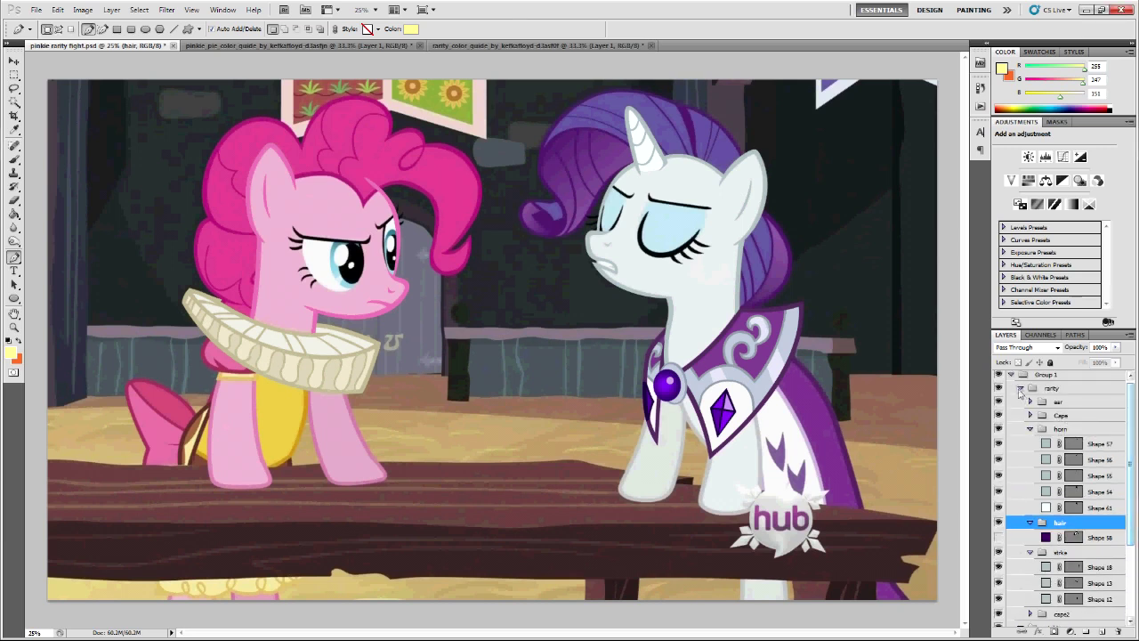
click(1011, 377)
click(999, 392)
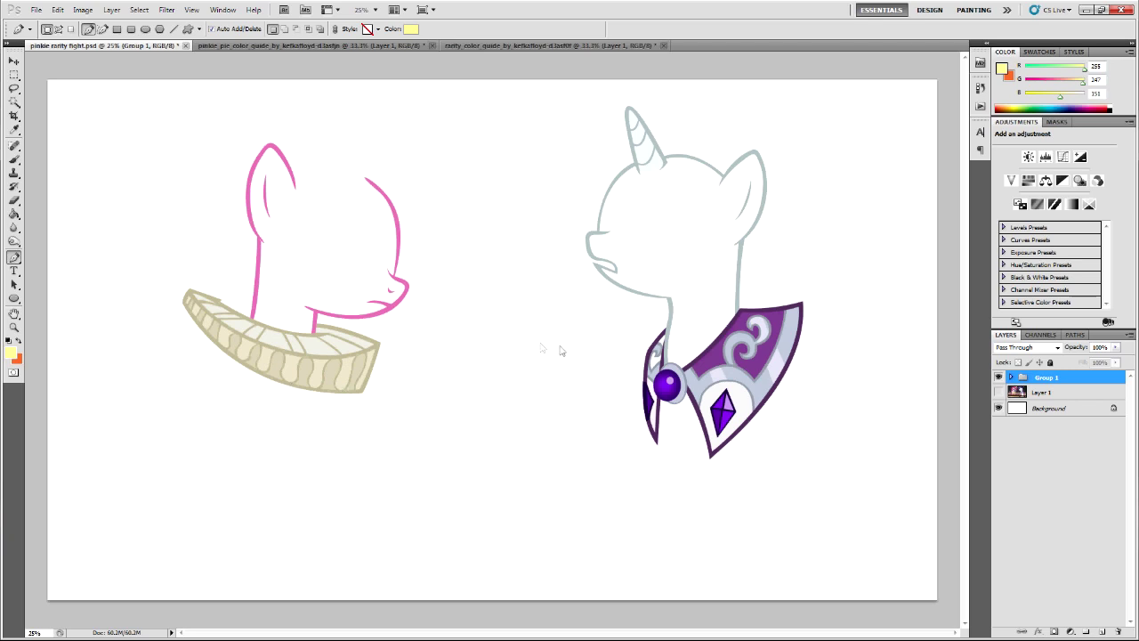
click(999, 392)
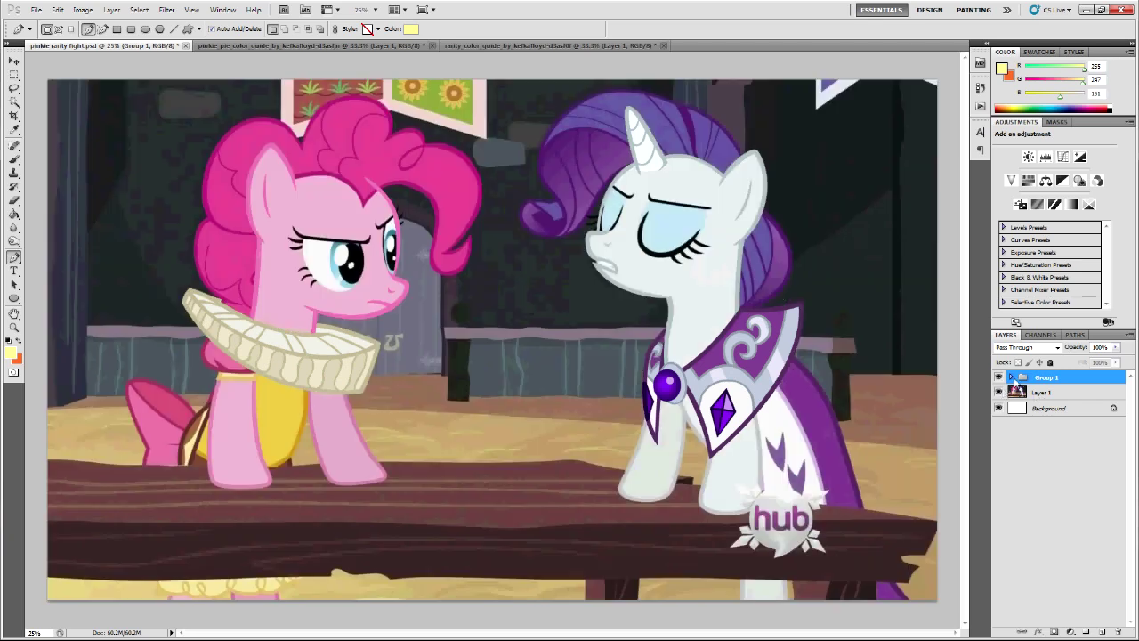
- Expand Group 1 and collapse the horn, hair and strke subgroups and the rarity group, leaving the pinkie group open
click(1012, 377)
click(1031, 432)
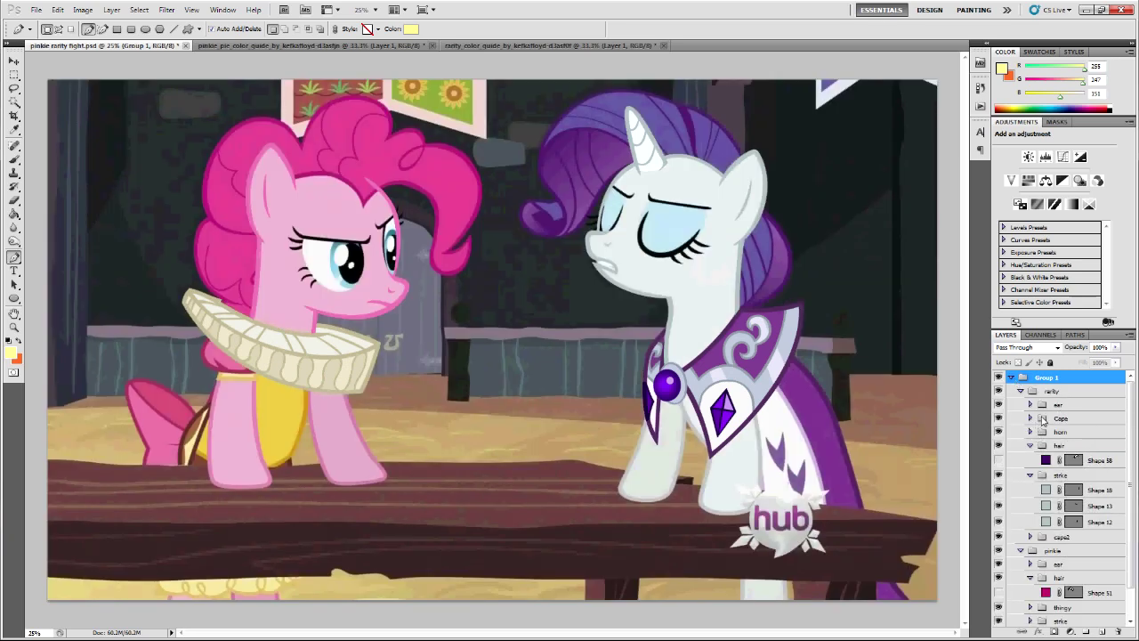
click(1030, 445)
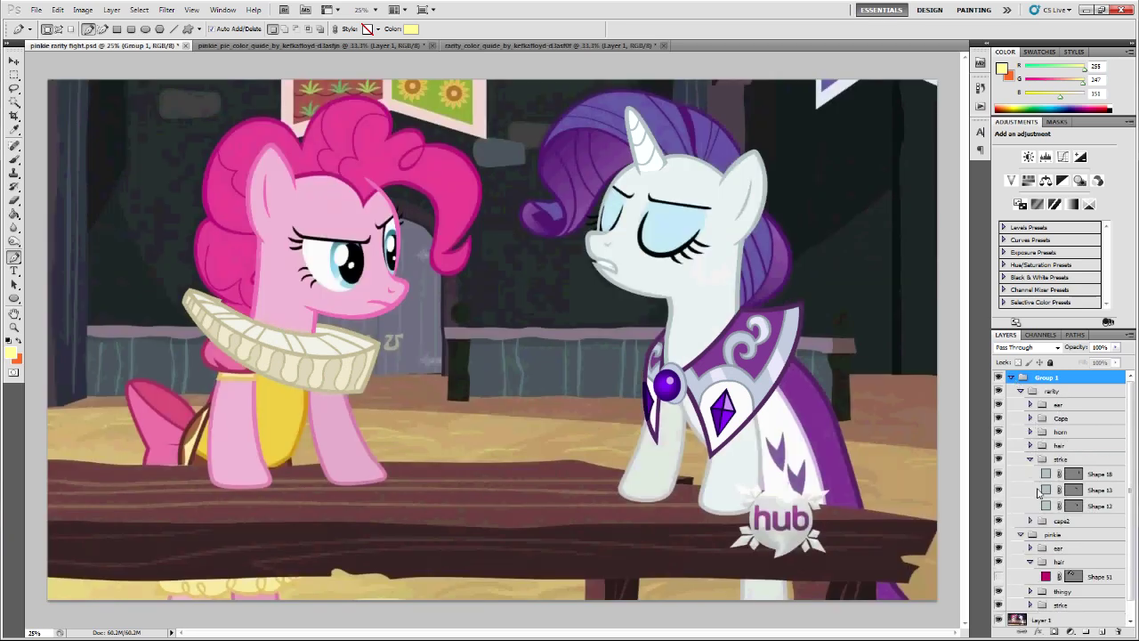
click(1031, 459)
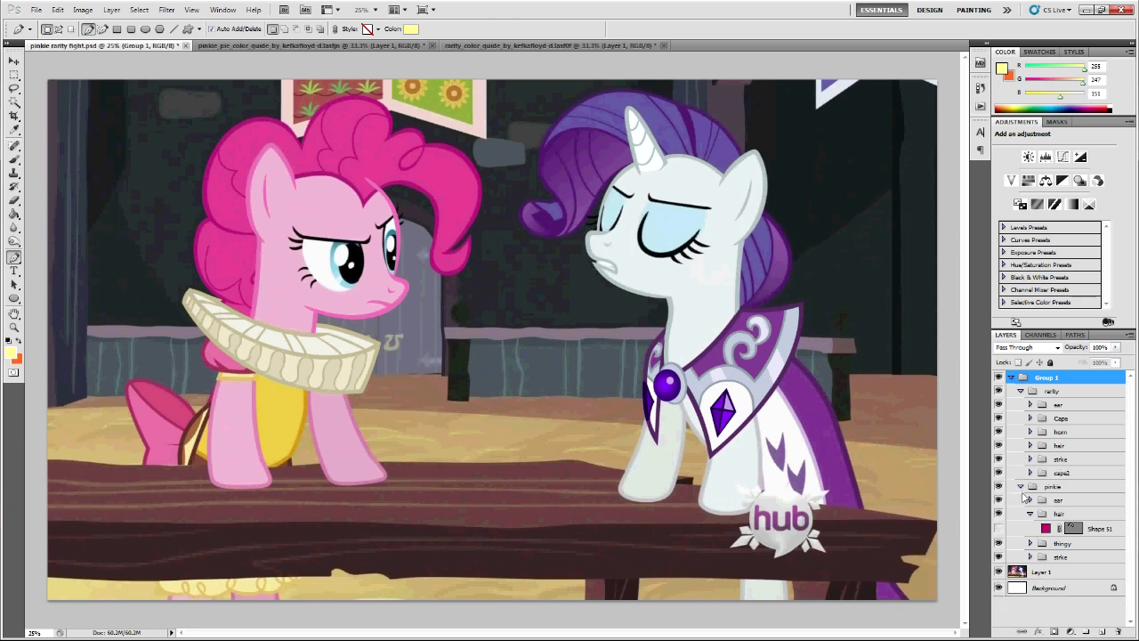
click(1011, 377)
click(1011, 378)
click(1029, 431)
- Review the hair, strke, ear and thingy subgroups in the pinkie group, toggling the thingy group's visibility off and on
click(1052, 406)
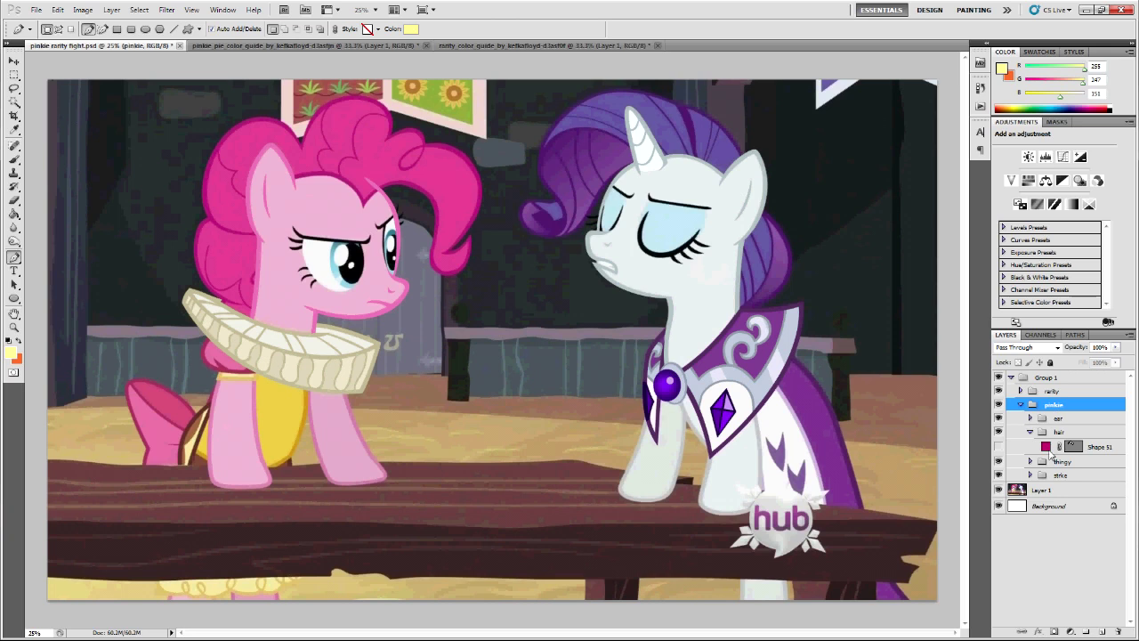
click(1068, 436)
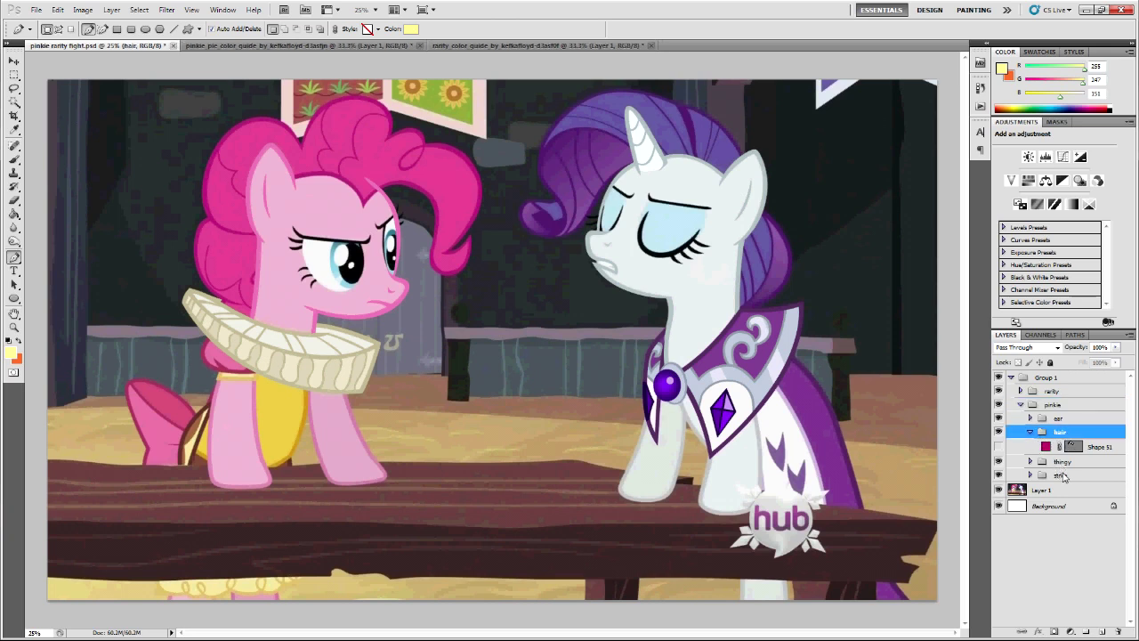
click(1061, 475)
click(1071, 420)
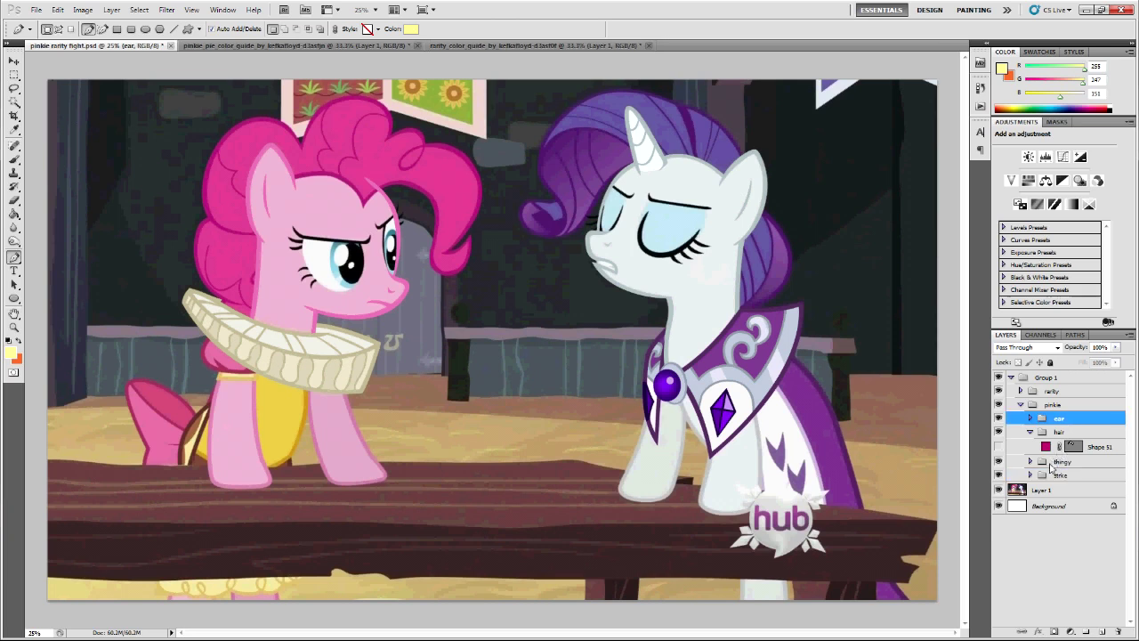
click(1053, 464)
click(999, 462)
click(998, 461)
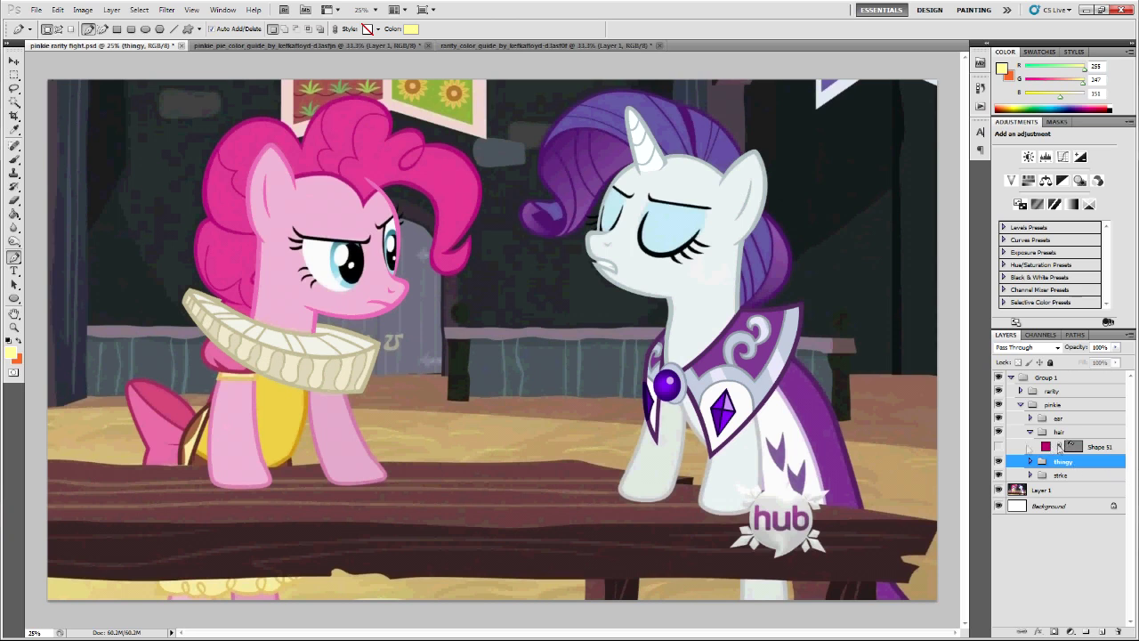
- Select Shape 51 in the pinkie hair group and make it visible over the reference image
click(1059, 447)
click(998, 445)
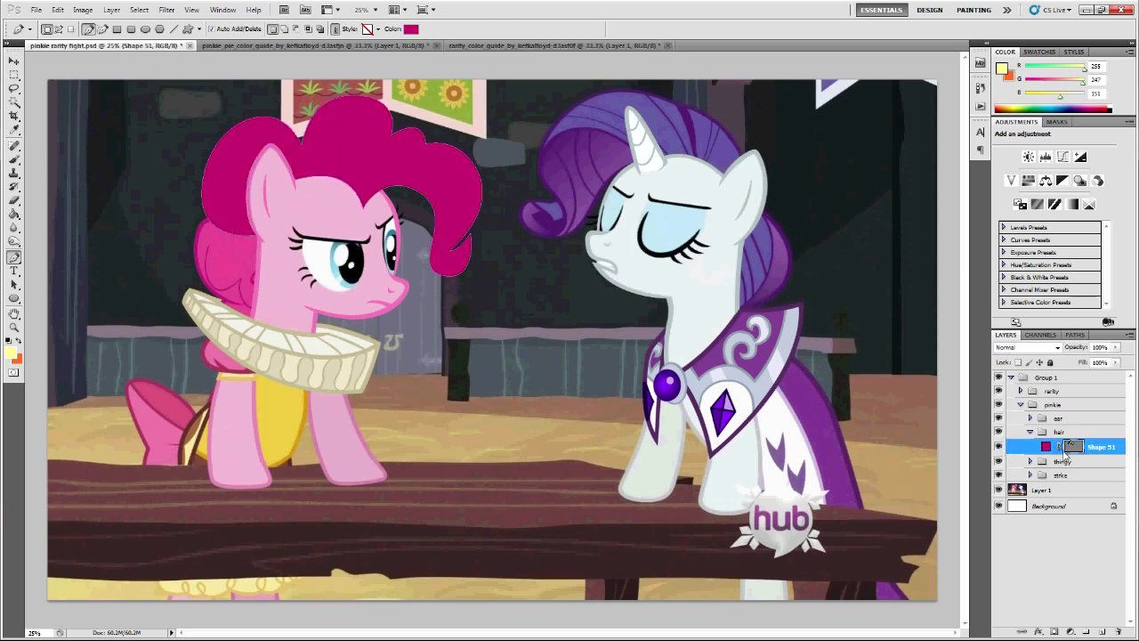
key(ctrl+plus)
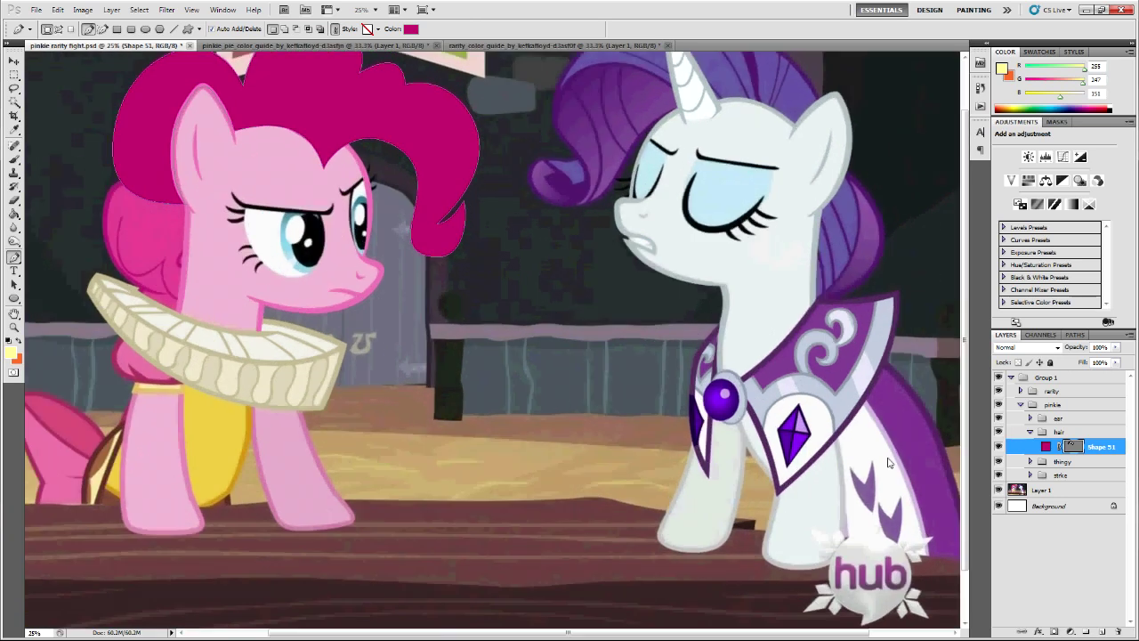
scroll(881, 458, up, 1)
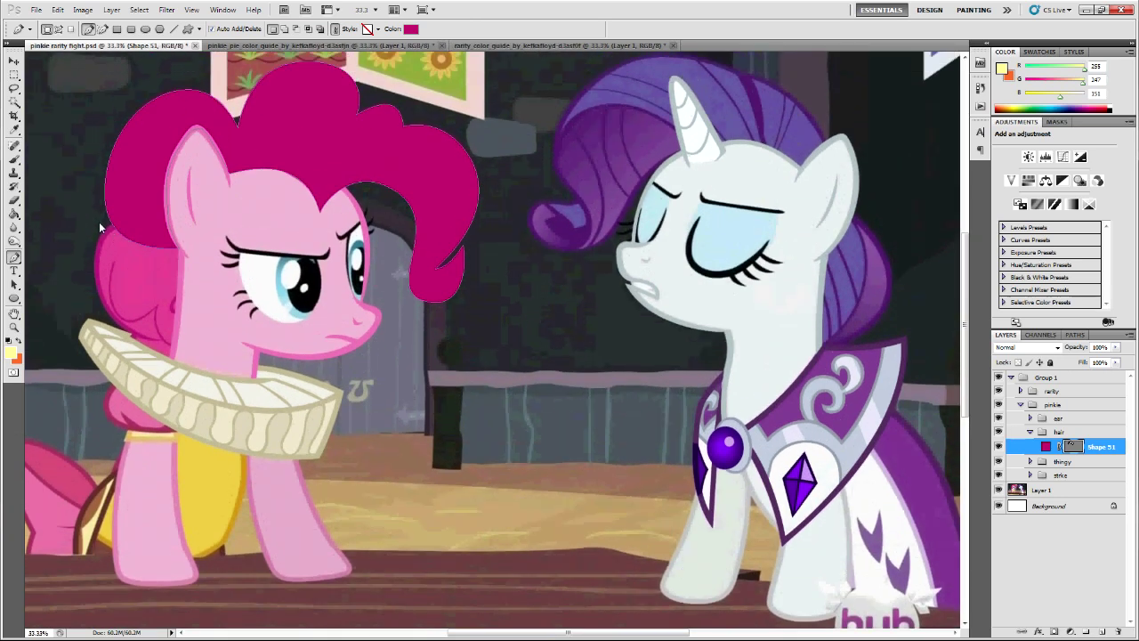
- Create a new layer group named mane beneath the strke group inside the pinkie group
click(1075, 476)
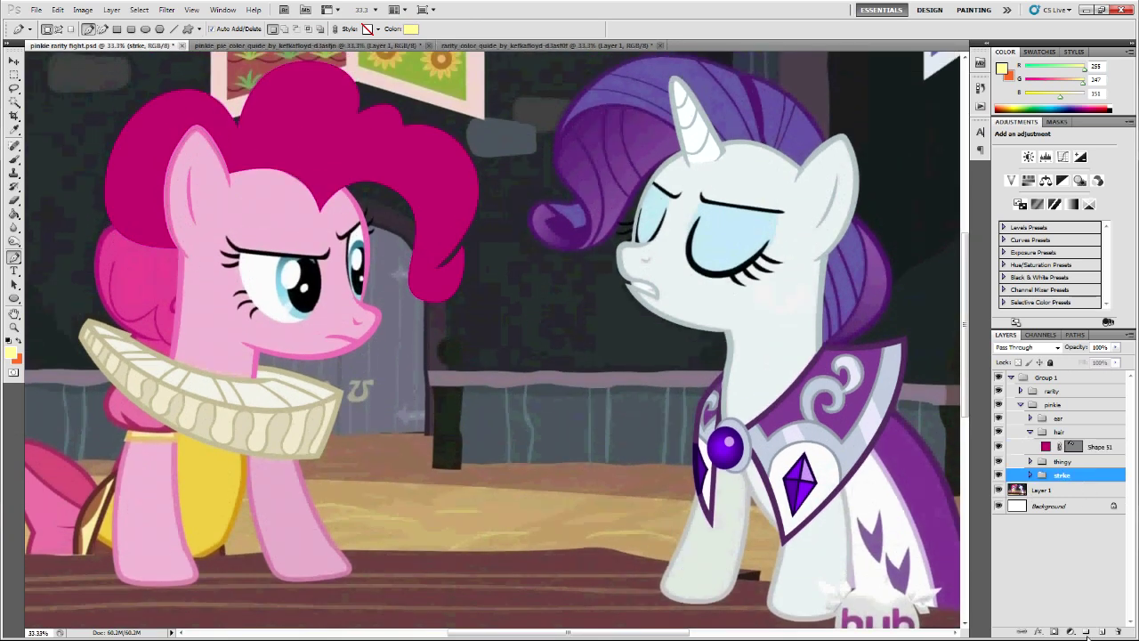
click(1086, 631)
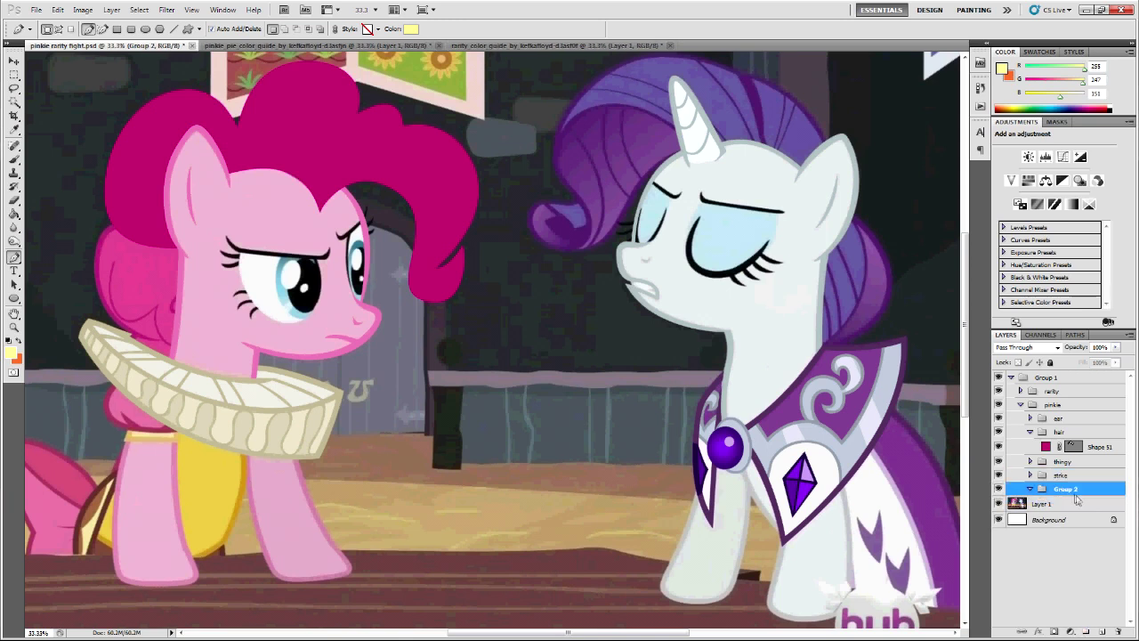
double_click(1068, 490)
key(Return)
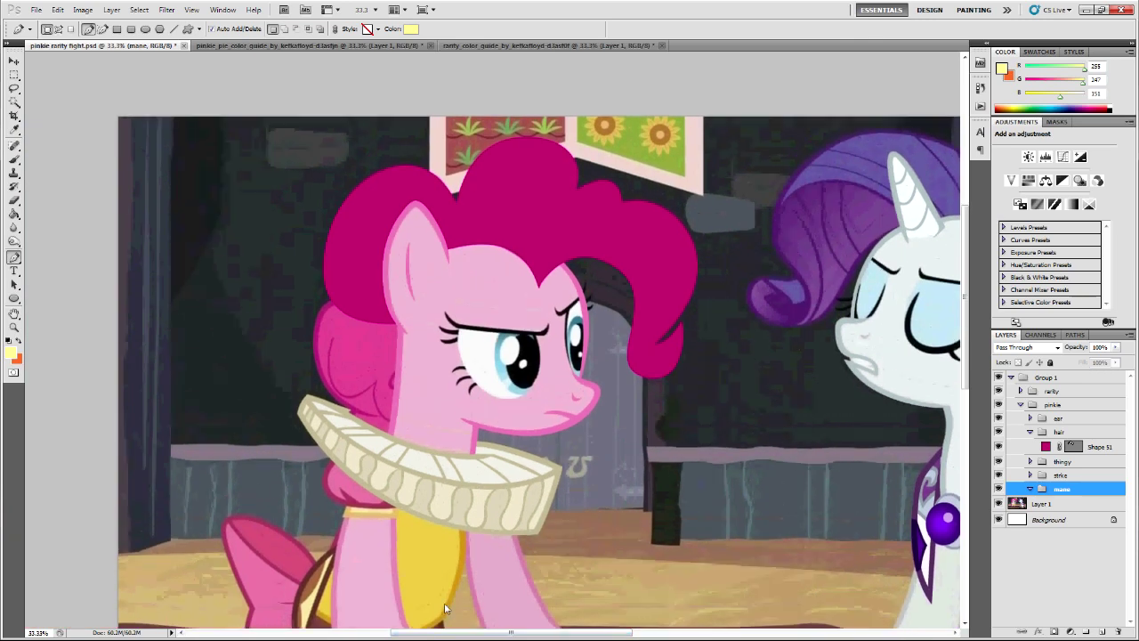
- Hide Shape 51 to examine the hair in the reference image, and show the shape again
click(998, 447)
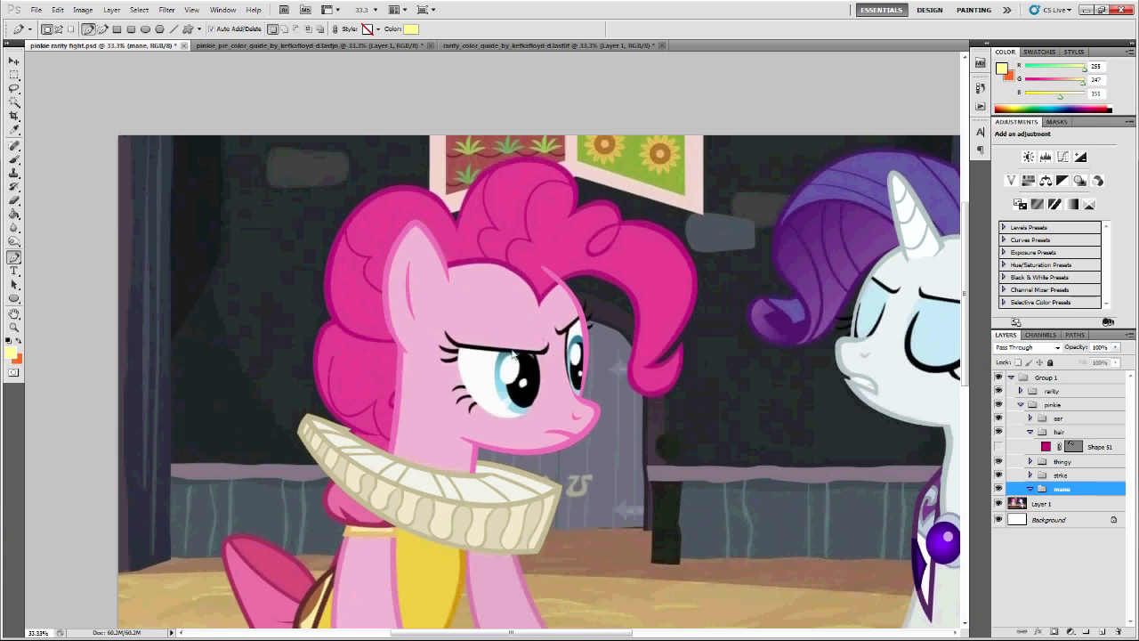
scroll(513, 356, up, 1)
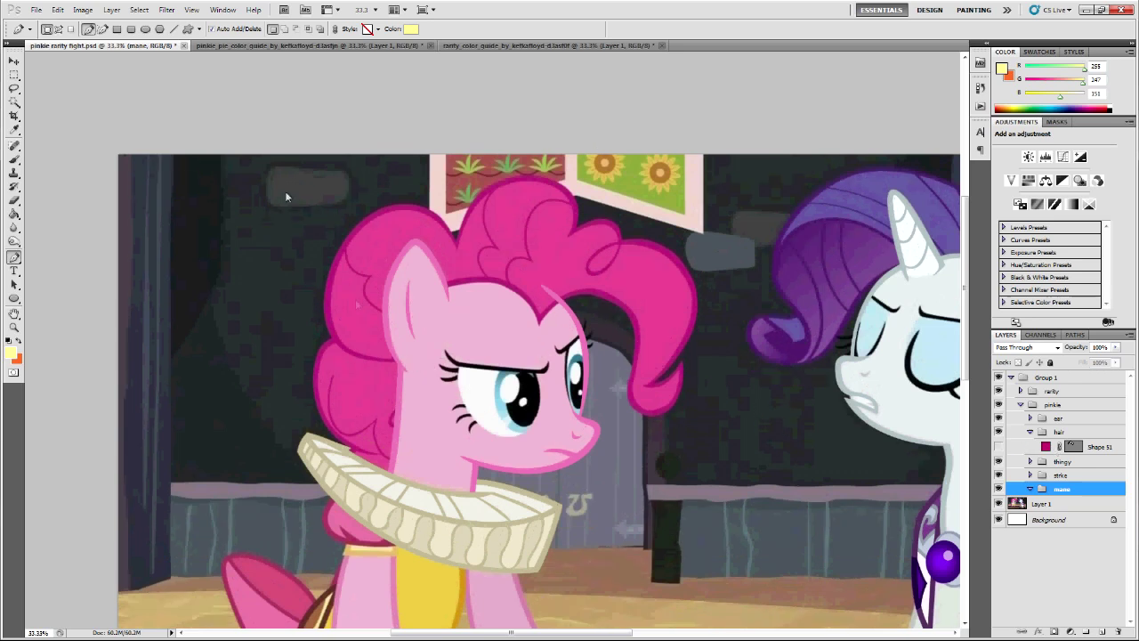
click(997, 446)
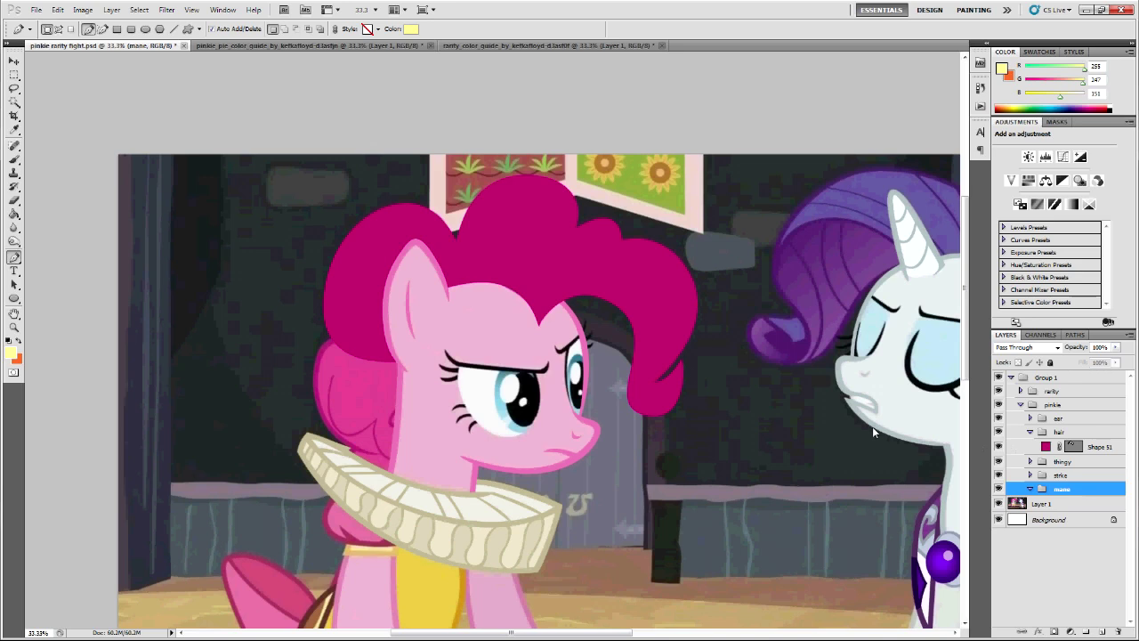
scroll(596, 370, up, 2)
key(ctrl+plus)
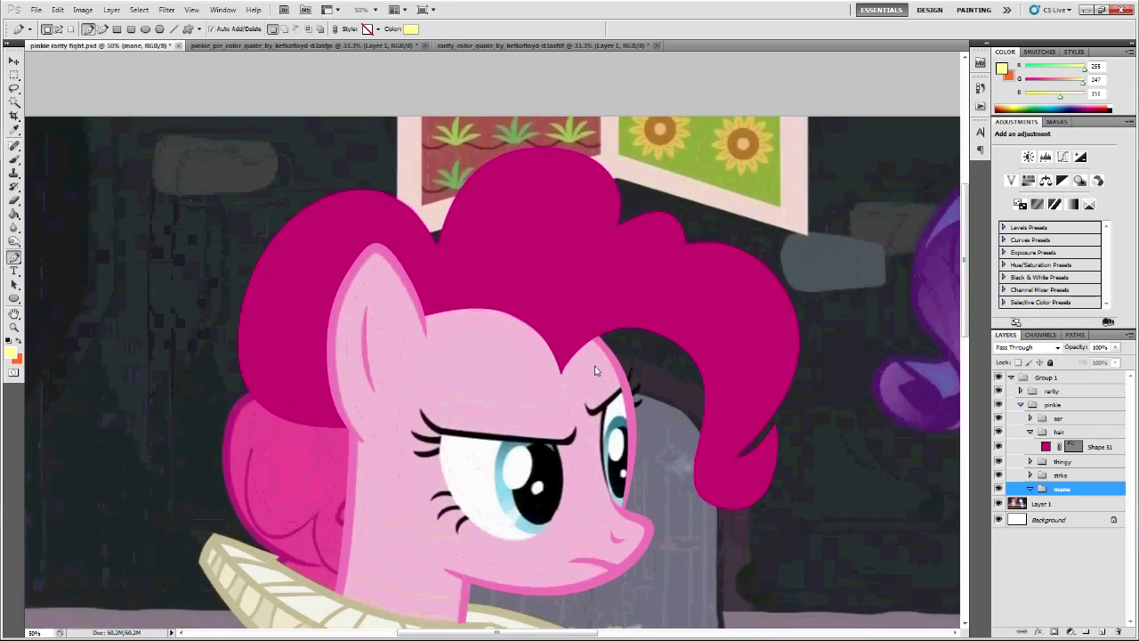
scroll(534, 267, up, 2)
- Sample the Hair Strokes swatch from the Pinkie Pie color guide with the Eyedropper as the foreground colour
click(376, 47)
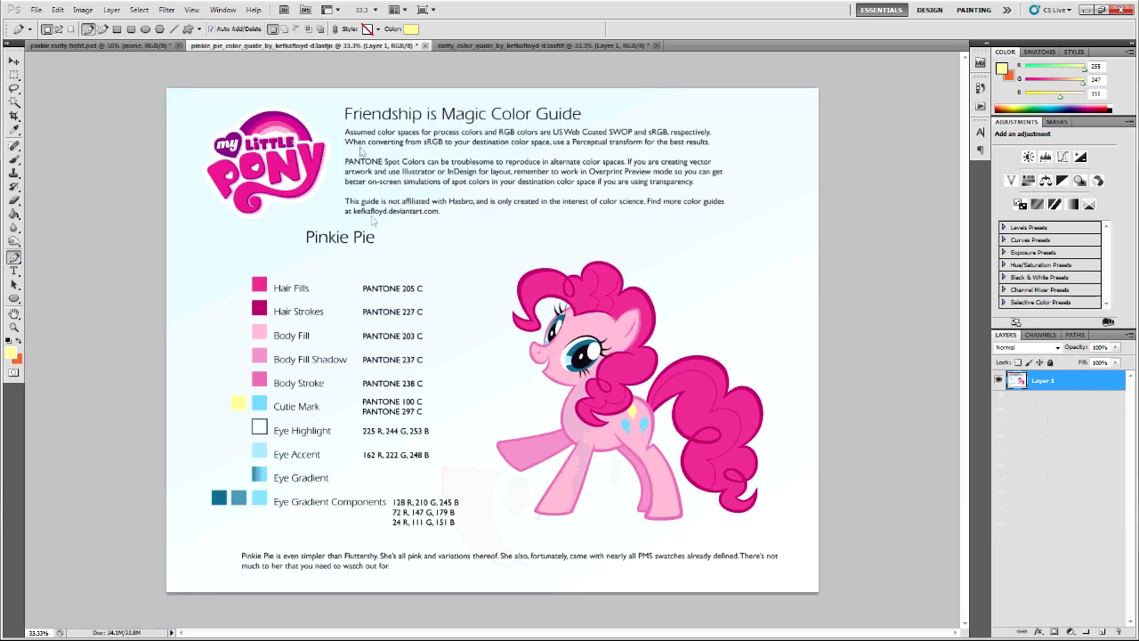
key(i)
click(262, 314)
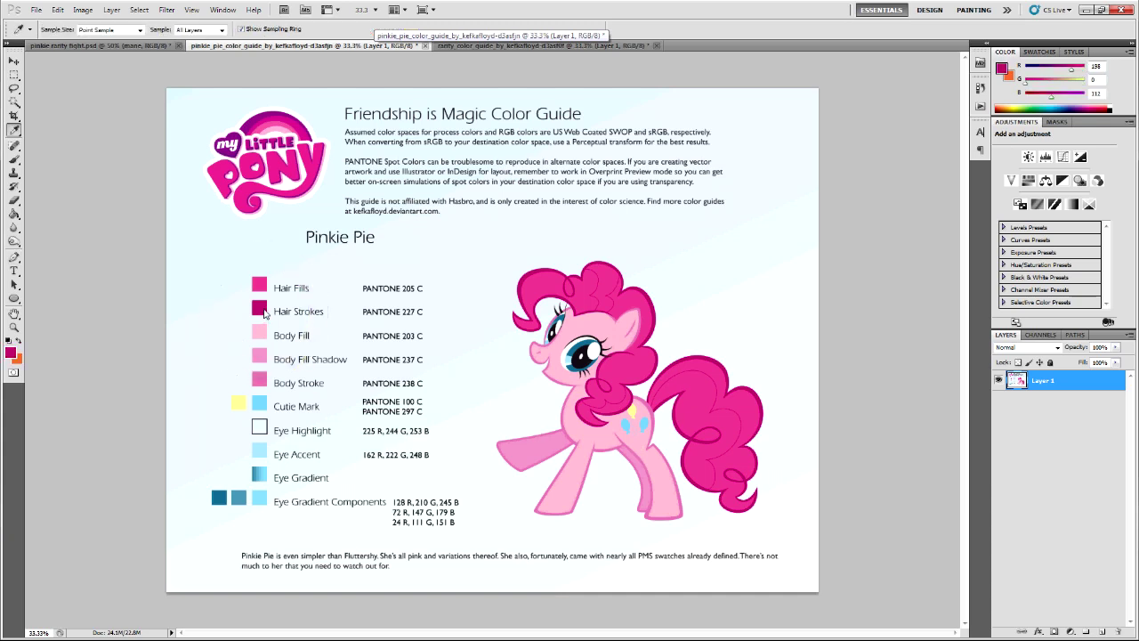
key(s)
click(263, 291)
click(574, 250)
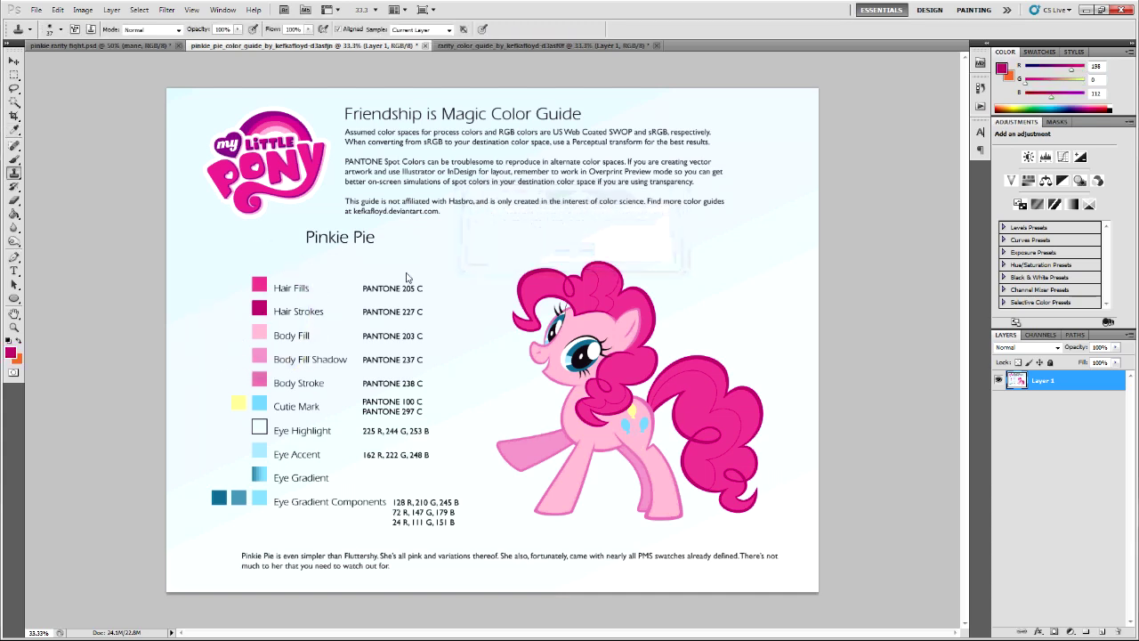
- Swap the foreground and background colours and sample the Hair Fills swatch as the foreground colour
key(x)
key(i)
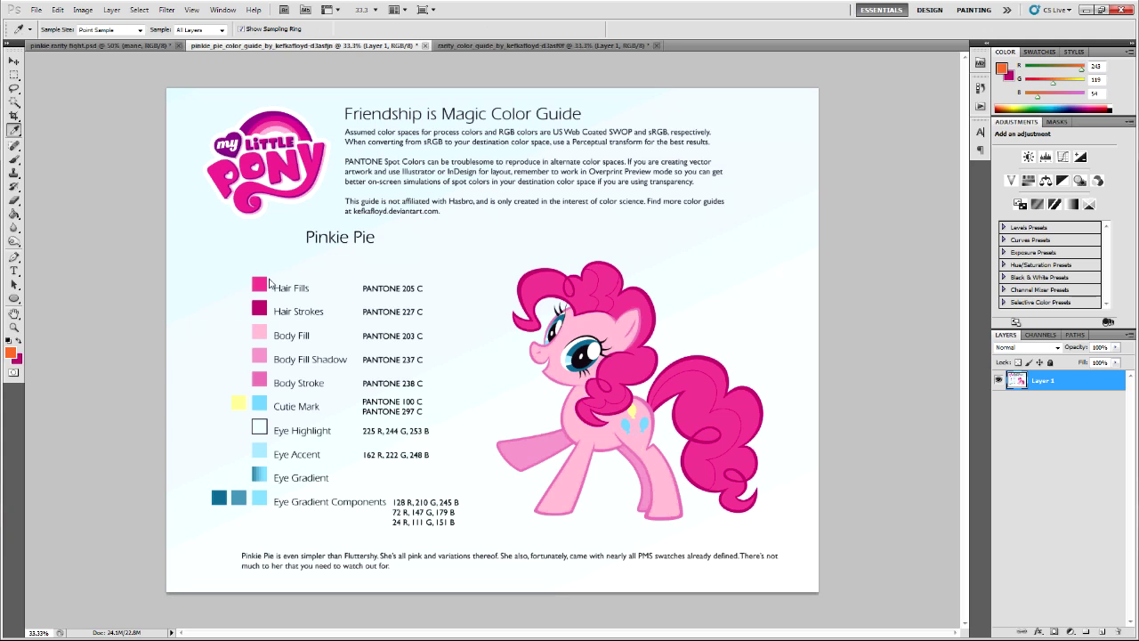
click(272, 284)
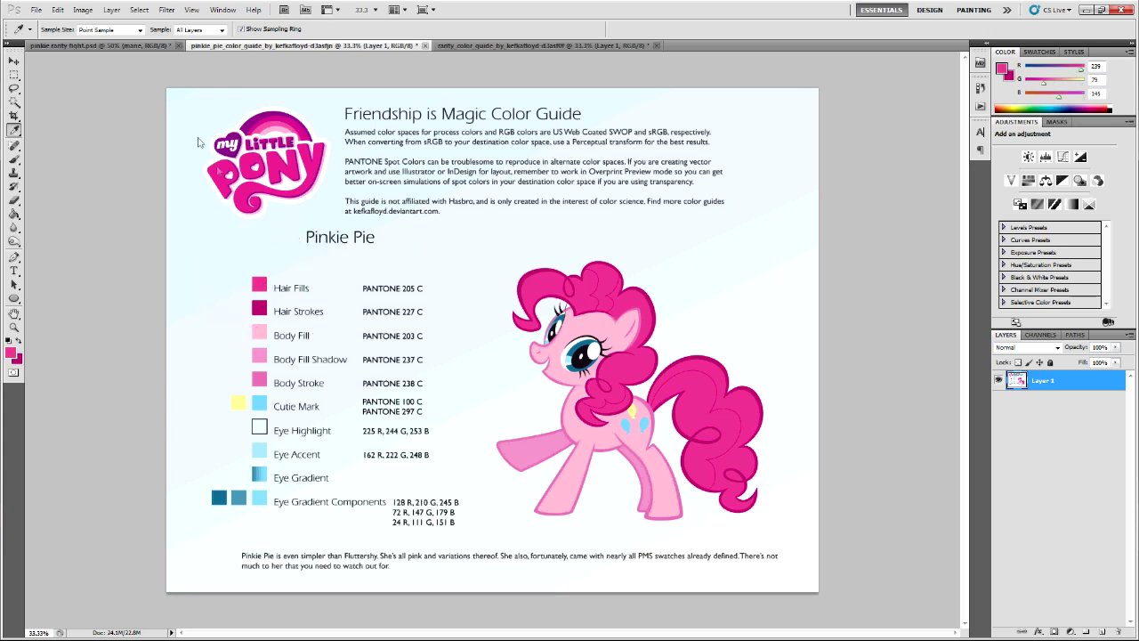
- Return to the pinkie rarity fight document and set Shape 51's opacity to 20%
click(98, 45)
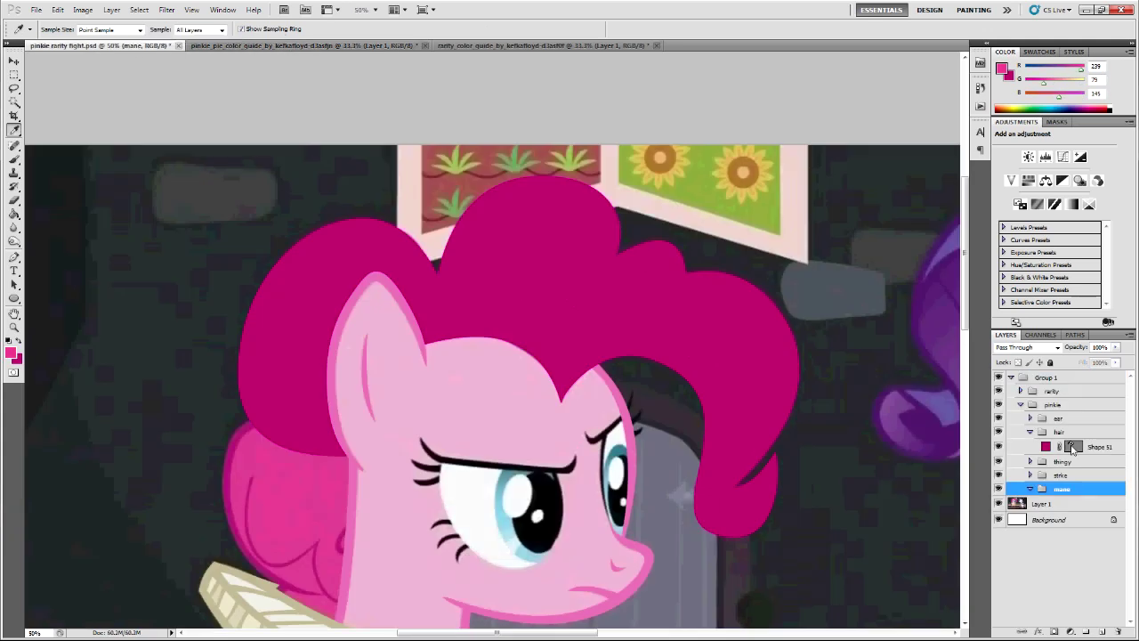
click(1007, 447)
key(2)
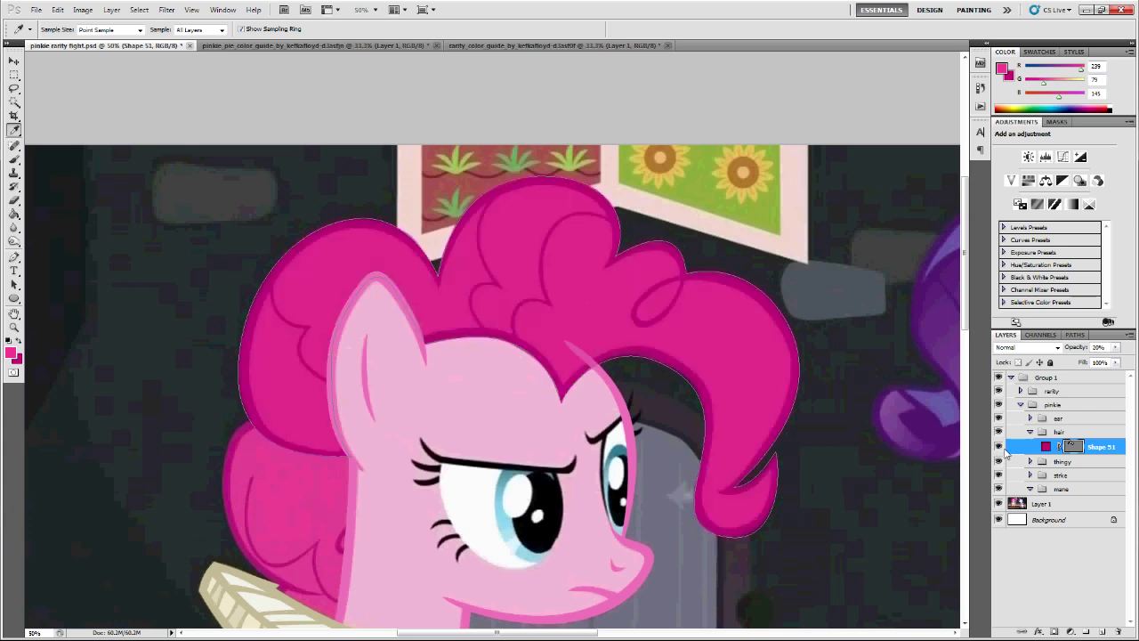
- Start a Pen shape at the ear's base and trace inside the rear tuft's outline up to the notch before the middle tuft
key(p)
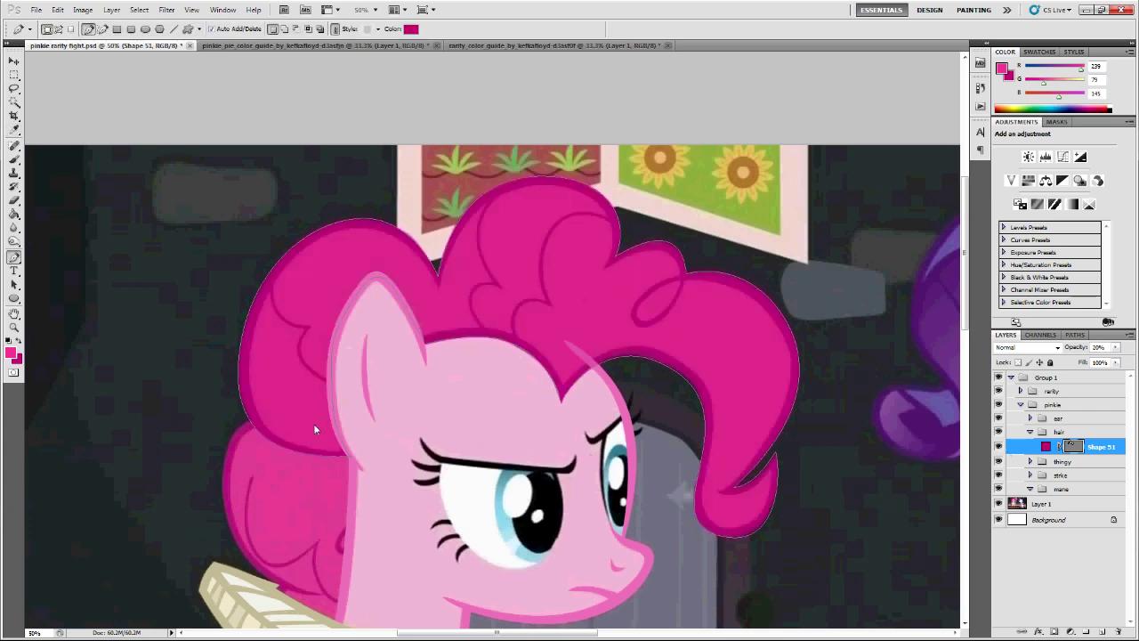
scroll(298, 433, up, 1)
scroll(296, 427, up, 1)
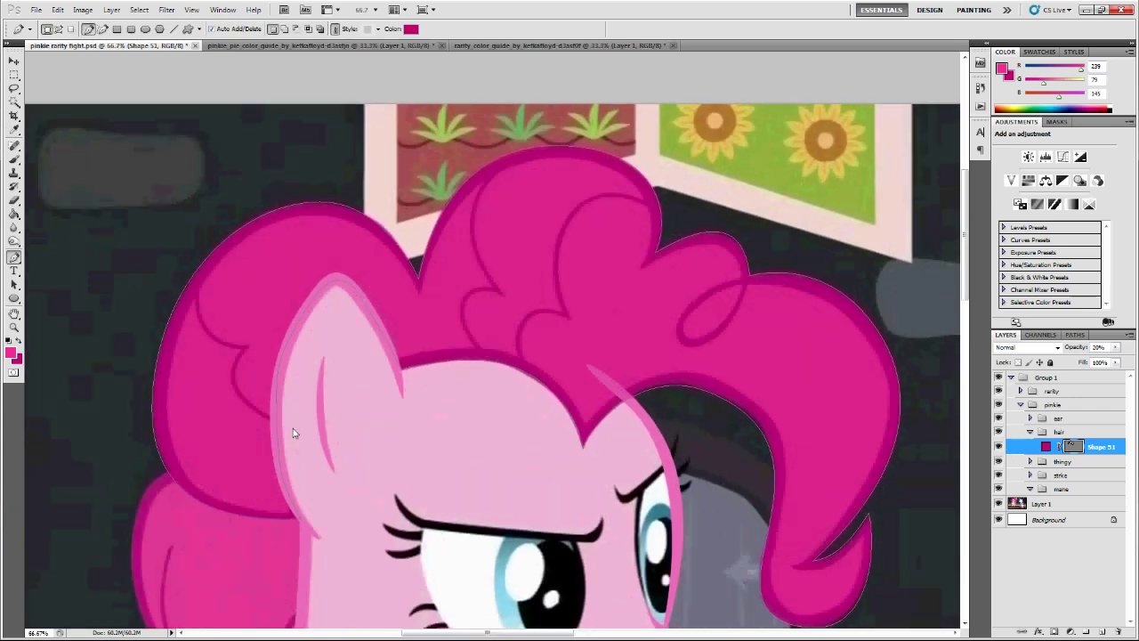
scroll(292, 441, down, 3)
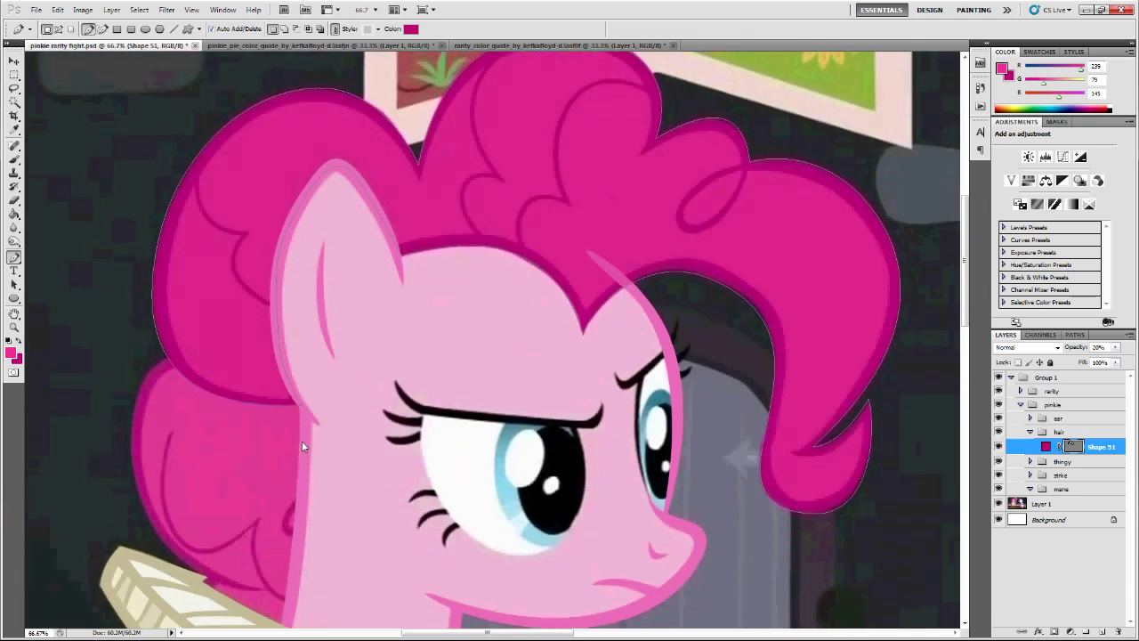
drag(294, 401, 338, 403)
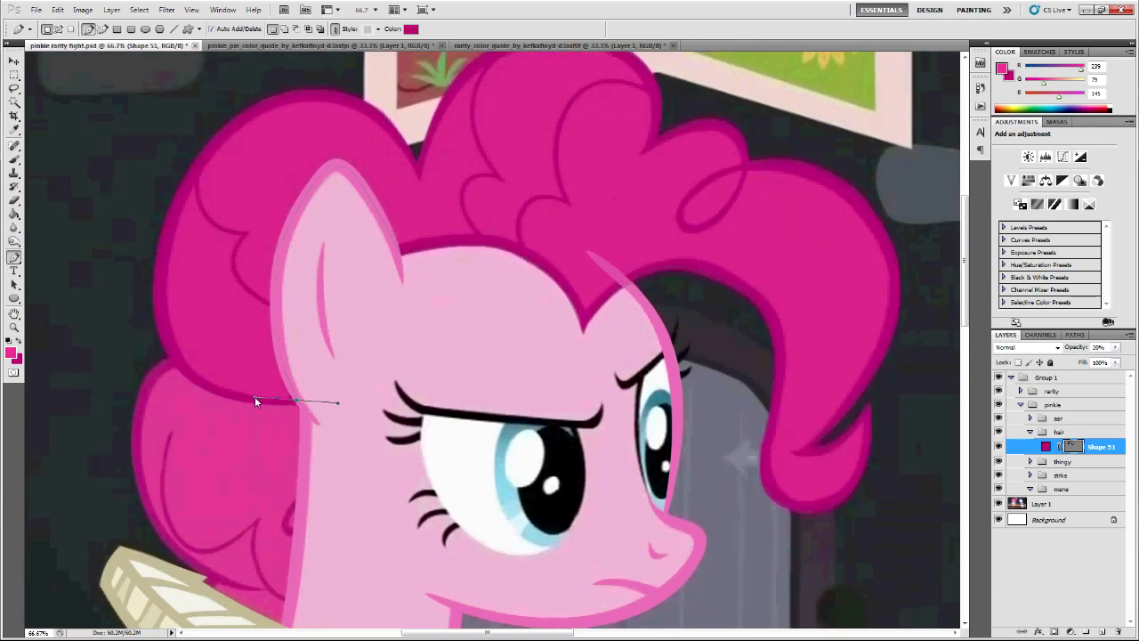
scroll(201, 339, up, 1)
drag(166, 304, 174, 190)
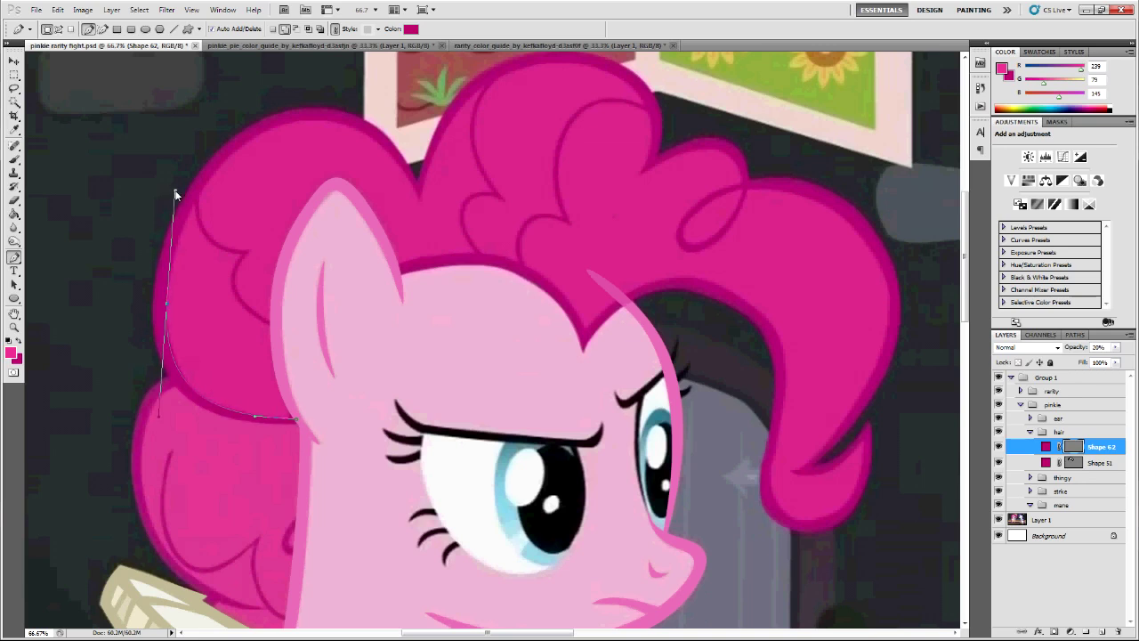
drag(311, 118, 379, 121)
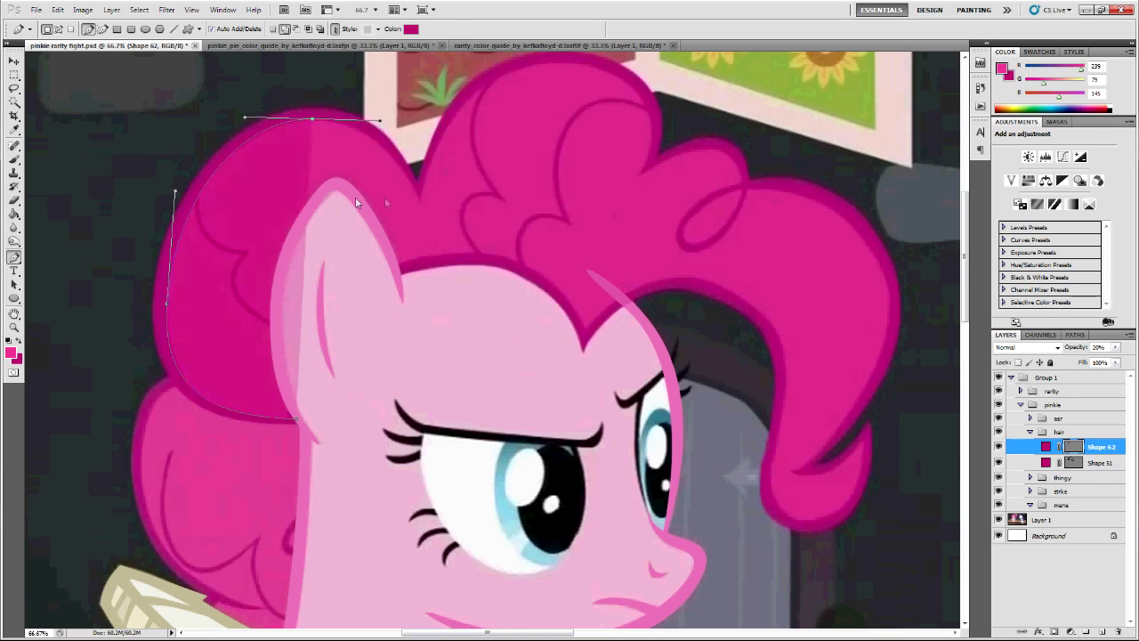
drag(421, 203, 429, 227)
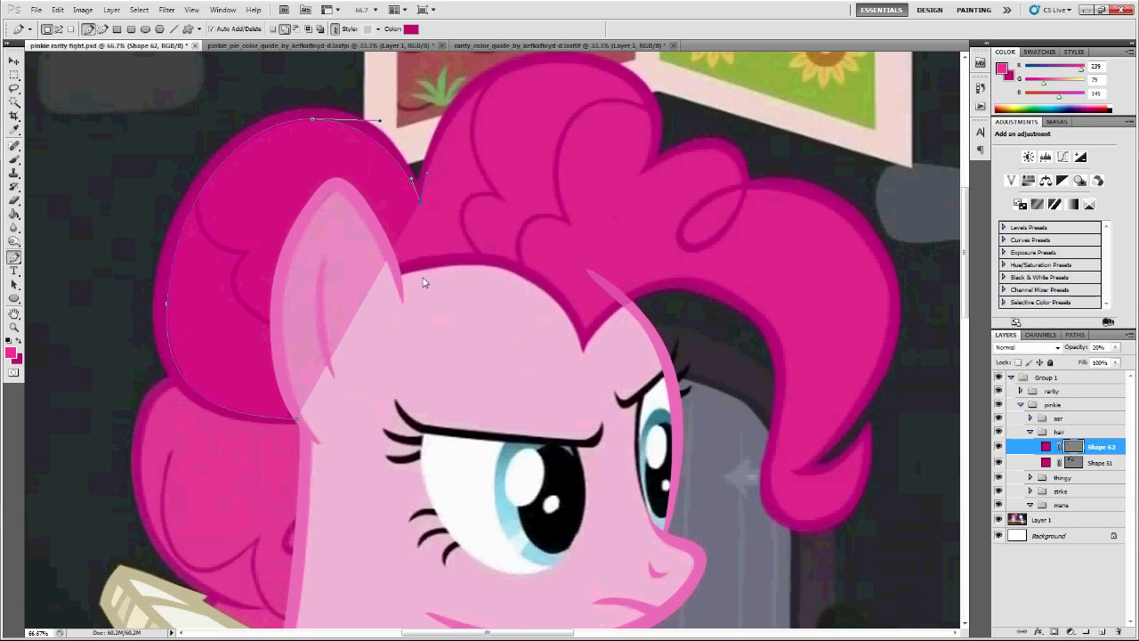
- Continue the path inside the middle tuft's outline to its front notch, adjusting the curve handles to fit
scroll(426, 258, up, 3)
drag(553, 119, 658, 127)
drag(557, 119, 559, 119)
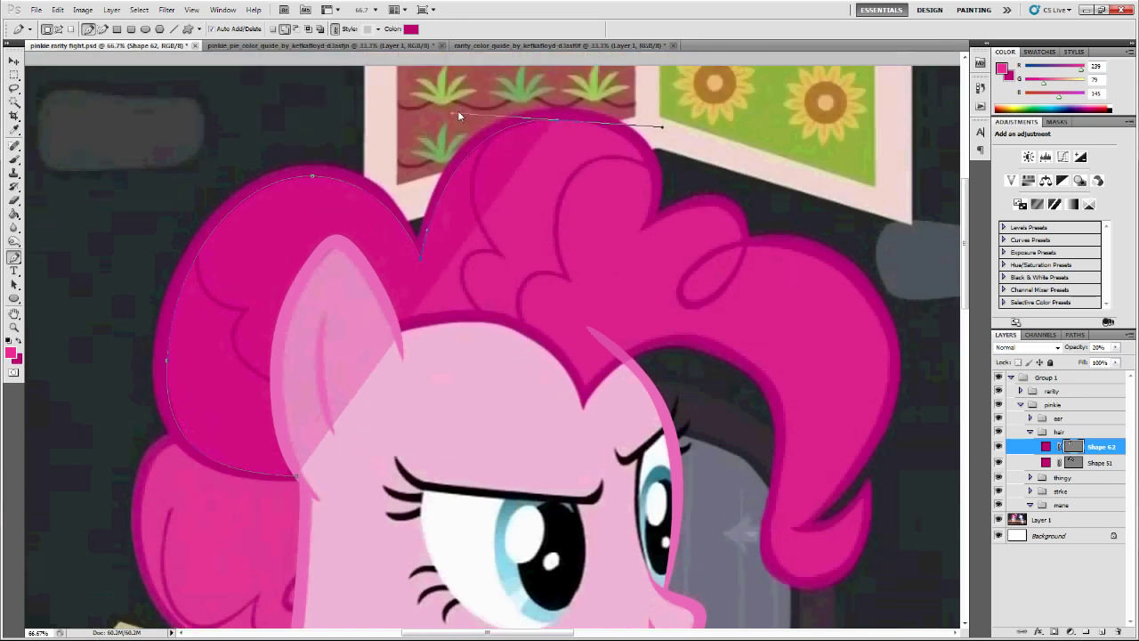
drag(451, 112, 454, 113)
drag(638, 230, 666, 196)
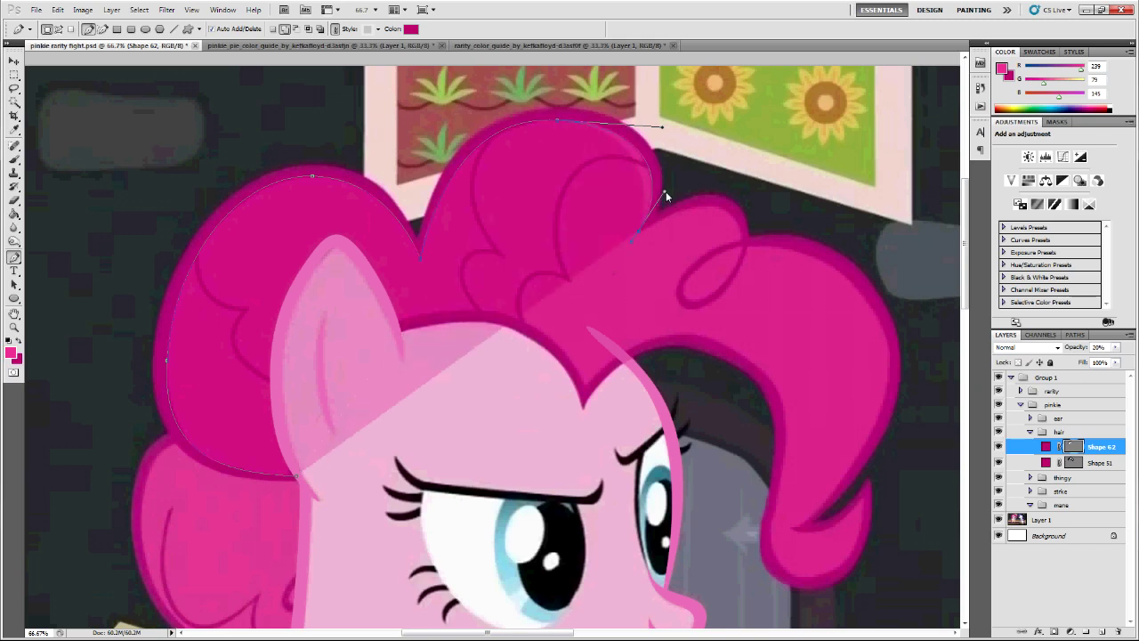
ctrl+click(558, 118)
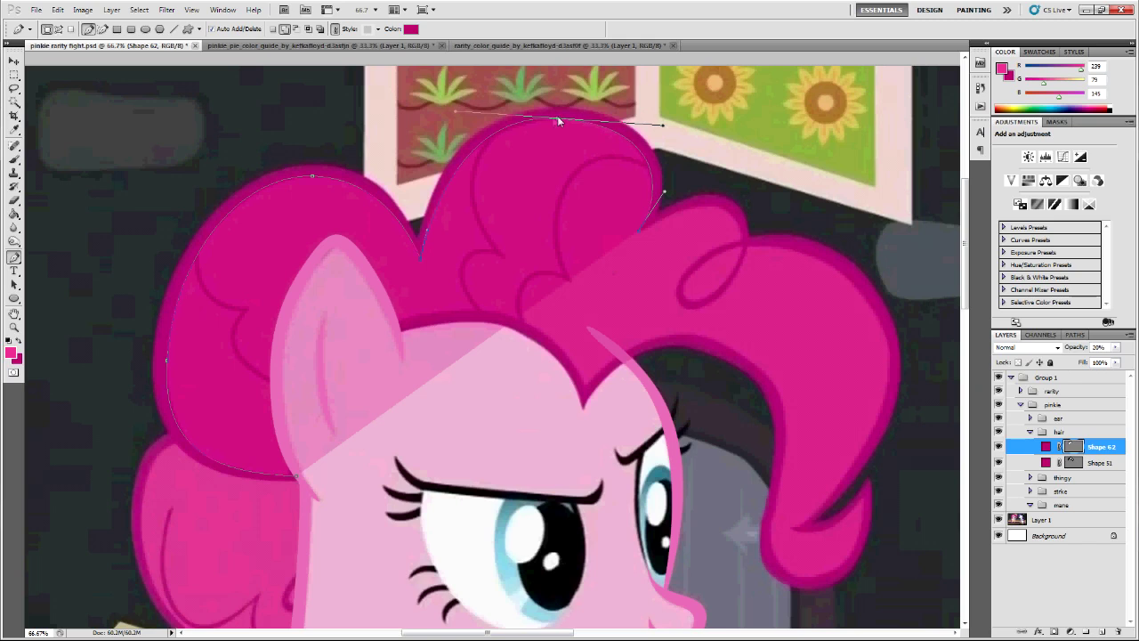
mouse_move(638, 231)
mouse_down()
mouse_move(632, 243)
mouse_move(641, 232)
mouse_up()
drag(667, 194, 662, 191)
- Trace the small bump and the outer edge of the forelock down to the notch above its curled tip, refining the outer curve
drag(742, 245, 745, 313)
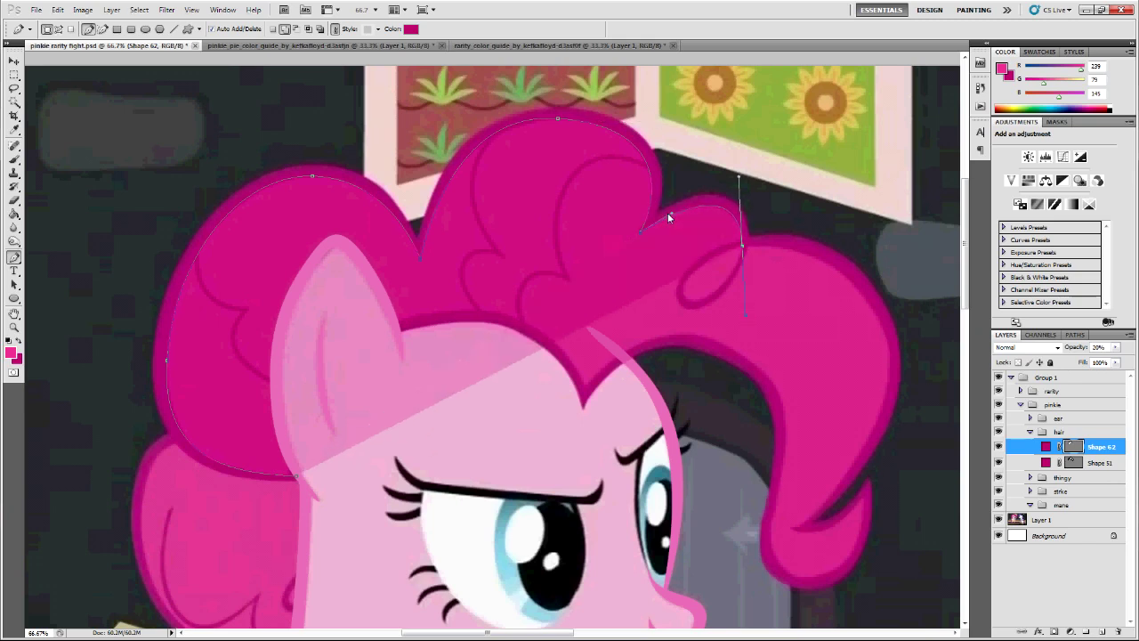
drag(742, 245, 765, 244)
drag(797, 526, 906, 429)
drag(818, 348, 876, 313)
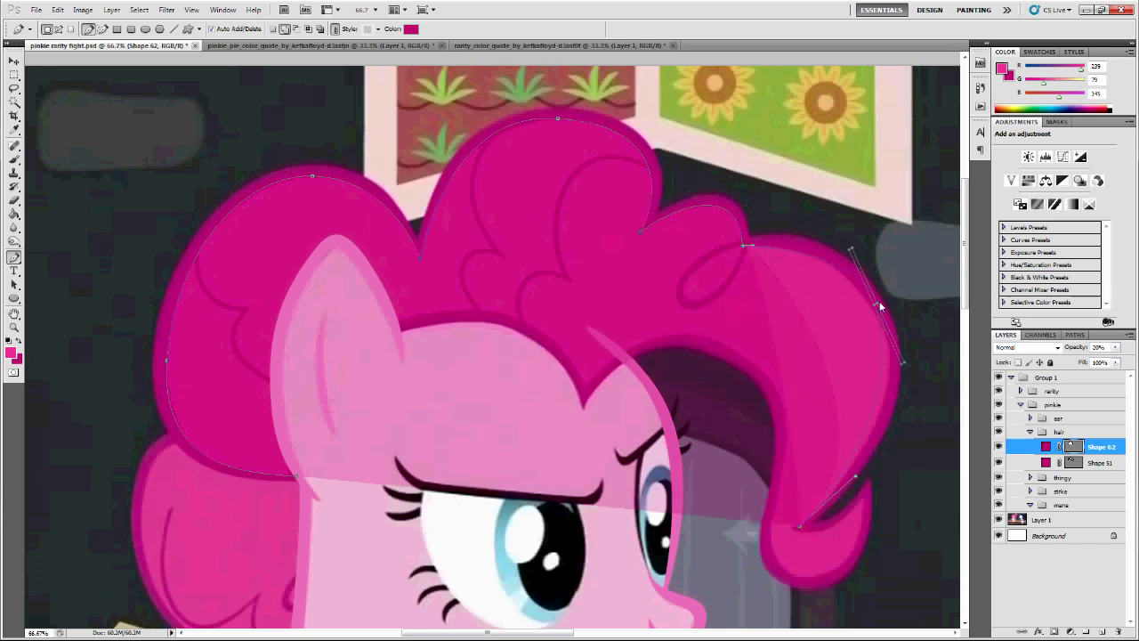
drag(852, 263, 834, 240)
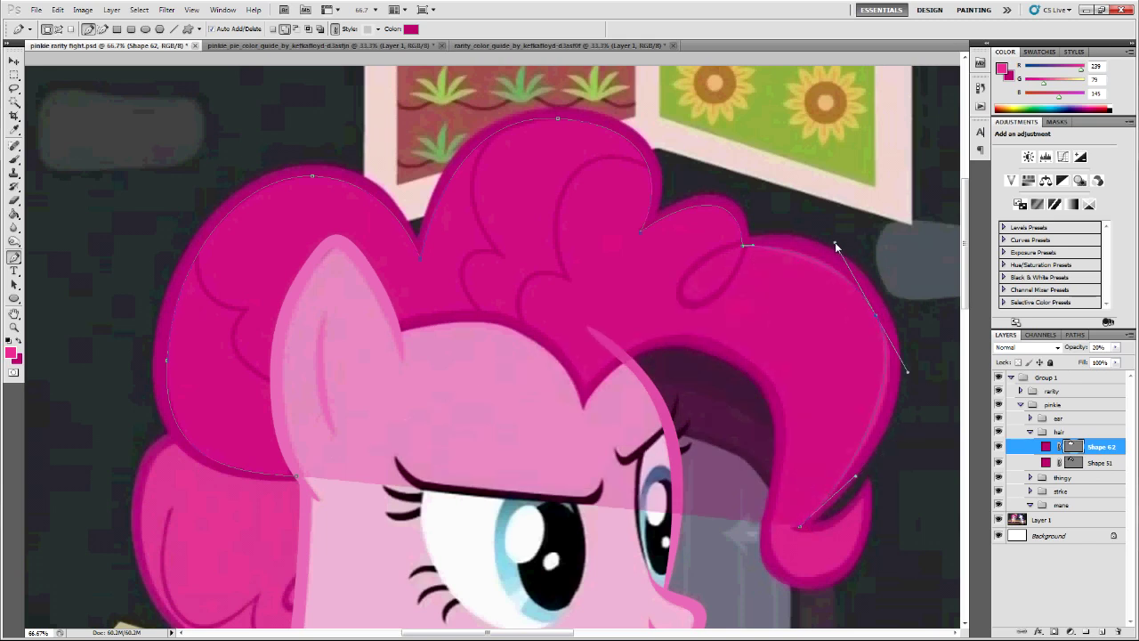
drag(901, 375, 913, 388)
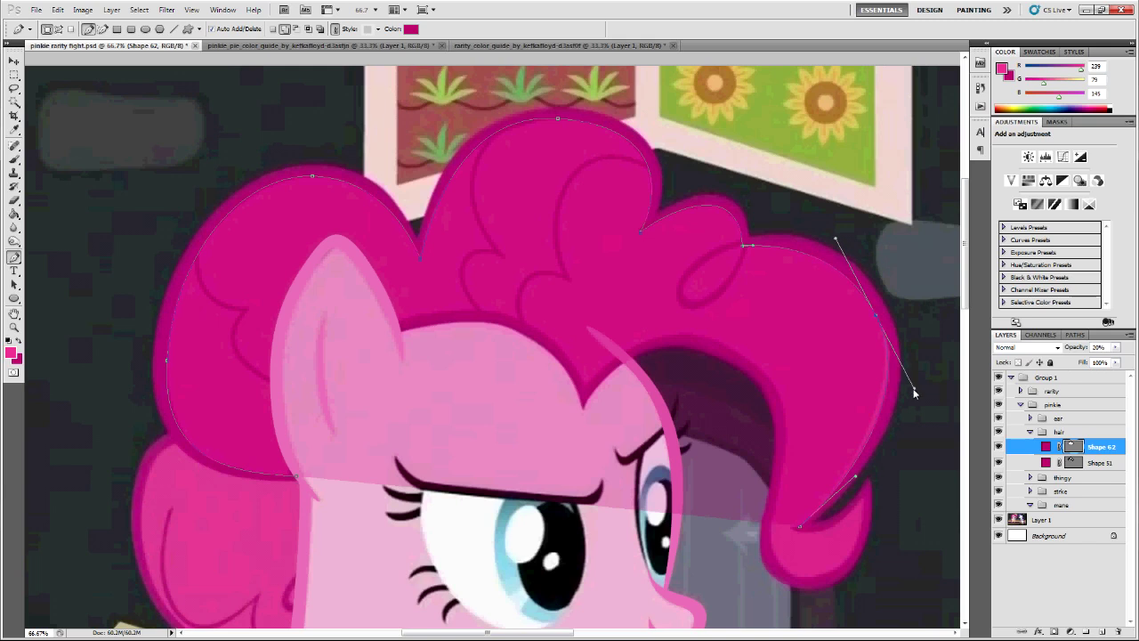
- Trace the forelock's curled tip out to its point, around its lower end and back up to the inner edge
scroll(816, 481, down, 3)
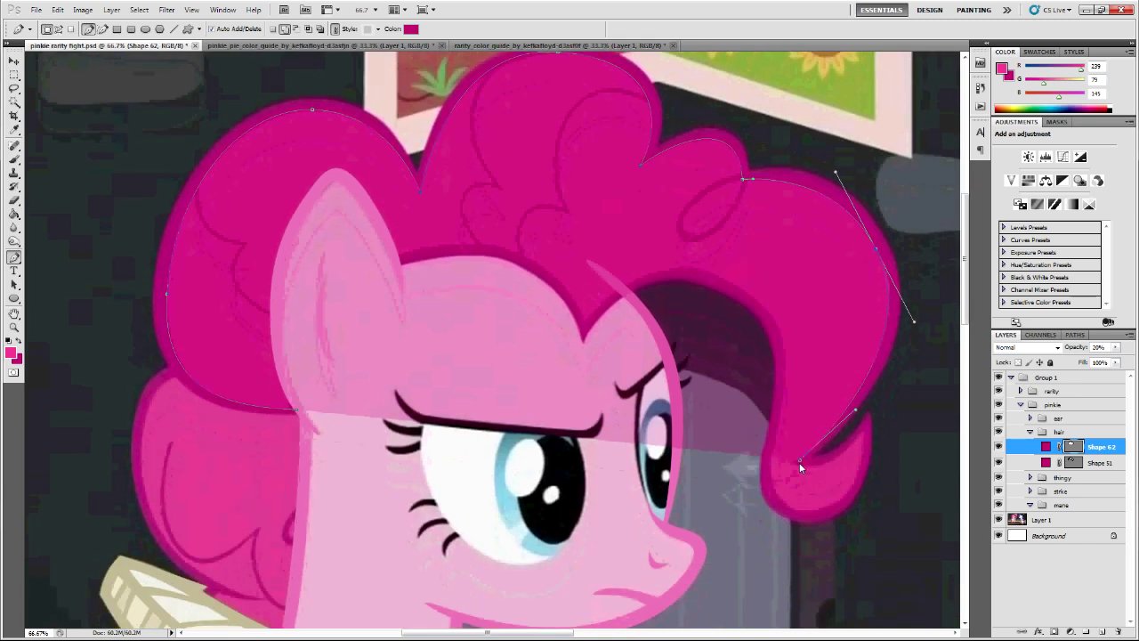
click(799, 463)
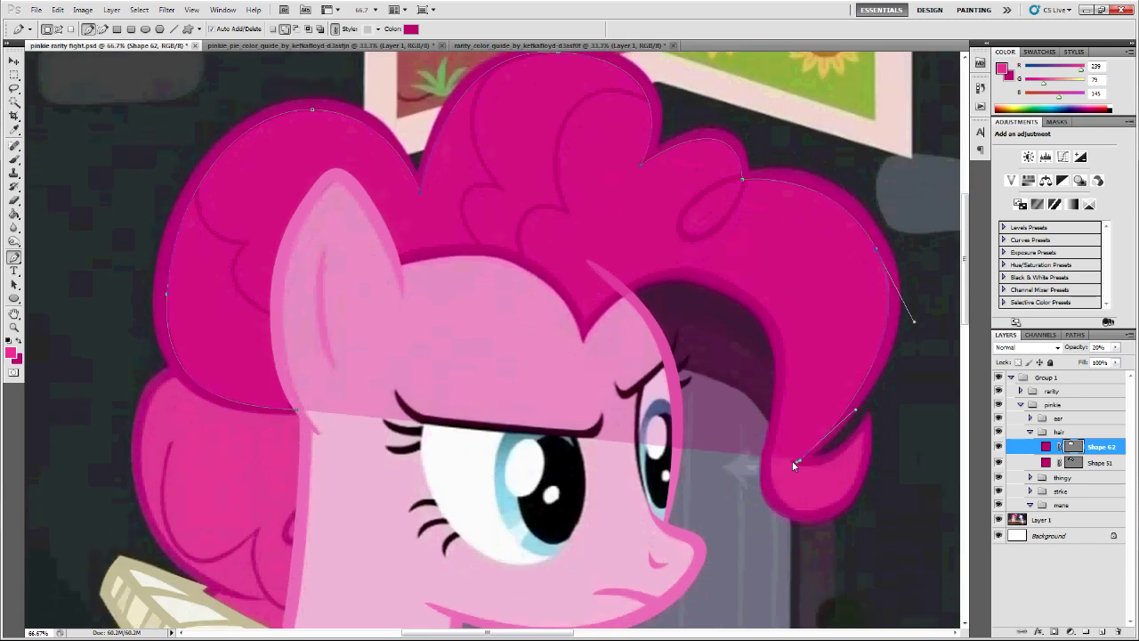
drag(790, 460, 898, 376)
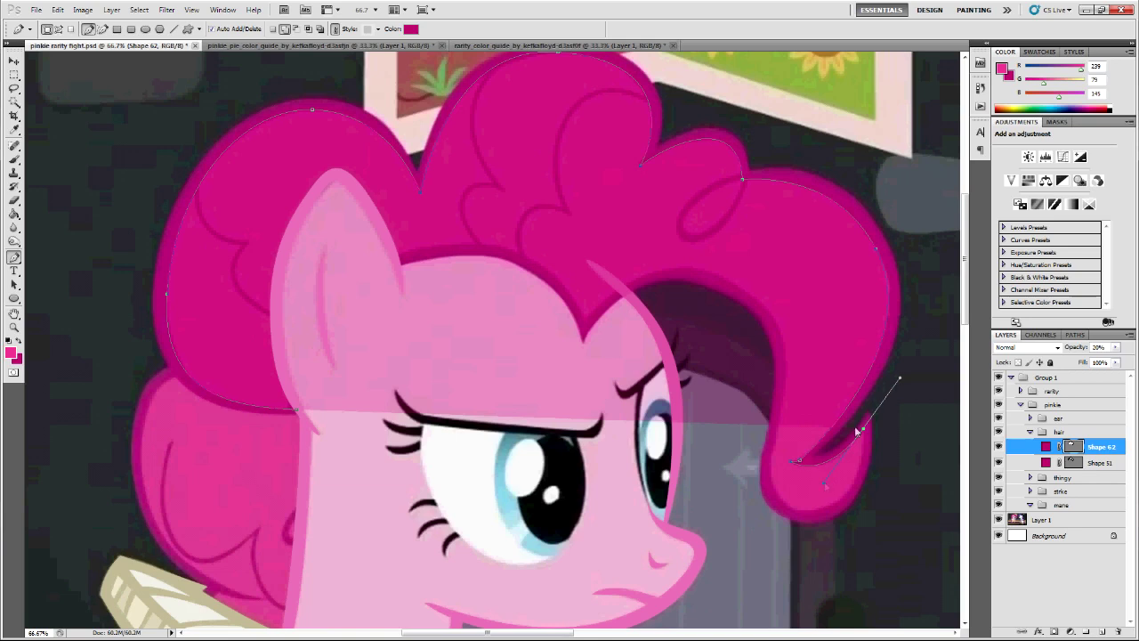
drag(899, 381, 864, 454)
drag(802, 510, 747, 504)
drag(771, 455, 773, 447)
ctrl+click(829, 513)
ctrl+click(772, 460)
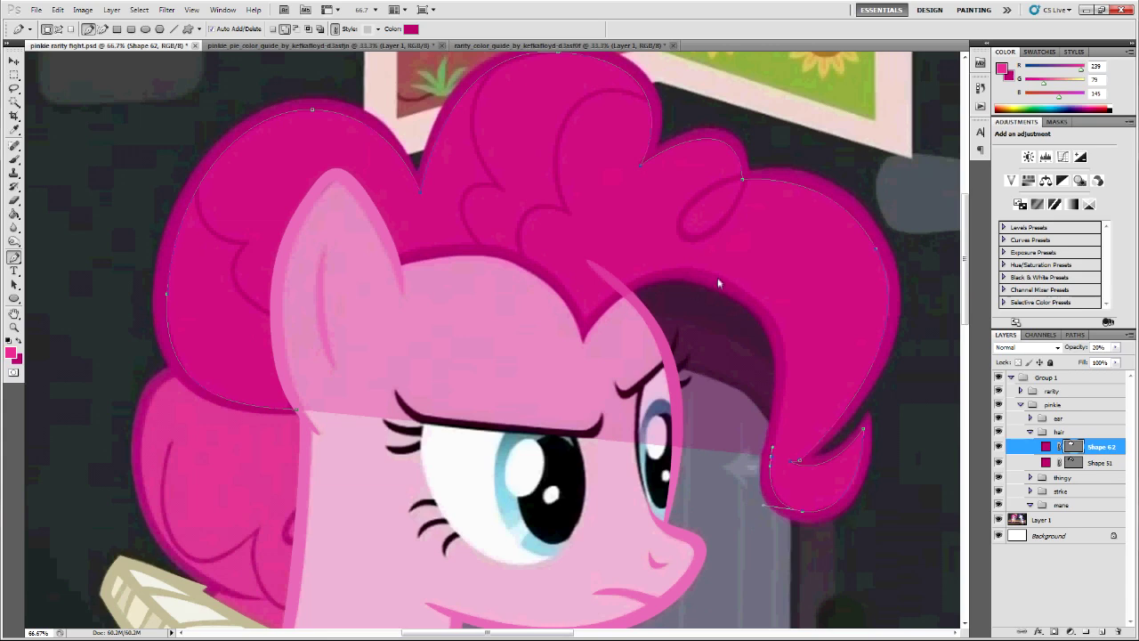
- Trace the forelock's inner edge to the pointed fringe on the forehead and adjust the handles along that curve
drag(728, 279, 632, 238)
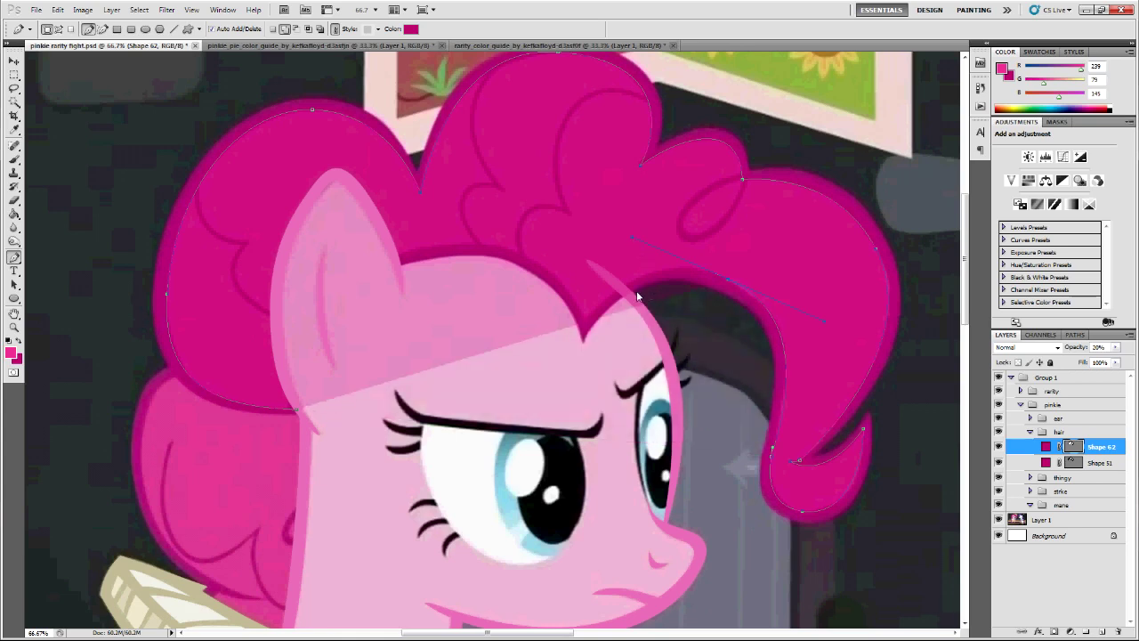
drag(586, 322, 599, 311)
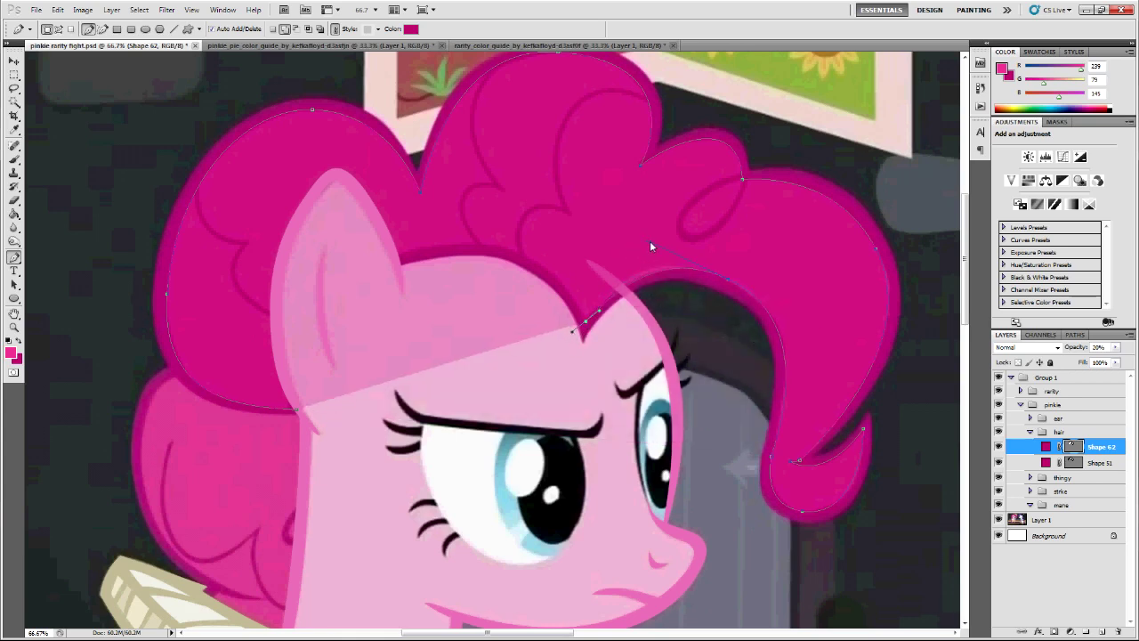
drag(649, 246, 640, 243)
ctrl+click(731, 280)
drag(825, 323, 819, 321)
- Trace the hairline across the forehead to the ear, follow the ear's edge around and close the shape at its starting point
drag(398, 253, 535, 212)
drag(357, 268, 389, 240)
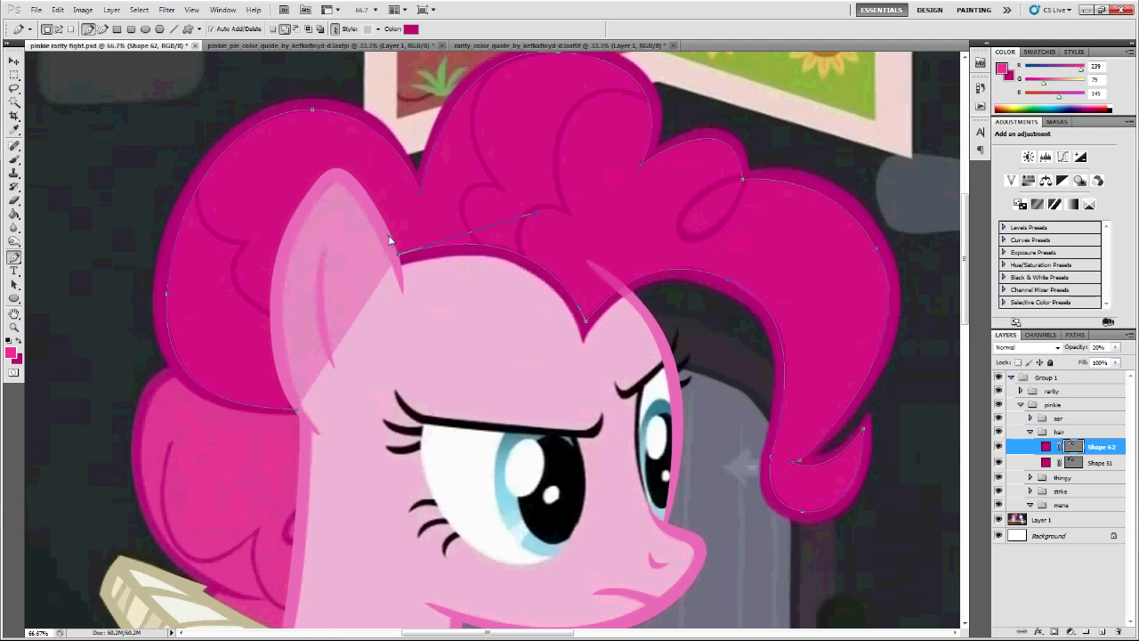
click(360, 195)
drag(314, 195, 281, 237)
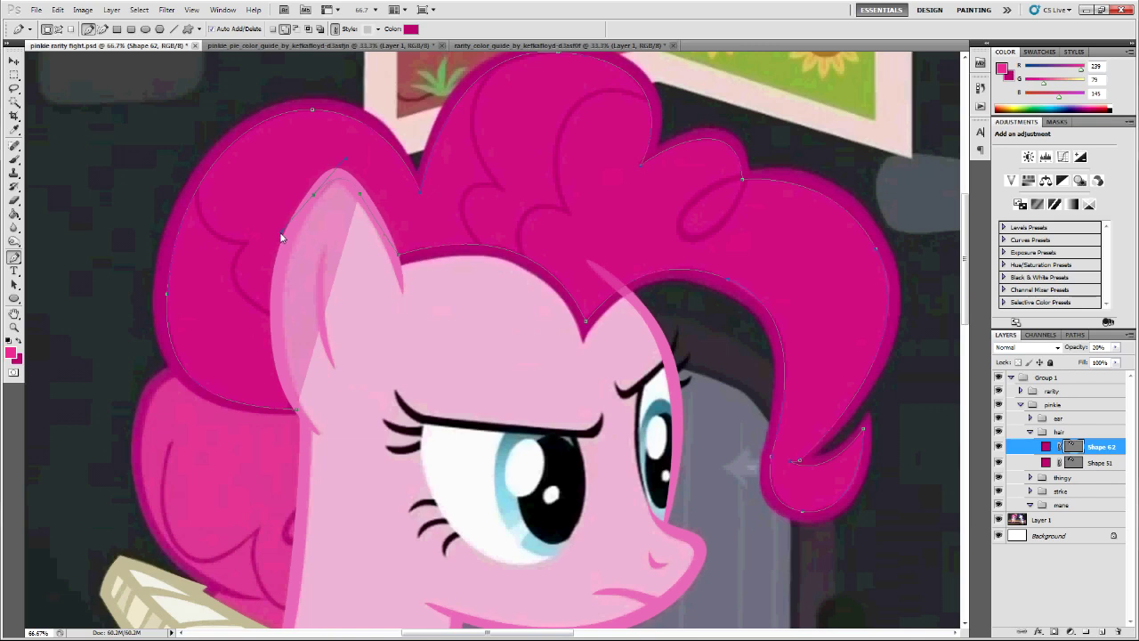
click(285, 236)
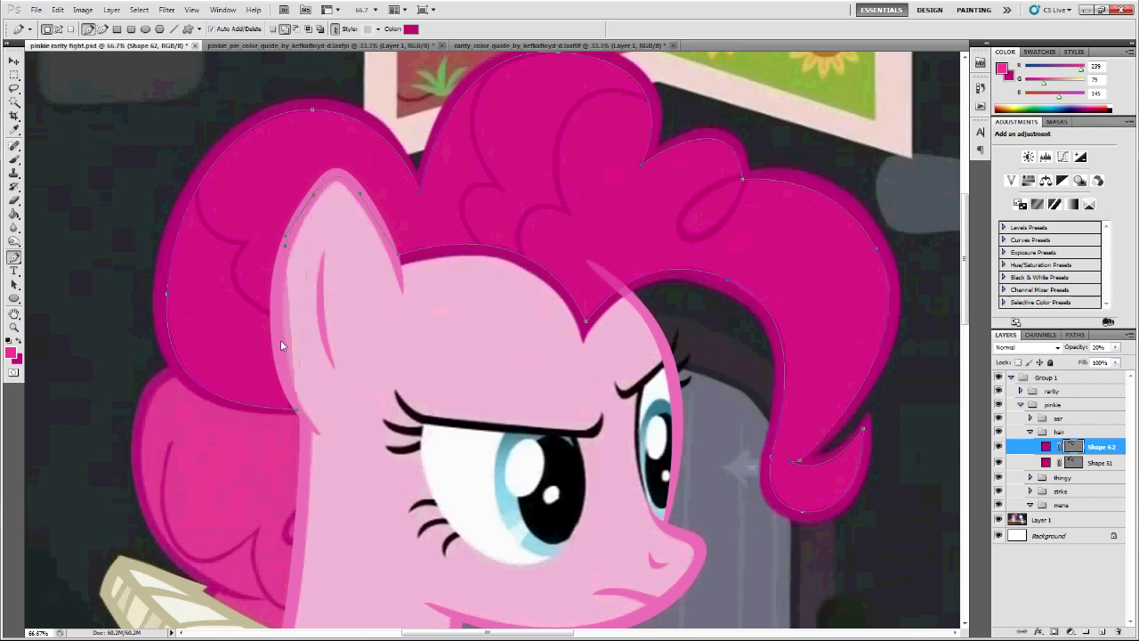
drag(268, 364, 274, 357)
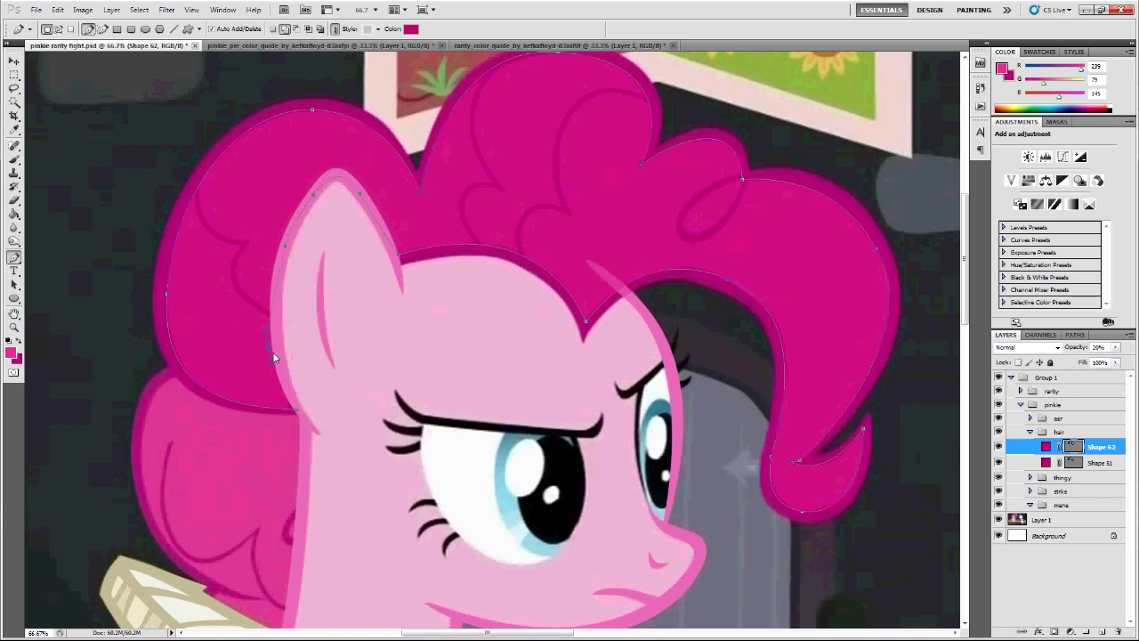
click(296, 402)
- Set the new hair shape's opacity to 100% and change its fill to the foreground pink, #ef4f91
key(0)
double_click(1047, 446)
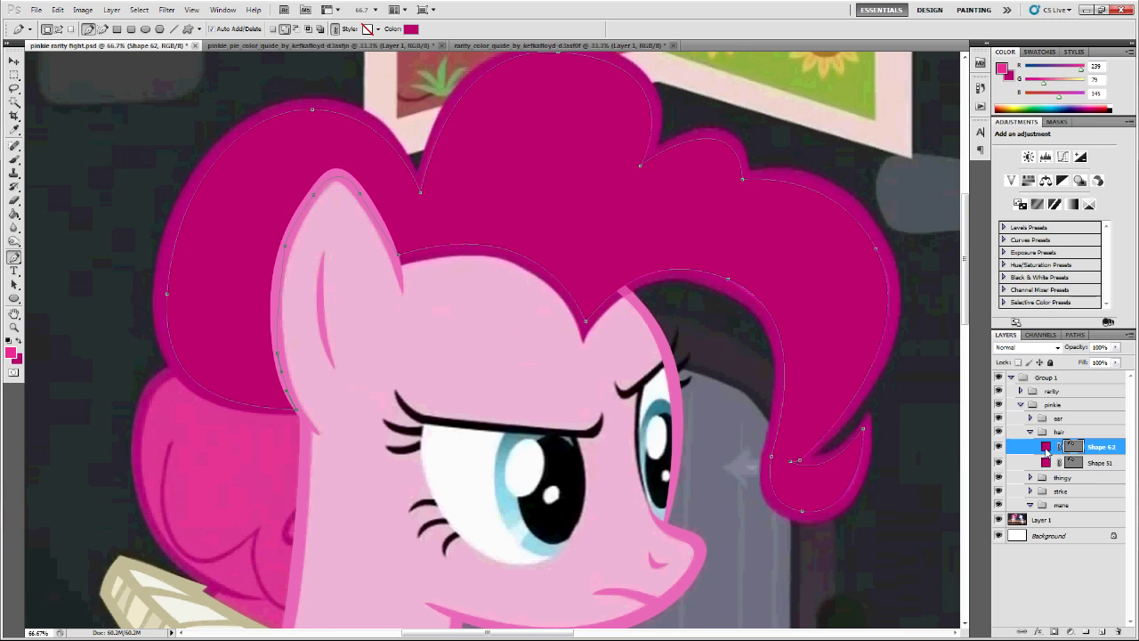
click(11, 354)
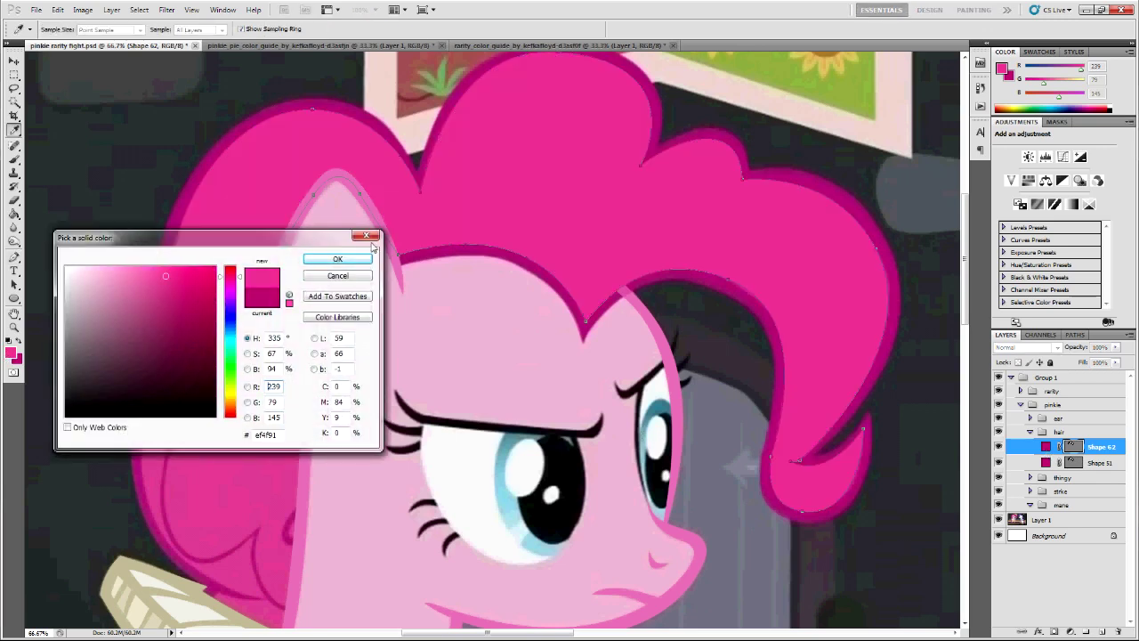
click(347, 260)
- Set Shape 51's opacity to 100% and temporarily hide the reference Layer 1 to check the vectored hair
click(1077, 462)
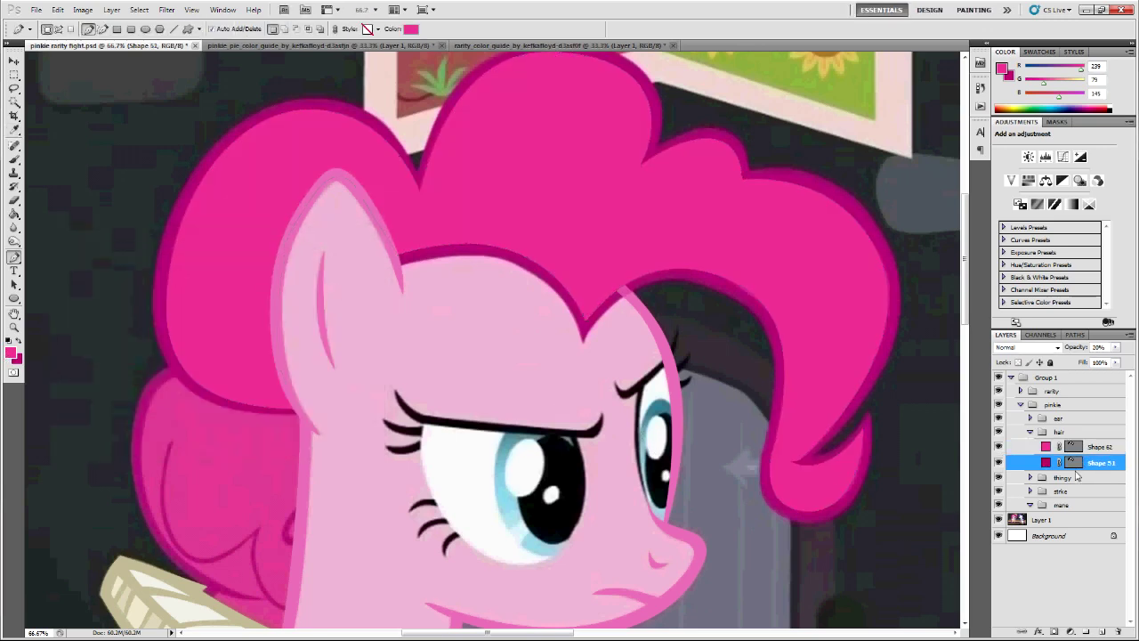
click(1000, 521)
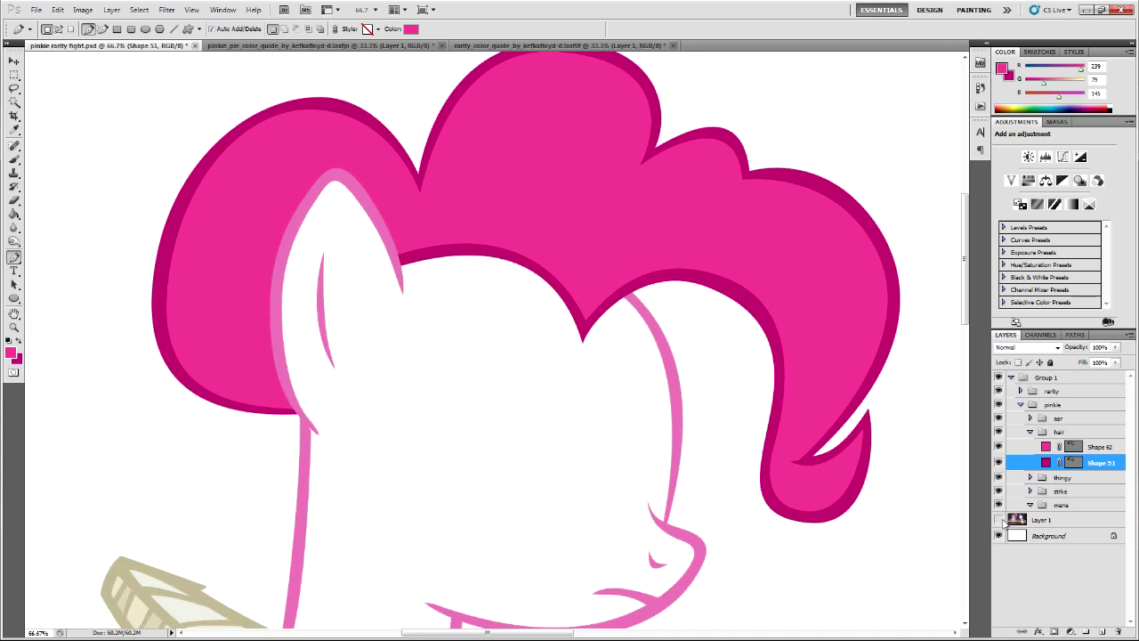
scroll(899, 525, up, 1)
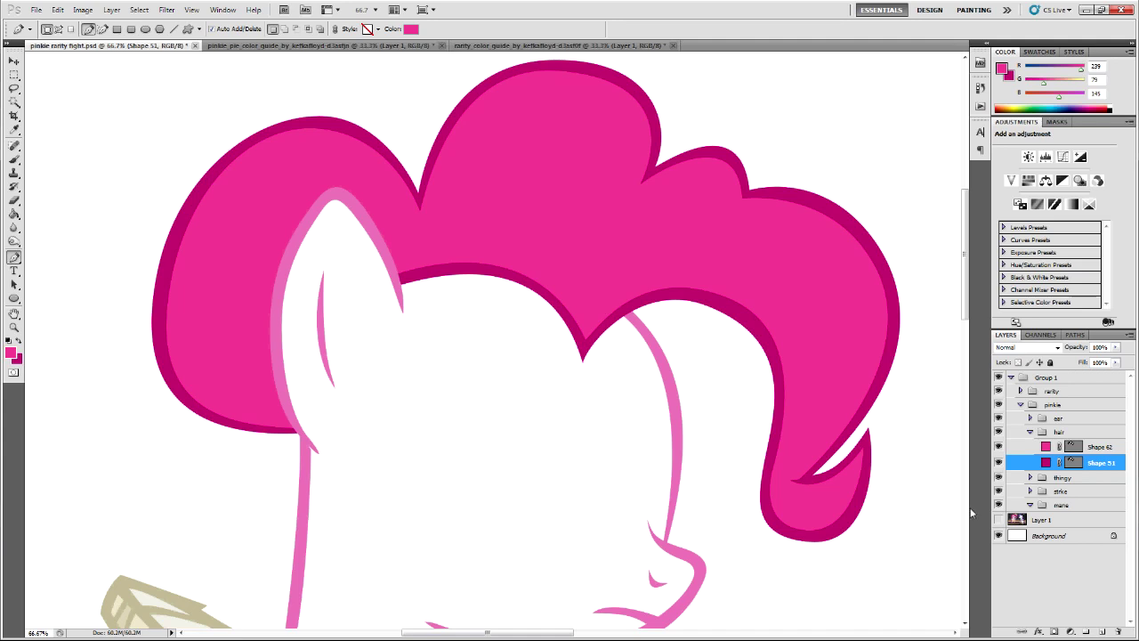
click(999, 520)
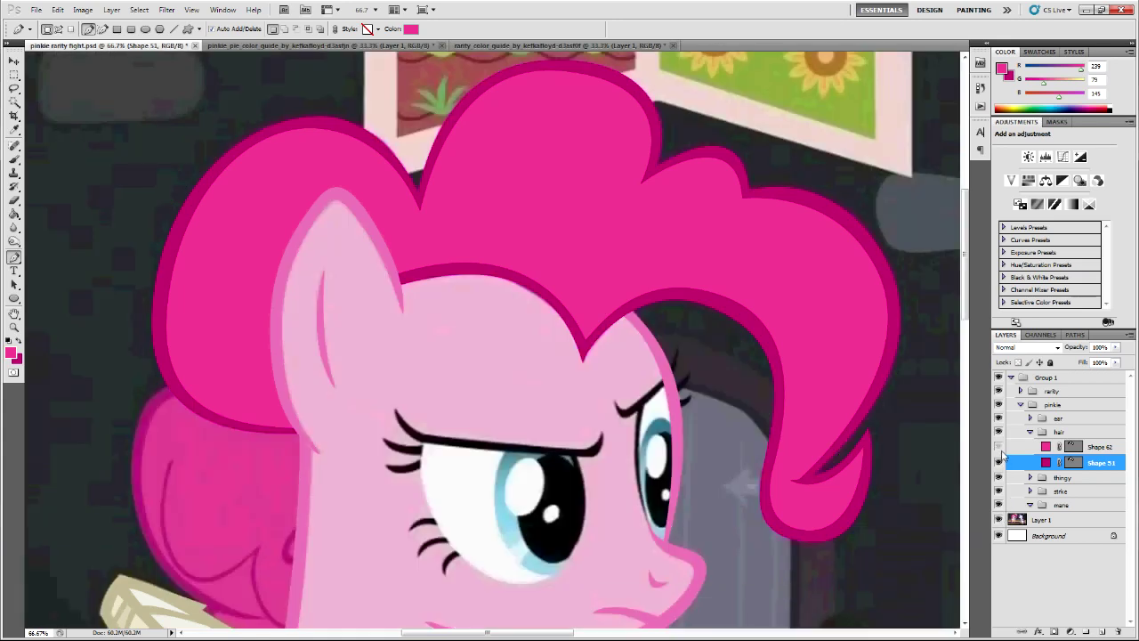
- Hide Shape 51 and Shape 62 to examine the inner curls in the reference, and show both shapes again
click(998, 462)
click(998, 446)
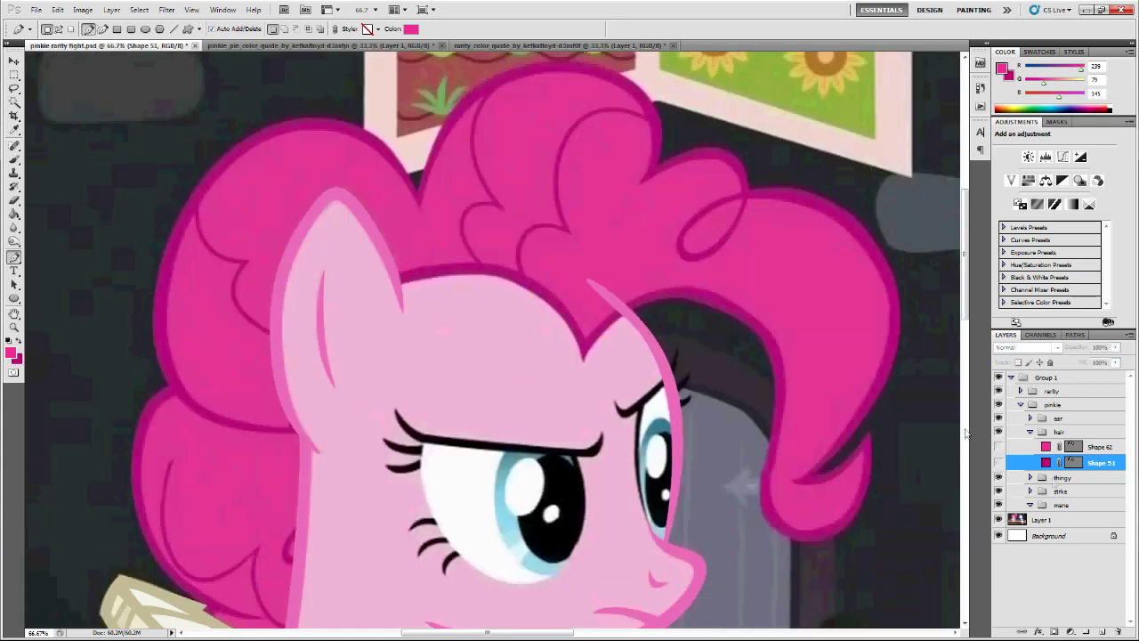
click(998, 462)
click(998, 446)
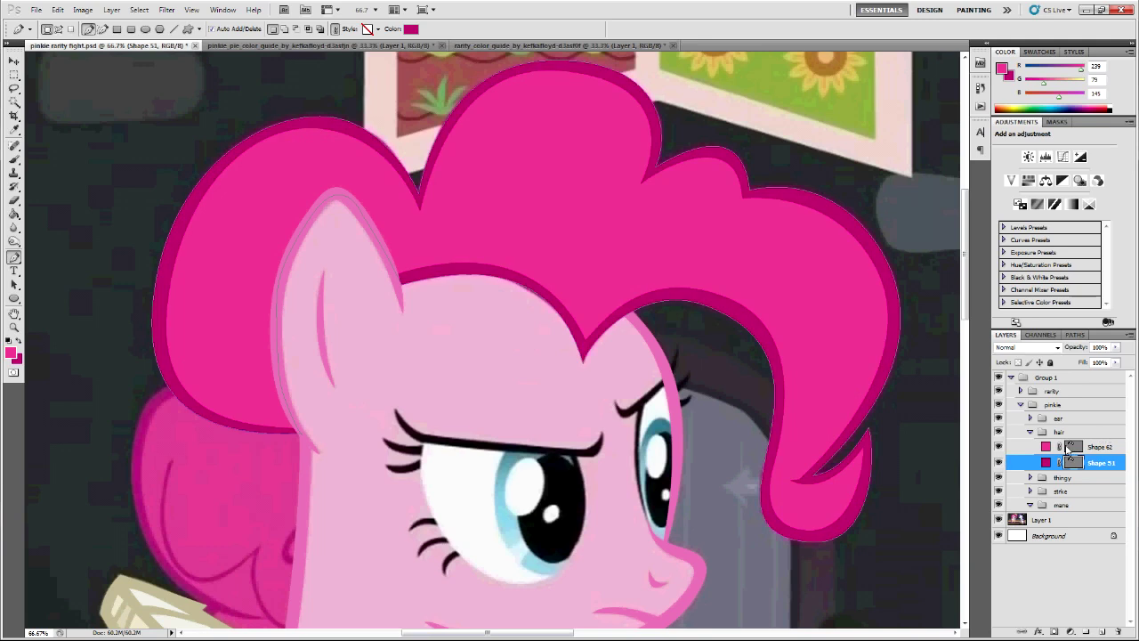
- Set Shape 62's opacity to 30%
click(1067, 449)
key(3)
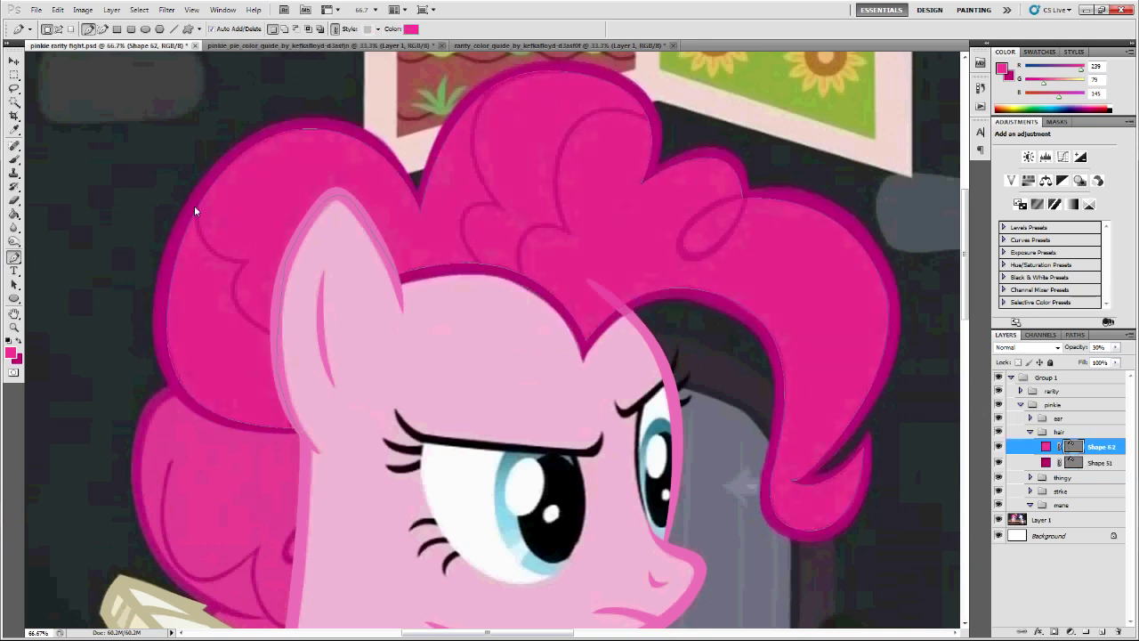
- Hide Shape 62 and draw a pink fill shape for the lower back hair, bounded by the outline, scalloped crease and ear
click(998, 445)
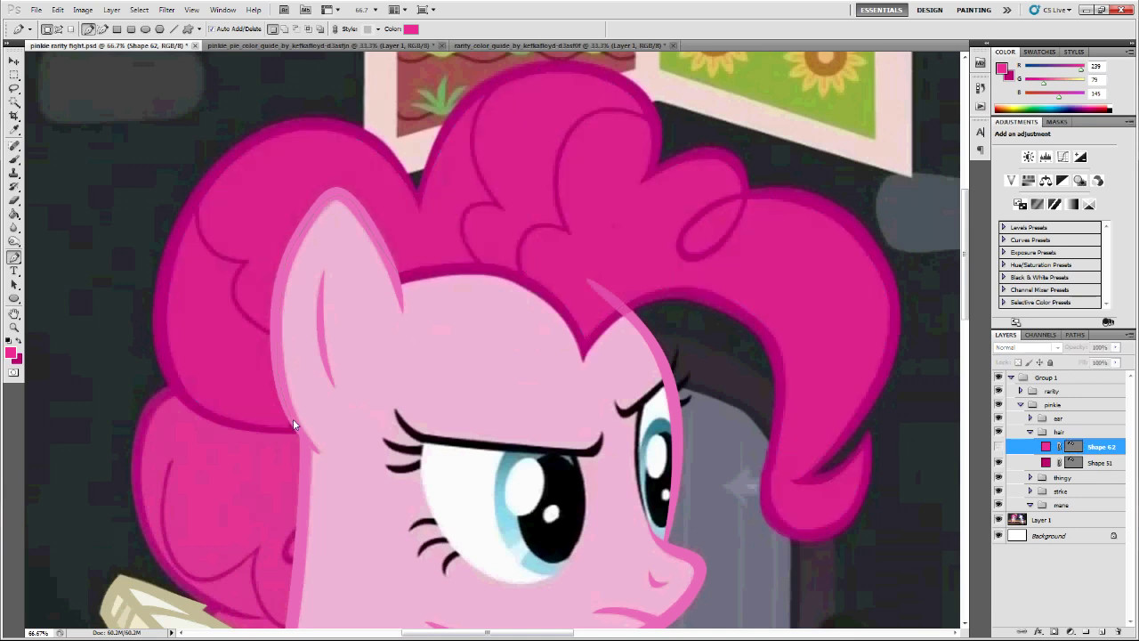
drag(273, 430, 267, 427)
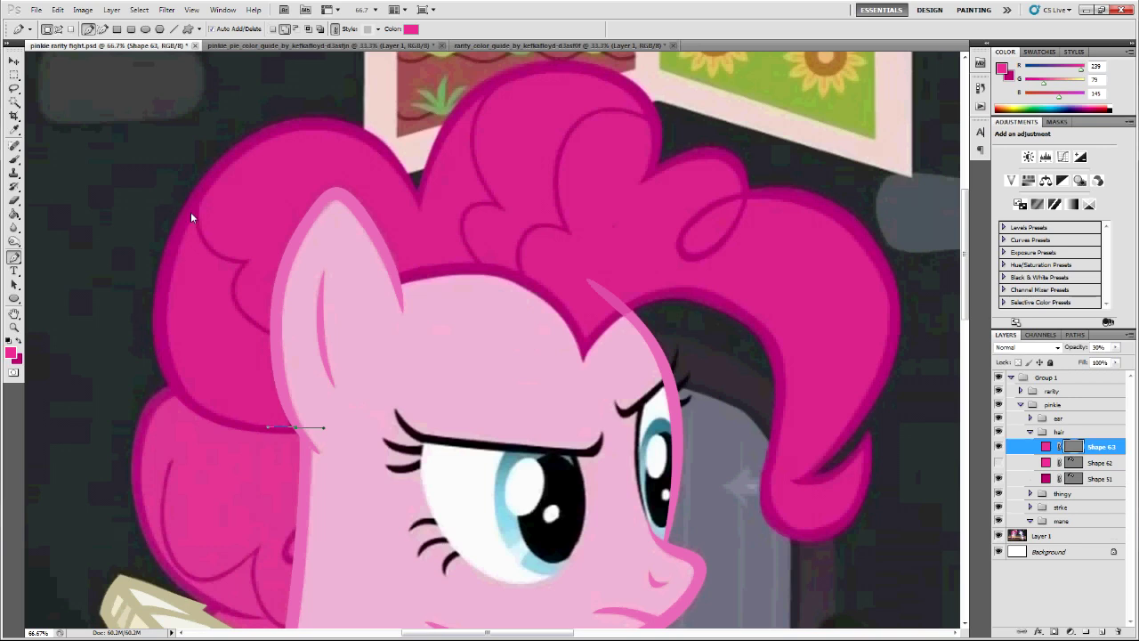
drag(168, 318, 175, 214)
drag(242, 265, 292, 270)
alt+click(243, 265)
mouse_move(322, 355)
mouse_down()
mouse_move(333, 374)
mouse_move(299, 361)
mouse_move(326, 371)
mouse_up()
key(ctrl+z)
mouse_move(270, 332)
mouse_down()
mouse_move(326, 359)
mouse_move(276, 350)
mouse_up()
drag(300, 432, 318, 425)
key(Return)
- Draw a second pink fill shape for the upper back hair, following the scalloped crease, the outer outline and the ear
drag(258, 328, 272, 332)
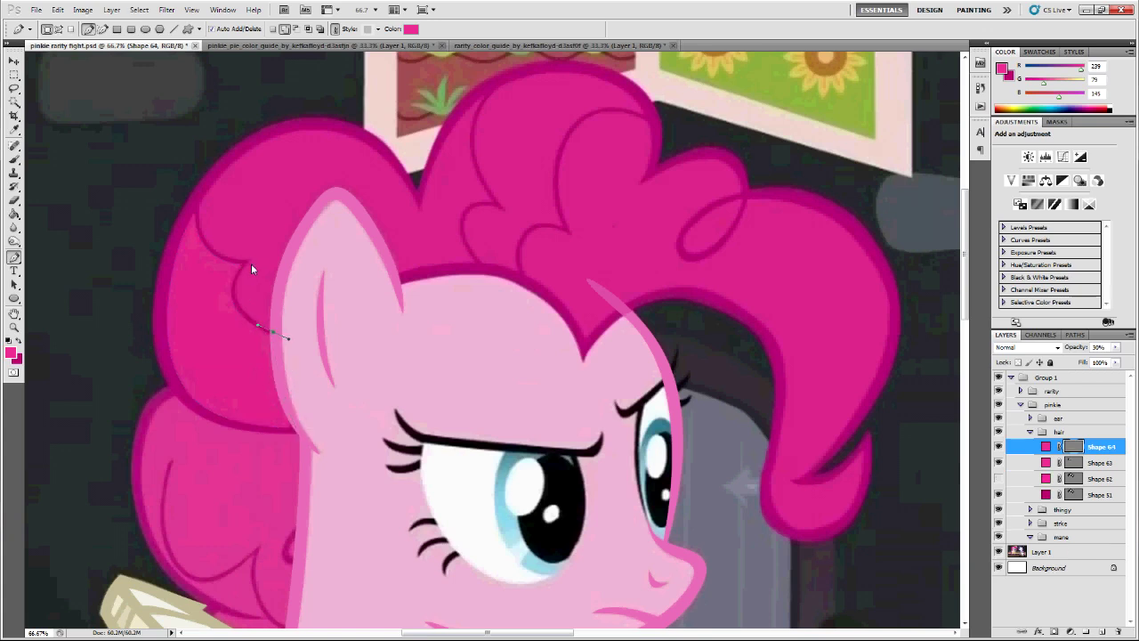
drag(252, 262, 299, 187)
drag(197, 204, 193, 144)
drag(419, 207, 513, 364)
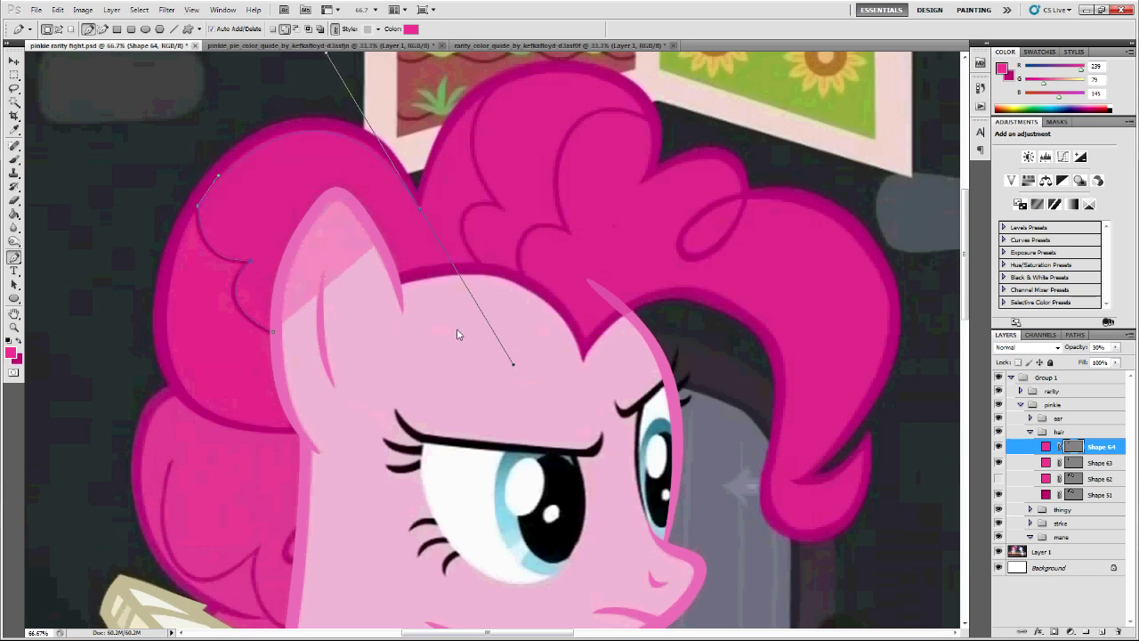
alt+click(441, 263)
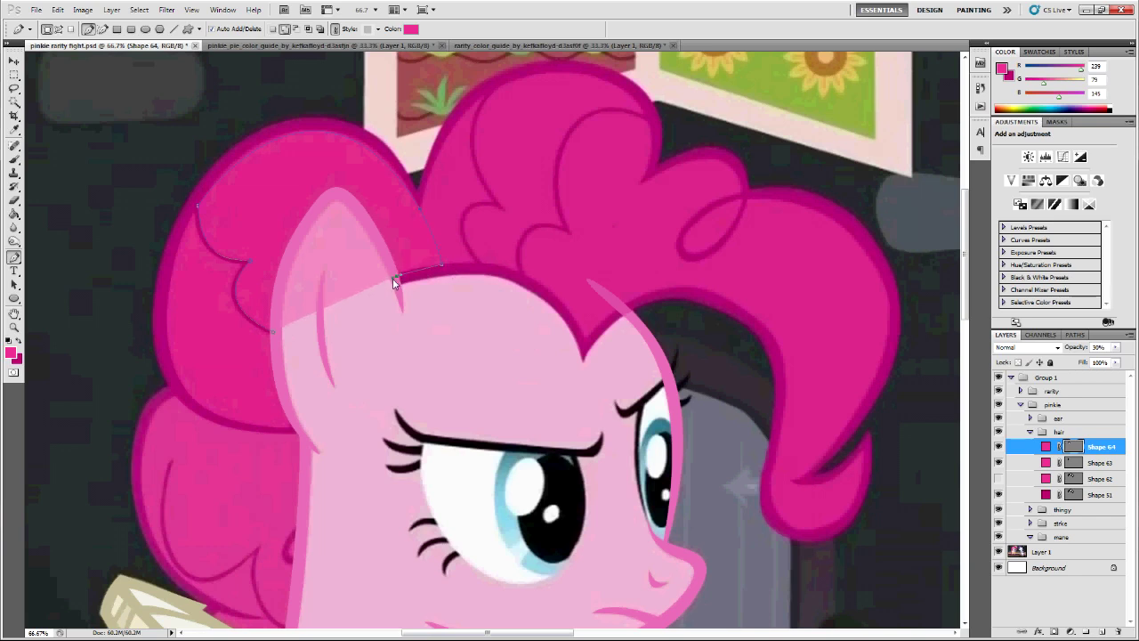
click(396, 275)
drag(322, 209, 310, 221)
mouse_move(284, 283)
mouse_down()
mouse_move(287, 315)
mouse_move(286, 296)
mouse_up()
mouse_move(278, 336)
mouse_down()
mouse_move(287, 323)
mouse_move(287, 343)
mouse_up()
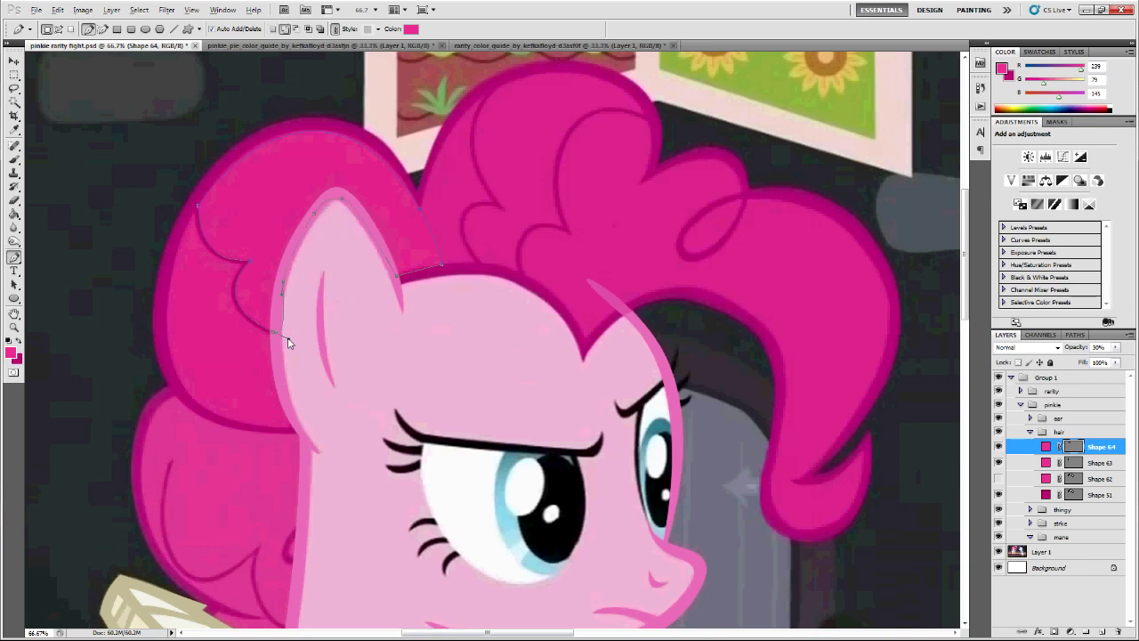
key(Return)
- Set the opacity of the two new hair fill shapes and Shape 51 to 100%
ctrl+click(1095, 478)
double_click(1093, 464)
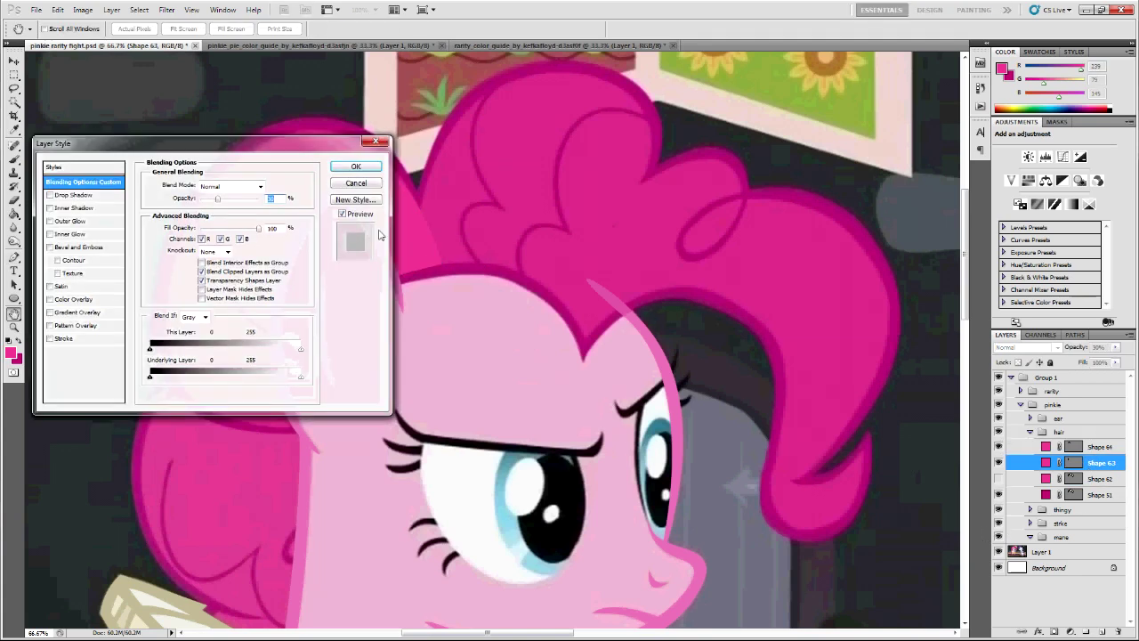
click(368, 183)
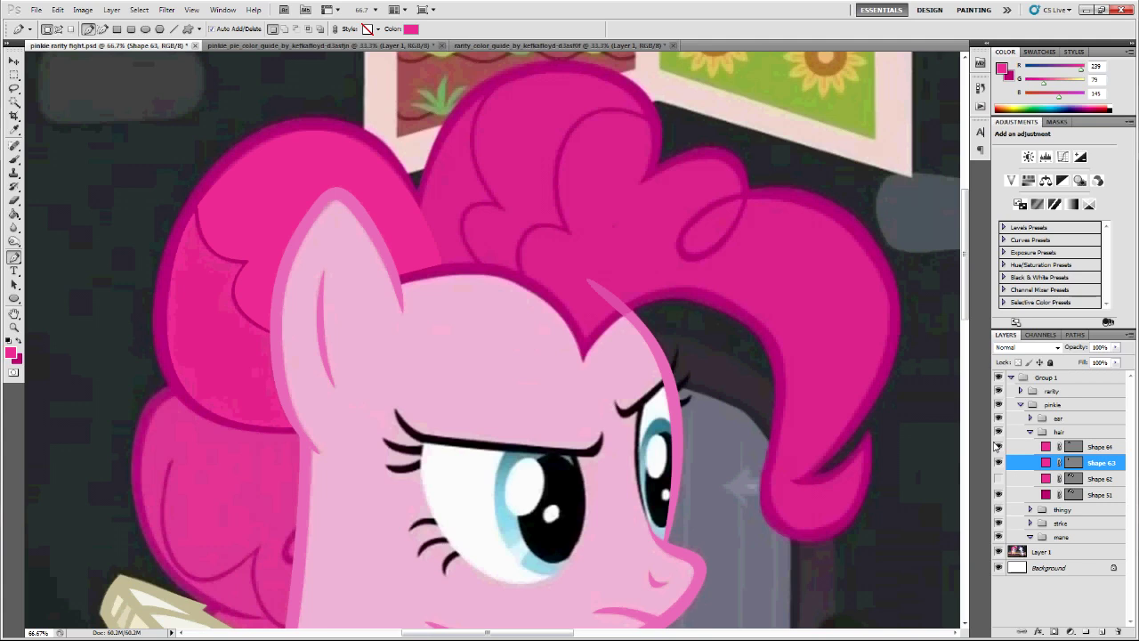
click(1067, 496)
key(0)
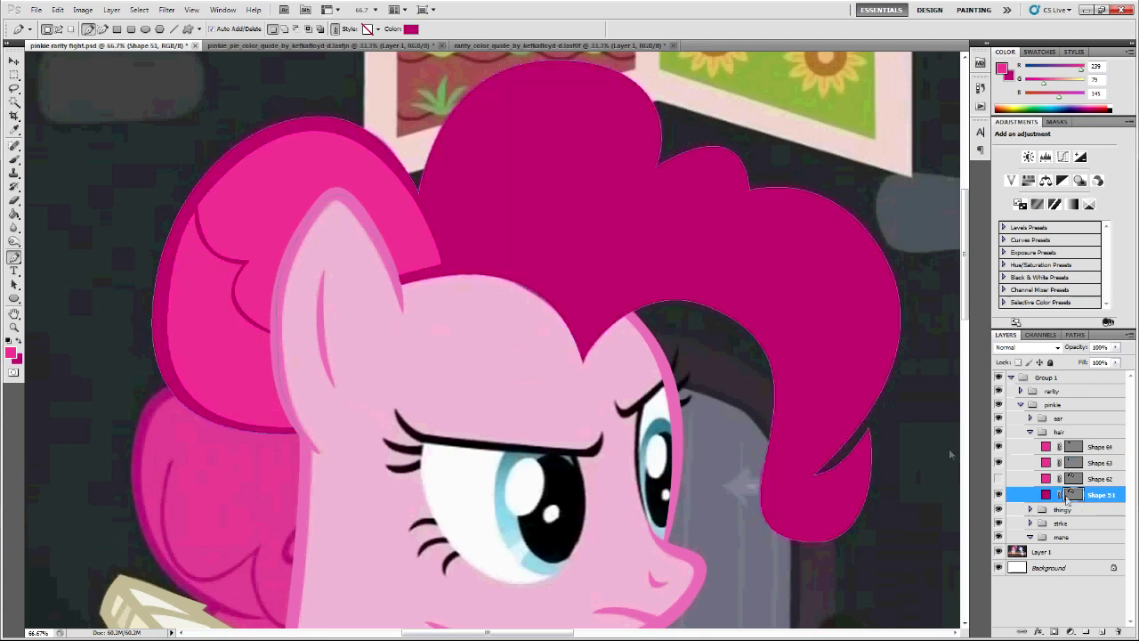
- Examine the back hair near the ear up close, checking the crease between the two fill shapes and each shape's path
scroll(498, 338, up, 1)
drag(509, 632, 477, 631)
key(ctrl+plus)
scroll(420, 521, up, 2)
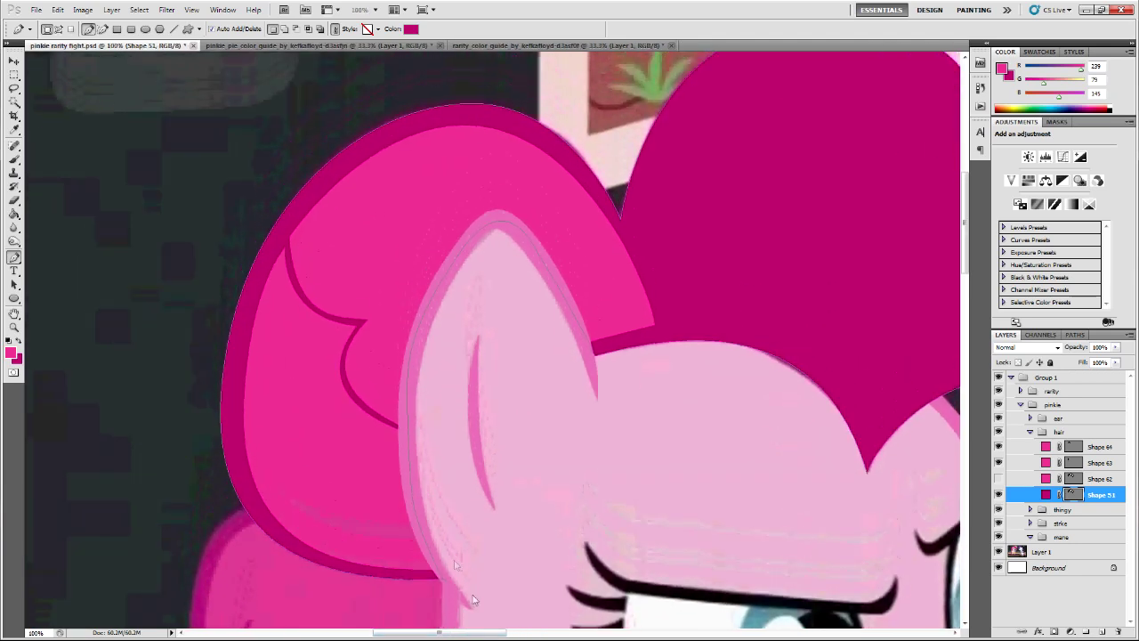
scroll(408, 512, left, 5)
scroll(409, 511, up, 1)
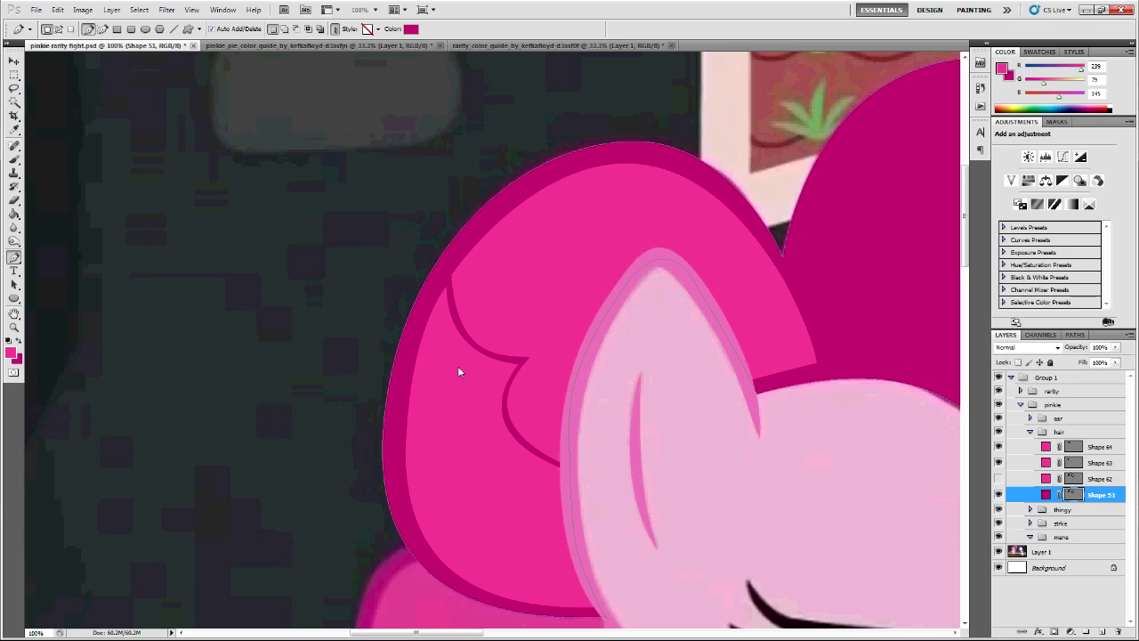
click(1069, 448)
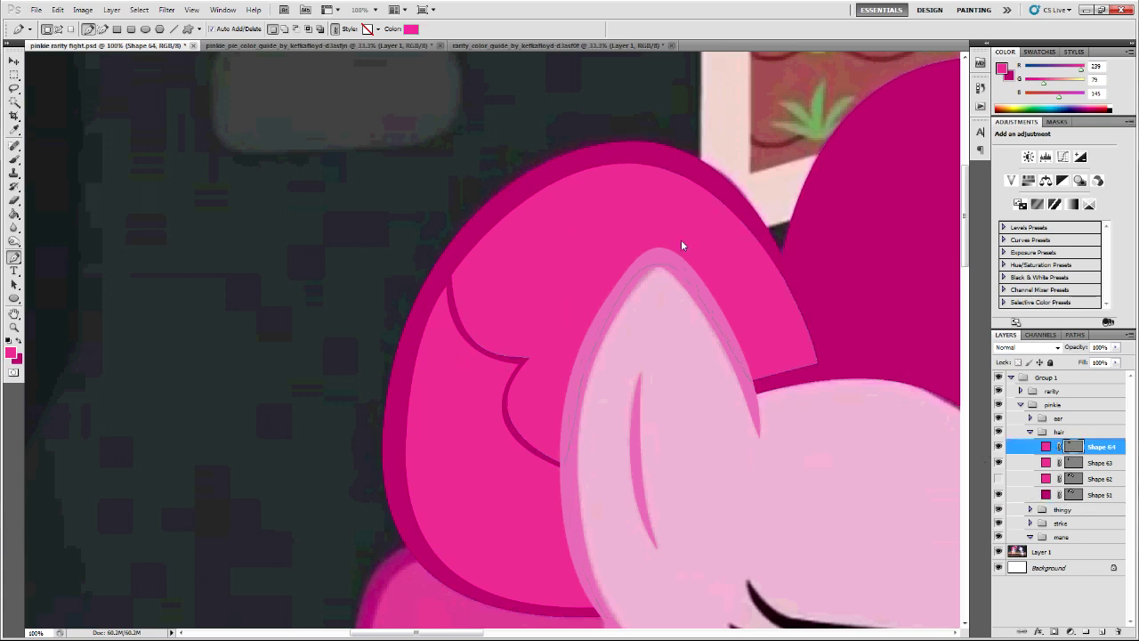
click(1073, 464)
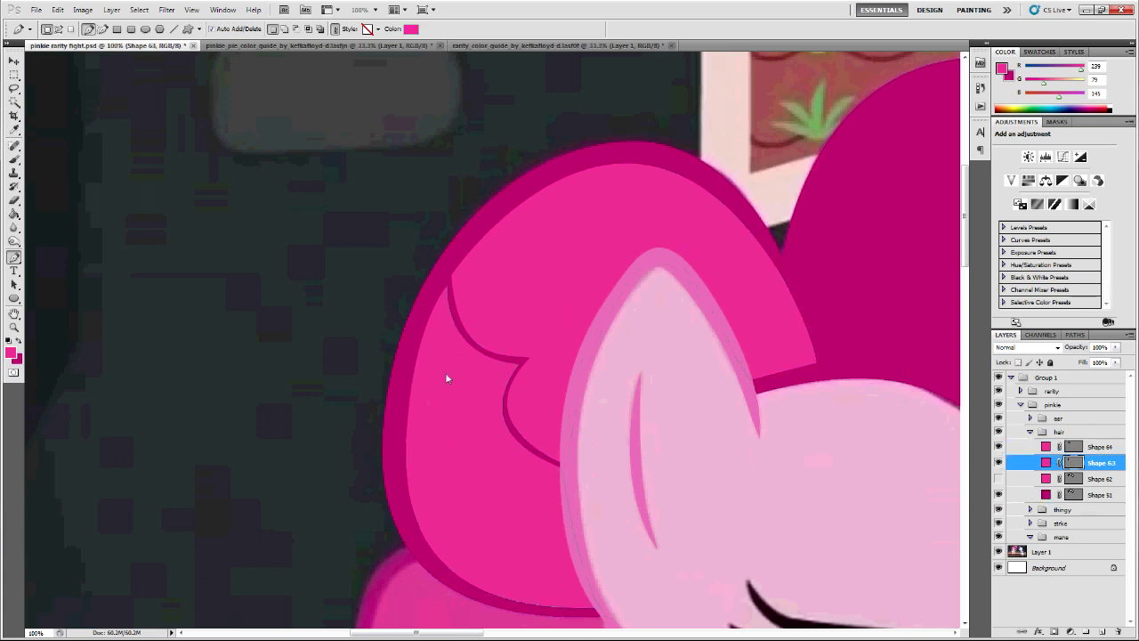
click(1051, 475)
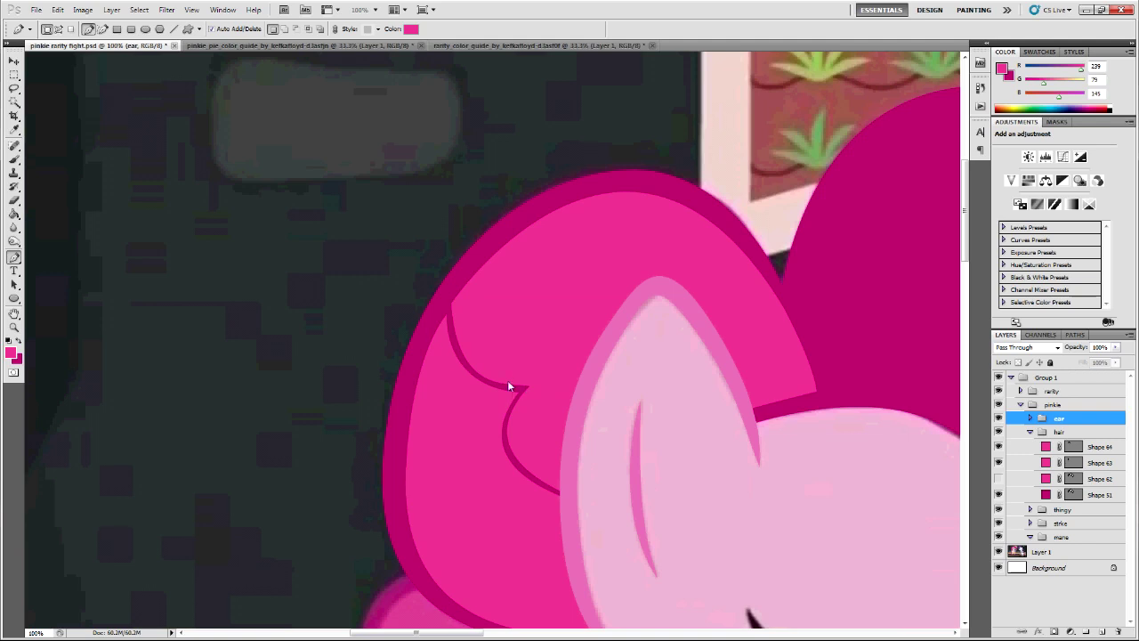
scroll(545, 520, down, 3)
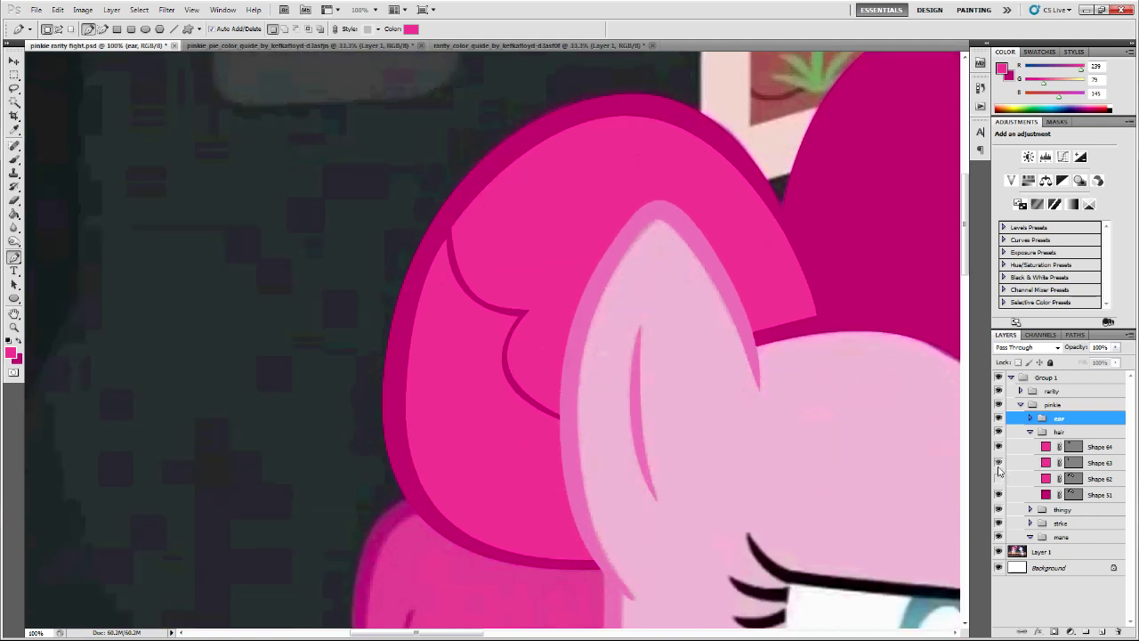
- Hide Shapes 63 and 64, show Shape 62, and set the opacity of Shapes 62 and 51 to 20%
click(998, 461)
click(998, 446)
click(1069, 495)
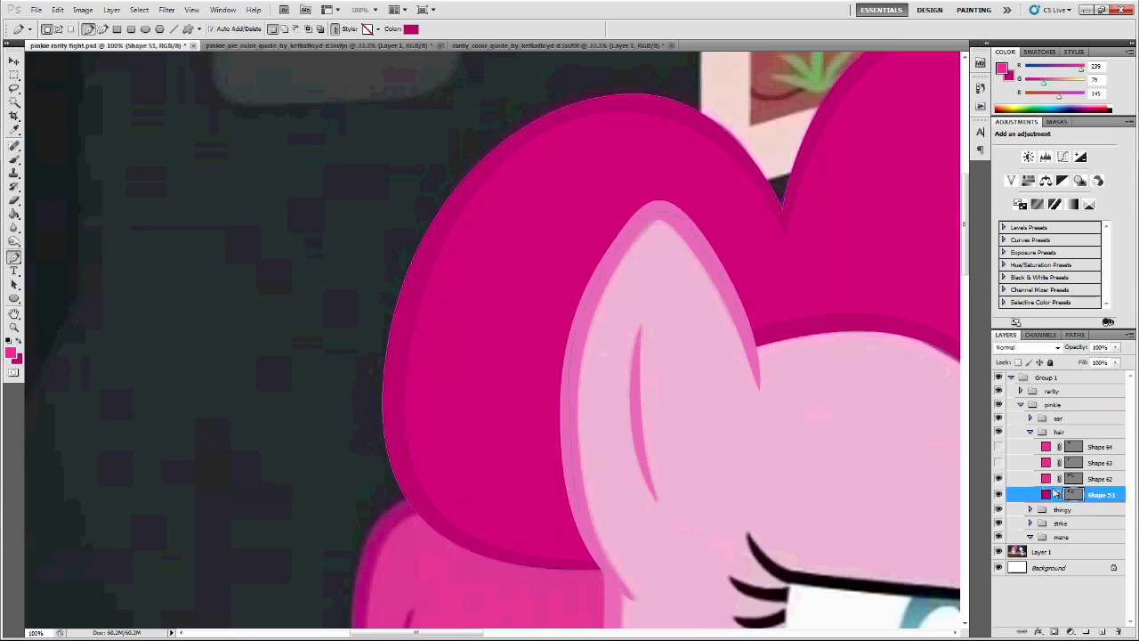
click(1103, 480)
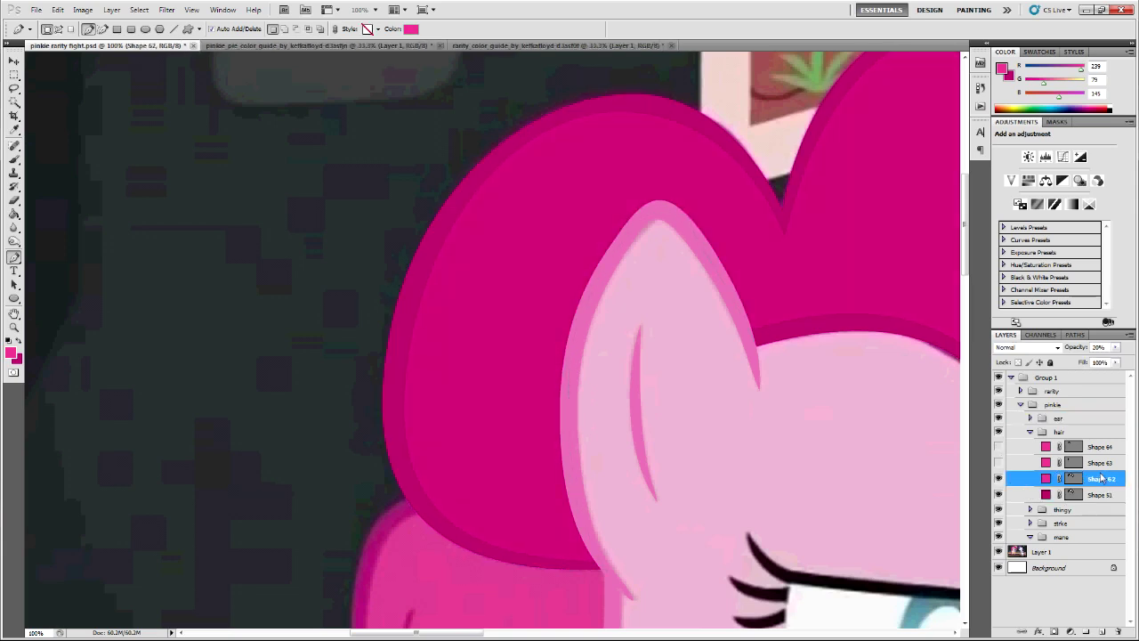
click(1103, 495)
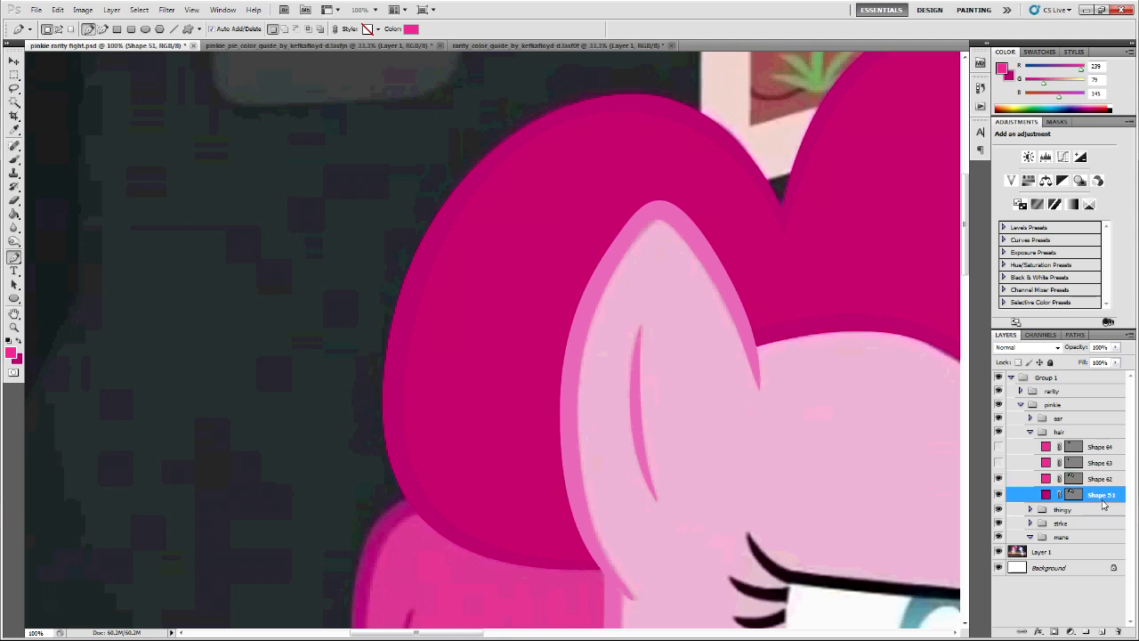
key(2)
click(1072, 478)
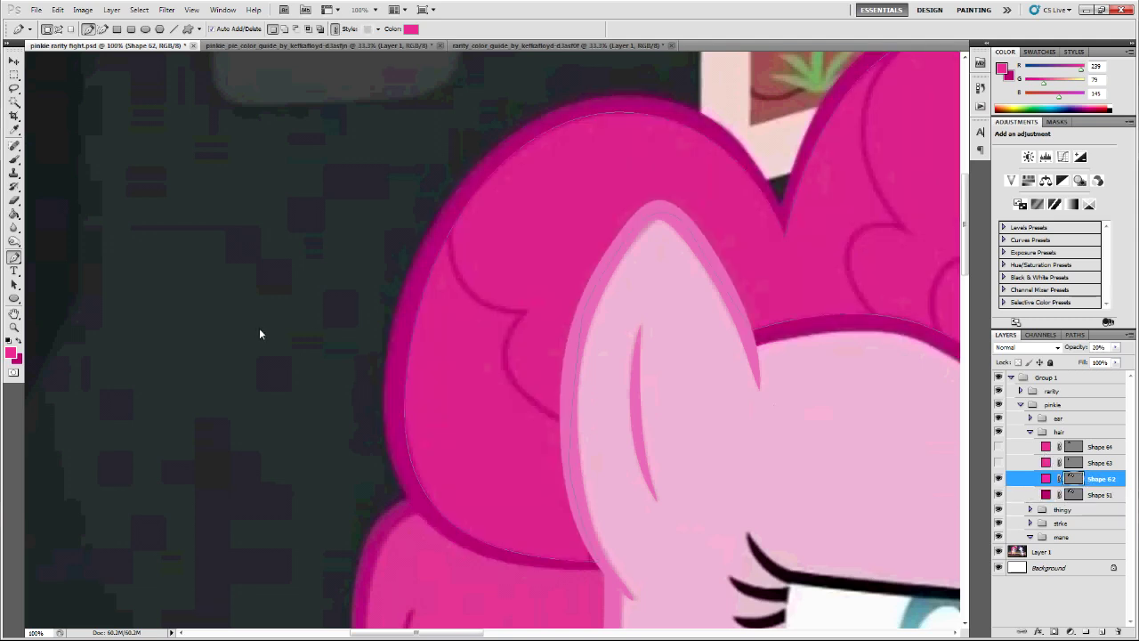
- Start a subtracting path in Shape 62, tracing one side of the scalloped back hair crease from the outline to the ear
scroll(257, 331, up, 2)
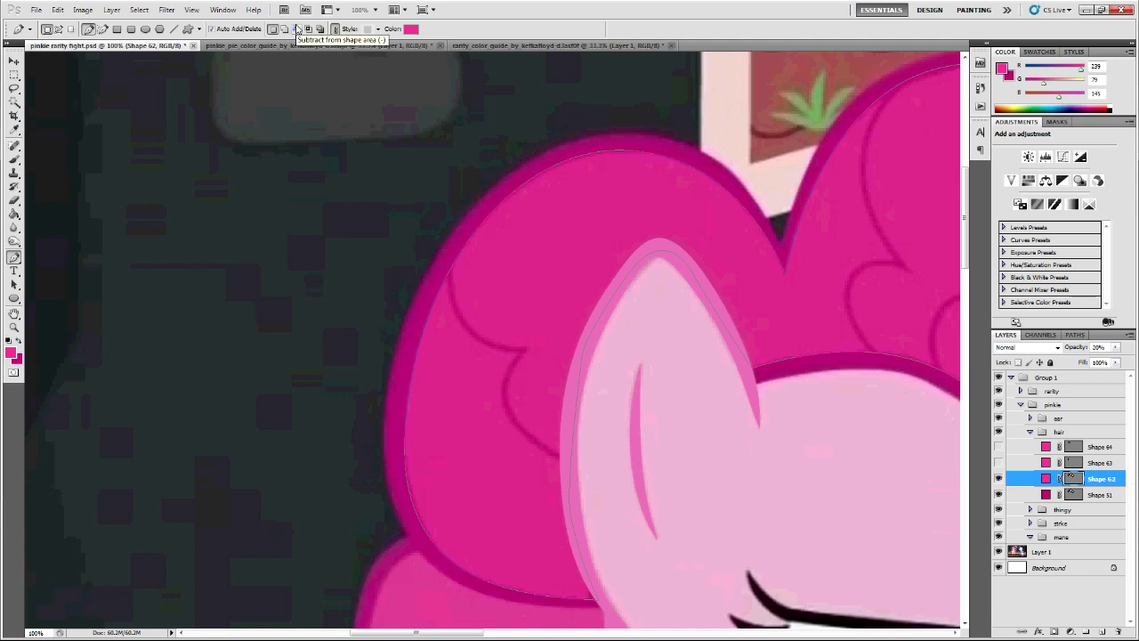
click(296, 30)
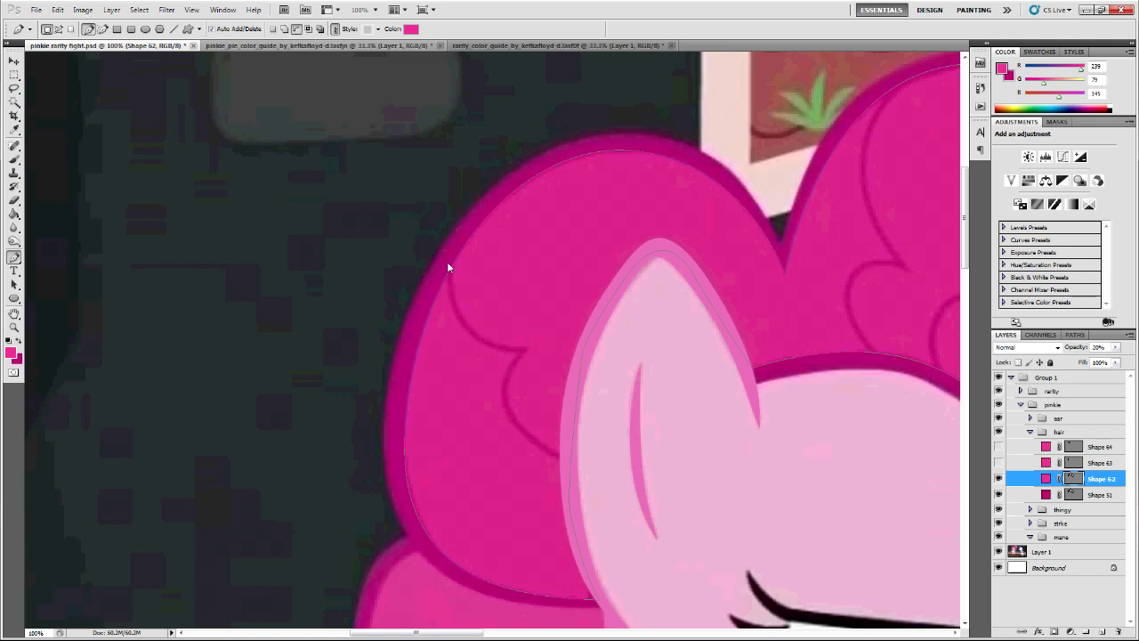
drag(455, 237, 453, 277)
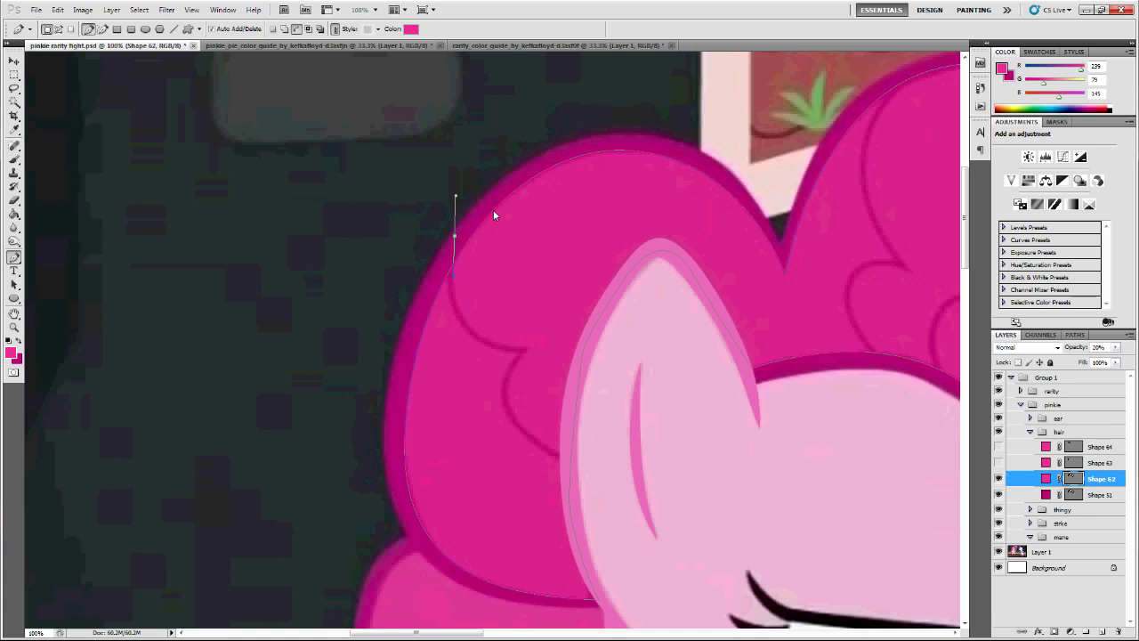
drag(454, 240, 452, 246)
drag(453, 280, 454, 285)
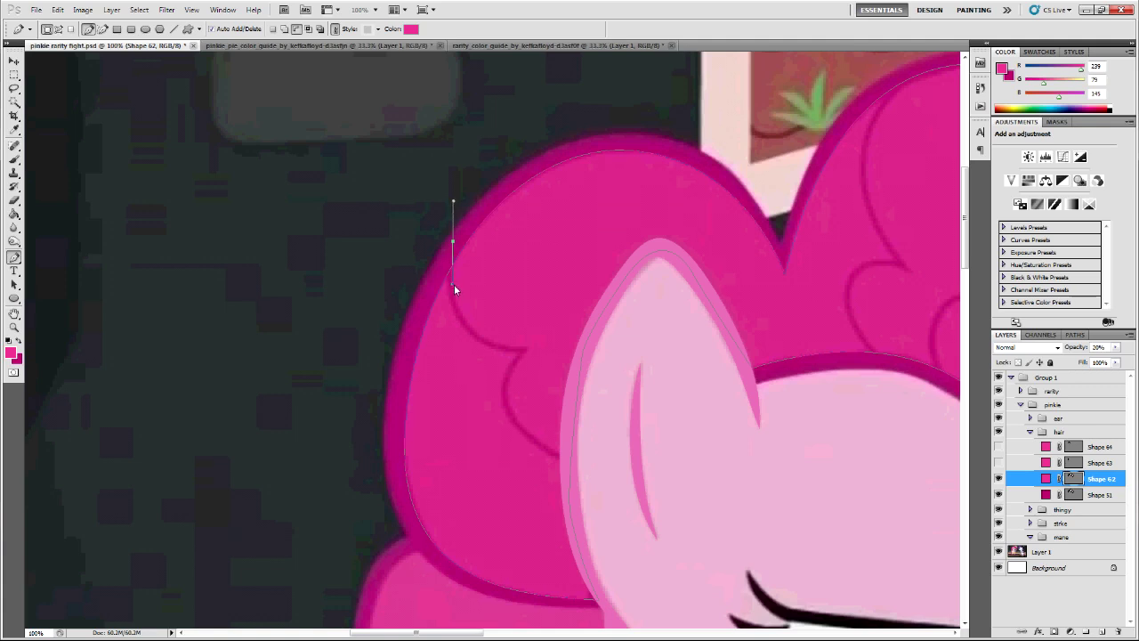
drag(528, 348, 605, 350)
alt+click(529, 347)
scroll(532, 434, down, 2)
drag(634, 433, 638, 439)
alt+click(565, 416)
- Trace the other side of the crease back to the hair outline and close the subtracting path
drag(564, 425, 538, 415)
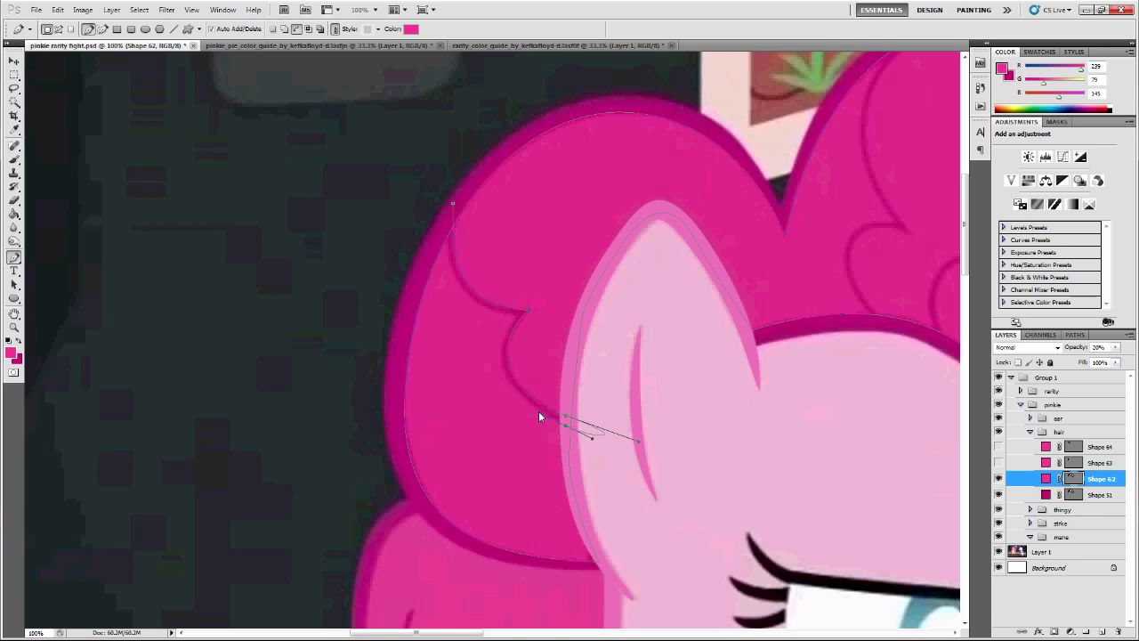
drag(514, 317, 531, 291)
drag(472, 376, 499, 336)
drag(447, 204, 453, 162)
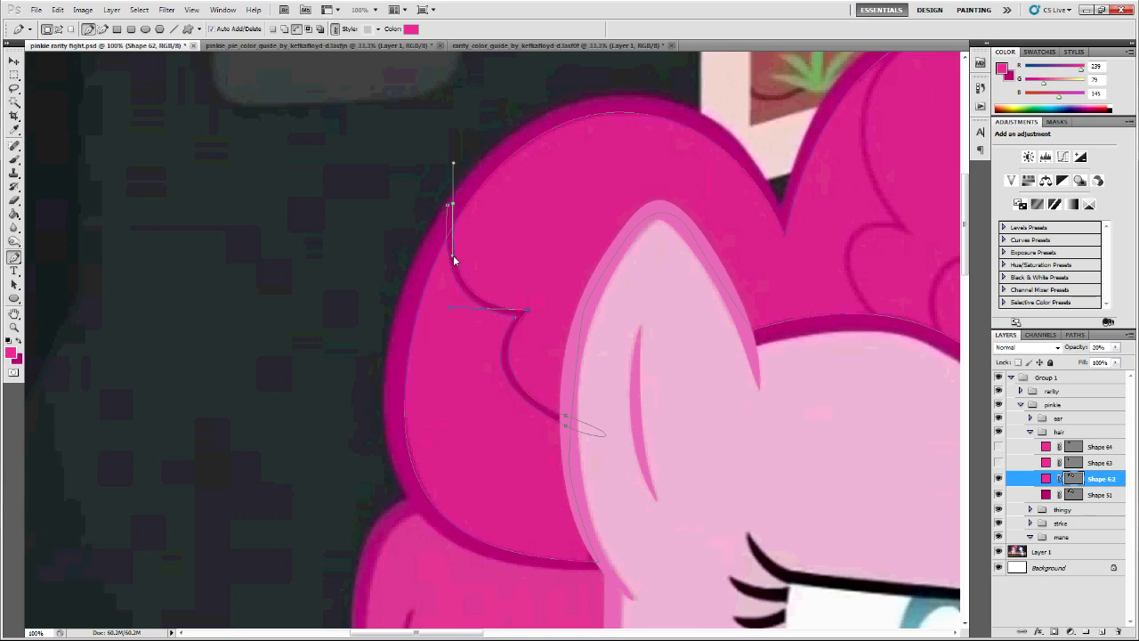
click(448, 206)
key(ctrl+alt+z)
key(ctrl+alt+z)
key(ctrl+alt+z)
key(ctrl+alt+z)
key(ctrl+alt+z)
key(ctrl+alt+z)
key(ctrl+alt+z)
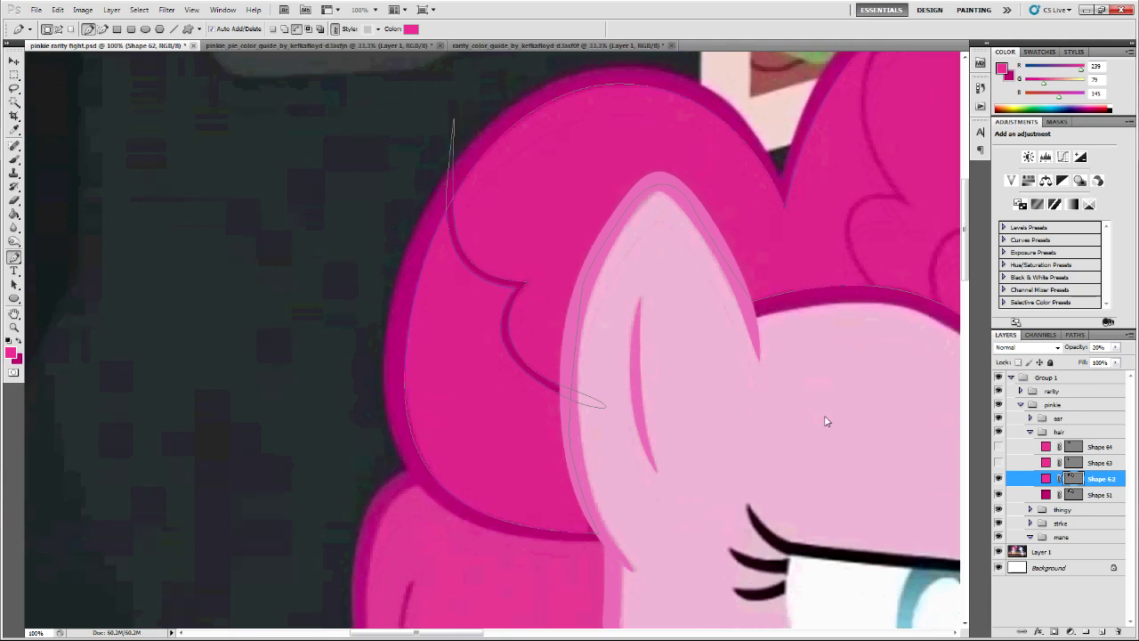
- Restore Shapes 51 and 62 to full opacity and reshape the lower curve of the subtracted crease
click(1073, 496)
key(0)
scroll(606, 414, up, 1)
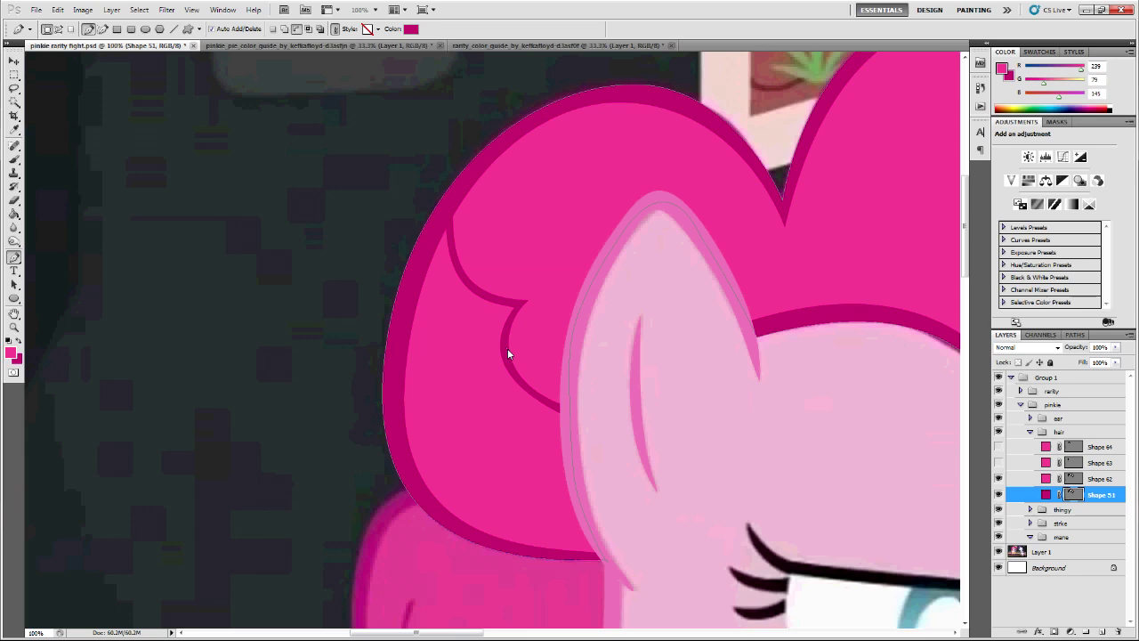
key(alt+bracketright)
ctrl+click(514, 381)
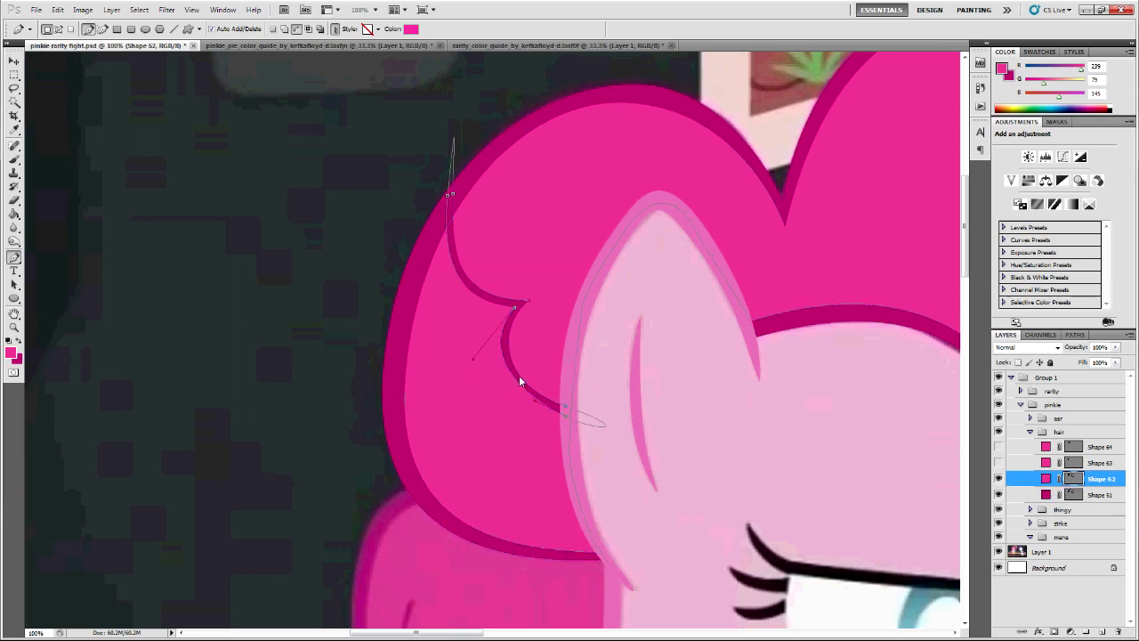
drag(493, 379, 489, 365)
click(1095, 494)
scroll(612, 513, up, 1)
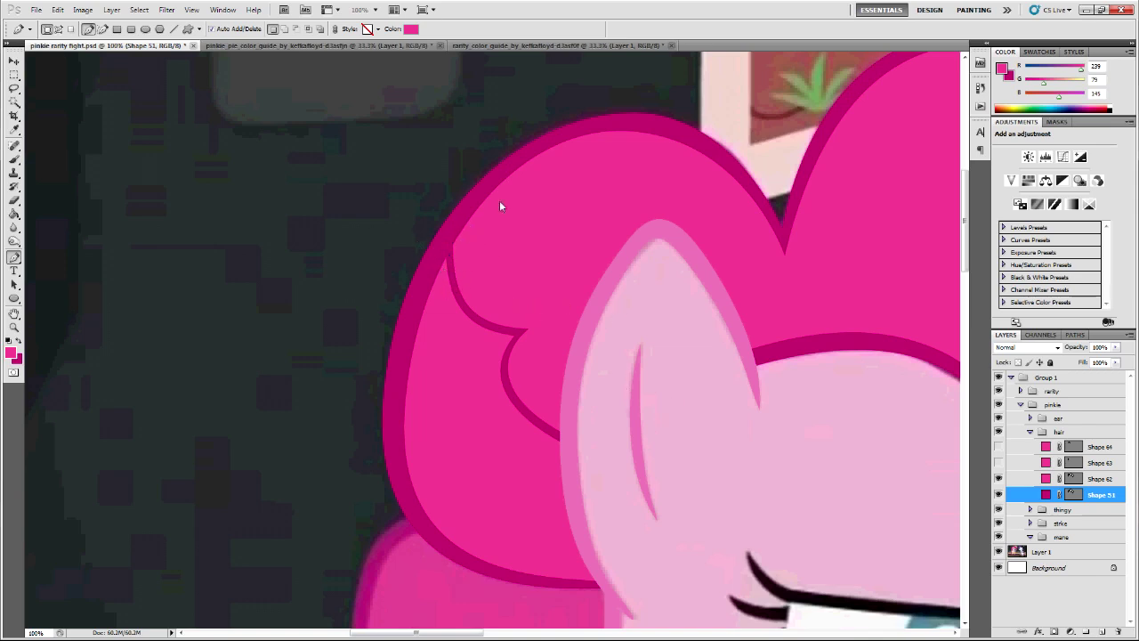
- Compare the subtracted crease in Shape 62 with the separate fills of Shapes 63 and 64 by toggling their visibility
click(998, 478)
drag(998, 463, 998, 447)
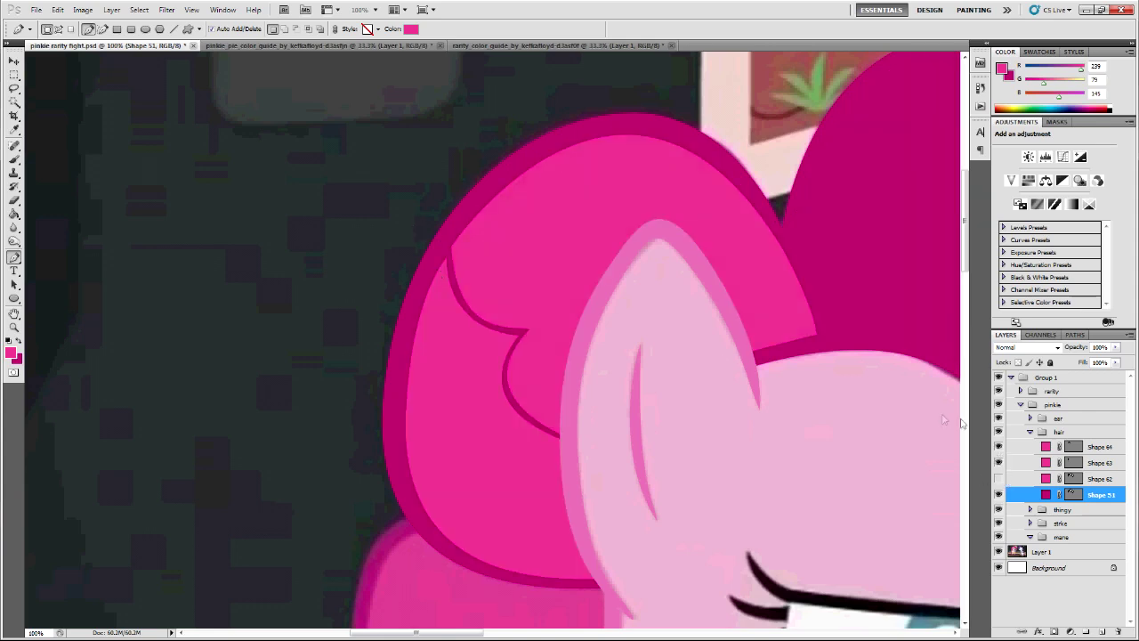
click(998, 447)
click(998, 463)
click(998, 479)
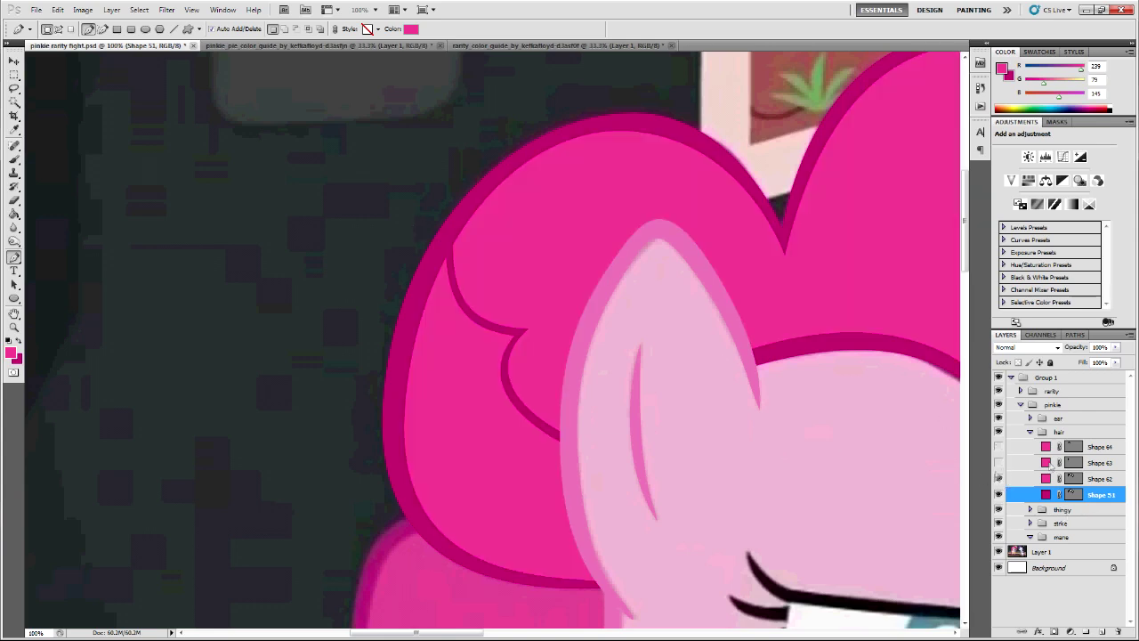
- Set the opacity of Shapes 62 and 51 to 20% and select Shape 62 over the front hair curls
click(1101, 477)
key(1)
click(1096, 499)
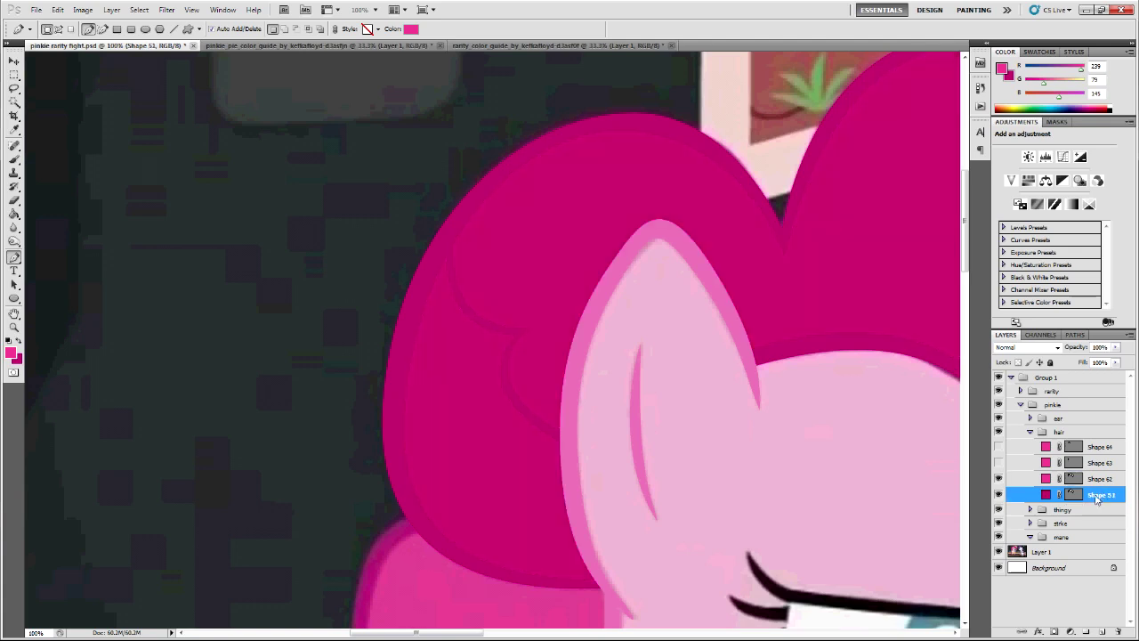
key(2)
scroll(741, 489, up, 3)
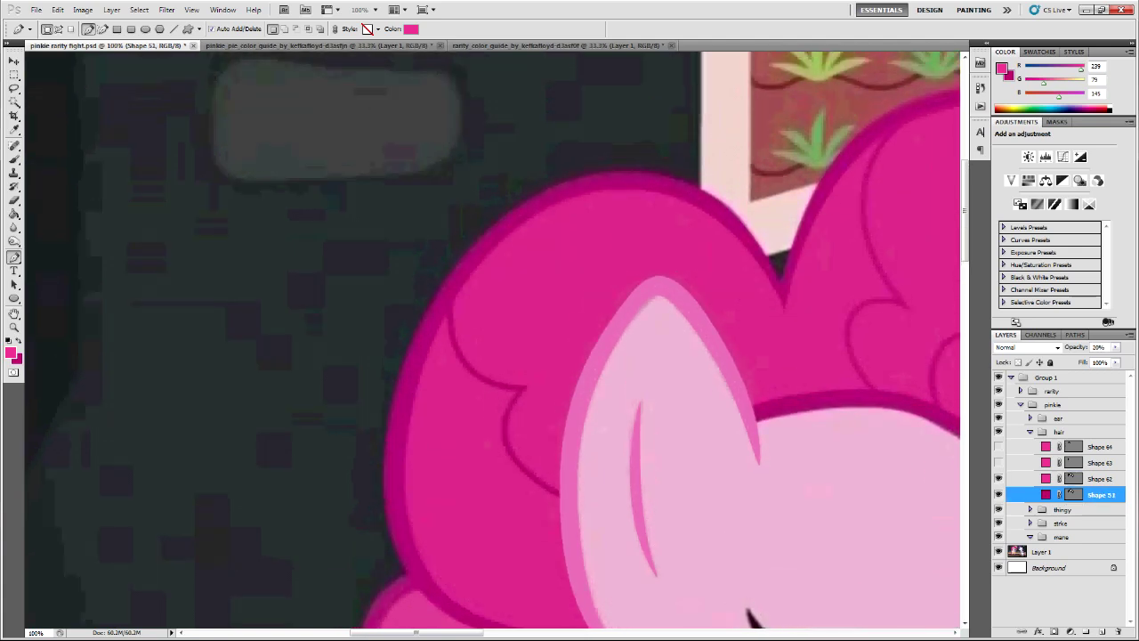
drag(480, 632, 541, 633)
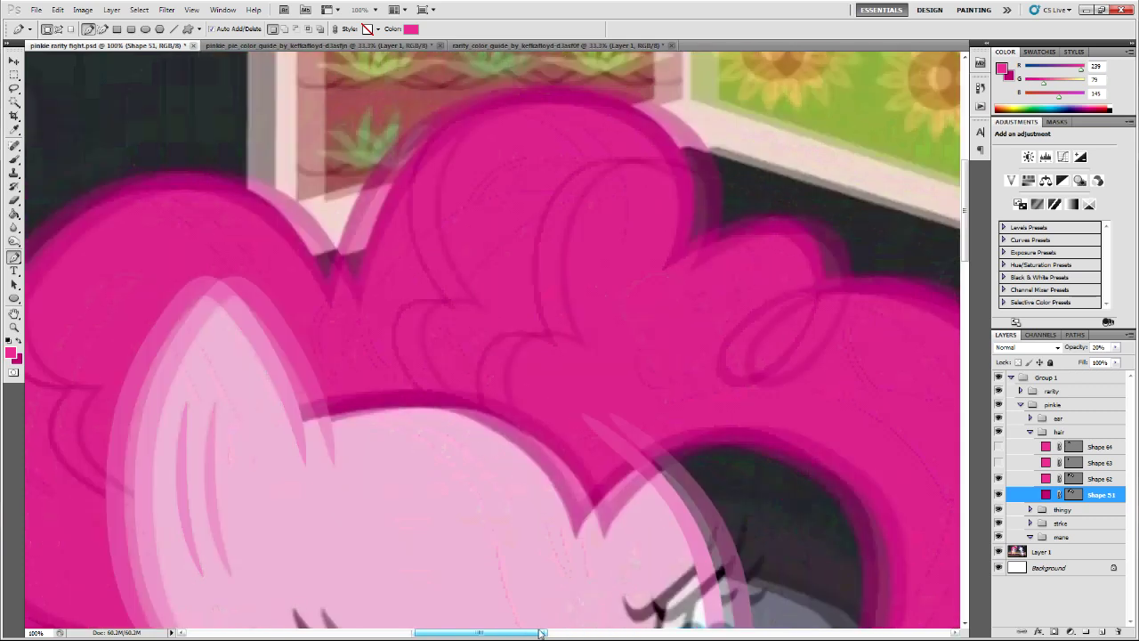
key(alt+bracketright)
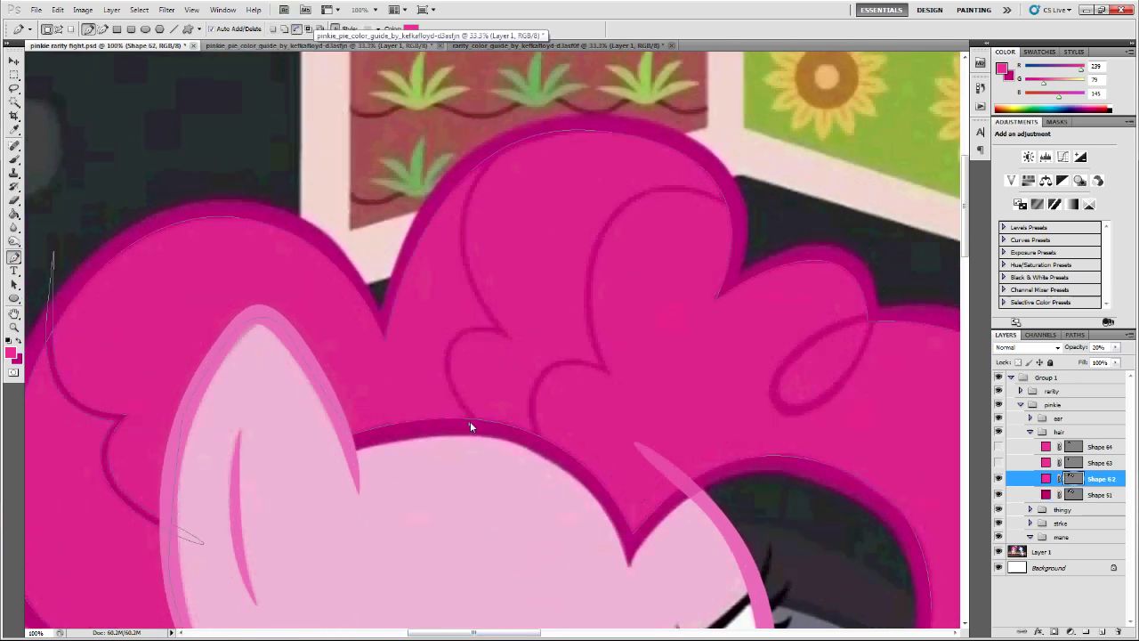
- Start a subtracting path along the left crease of the central curls, from the forehead outline past the curl tip to the upper hair outline
drag(480, 448, 491, 453)
drag(570, 343, 570, 333)
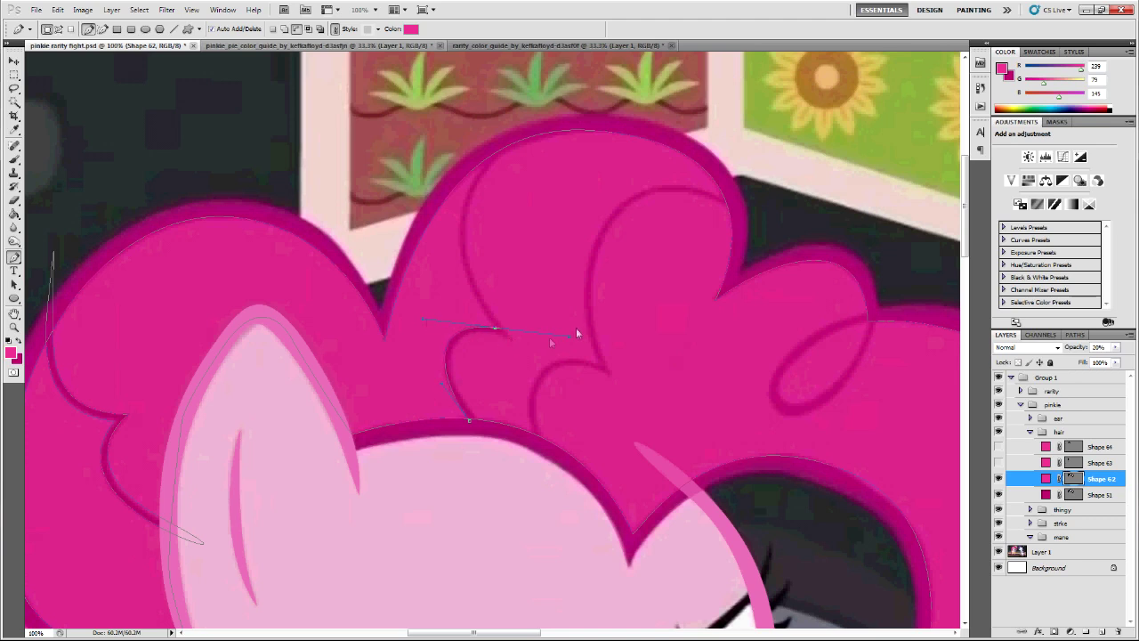
alt+click(495, 328)
scroll(486, 186, up, 1)
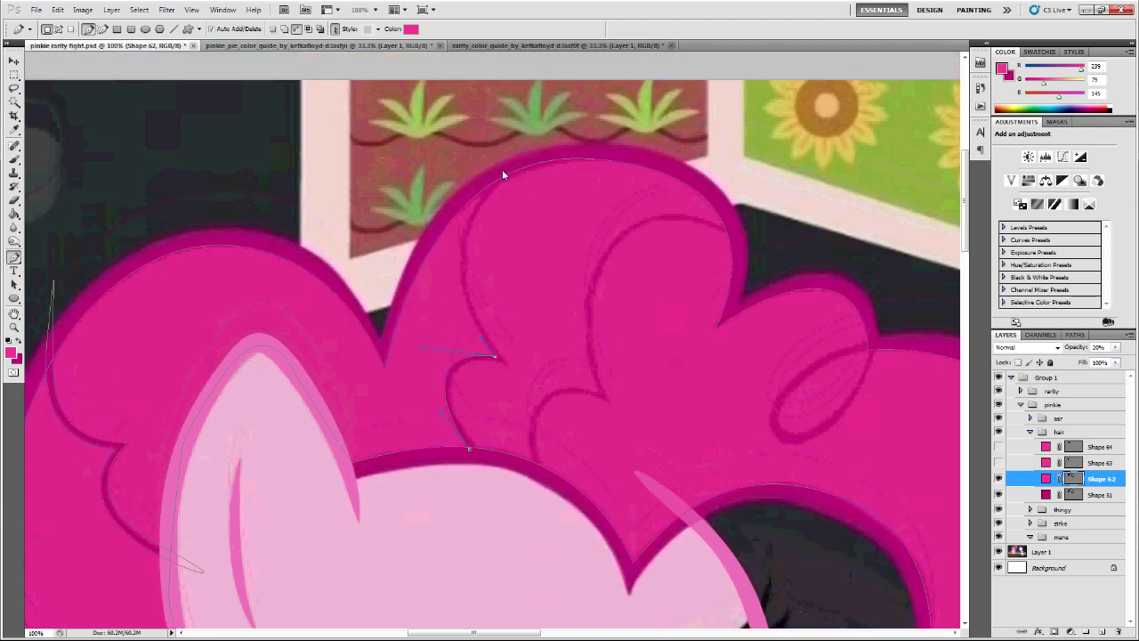
drag(492, 176, 481, 190)
drag(447, 225, 423, 265)
drag(494, 176, 496, 178)
drag(434, 268, 418, 264)
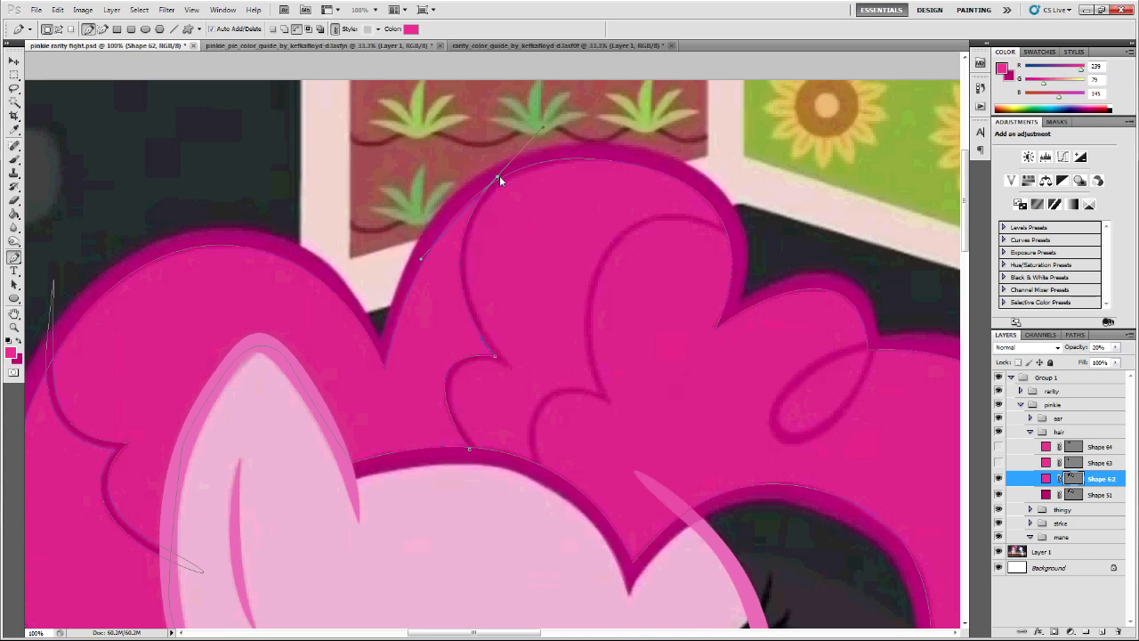
- Trace the other side of that crease back down around the small curl and close the path at the forehead outline
drag(503, 169, 500, 175)
drag(516, 173, 490, 195)
drag(495, 356, 418, 256)
drag(535, 398, 513, 368)
drag(475, 451, 456, 395)
click(450, 383)
drag(470, 371, 463, 354)
click(475, 448)
drag(476, 452, 473, 449)
click(469, 450)
- Trace one side of the next central crease from the forehead outline to the black background edge, adjusting its upper curve
scroll(461, 478, up, 2)
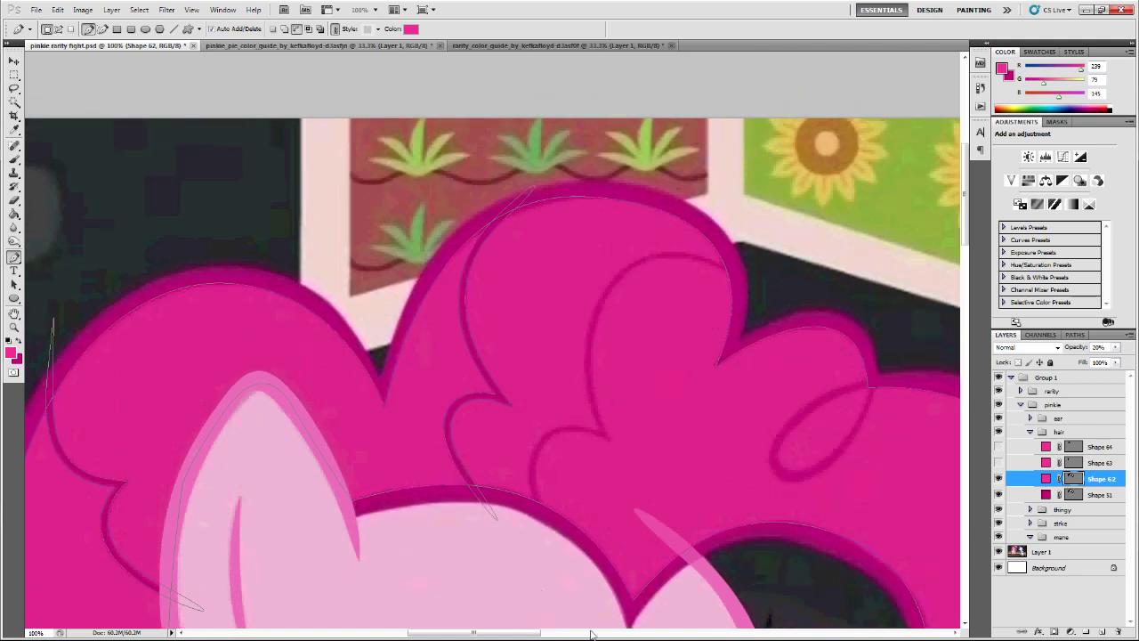
mouse_move(534, 633)
mouse_down()
mouse_move(582, 633)
mouse_move(547, 633)
mouse_up()
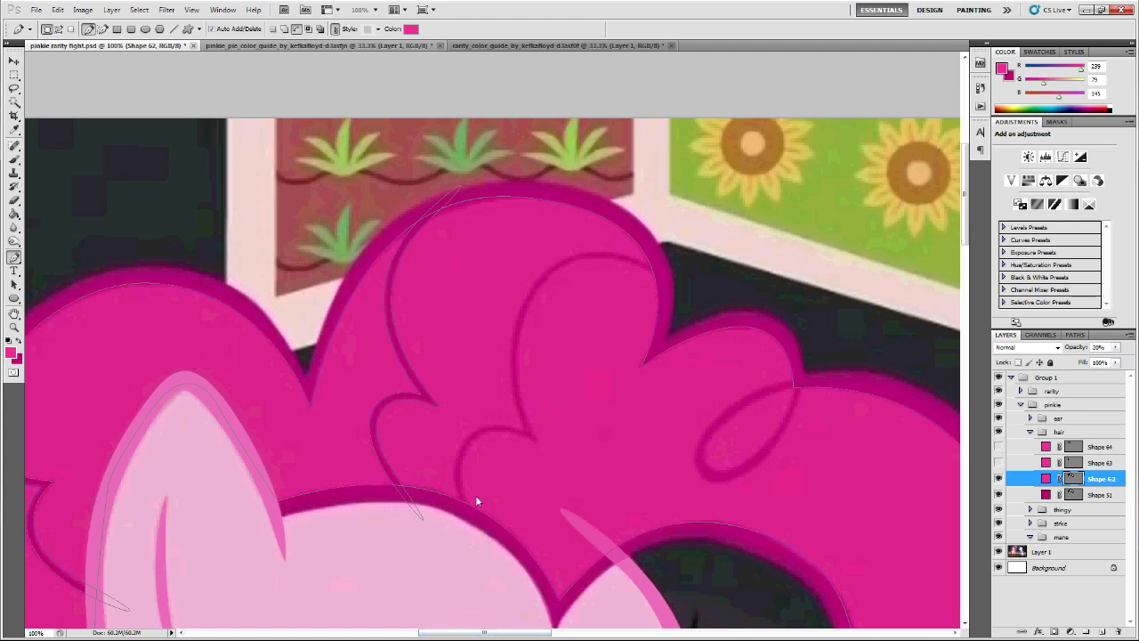
mouse_move(461, 506)
mouse_down()
mouse_move(454, 471)
mouse_move(460, 504)
mouse_up()
drag(525, 434, 516, 412)
scroll(518, 412, up, 1)
drag(653, 278, 755, 323)
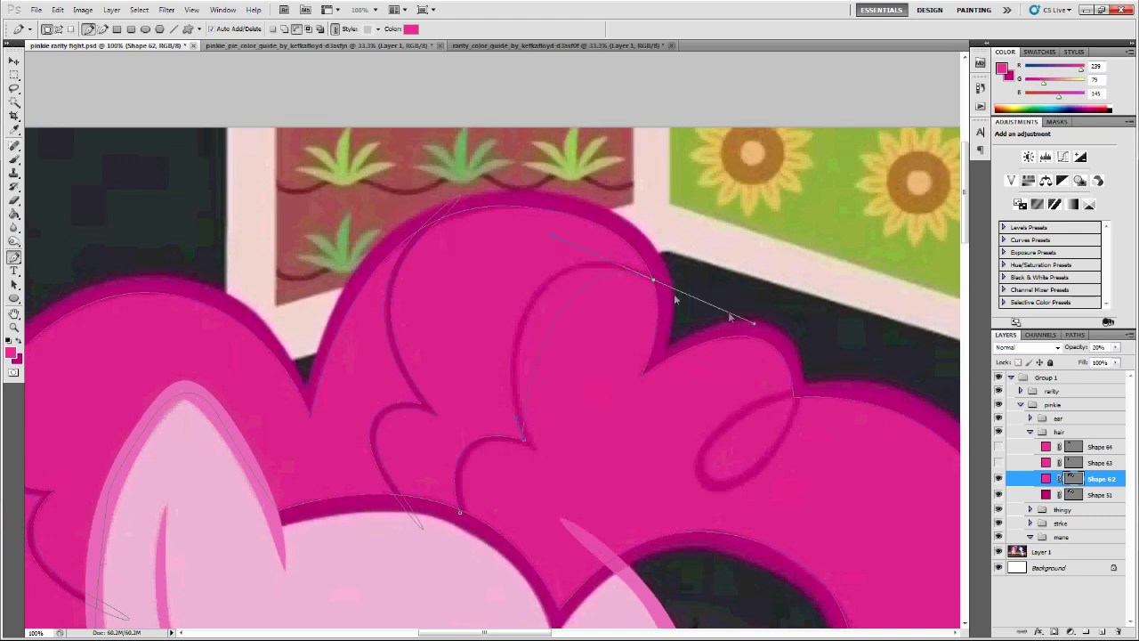
ctrl+click(653, 281)
ctrl+click(653, 279)
drag(555, 235, 491, 204)
ctrl+click(520, 340)
ctrl+click(658, 278)
- Trace the return side of the second central crease through its pointed tip and close the subtracting path
drag(659, 278, 629, 272)
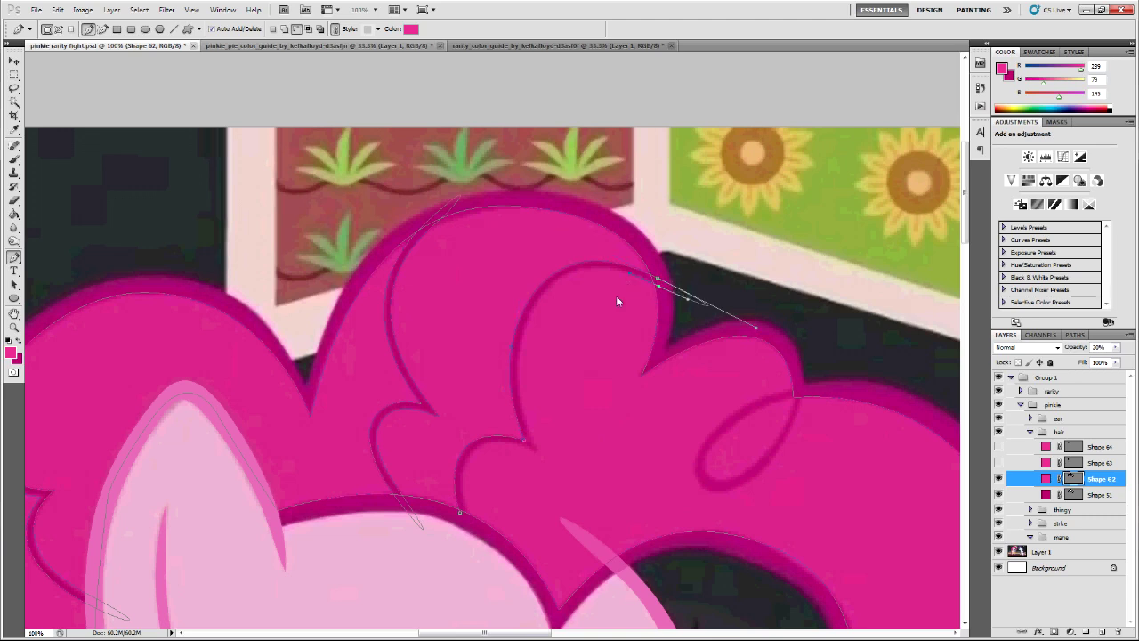
drag(520, 356, 546, 231)
drag(542, 455, 561, 491)
drag(470, 512, 443, 414)
drag(524, 439, 446, 412)
drag(492, 460, 488, 482)
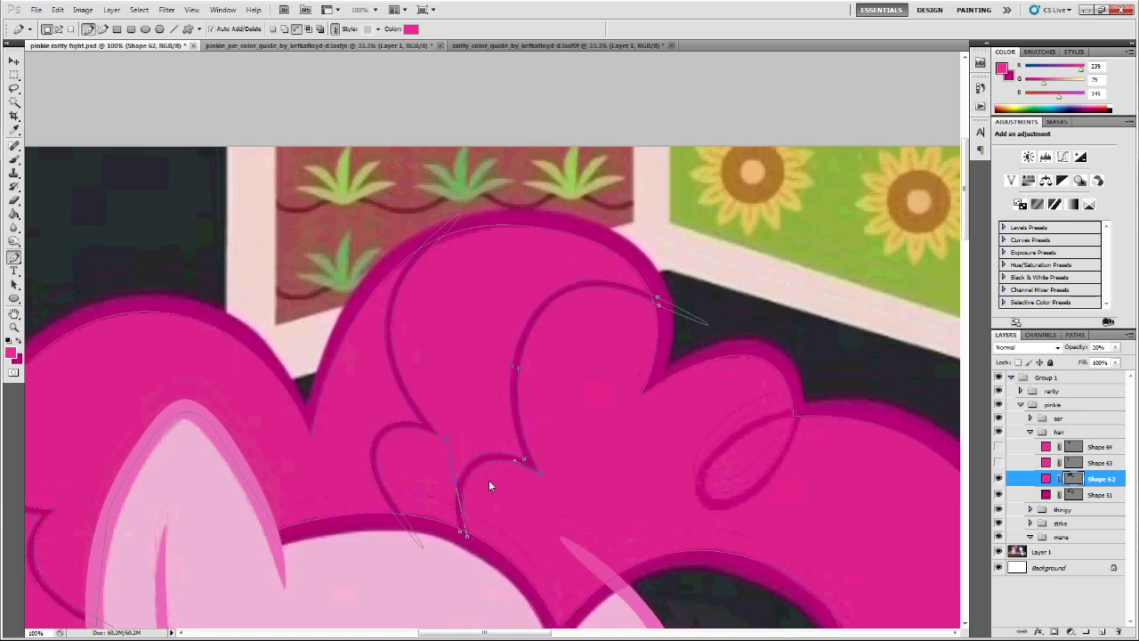
click(462, 534)
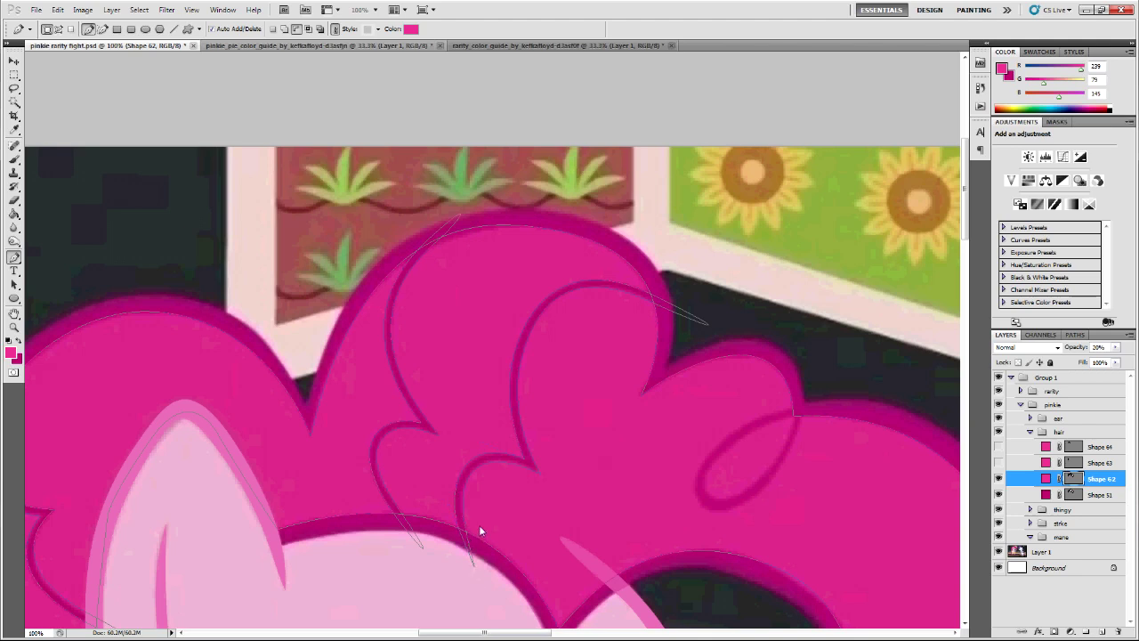
- Trace the outer edge of the looped crease in the front curl, starting and ending at the notch in the hair outline
scroll(589, 554, down, 5)
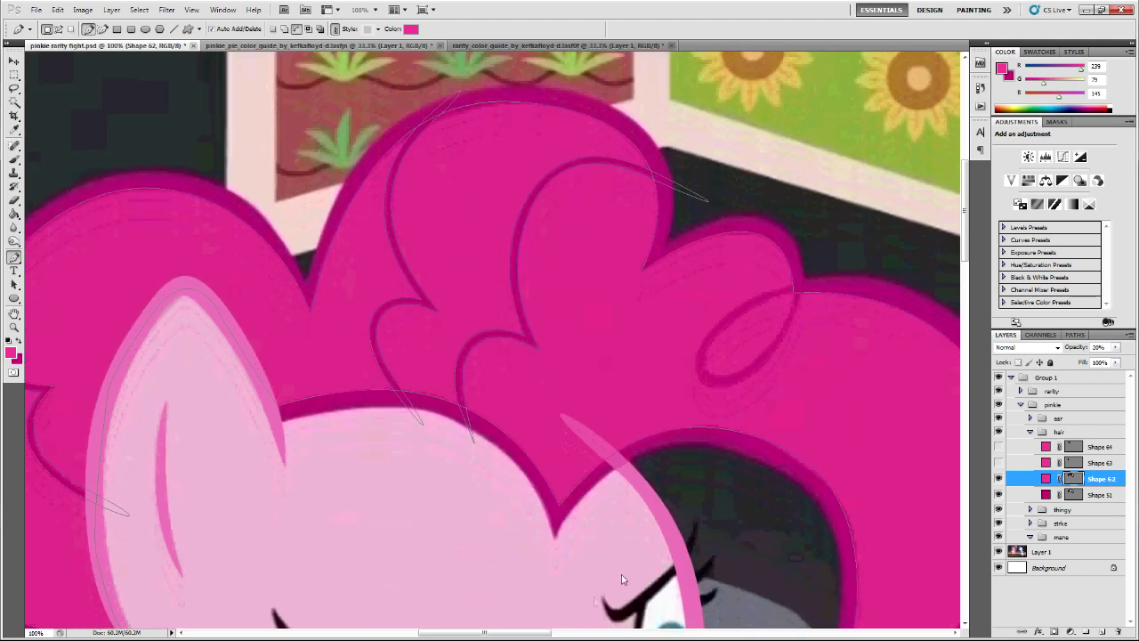
drag(505, 634, 554, 633)
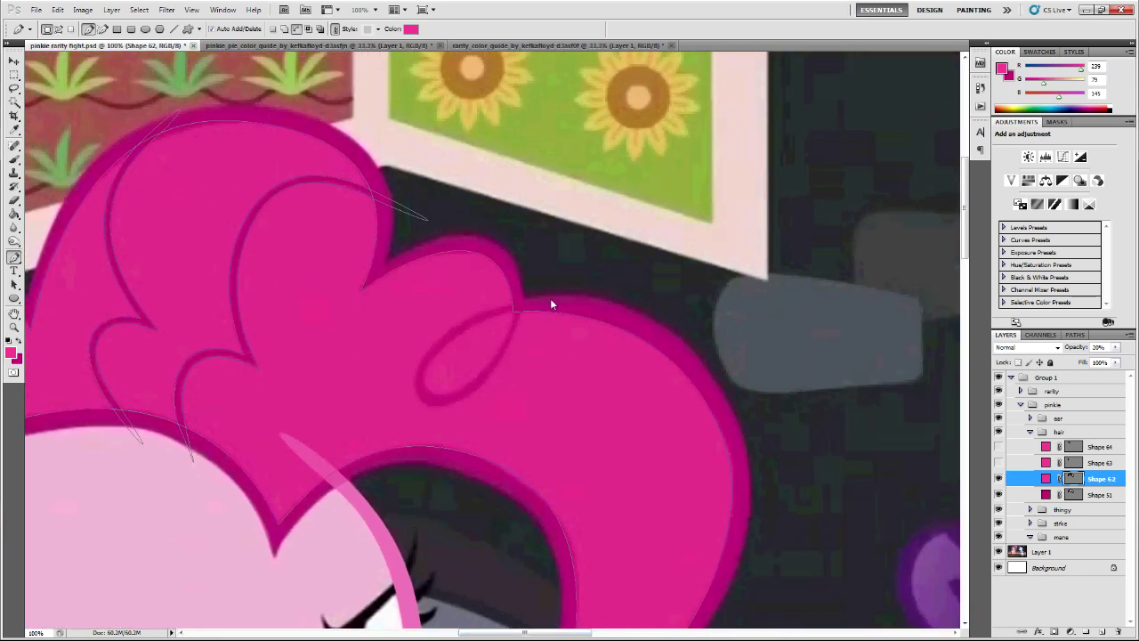
drag(513, 303, 478, 315)
drag(422, 407, 460, 453)
drag(485, 380, 488, 377)
drag(485, 381, 491, 376)
drag(522, 305, 525, 277)
- Trace the inner edge of the front curl's loop and adjust its curve to match the reference
drag(475, 375, 466, 382)
drag(516, 308, 405, 355)
ctrl+click(420, 366)
drag(459, 316, 450, 322)
- Reposition the loop's anchor points where its strands cross at the hair outline so they meet the crossing cleanly
scroll(475, 352, up, 3)
key(ctrl+plus)
key(ctrl+plus)
key(ctrl+plus)
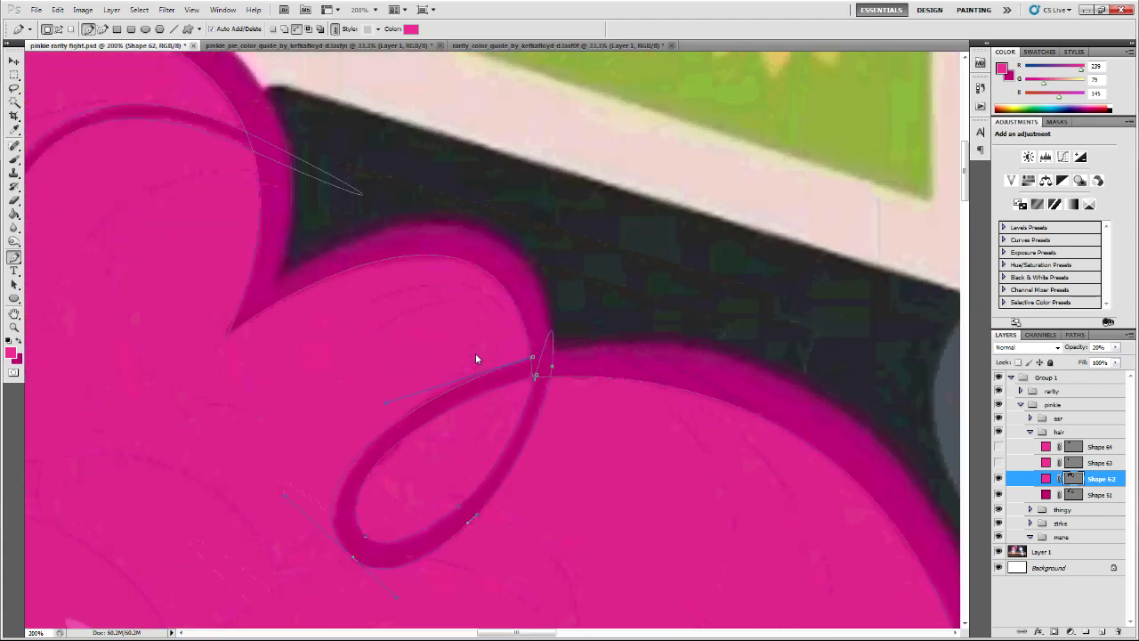
scroll(525, 349, down, 3)
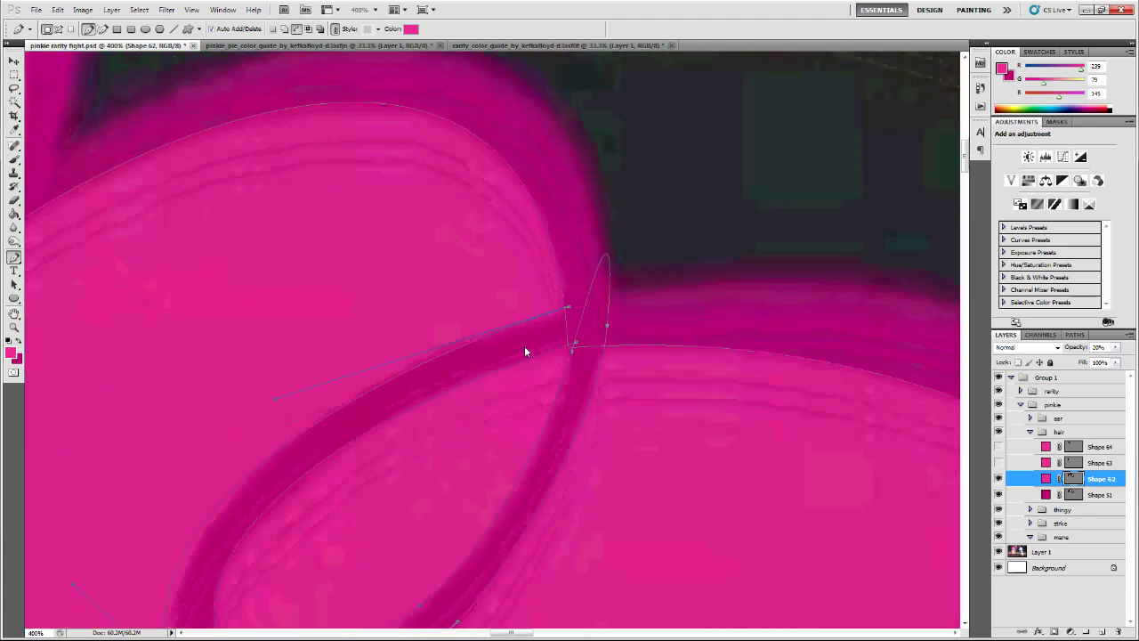
click(576, 308)
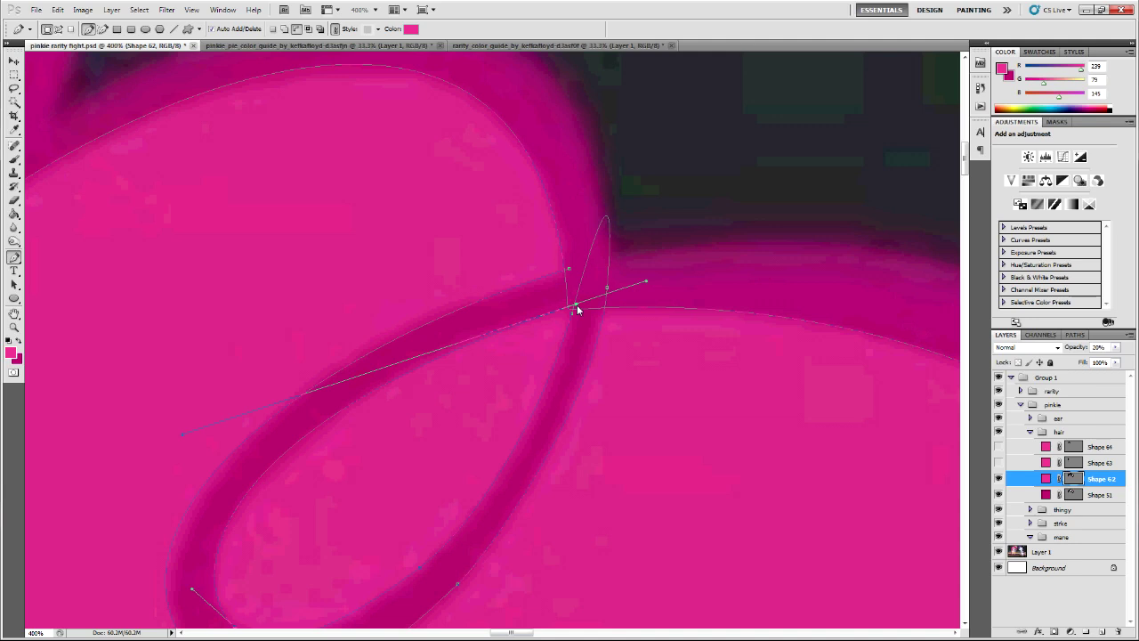
drag(572, 316, 578, 308)
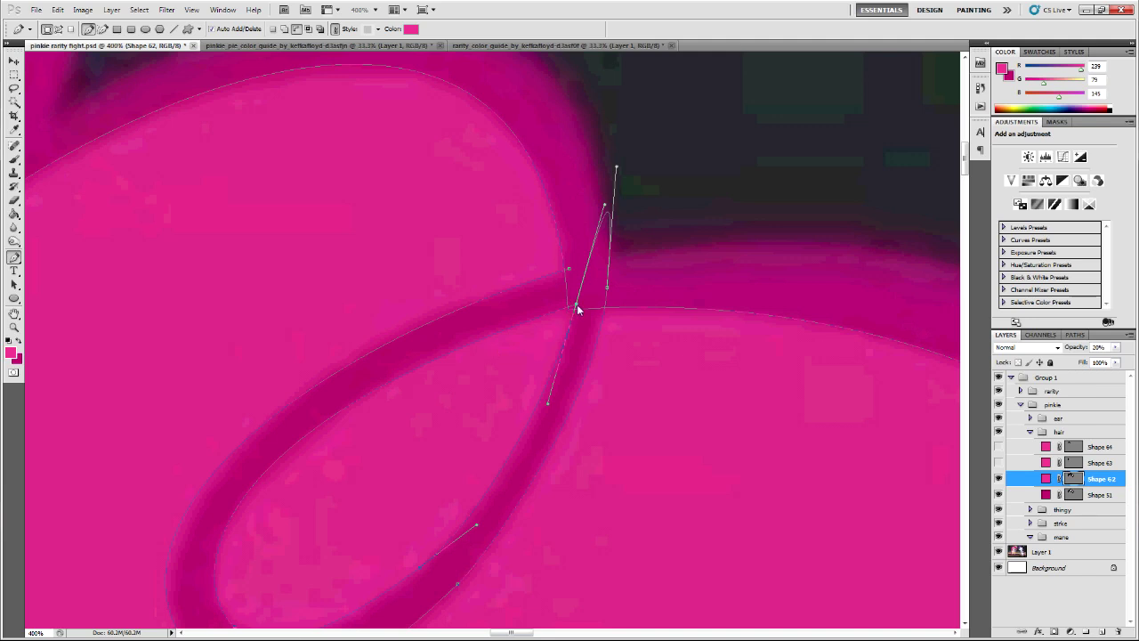
drag(566, 270, 563, 298)
key(ctrl+minus)
key(ctrl+plus)
key(ctrl+plus)
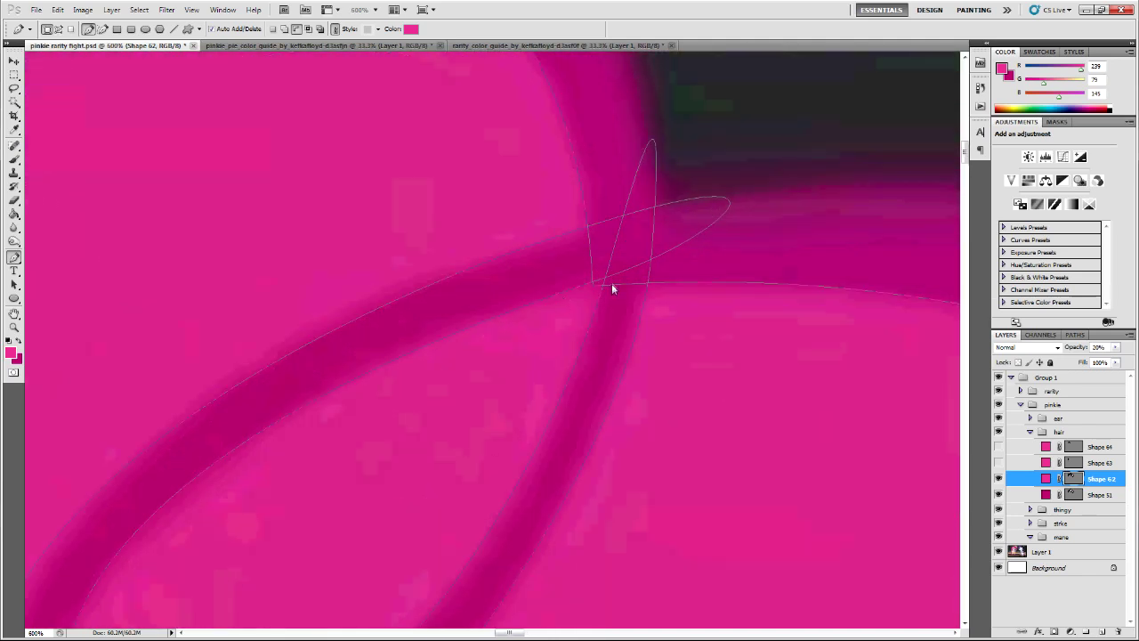
ctrl+click(599, 283)
mouse_move(598, 288)
mouse_down()
mouse_move(606, 278)
mouse_move(593, 287)
mouse_up()
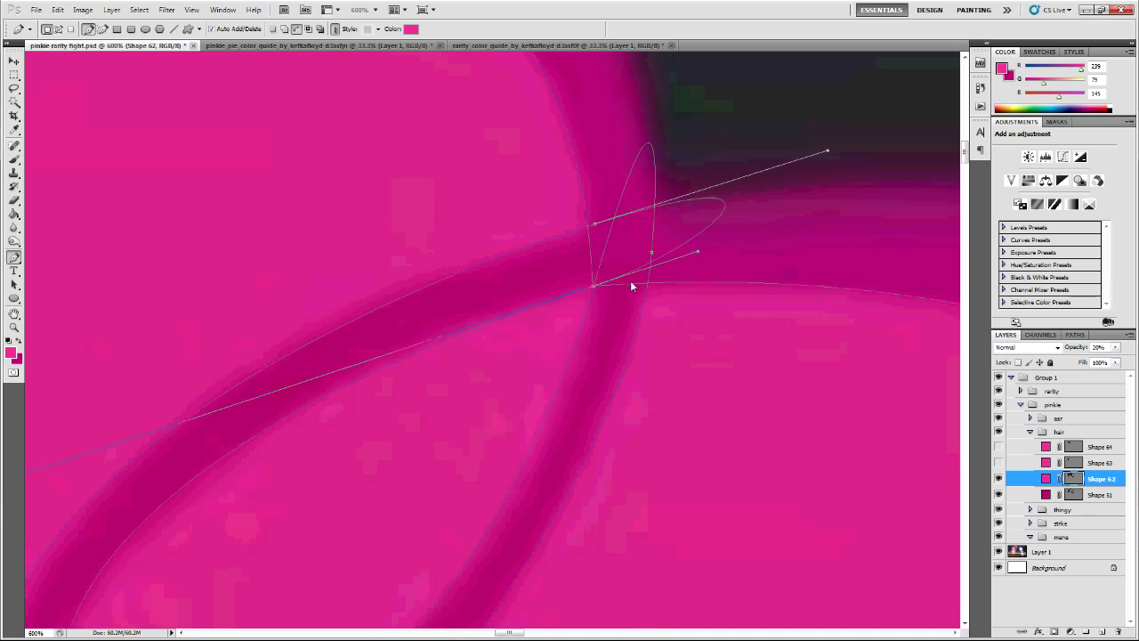
- Examine the traced loop and hair creases against the full reference scene
key(ctrl+minus)
key(ctrl+minus)
key(ctrl+minus)
key(ctrl+minus)
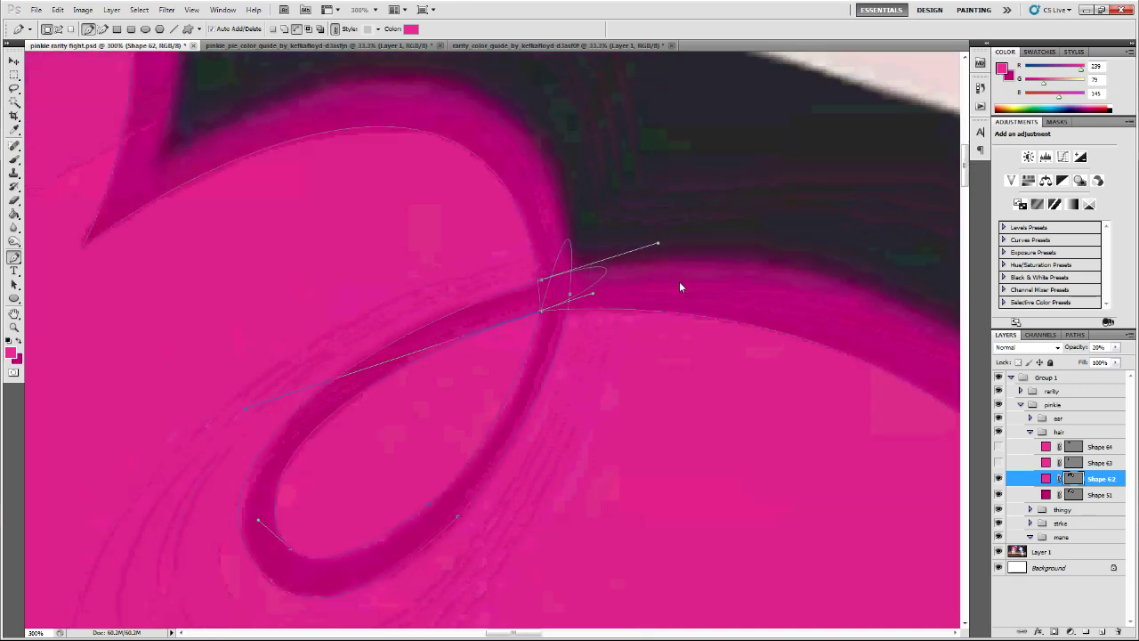
scroll(502, 423, down, 2)
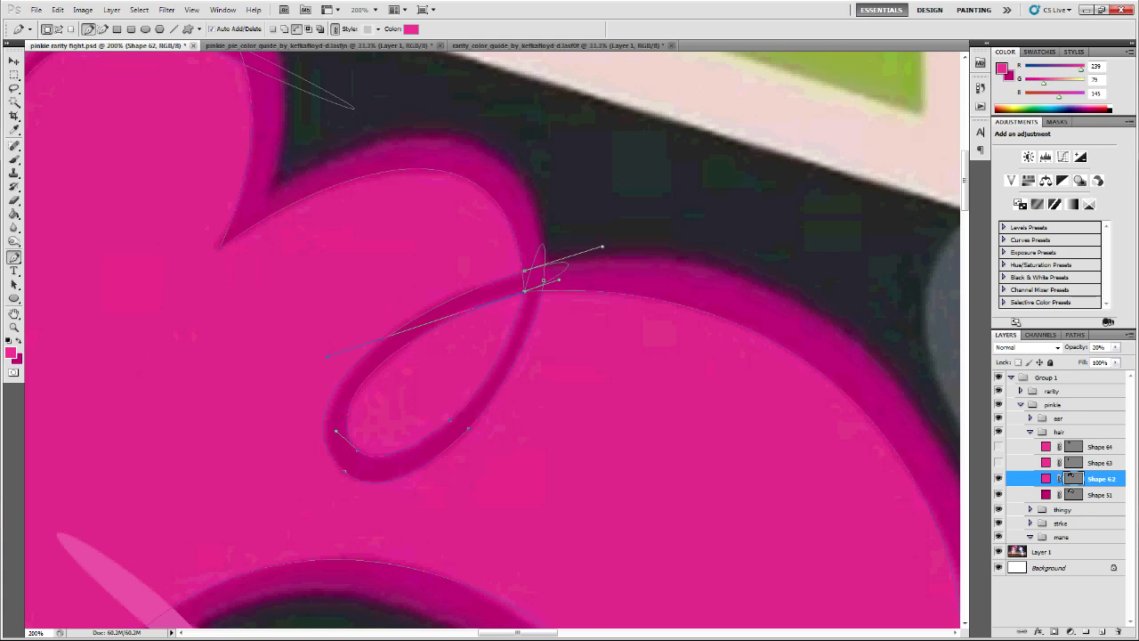
key(ctrl+minus)
key(ctrl+minus)
key(ctrl+minus)
key(ctrl+minus)
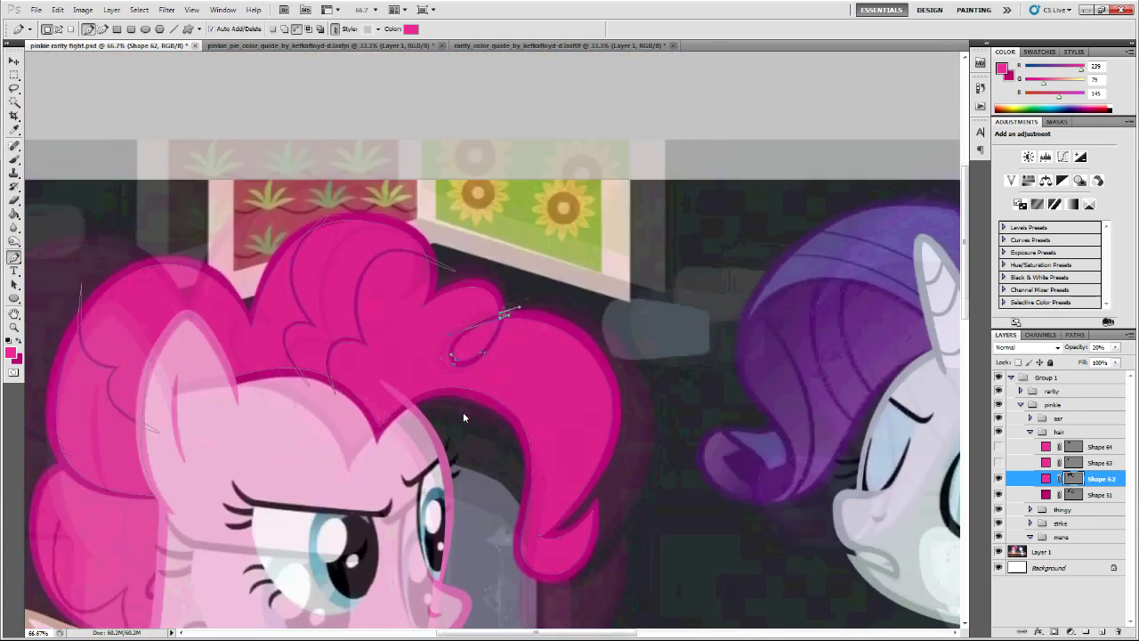
key(ctrl+minus)
key(ctrl+plus)
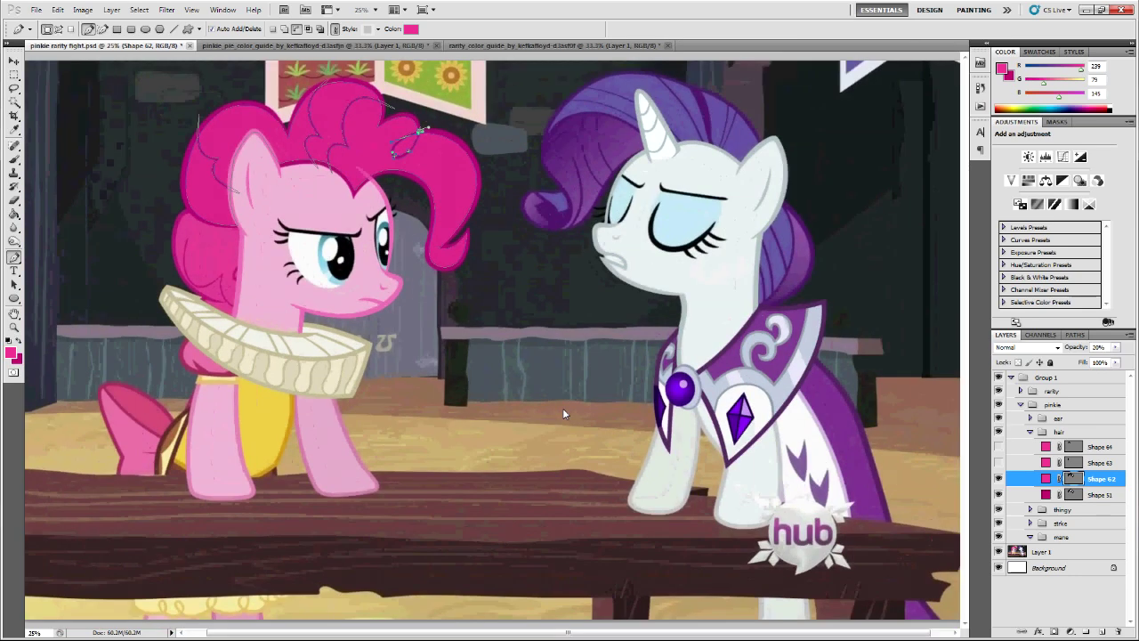
scroll(534, 423, up, 5)
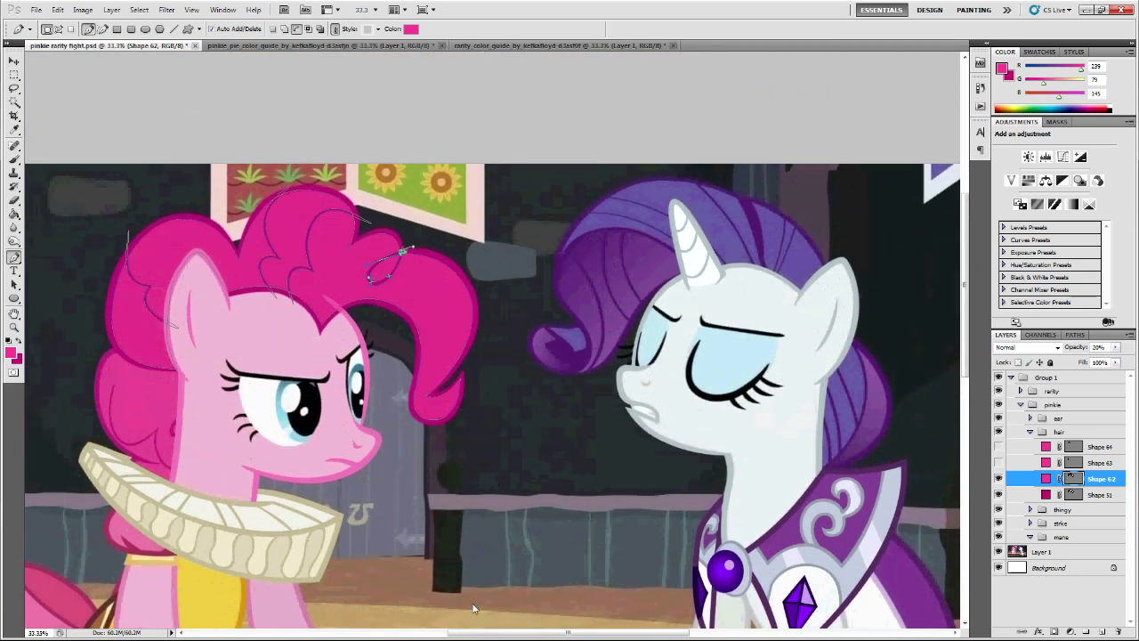
drag(561, 633, 489, 633)
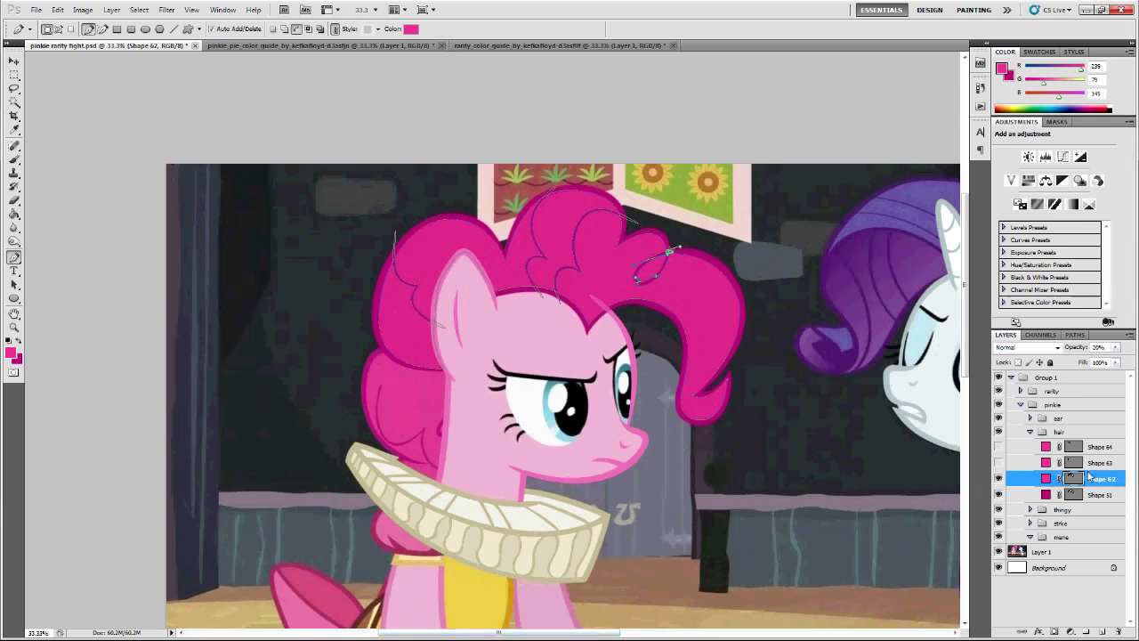
- Restore Shapes 62 and 51 to 100% opacity and reselect Shape 62
click(1116, 347)
drag(1100, 360, 1128, 359)
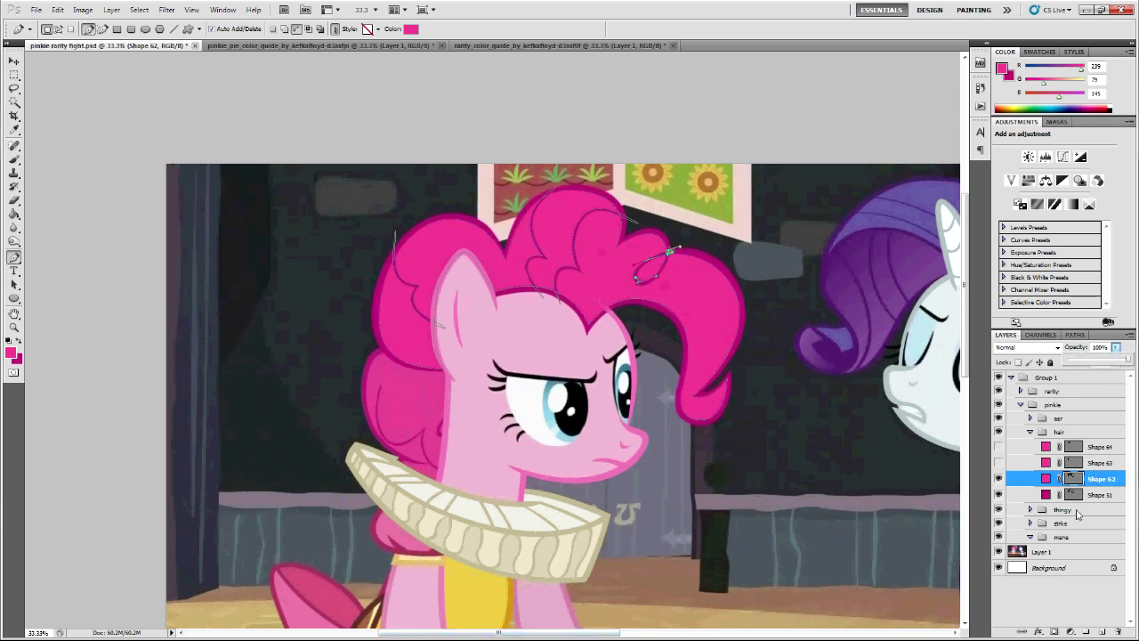
click(1092, 495)
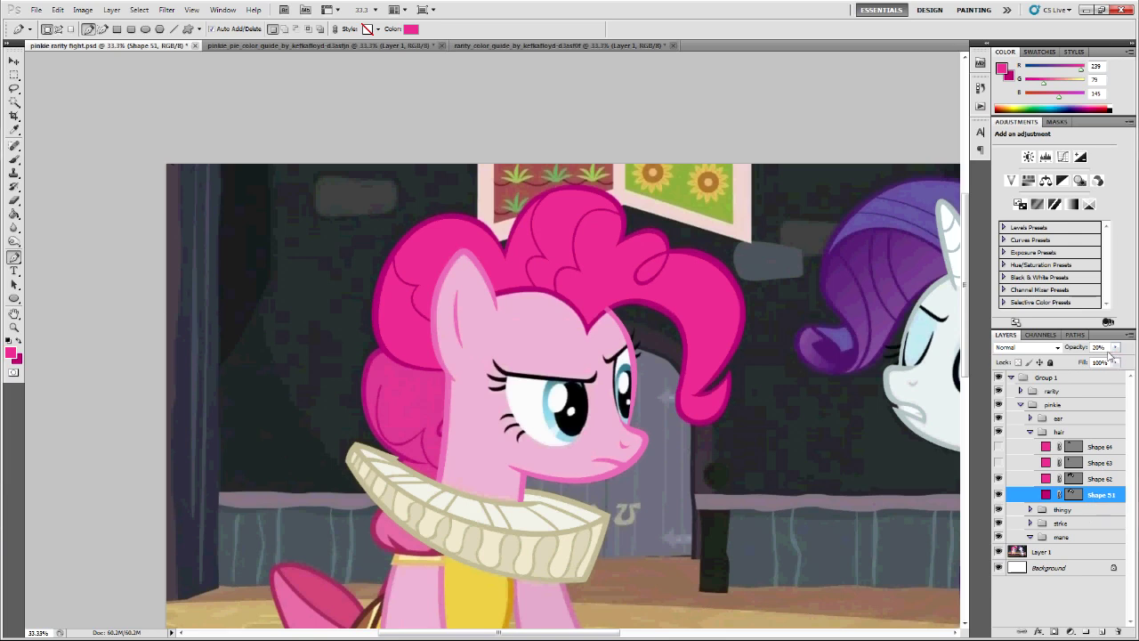
click(1014, 479)
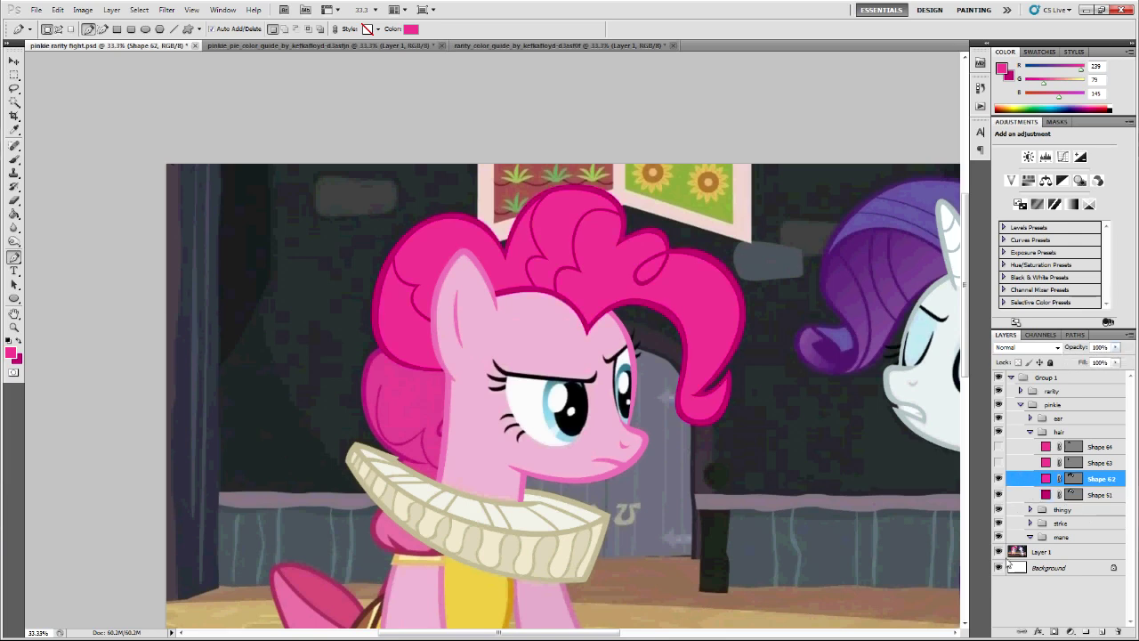
- Hide the reference in Layer 1 and inspect the hair's outline, fill and creases on the white background
click(999, 552)
click(1068, 473)
key(ctrl+minus)
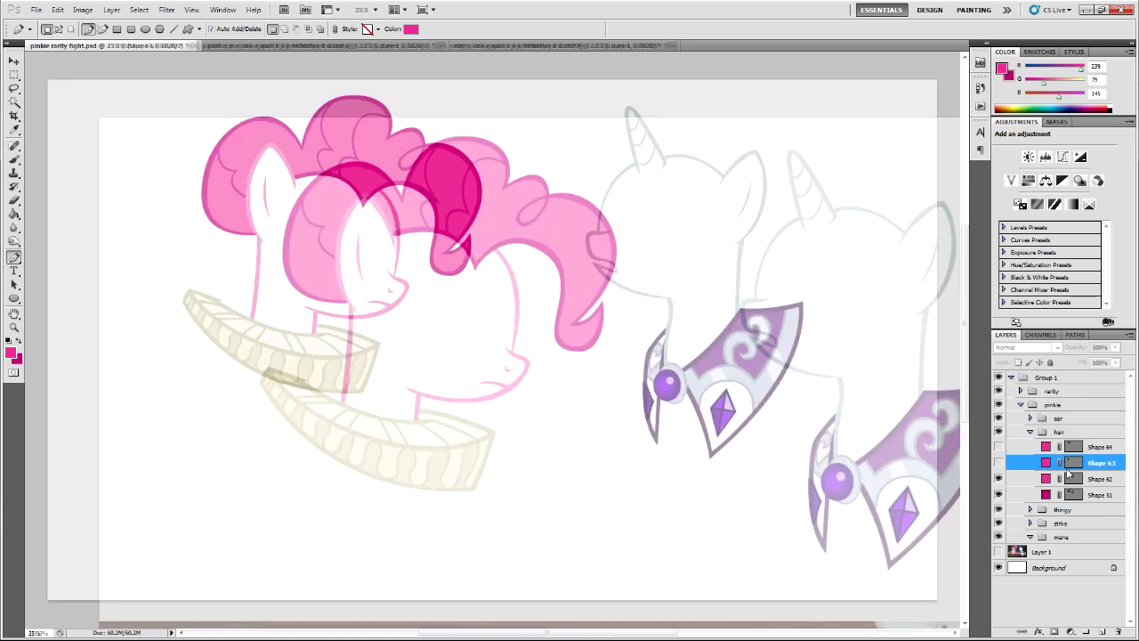
key(ctrl+plus)
key(ctrl+plus)
key(ctrl+plus)
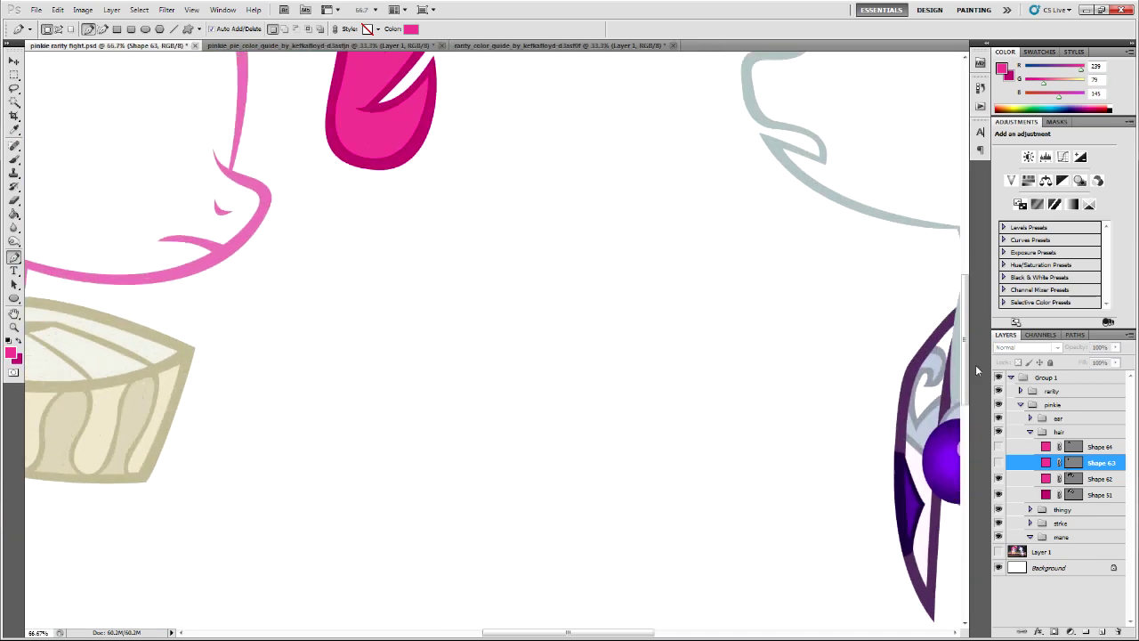
scroll(971, 327, up, 8)
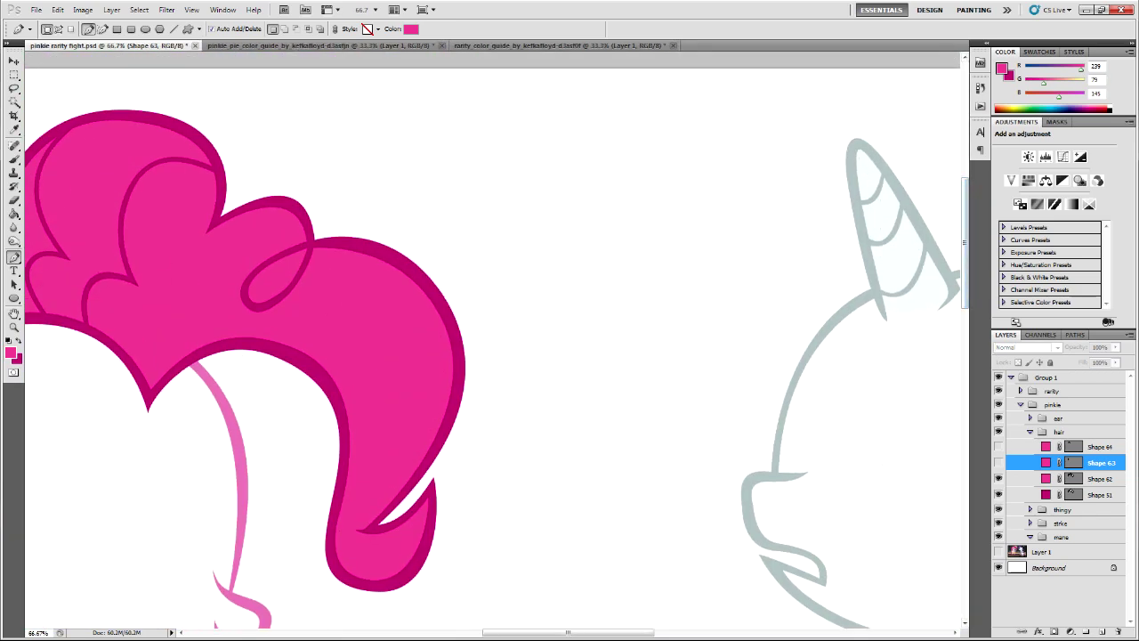
drag(582, 632, 510, 630)
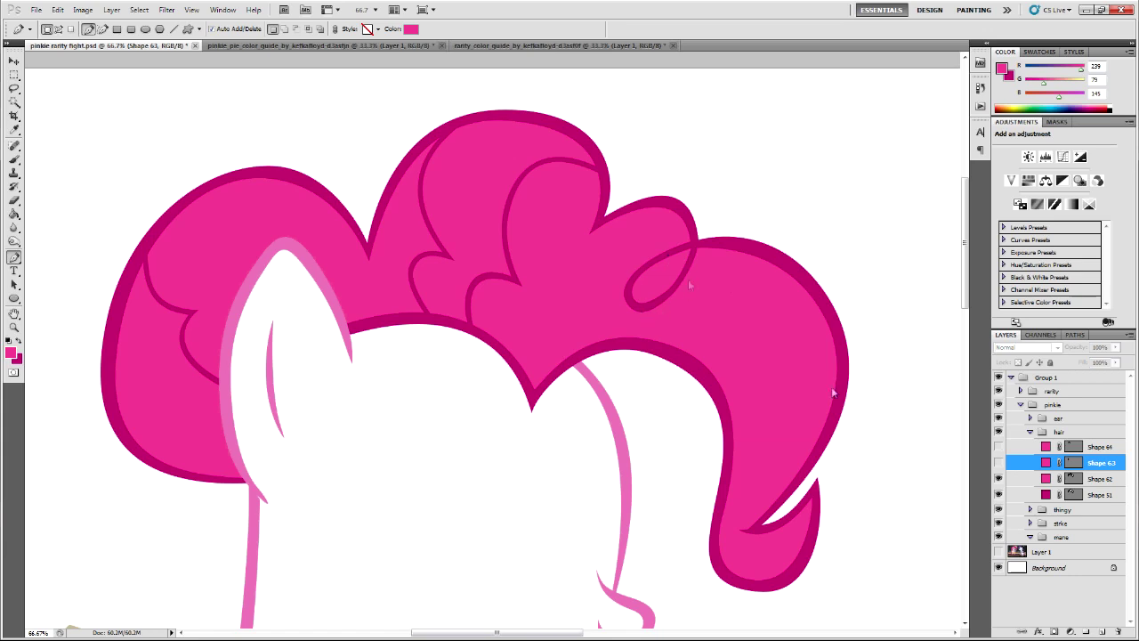
- Inspect the front loop's subtracting path within Shape 62, then select Shape 63 to view the hair without path outlines
click(1076, 479)
ctrl+click(653, 305)
click(1094, 429)
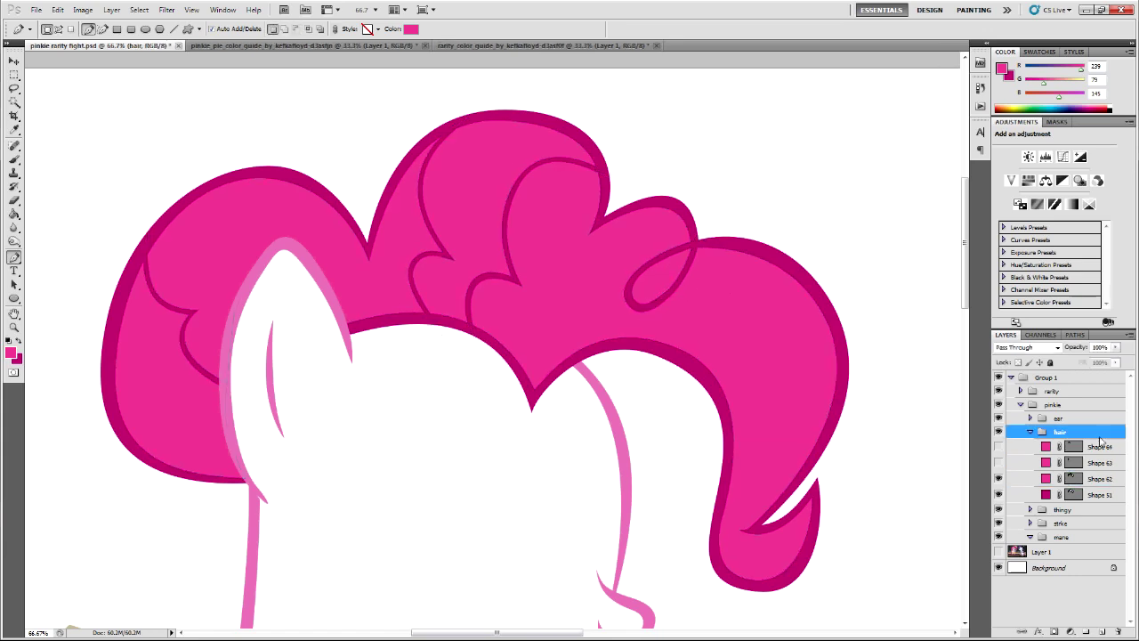
ctrl+click(663, 292)
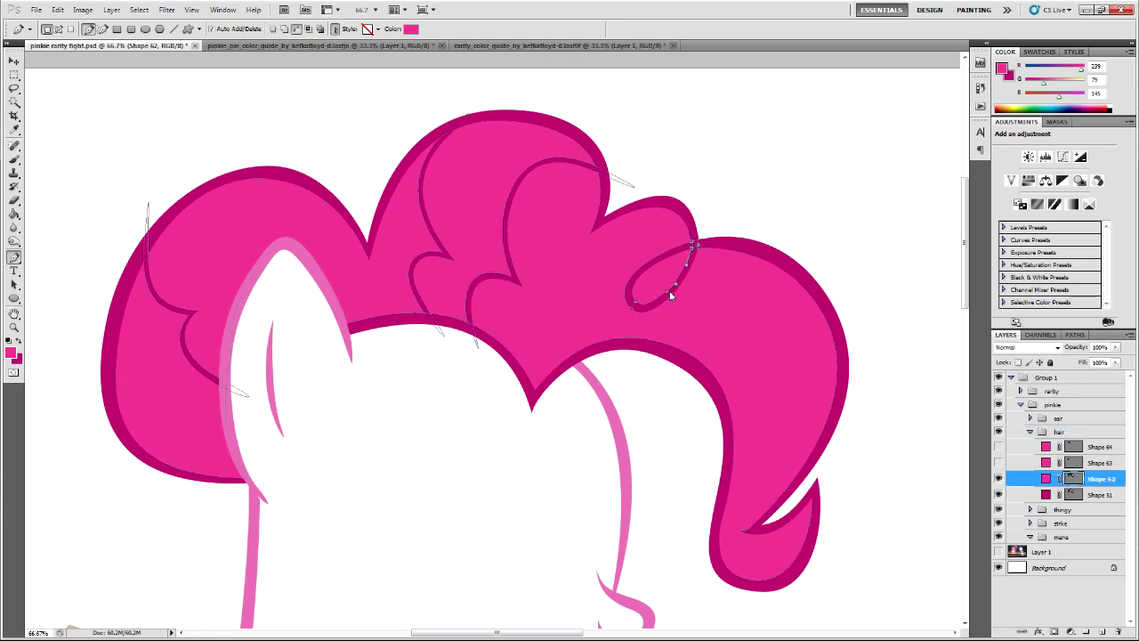
click(1090, 464)
scroll(635, 460, up, 1)
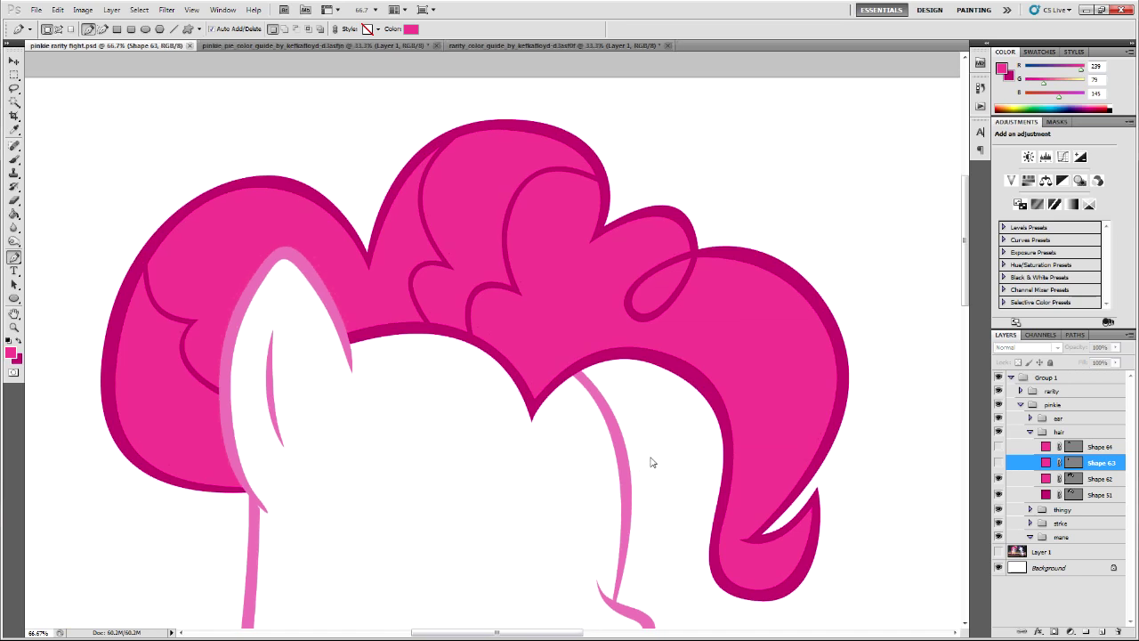
- Show the Layer 1 reference again with the view on Rarity's head
scroll(651, 461, down, 4)
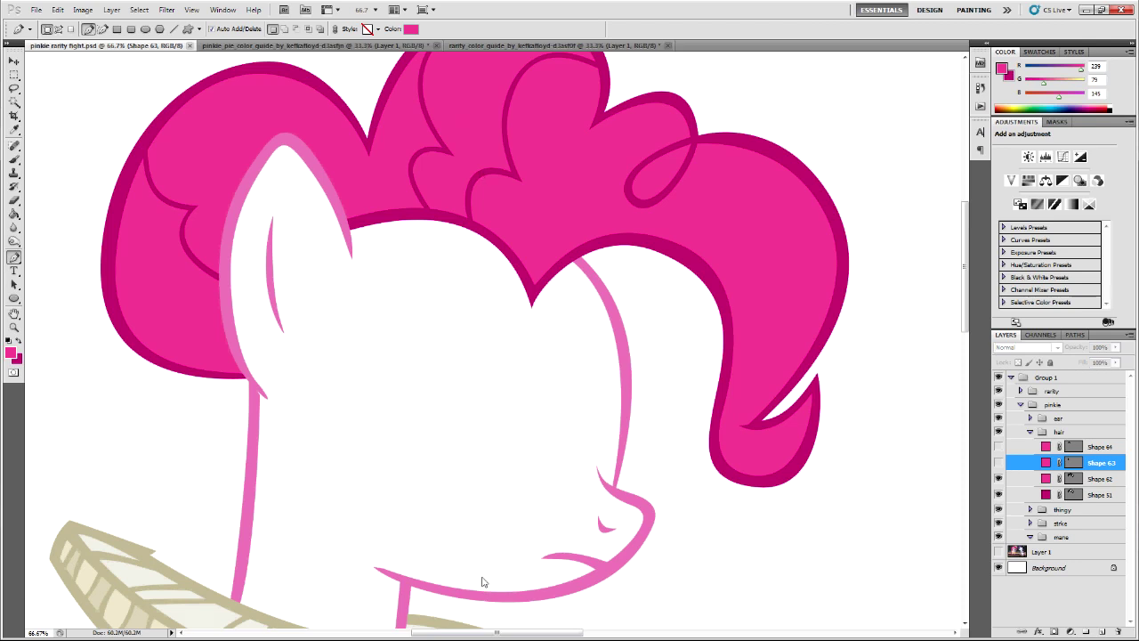
drag(505, 632, 629, 632)
click(997, 551)
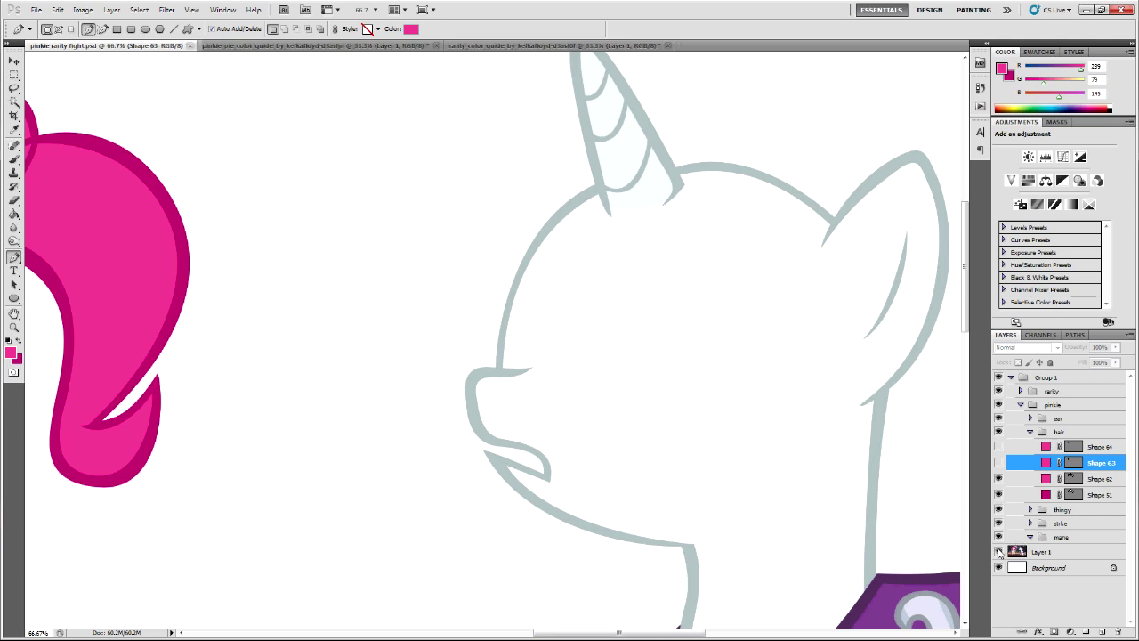
- Locate Rarity's layers through her horn fill and select the hair group inside the rarity group
scroll(798, 462, up, 2)
click(998, 551)
click(656, 269)
key(Return)
ctrl+click(635, 216)
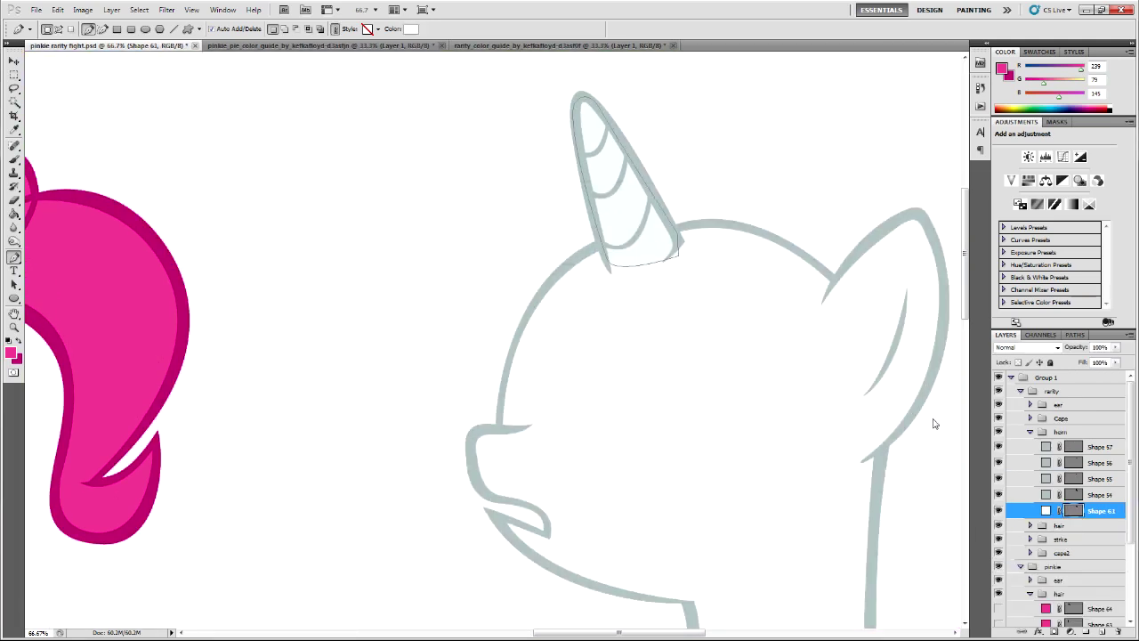
click(1074, 527)
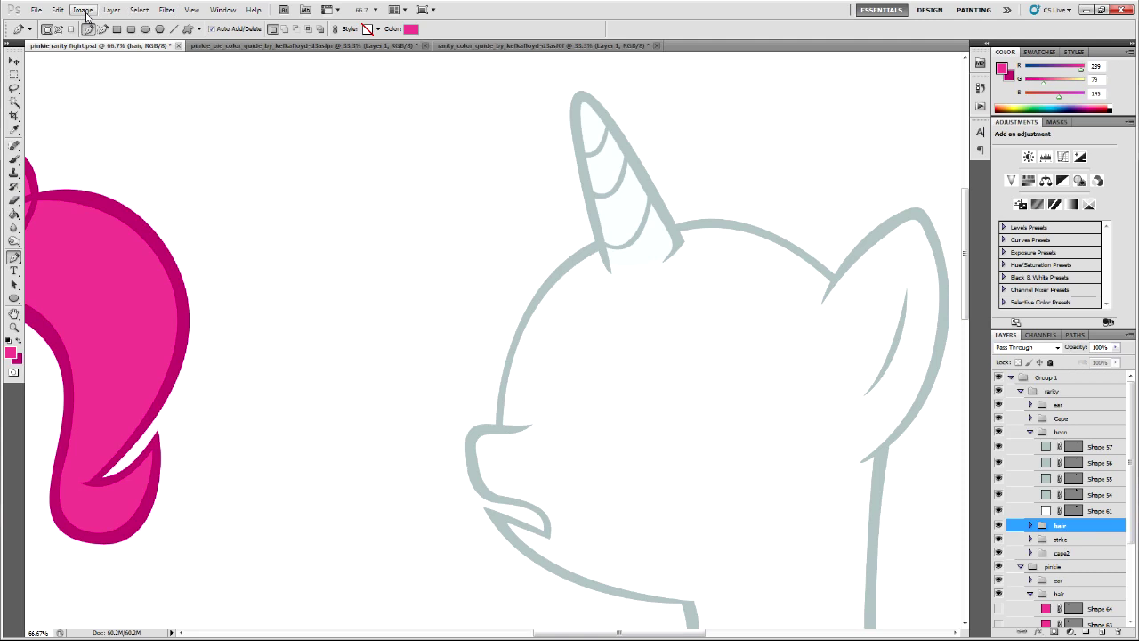
- Collapse the pinkie group and show the Layer 1 reference behind Rarity's head
scroll(1133, 531, down, 4)
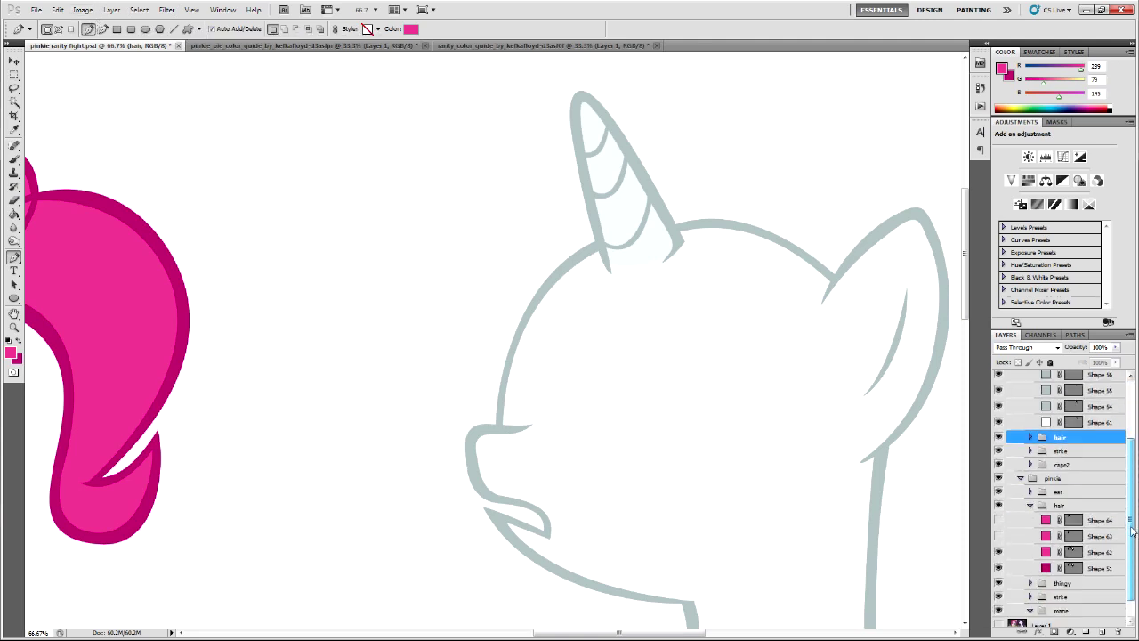
click(1021, 478)
click(998, 581)
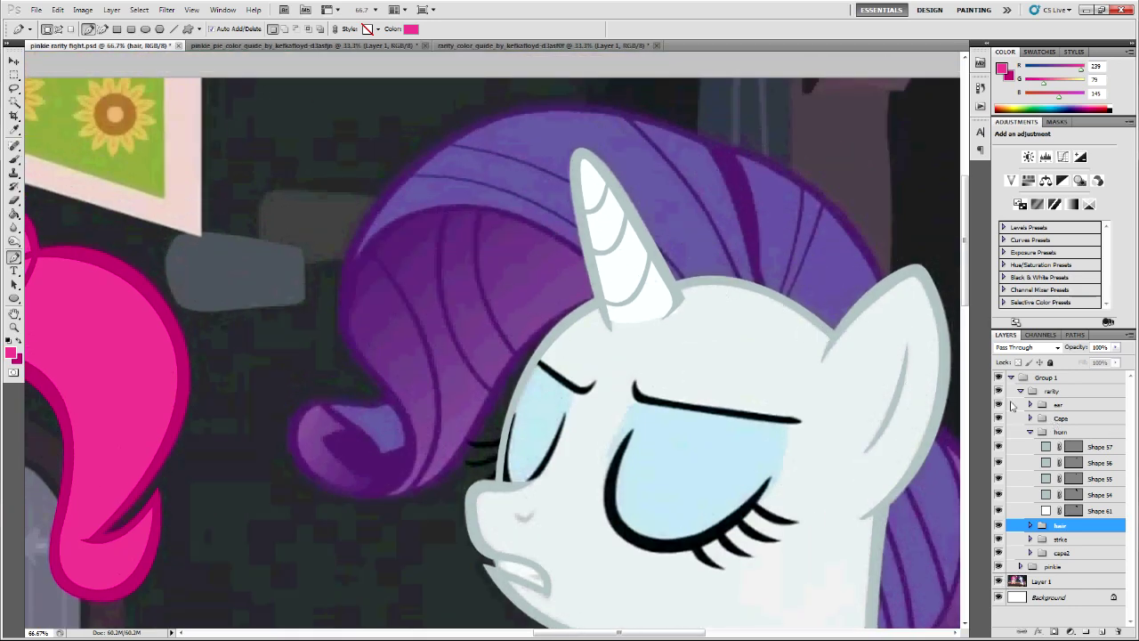
click(999, 379)
click(1000, 378)
- Collapse the horn group, expand Rarity's hair group and show the dark outline layer Shape 58
click(1030, 432)
click(1030, 445)
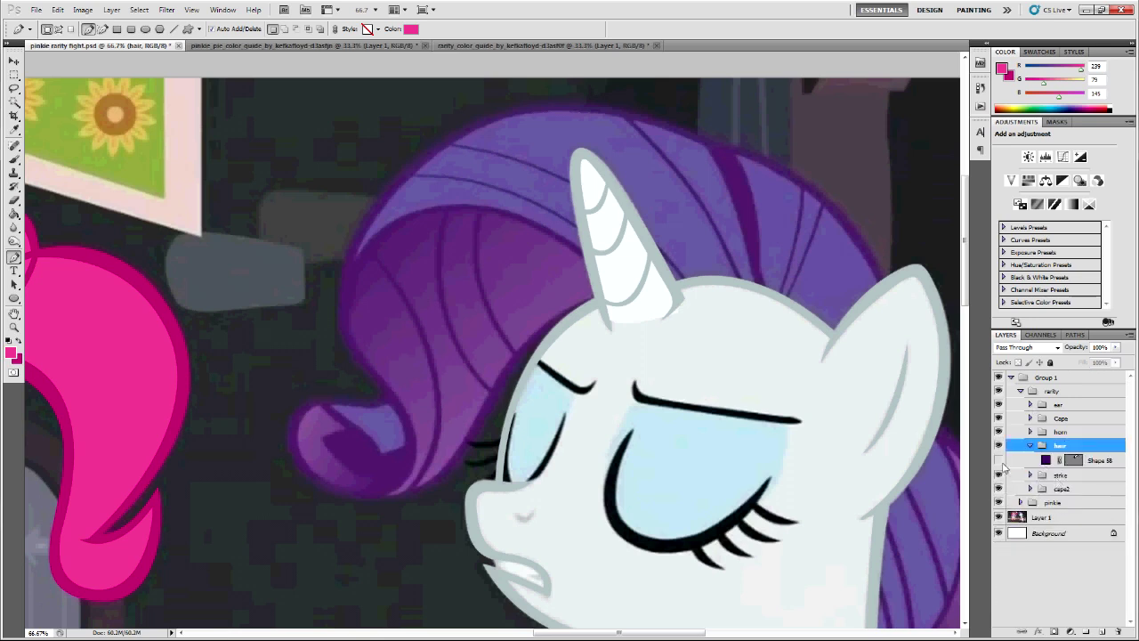
click(999, 460)
scroll(791, 478, up, 1)
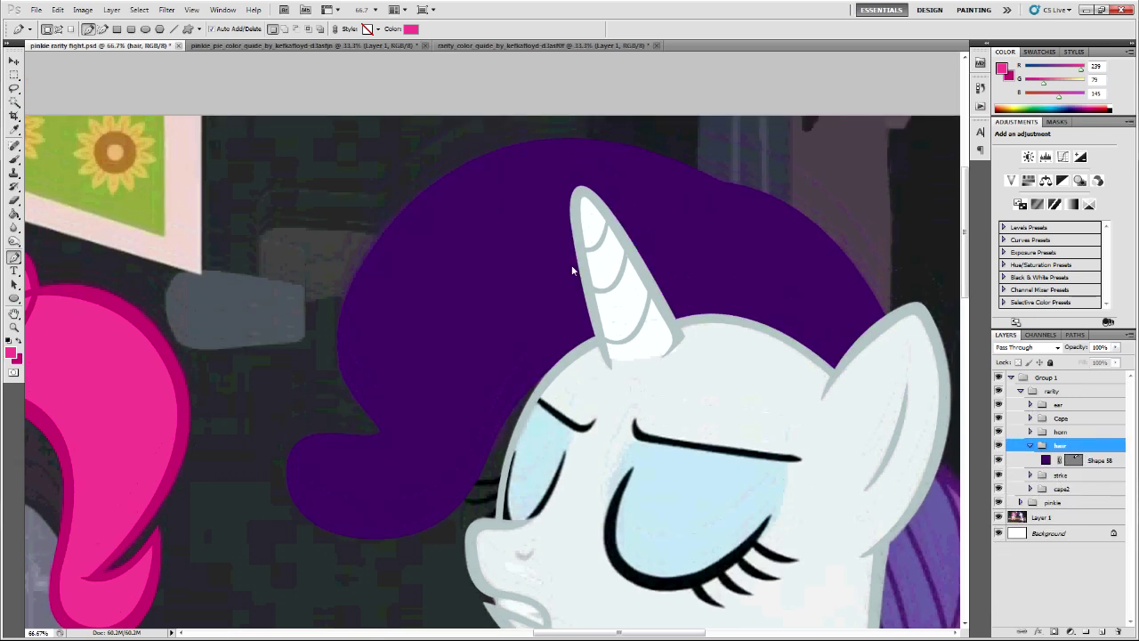
- Sample the Hair Fill purple from the Rarity color guide and return to the pinkie rarity fight document
click(454, 46)
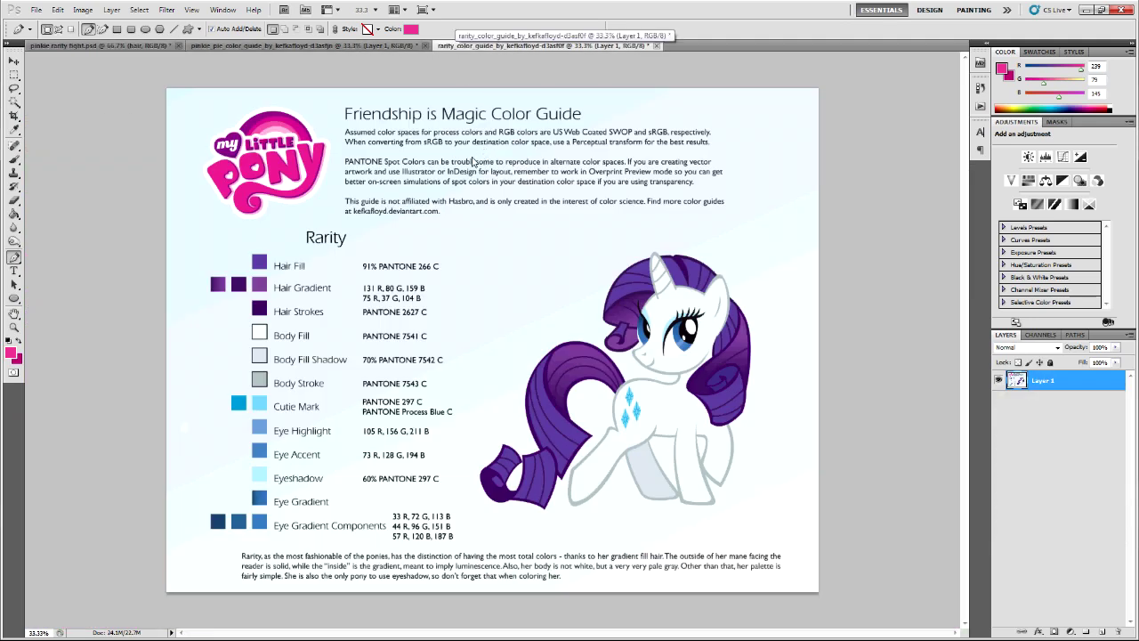
key(i)
click(260, 262)
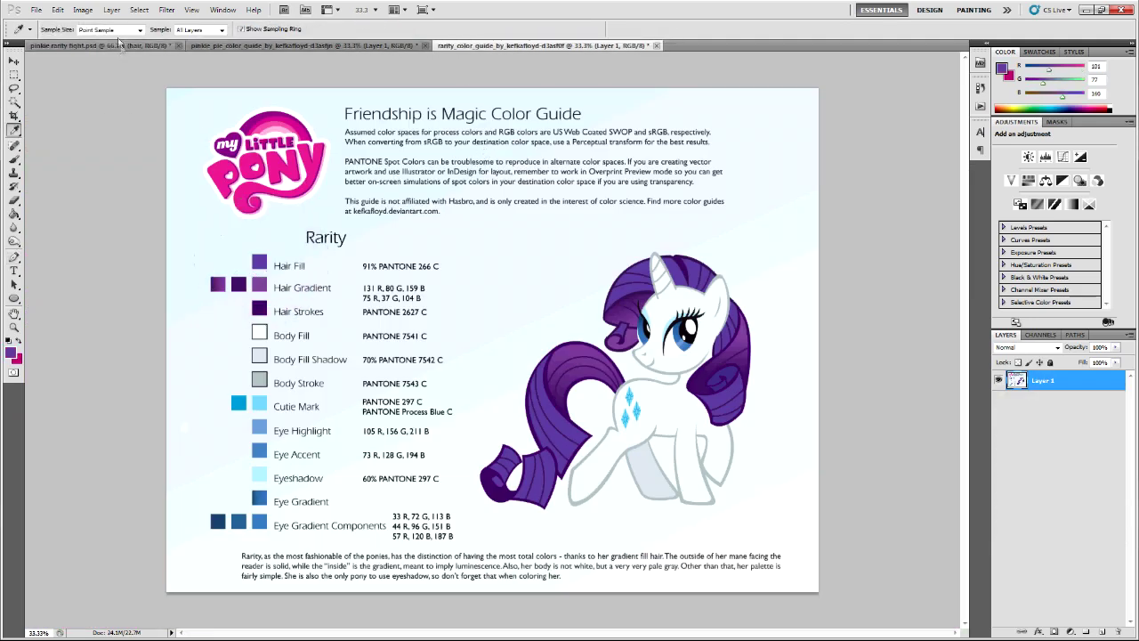
click(97, 46)
- Set Shape 58 to 20% opacity and activate the Pen tool
click(1084, 460)
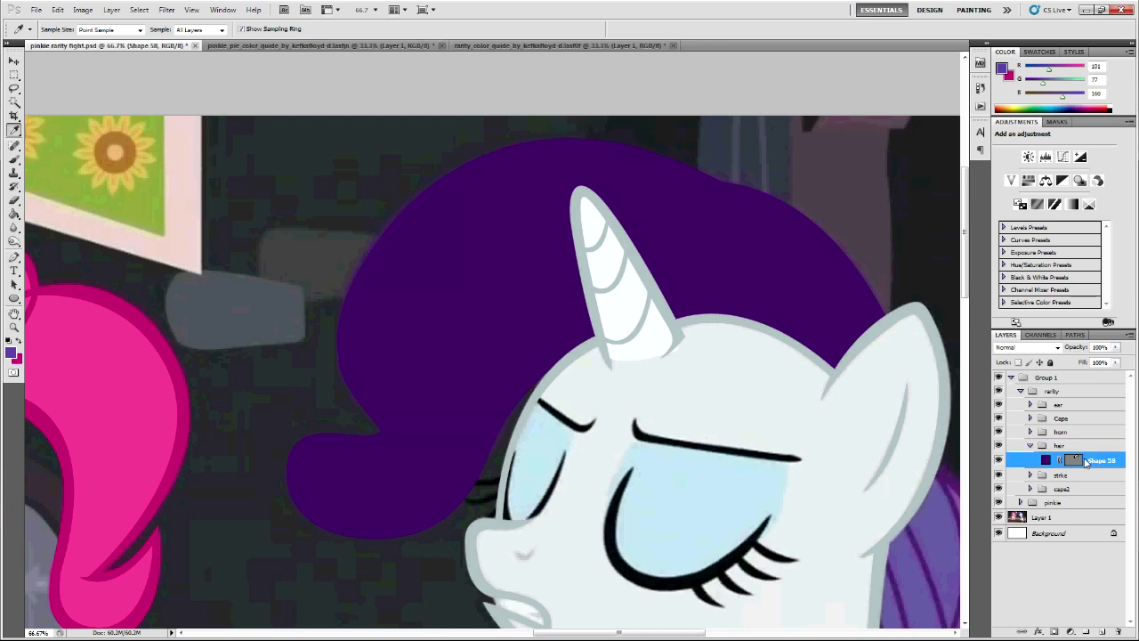
key(2)
key(p)
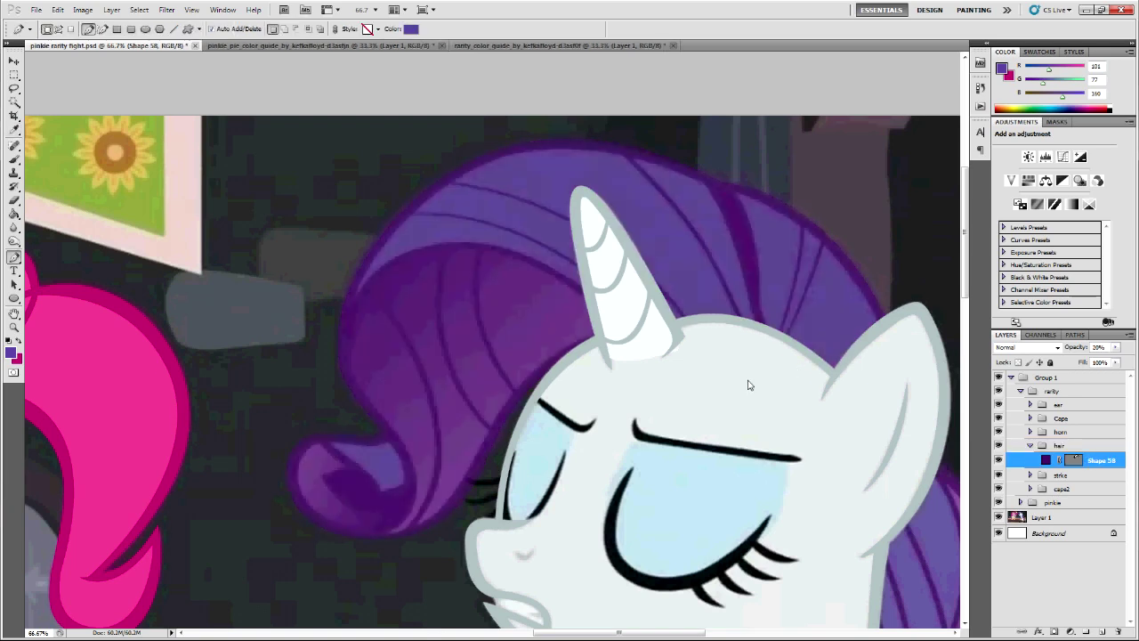
- Start a purple Pen shape at Rarity's ear, tracing the mane's inner top edge to the dark band, with the layer at 20% opacity
scroll(750, 382, up, 1)
mouse_move(666, 635)
mouse_down()
mouse_move(648, 635)
mouse_move(675, 635)
mouse_up()
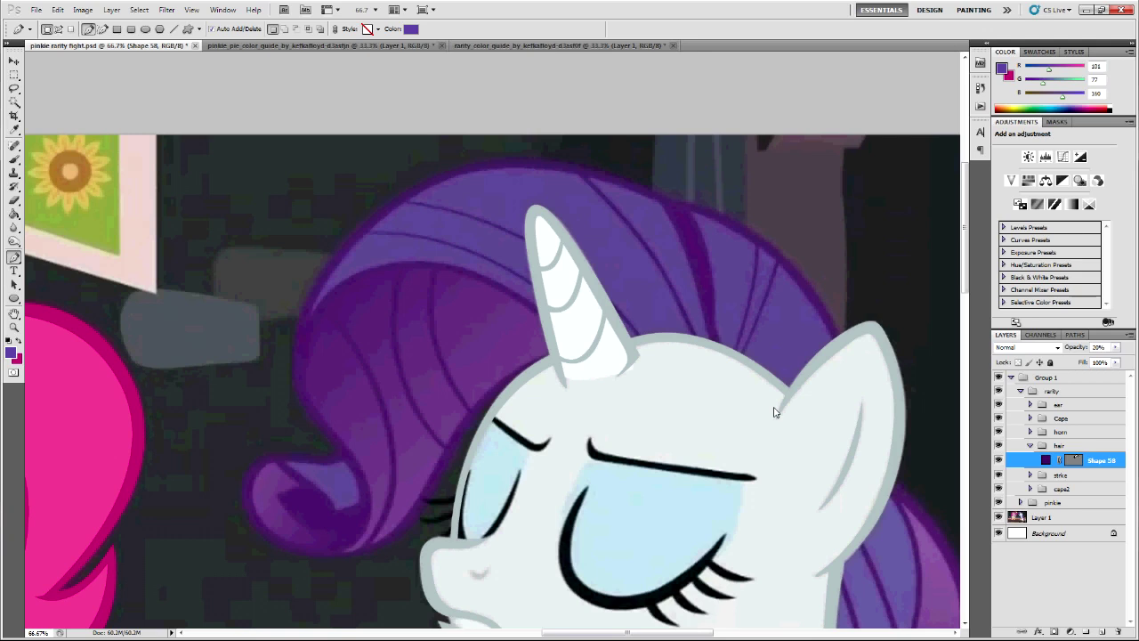
key(ctrl+equal)
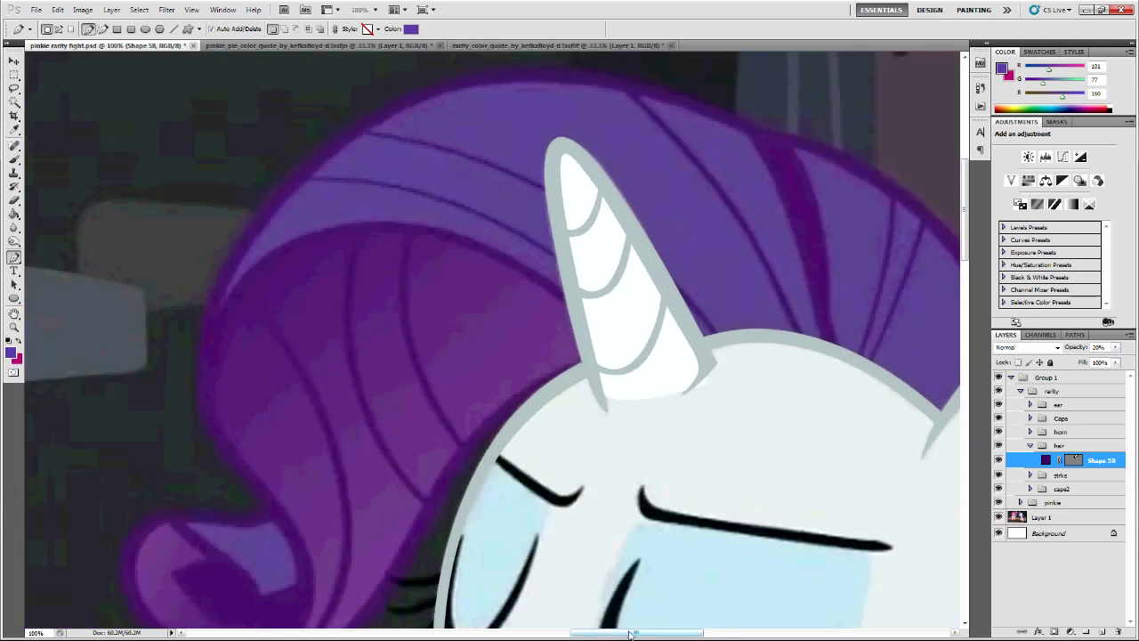
drag(639, 634, 674, 633)
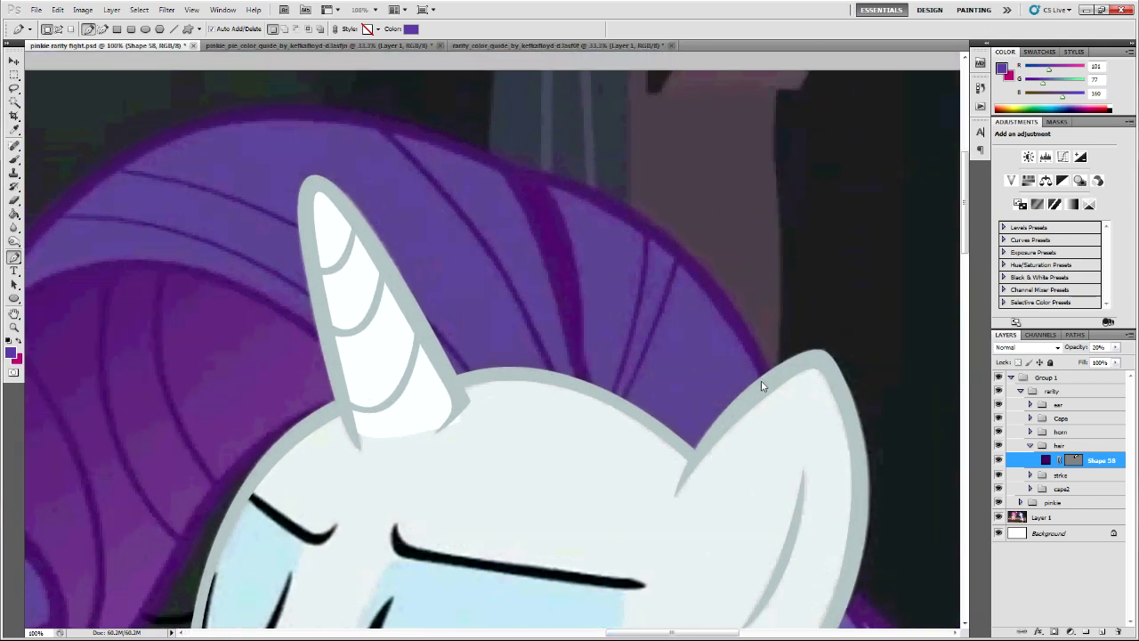
drag(747, 353, 746, 349)
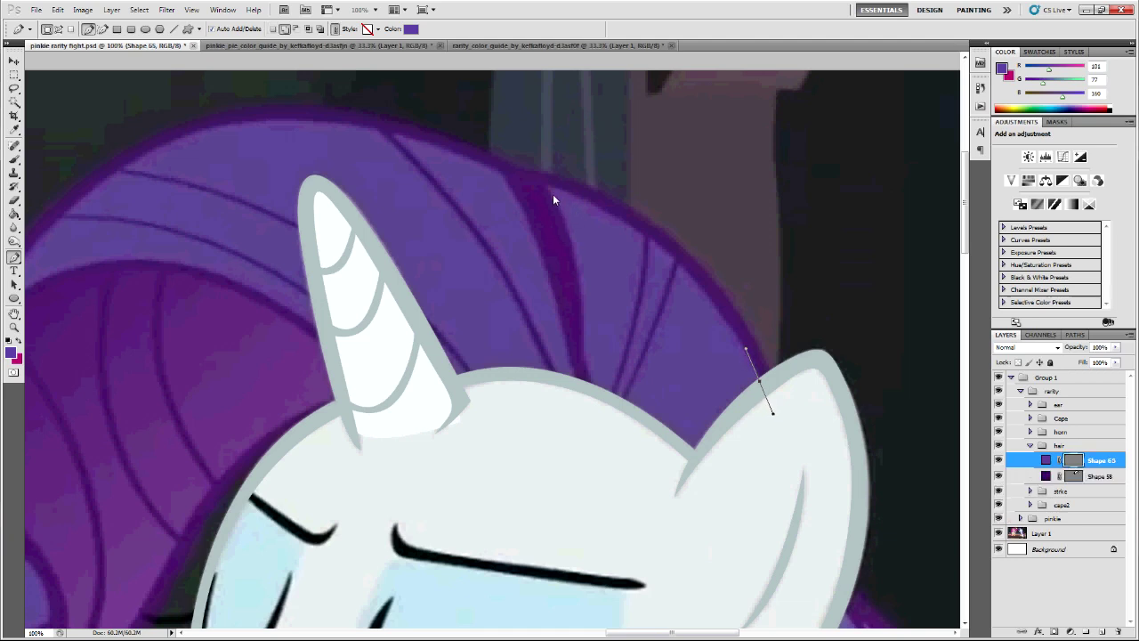
drag(539, 186, 682, 217)
key(2)
scroll(534, 249, up, 1)
drag(540, 205, 527, 202)
drag(670, 232, 686, 237)
scroll(498, 223, up, 1)
drag(482, 219, 487, 216)
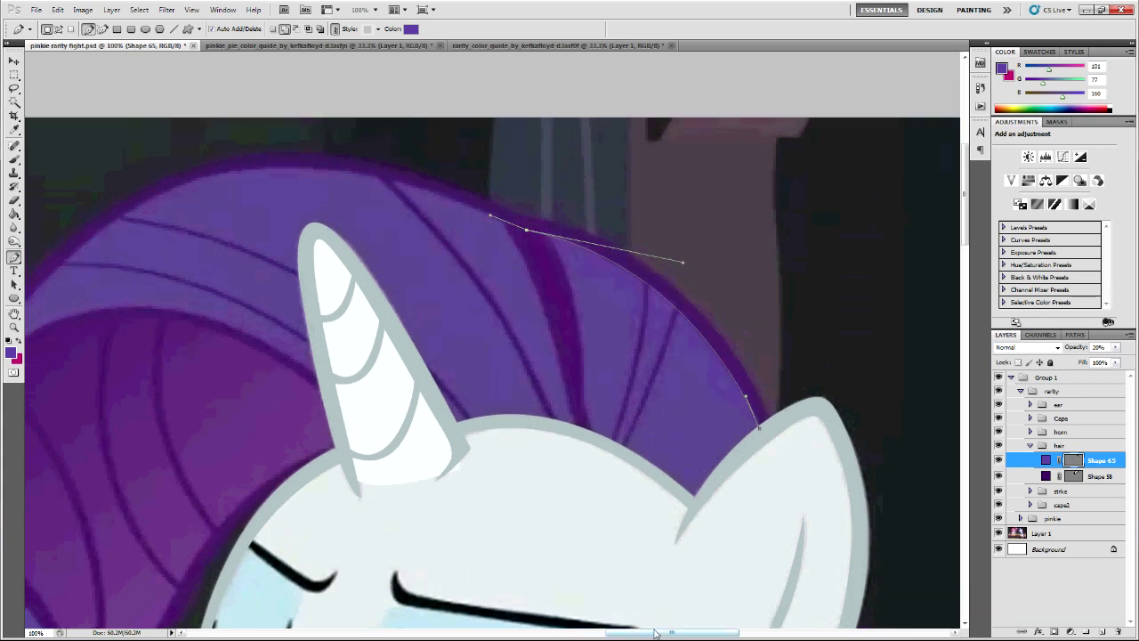
- Continue the hair fill path over the top to the mane's front tip and back along the lower curve to the horn
scroll(619, 534, left, 3)
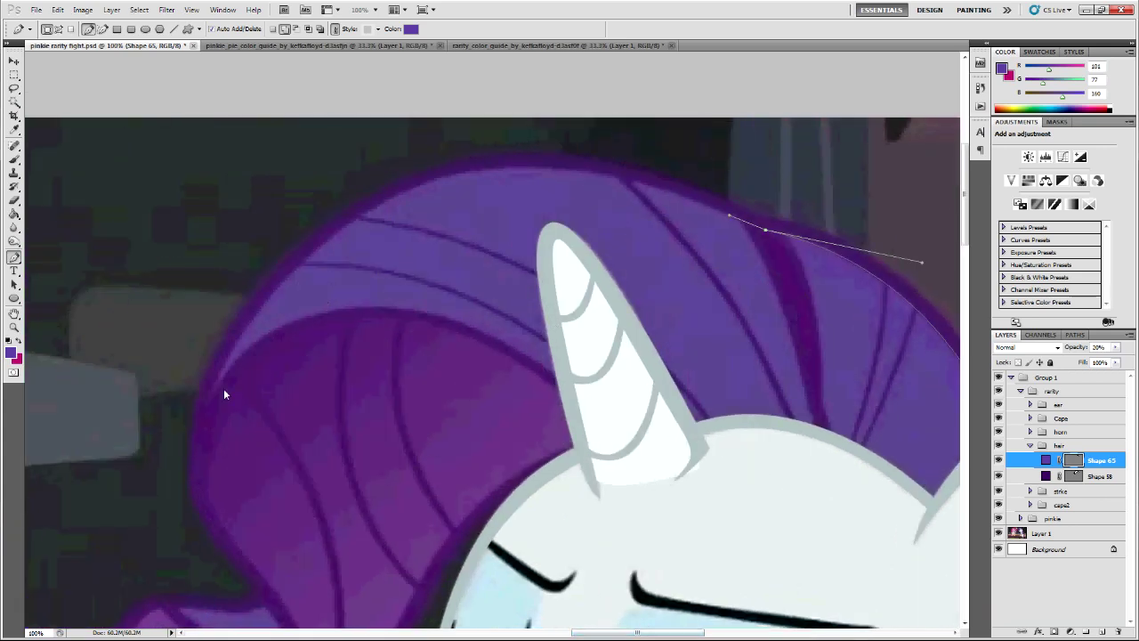
drag(211, 392, 392, 109)
scroll(293, 516, down, 1)
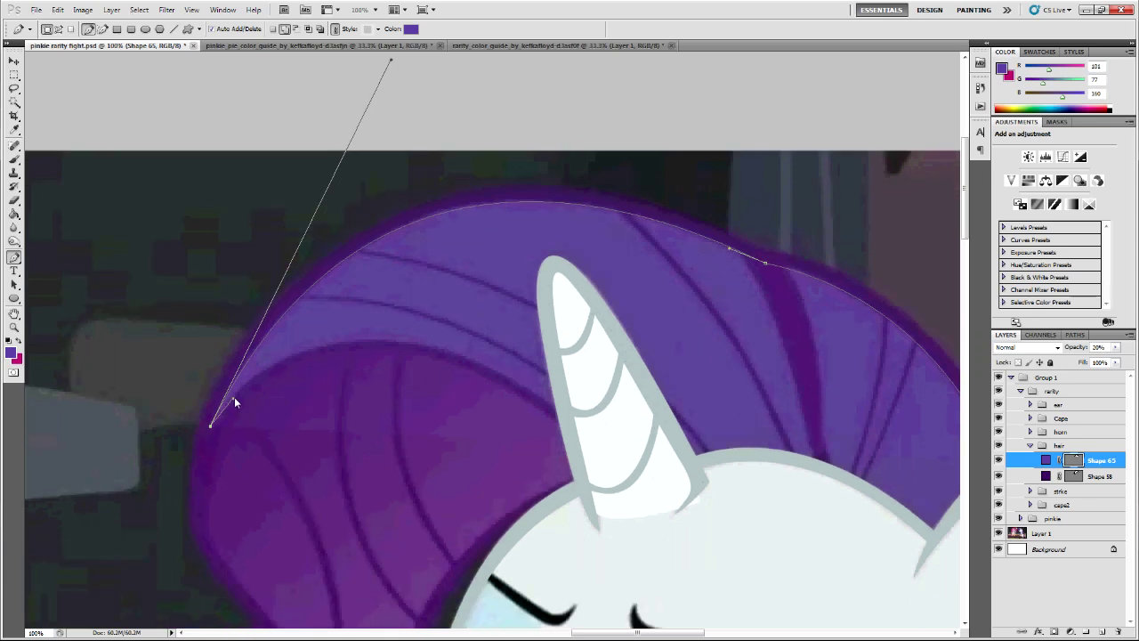
scroll(249, 461, down, 1)
drag(557, 372, 621, 421)
drag(234, 361, 307, 240)
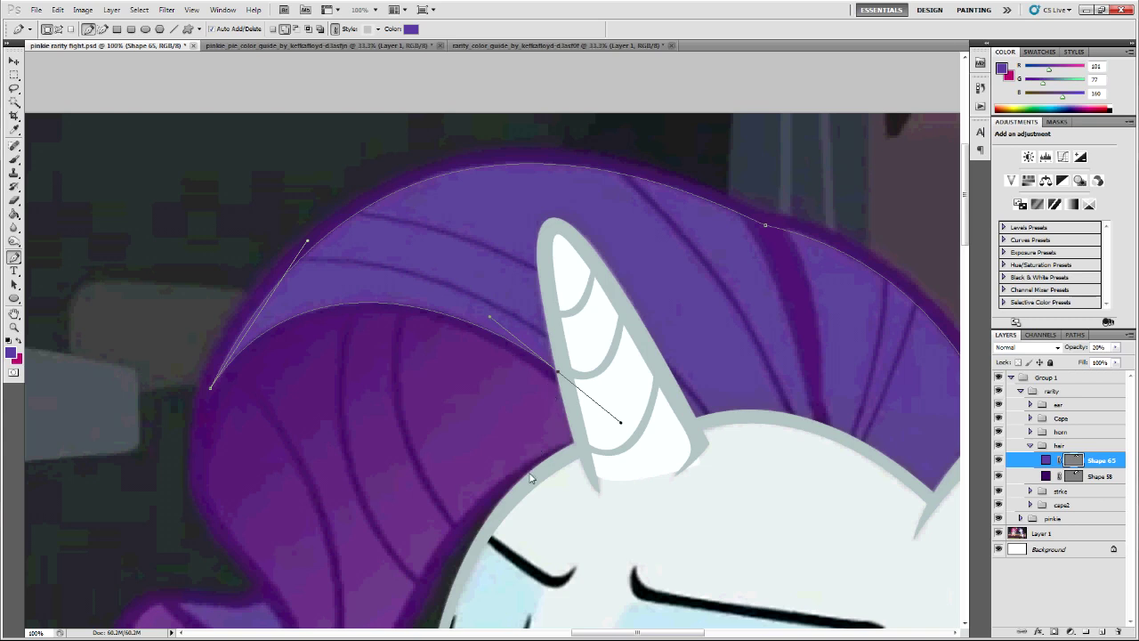
- Close the hair fill path behind the horn, along the head and up the ear, and set it to 100% opacity
scroll(534, 463, down, 3)
drag(699, 363, 719, 369)
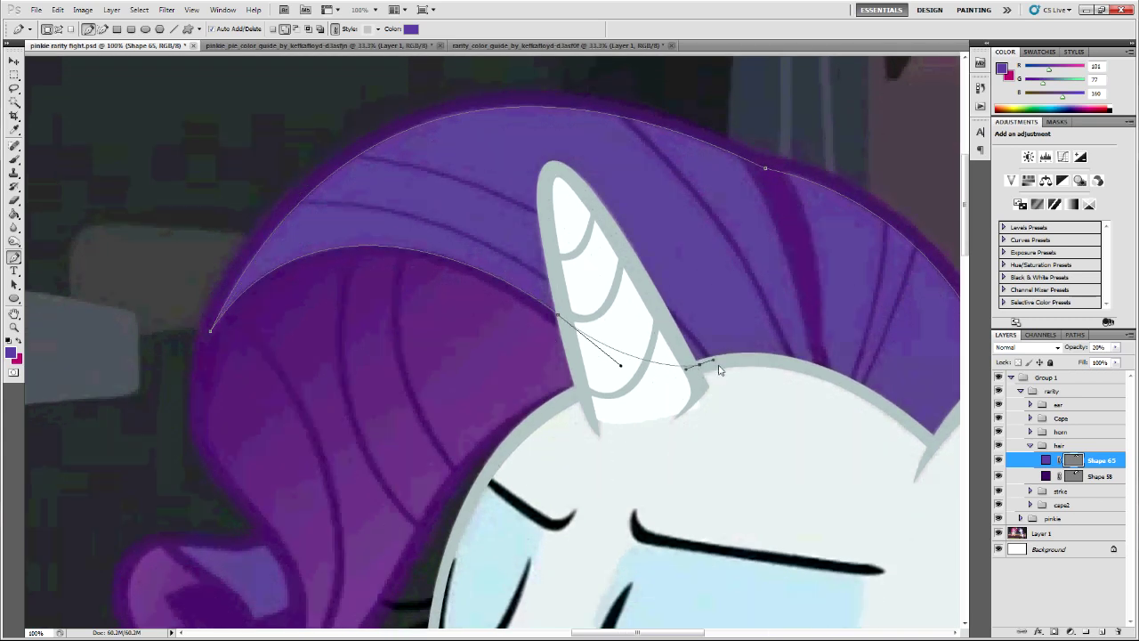
drag(670, 634, 694, 635)
drag(691, 390, 842, 377)
mouse_move(685, 636)
mouse_down()
mouse_move(648, 636)
mouse_move(688, 634)
mouse_up()
key(0)
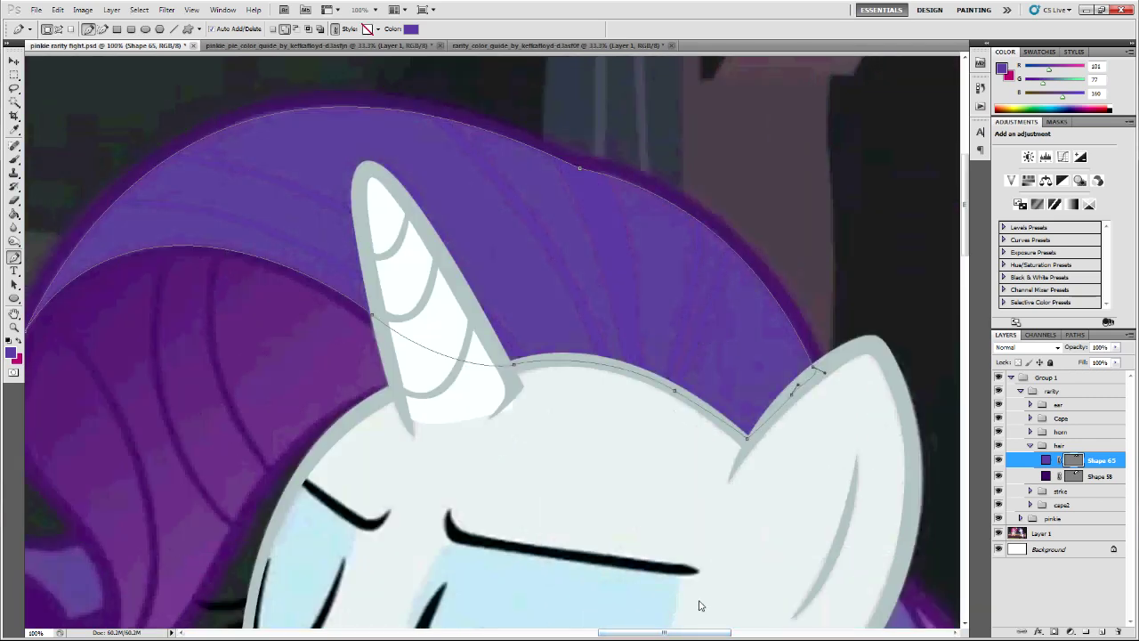
- Set Shape 65 to 20% opacity and subtract the thin crease nearest the ear with a closed Pen path
click(1074, 463)
key(2)
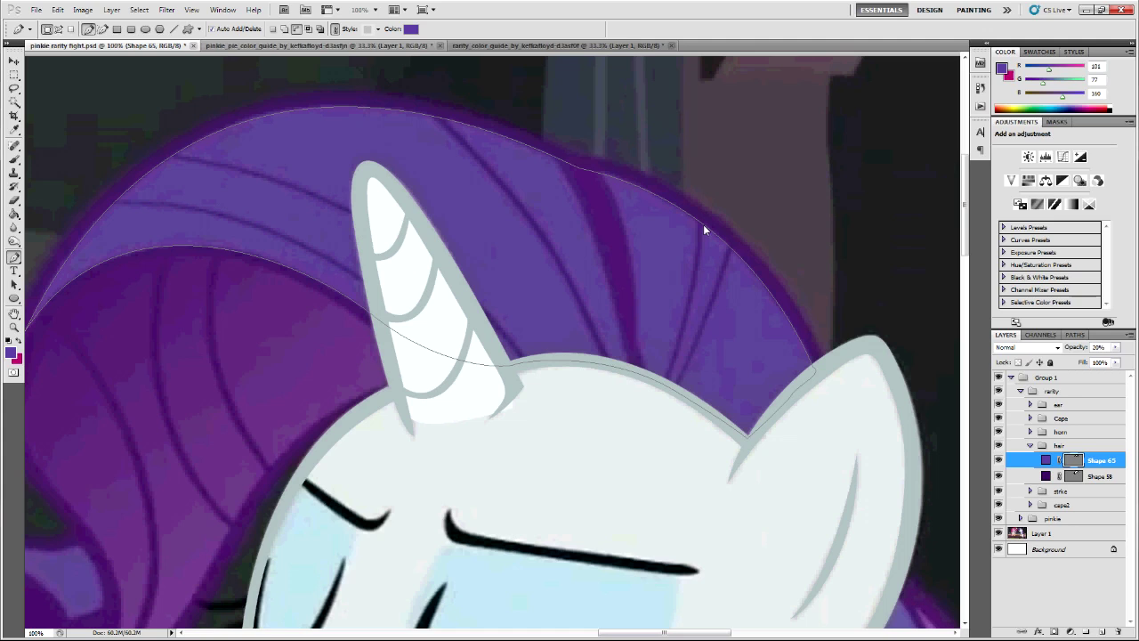
mouse_move(670, 399)
mouse_down()
mouse_move(681, 383)
mouse_move(676, 390)
mouse_up()
drag(732, 241, 738, 200)
drag(732, 241, 728, 260)
drag(674, 393, 663, 406)
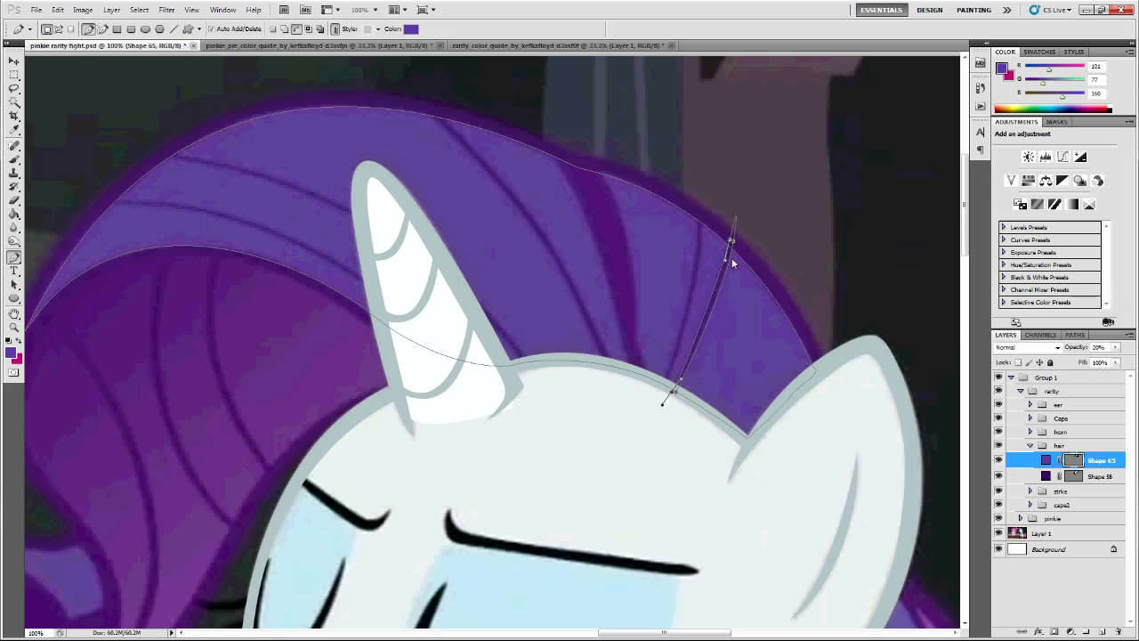
drag(733, 252, 710, 319)
click(675, 393)
mouse_move(677, 398)
mouse_down()
mouse_move(667, 395)
mouse_move(675, 367)
mouse_move(667, 386)
mouse_up()
- Subtract the second thin crease, just in front of the one nearest the ear, from Shape 65
ctrl+click(663, 363)
drag(699, 217, 695, 169)
drag(699, 215, 698, 235)
drag(663, 381, 661, 387)
click(698, 270)
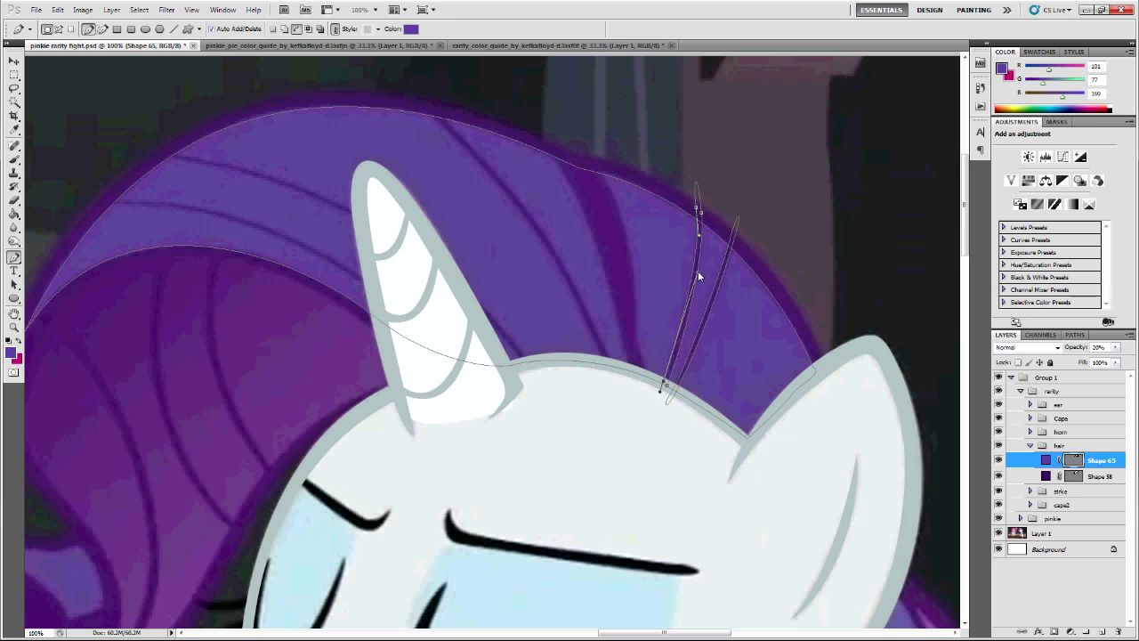
click(664, 388)
- Subtract the wide dark band between the mane's upper edge and the head from Shape 65
scroll(637, 413, up, 2)
drag(656, 439, 635, 390)
drag(593, 214, 540, 160)
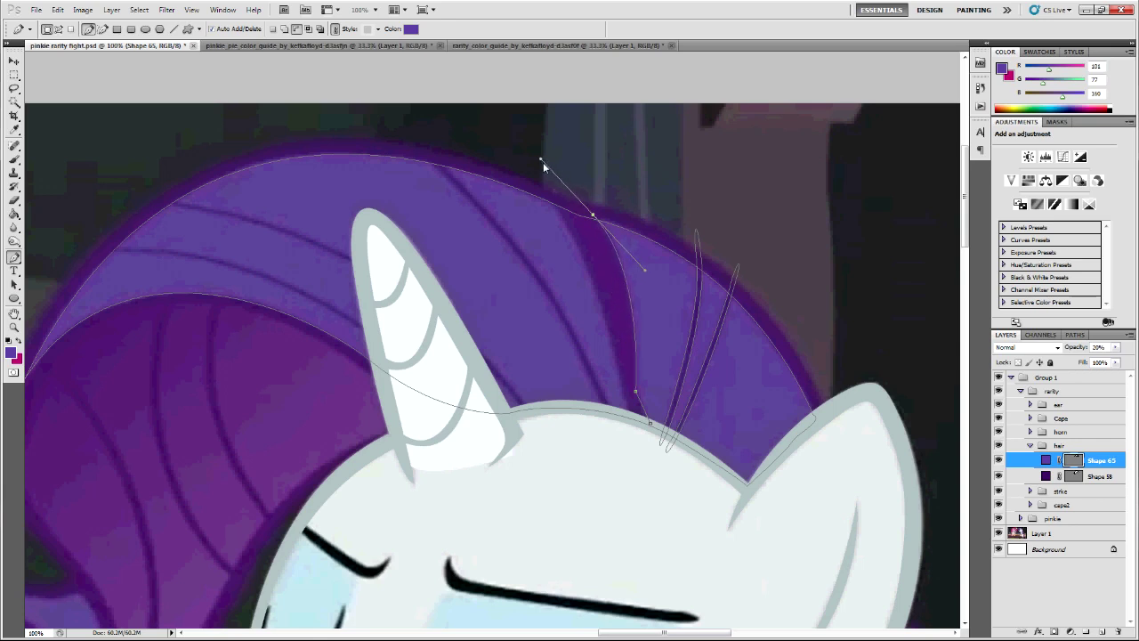
drag(553, 200, 573, 237)
drag(623, 397, 604, 327)
drag(577, 264, 598, 263)
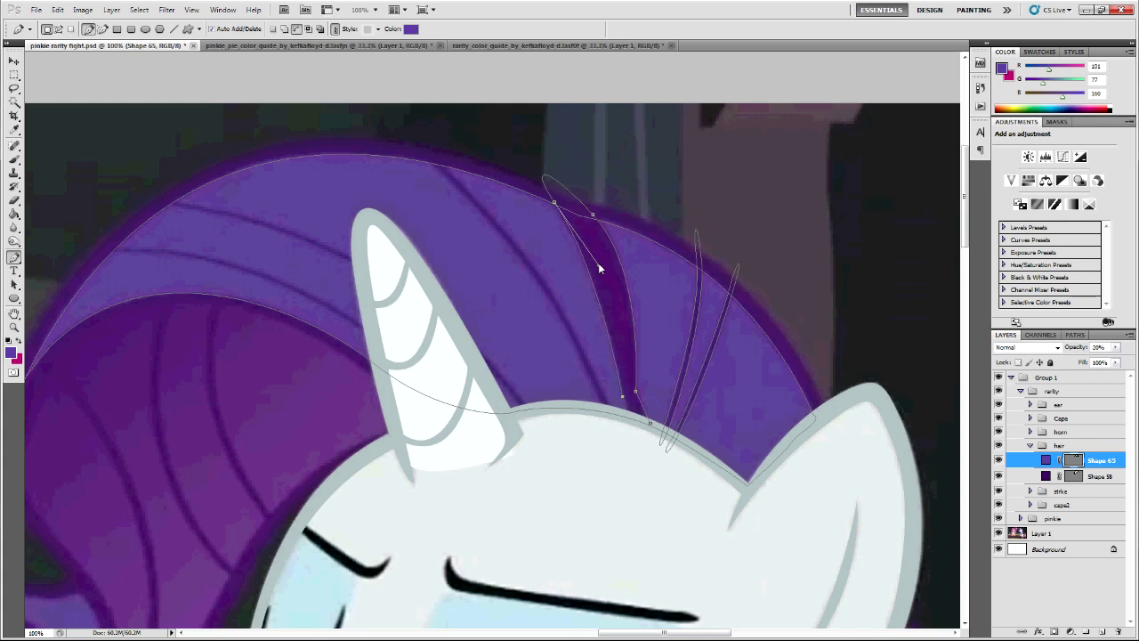
click(639, 425)
ctrl+click(629, 403)
- Subtract the long curved crease between the horn and the wide dark band from Shape 65
drag(559, 549, 567, 539)
drag(654, 632, 634, 635)
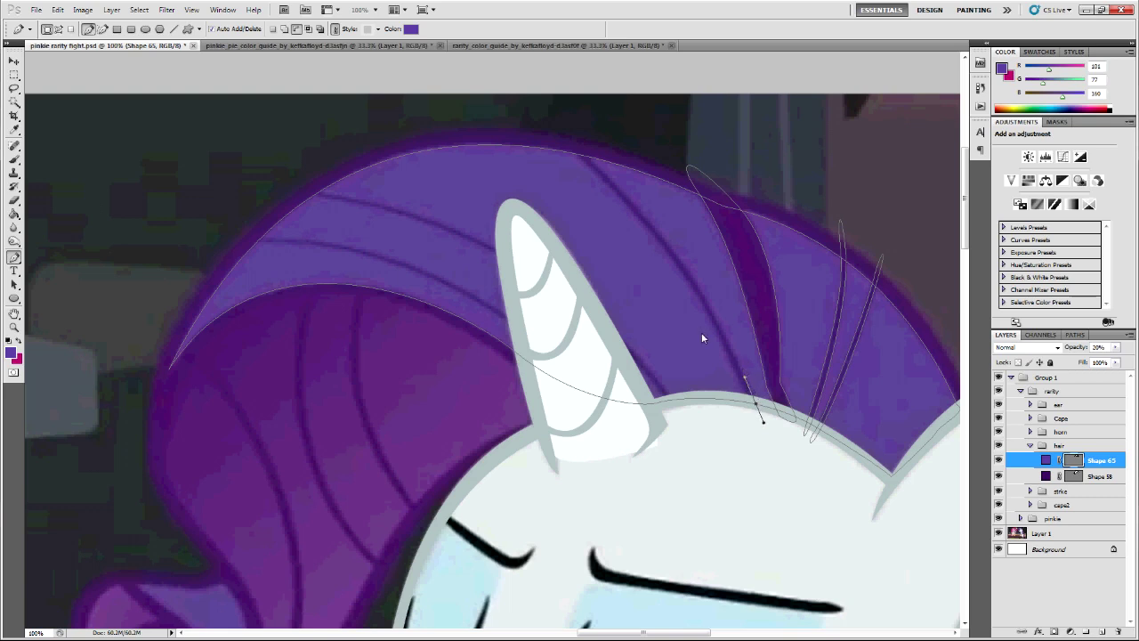
drag(584, 156, 492, 83)
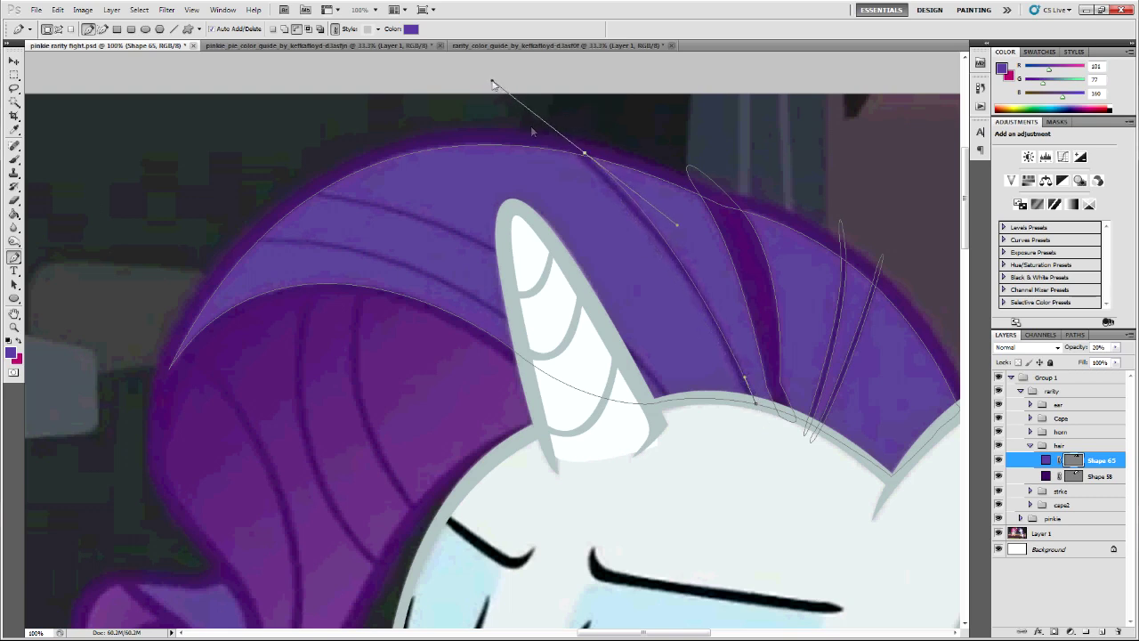
mouse_move(676, 226)
mouse_down()
mouse_move(702, 256)
mouse_move(692, 240)
mouse_up()
alt+click(582, 157)
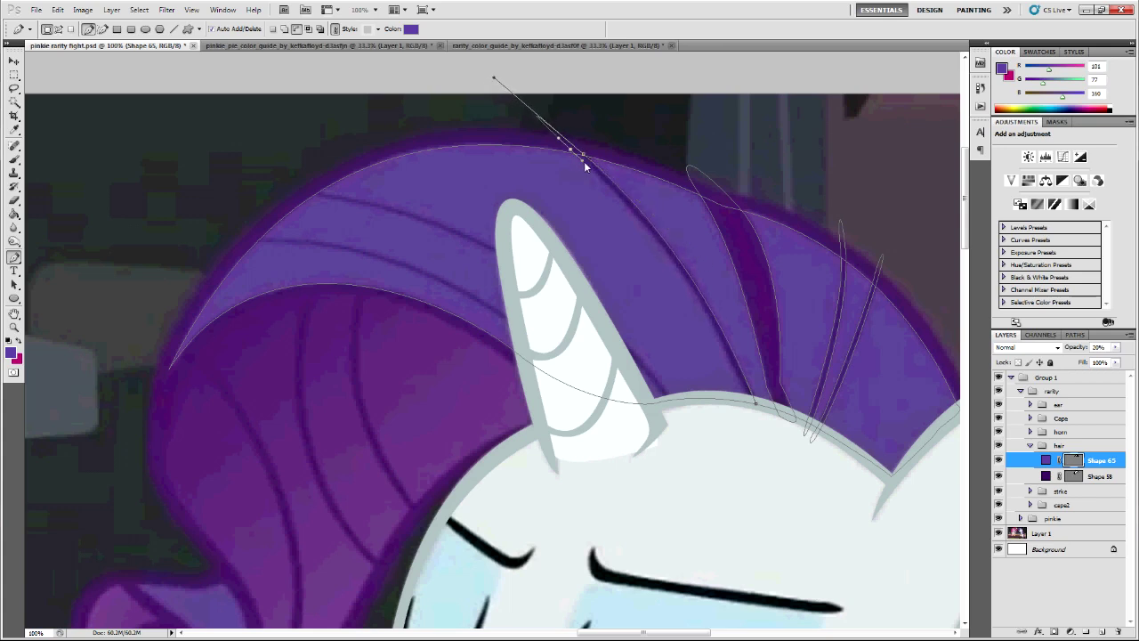
drag(750, 402, 703, 305)
drag(703, 305, 709, 310)
click(756, 409)
- Subtract the short crease directly behind the horn's base from Shape 65
scroll(700, 463, up, 1)
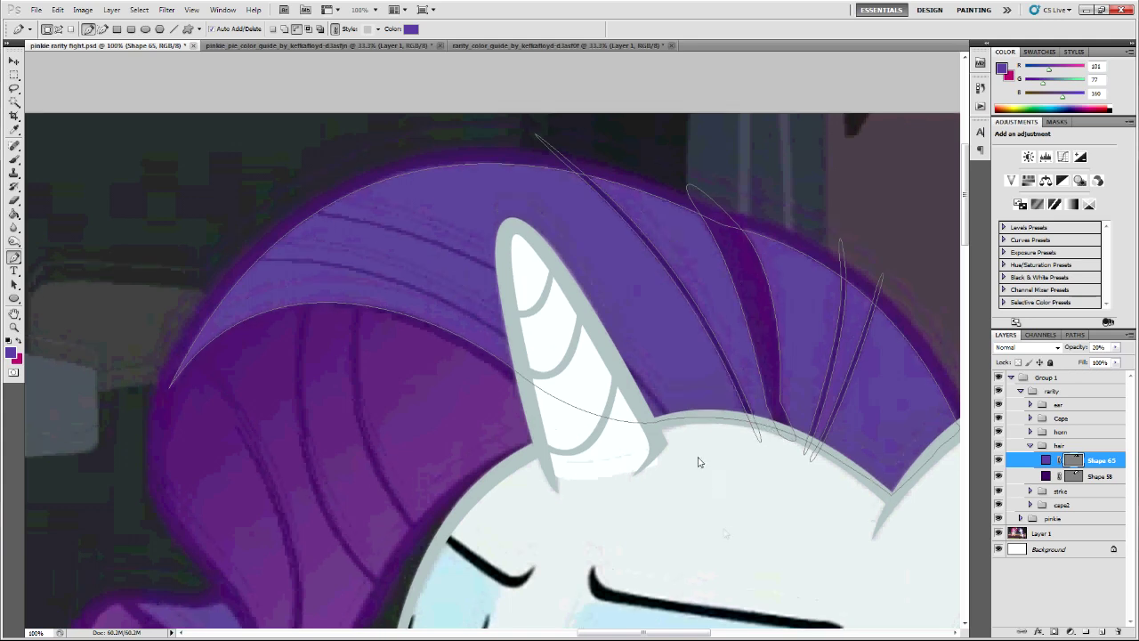
drag(705, 634, 693, 634)
drag(726, 420, 718, 410)
drag(673, 362, 653, 348)
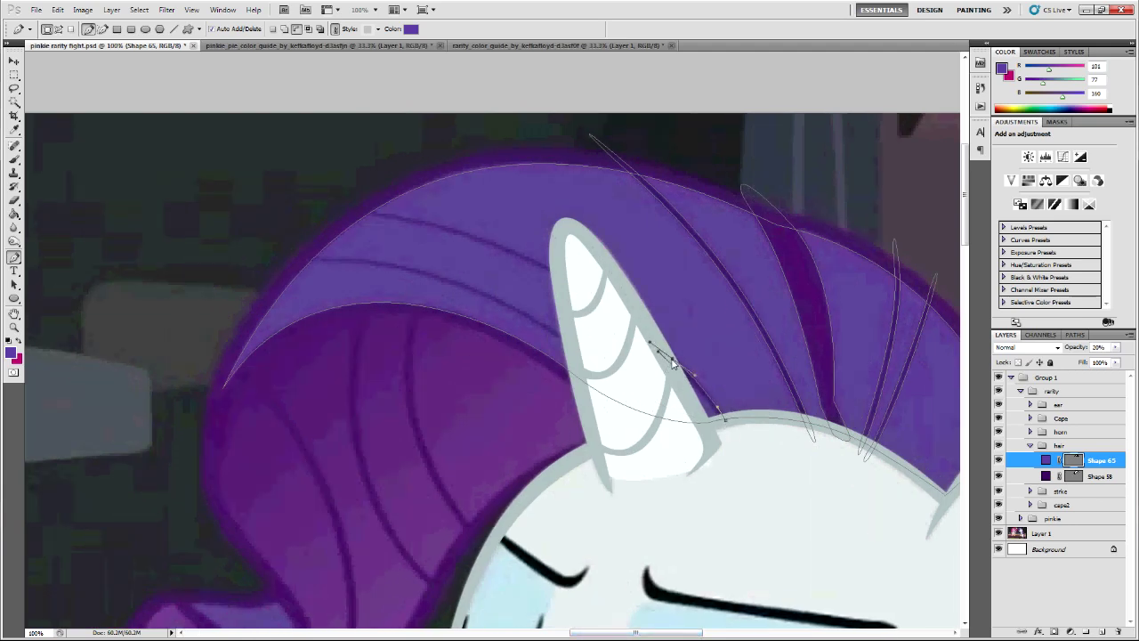
click(726, 420)
drag(726, 420, 730, 429)
- Subtract the upper crease running from the mane's front edge to the horn from Shape 65
scroll(679, 546, up, 1)
drag(681, 633, 661, 633)
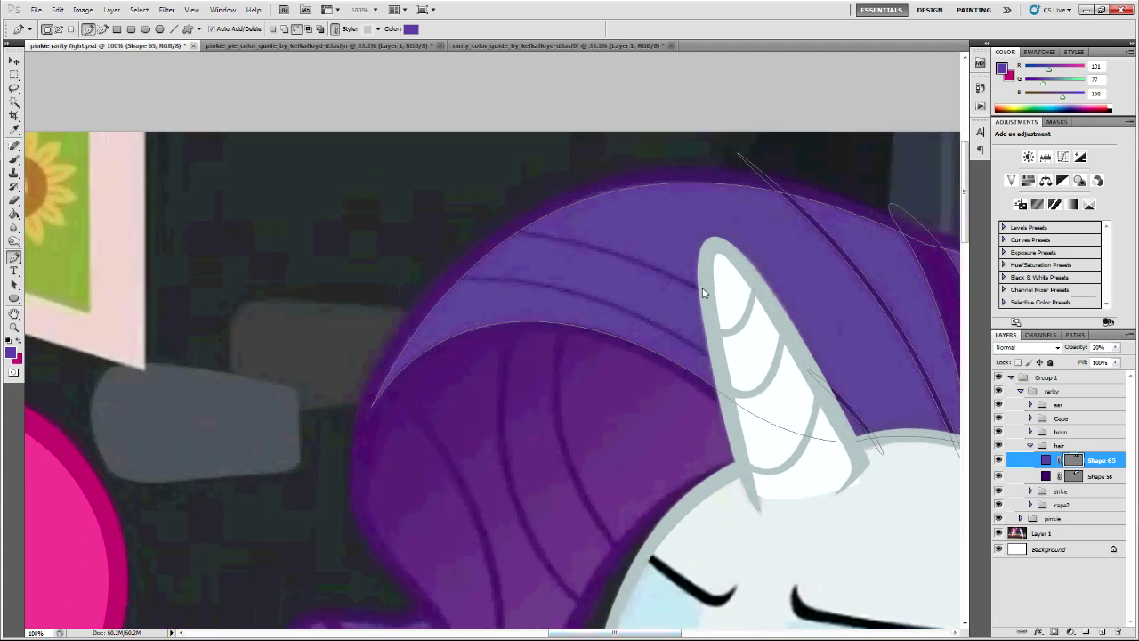
drag(681, 282, 680, 278)
drag(503, 230, 412, 230)
mouse_move(503, 232)
mouse_down()
mouse_move(524, 237)
mouse_move(502, 237)
mouse_up()
drag(705, 292, 757, 323)
drag(535, 243, 523, 233)
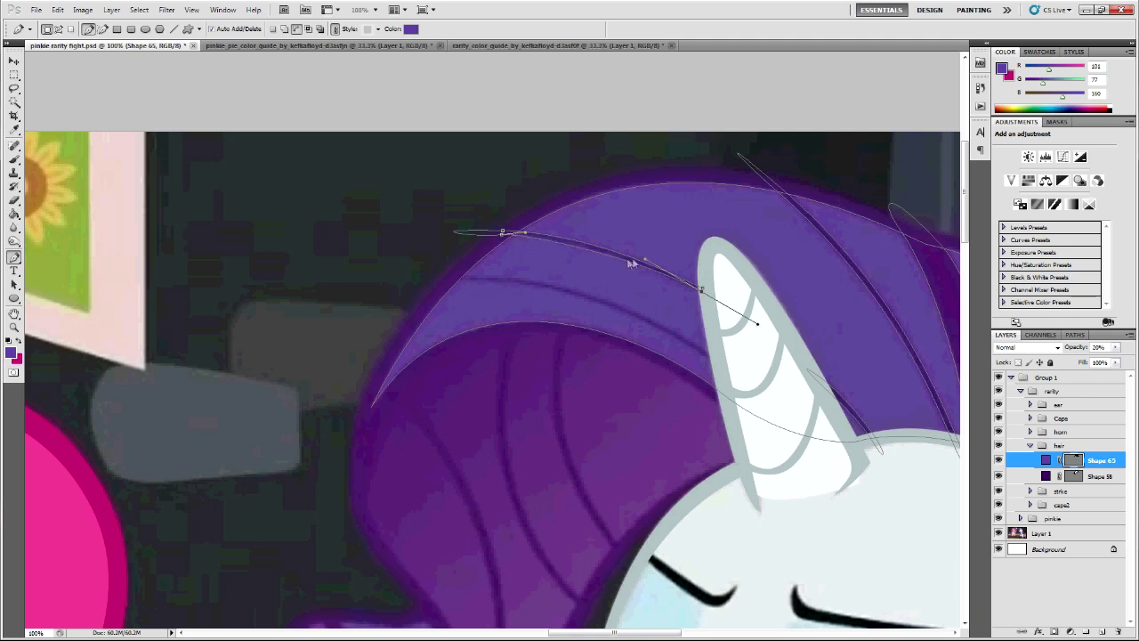
drag(646, 259, 621, 255)
drag(703, 290, 710, 296)
- Subtract the lower crease in front of the horn from Shape 65 and restore the layer to 100% opacity
scroll(549, 366, down, 1)
drag(449, 269, 480, 271)
drag(715, 346, 687, 339)
drag(447, 272, 321, 273)
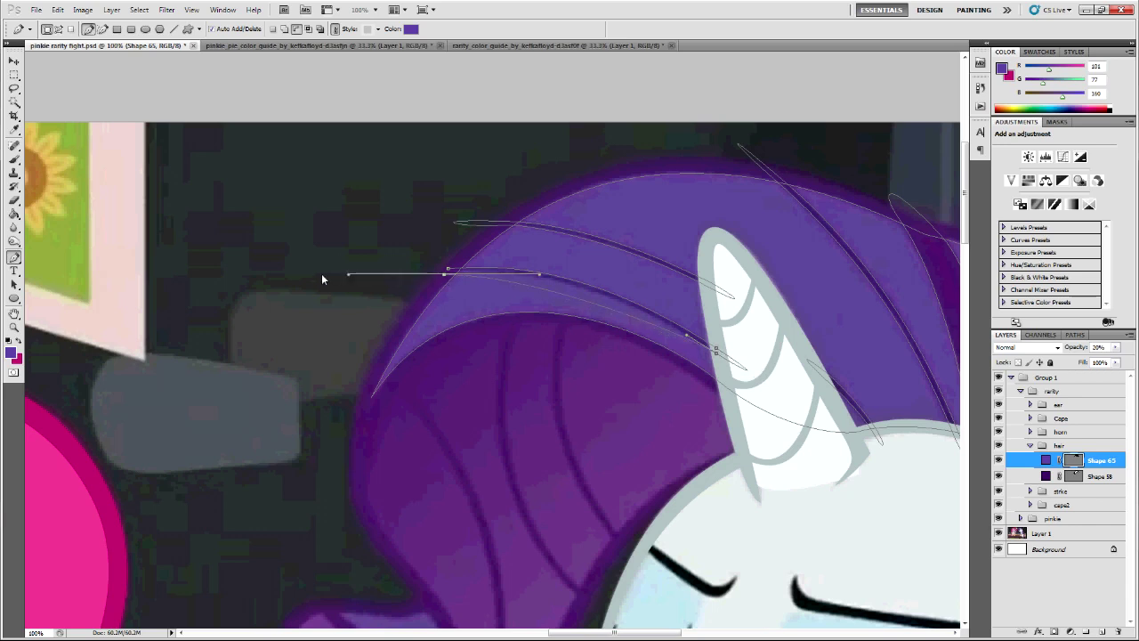
drag(448, 272, 573, 261)
key(Return)
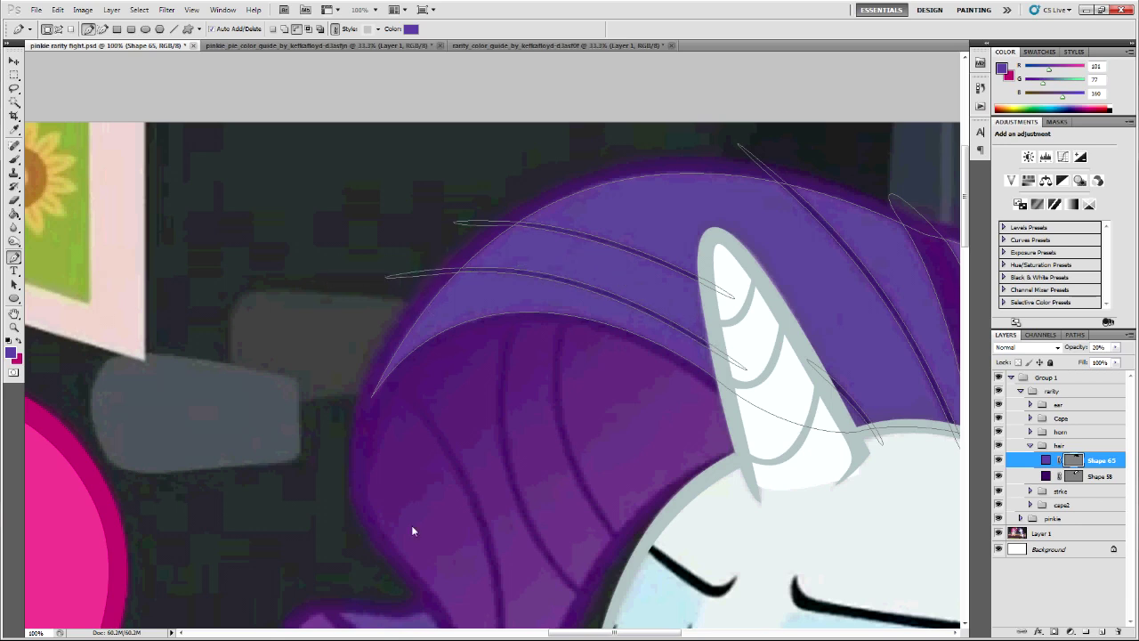
scroll(428, 498, down, 2)
key(0)
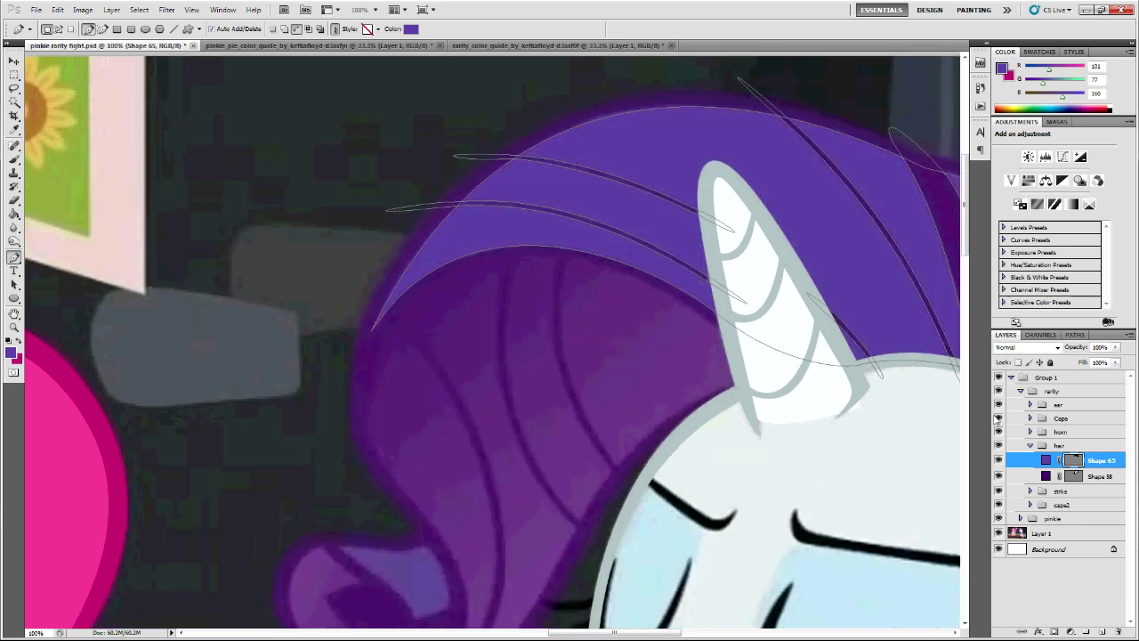
- Restore the Shape 58 layer of Rarity's mane to 100% opacity
click(1090, 477)
key(0)
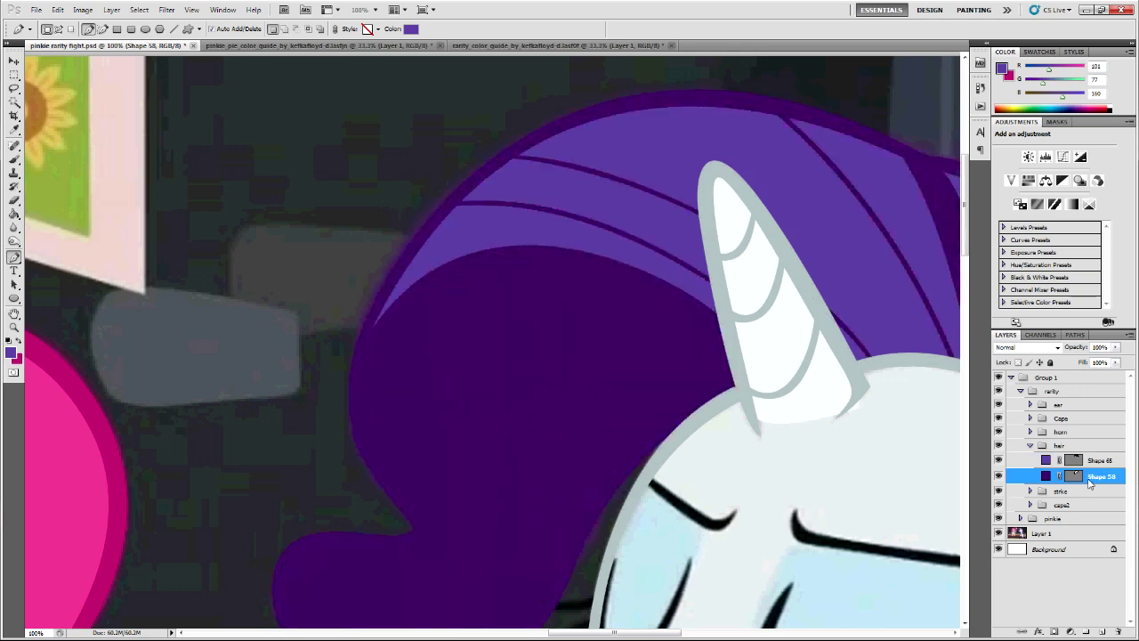
key(ctrl+minus)
key(ctrl+minus)
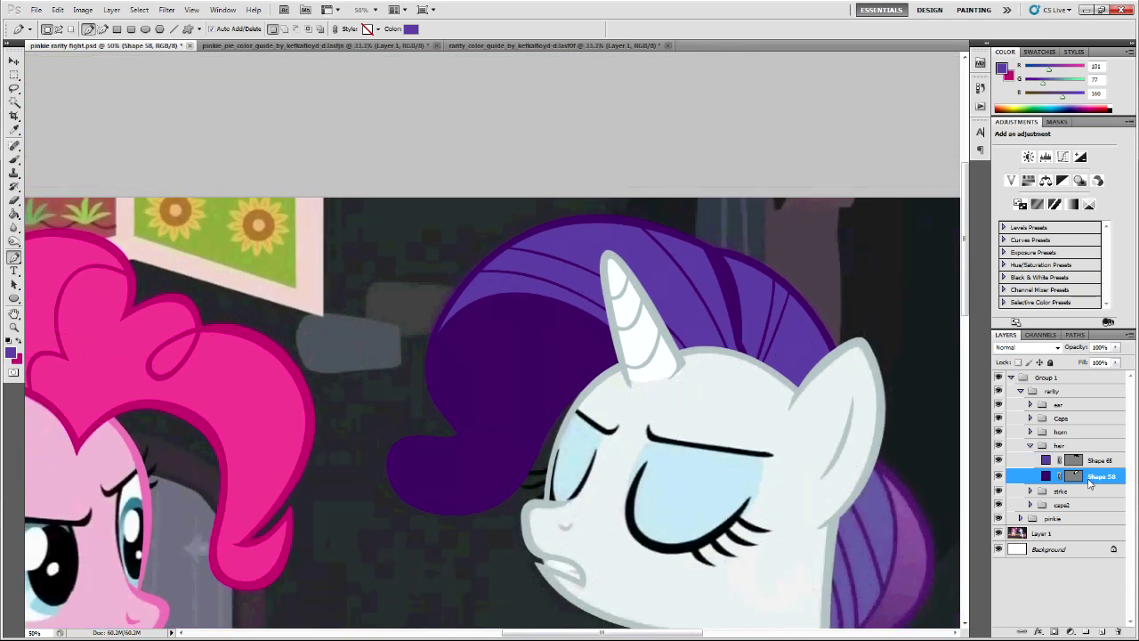
key(ctrl+plus)
scroll(744, 493, up, 1)
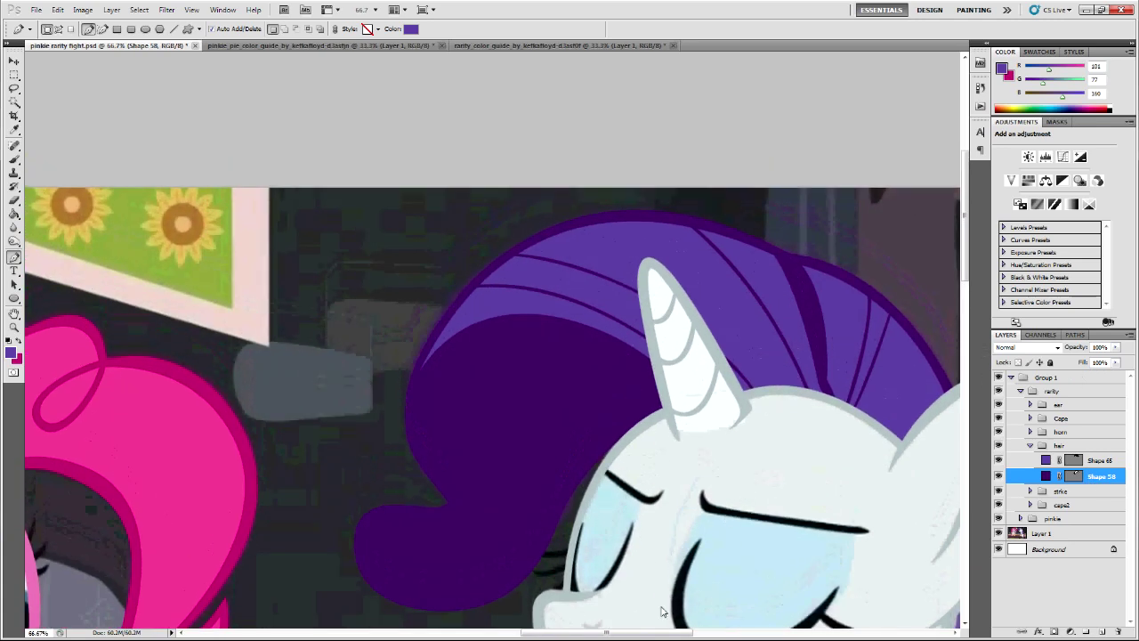
scroll(641, 534, right, 5)
key(ctrl+plus)
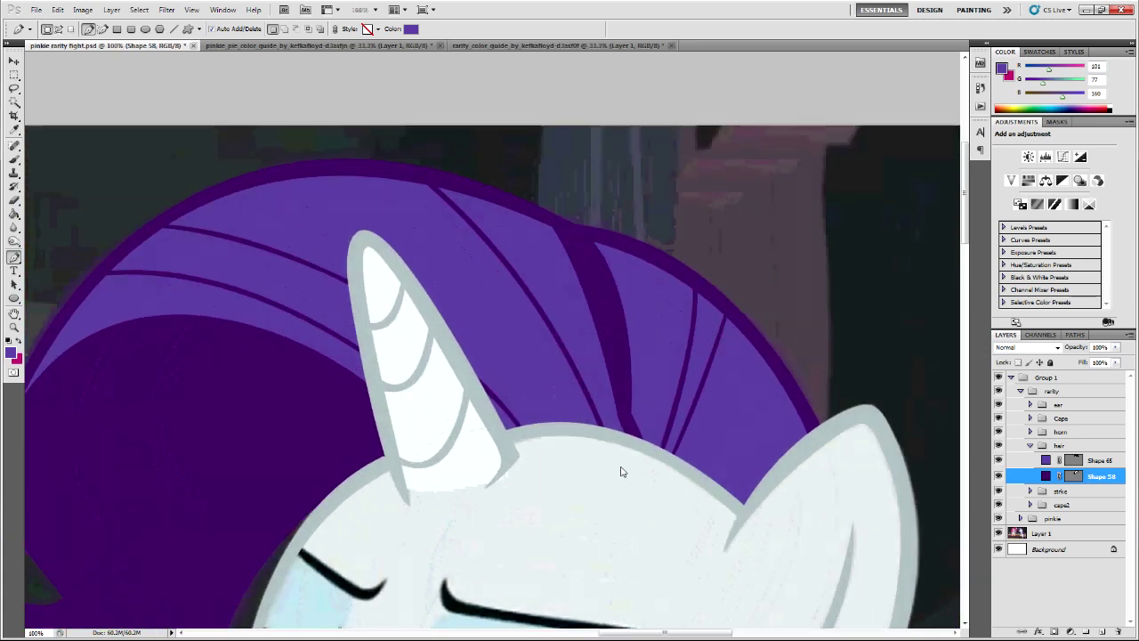
key(Return)
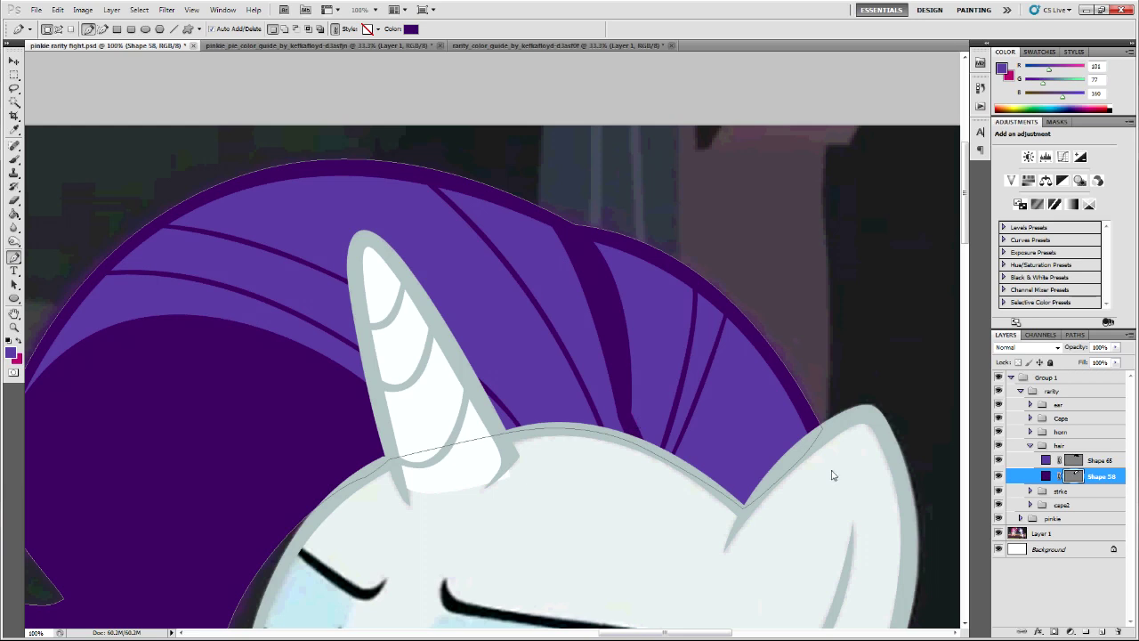
- Adjust the curve of Shape 65's outer edge between the wide dark band and the ear
click(1109, 461)
ctrl+click(633, 420)
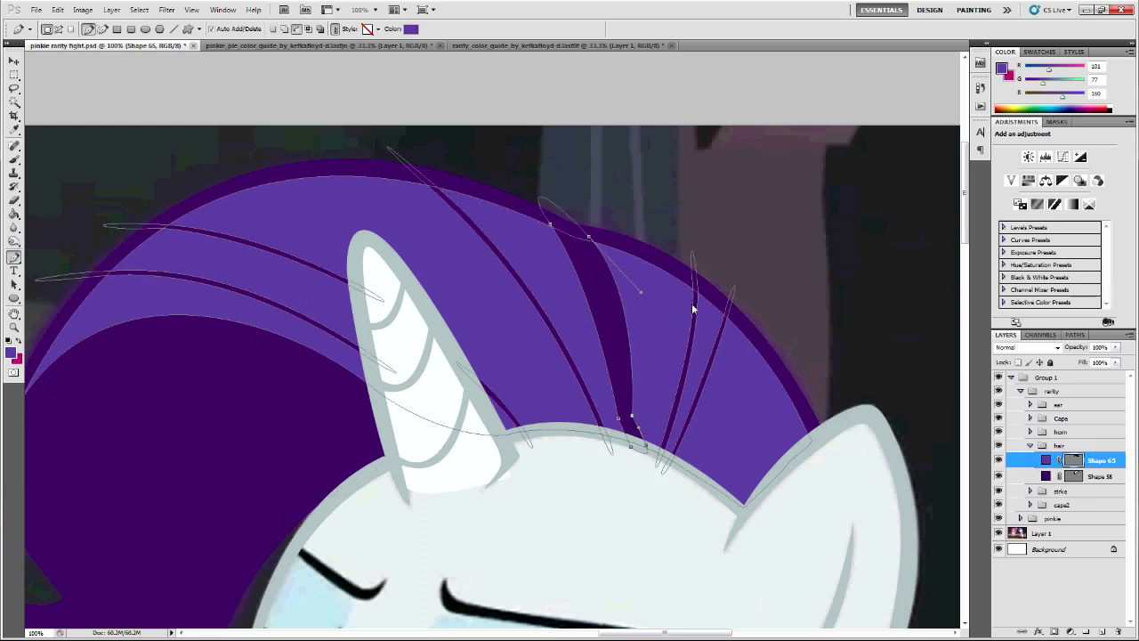
ctrl+click(747, 279)
mouse_move(733, 271)
mouse_down()
mouse_move(707, 300)
mouse_move(728, 260)
mouse_up()
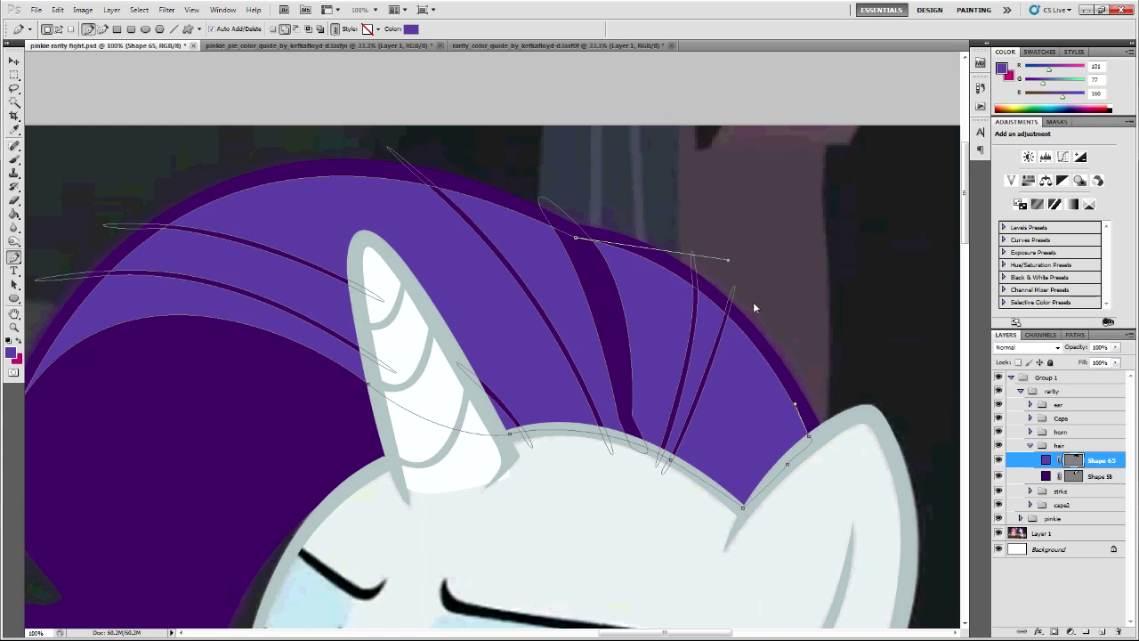
drag(794, 406, 798, 404)
scroll(534, 338, down, 1)
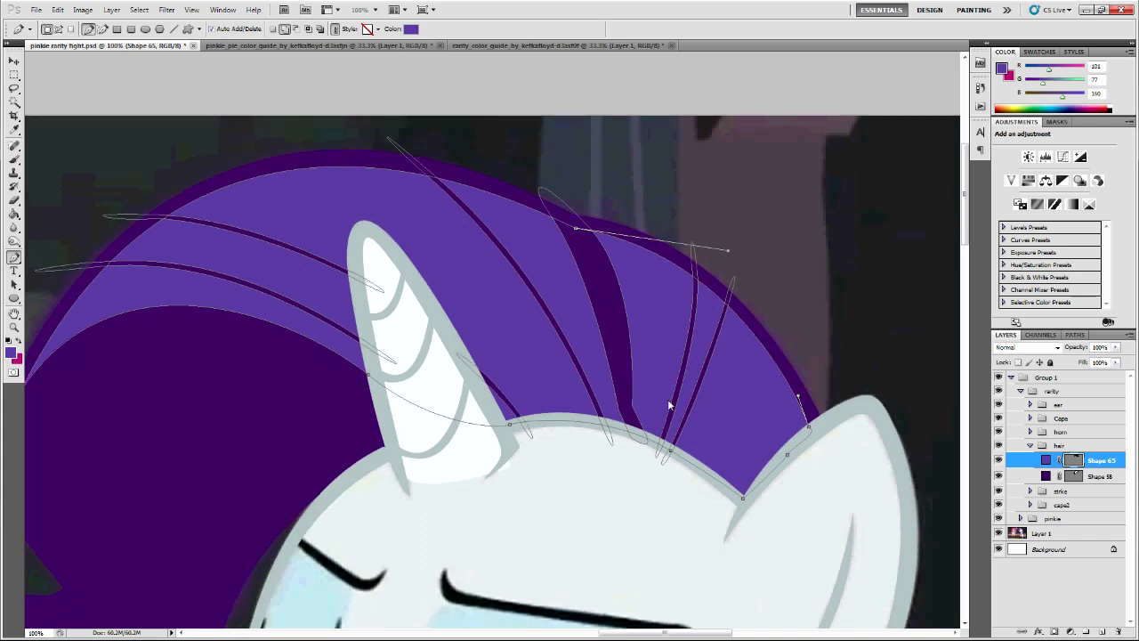
- Lower the opacity of the Shape 58 layer to 20% to reveal the front curl in the reference
click(1014, 476)
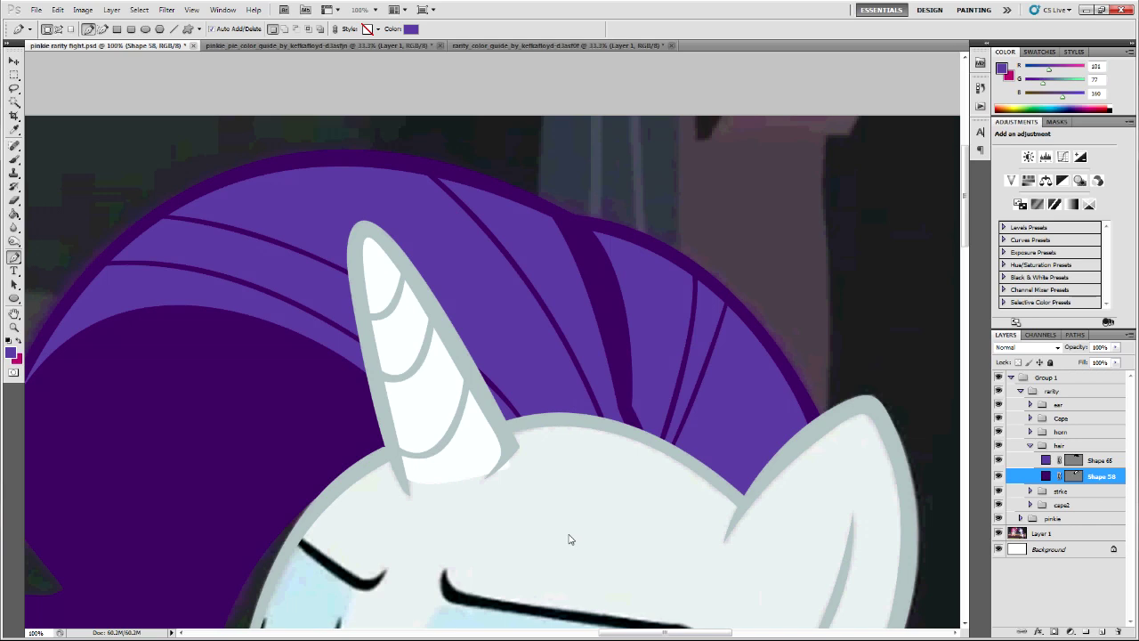
scroll(569, 536, down, 3)
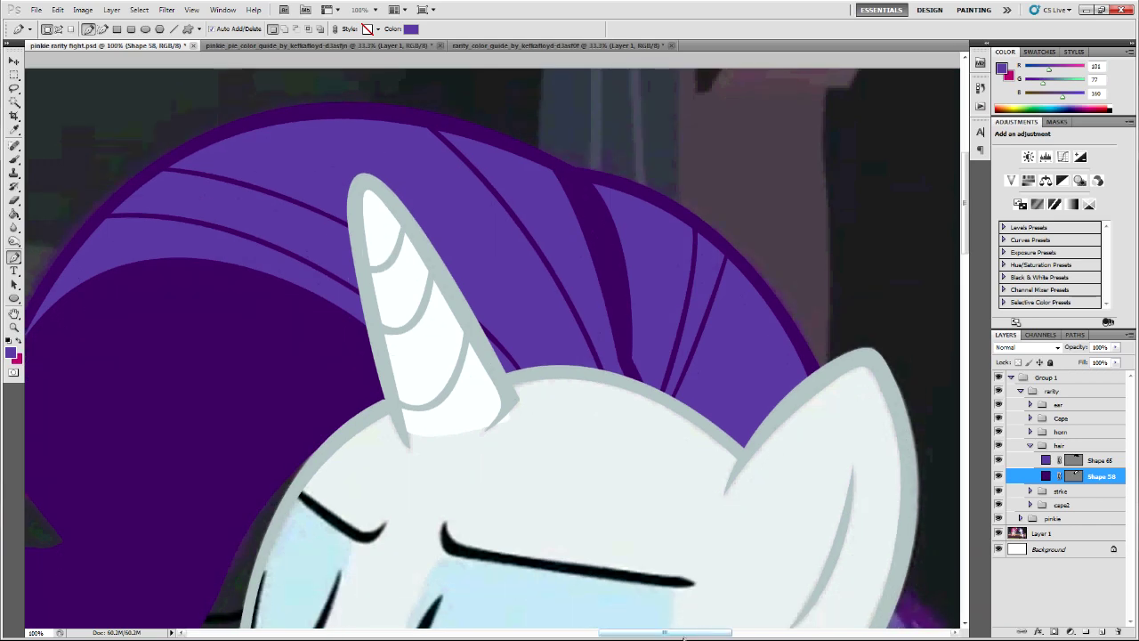
drag(659, 635, 598, 633)
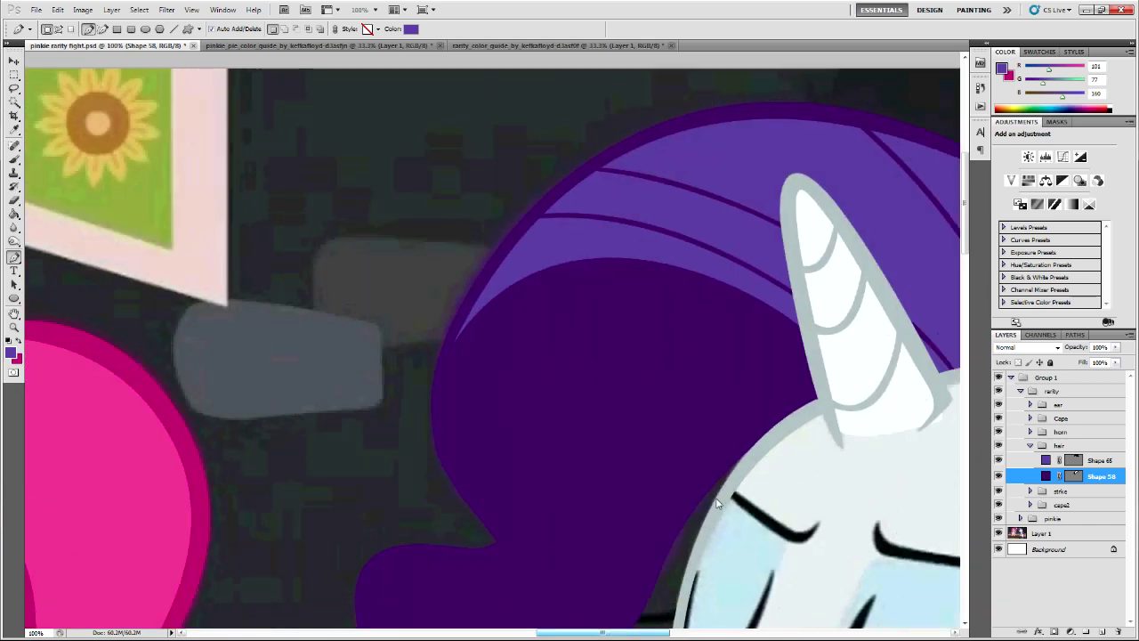
scroll(820, 462, down, 2)
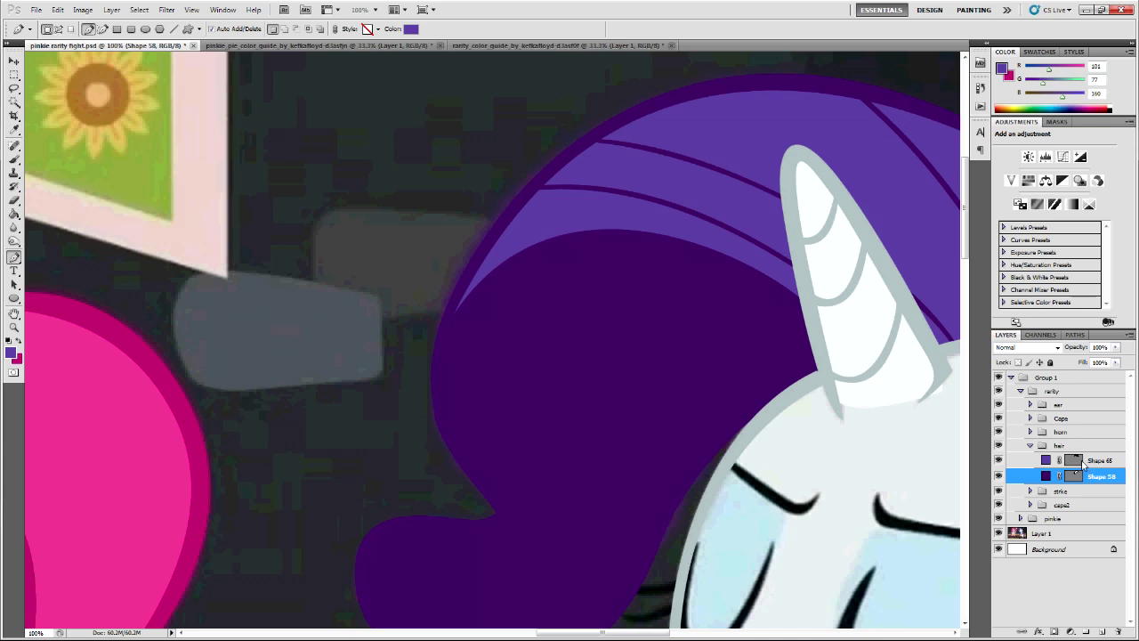
key(2)
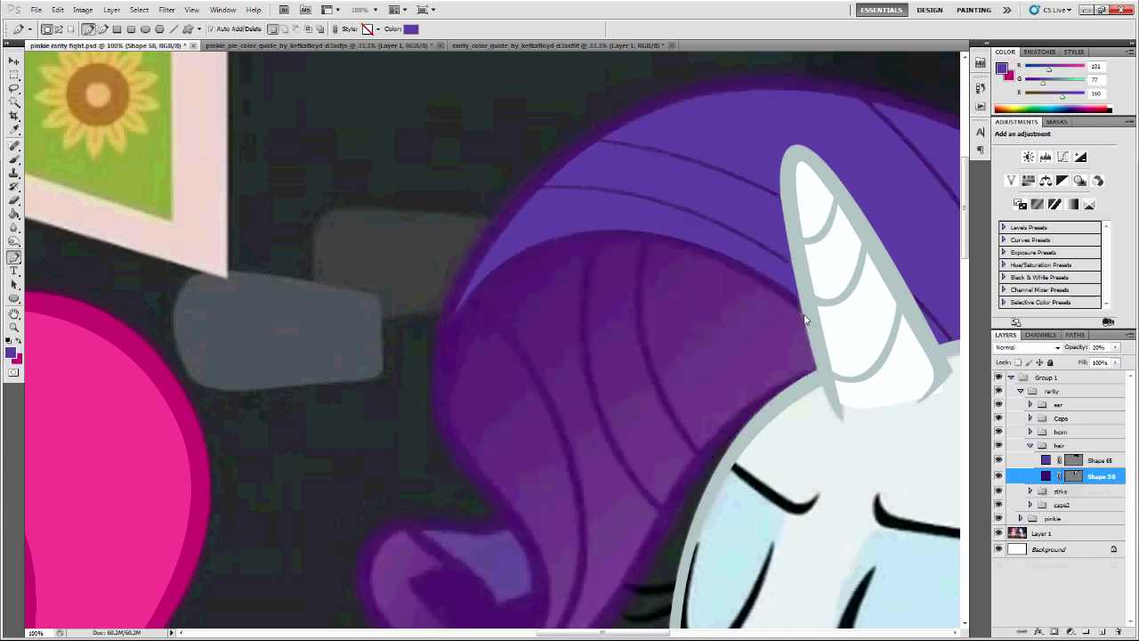
- Start a new mane shape at 20% opacity, tracing its upper edge from the horn to the mane's front edge
drag(781, 296, 777, 295)
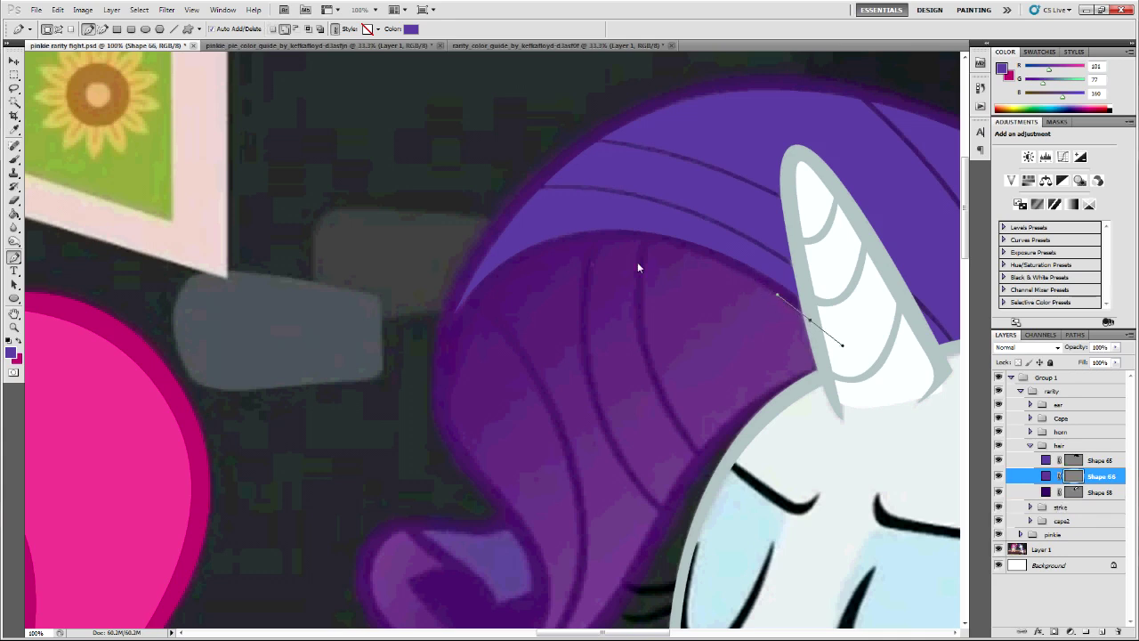
drag(449, 415, 447, 455)
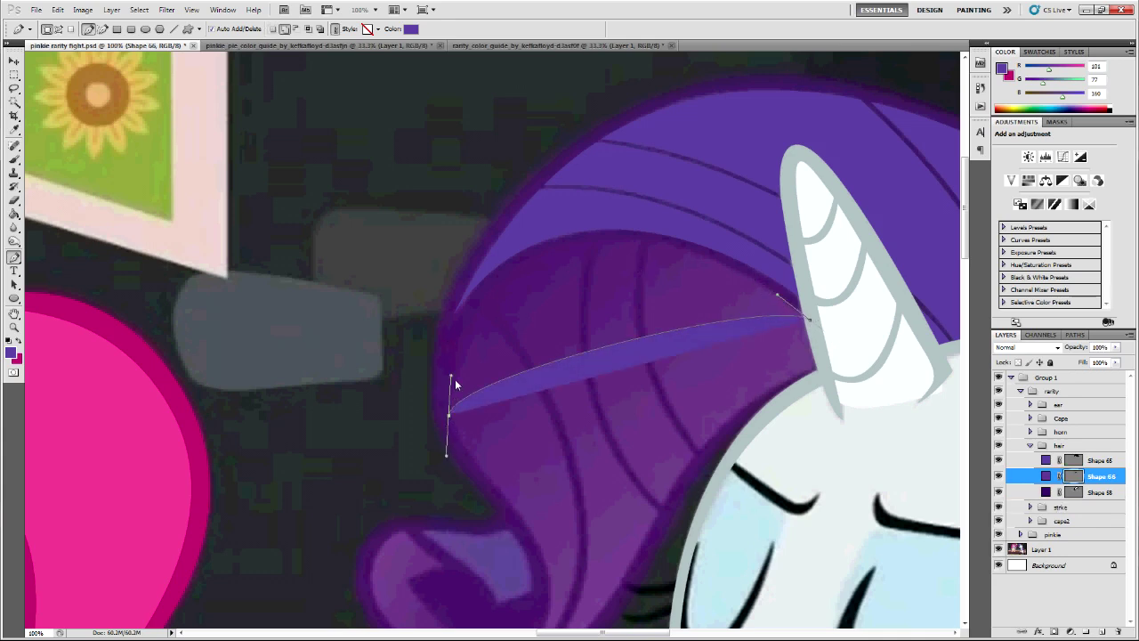
key(2)
drag(451, 376, 462, 130)
drag(777, 298, 762, 256)
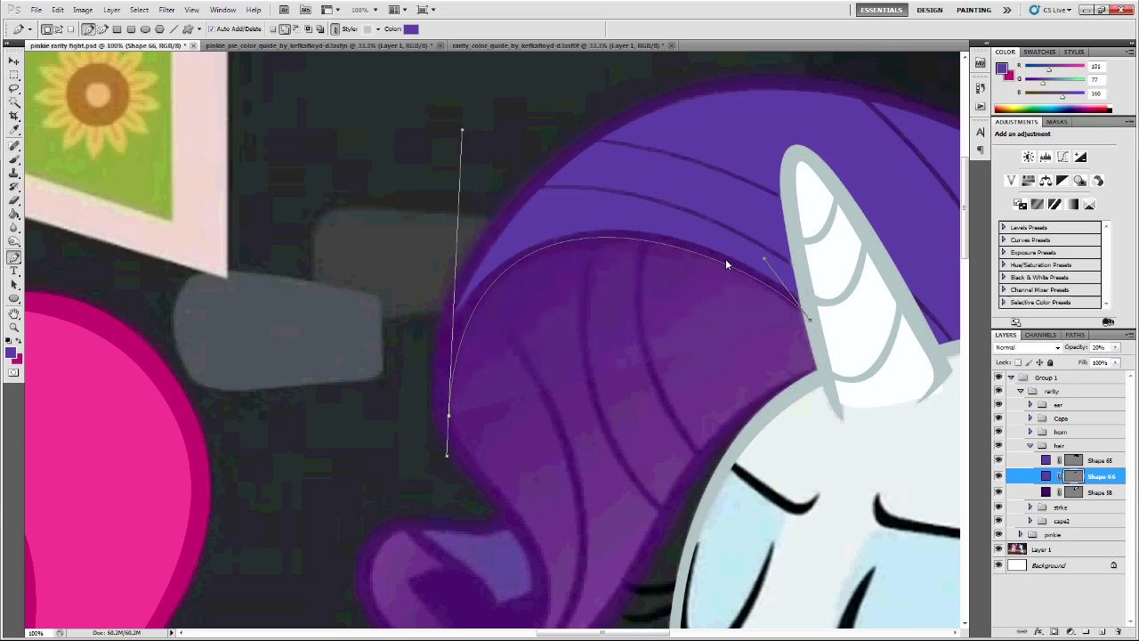
scroll(560, 339, down, 1)
click(572, 222)
drag(572, 223, 575, 222)
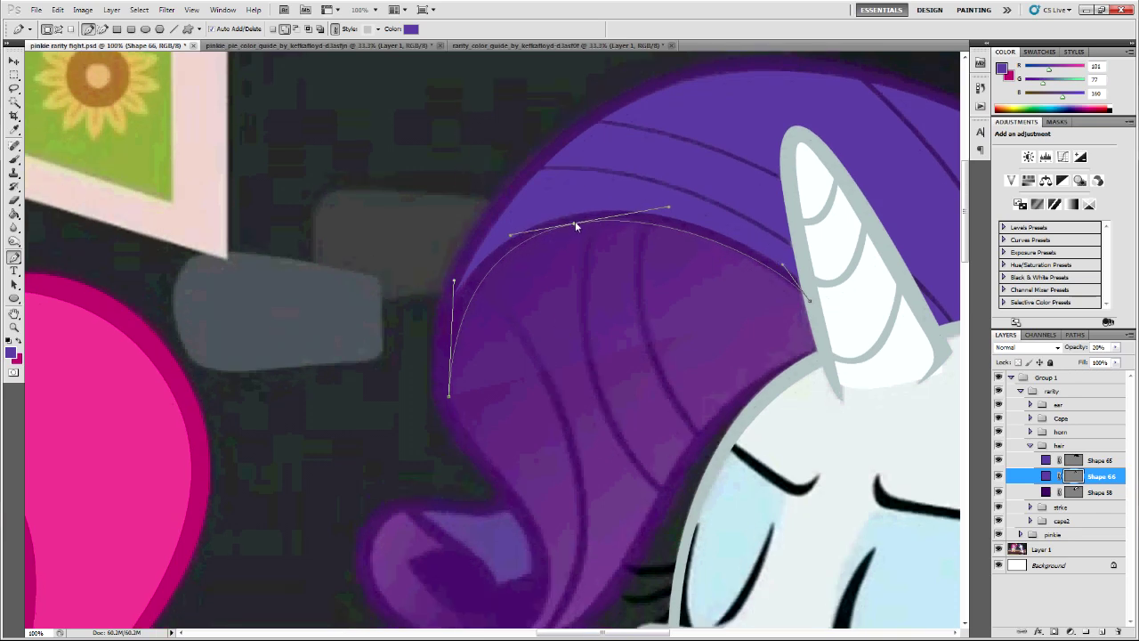
ctrl+click(452, 282)
ctrl+click(458, 296)
ctrl+click(449, 283)
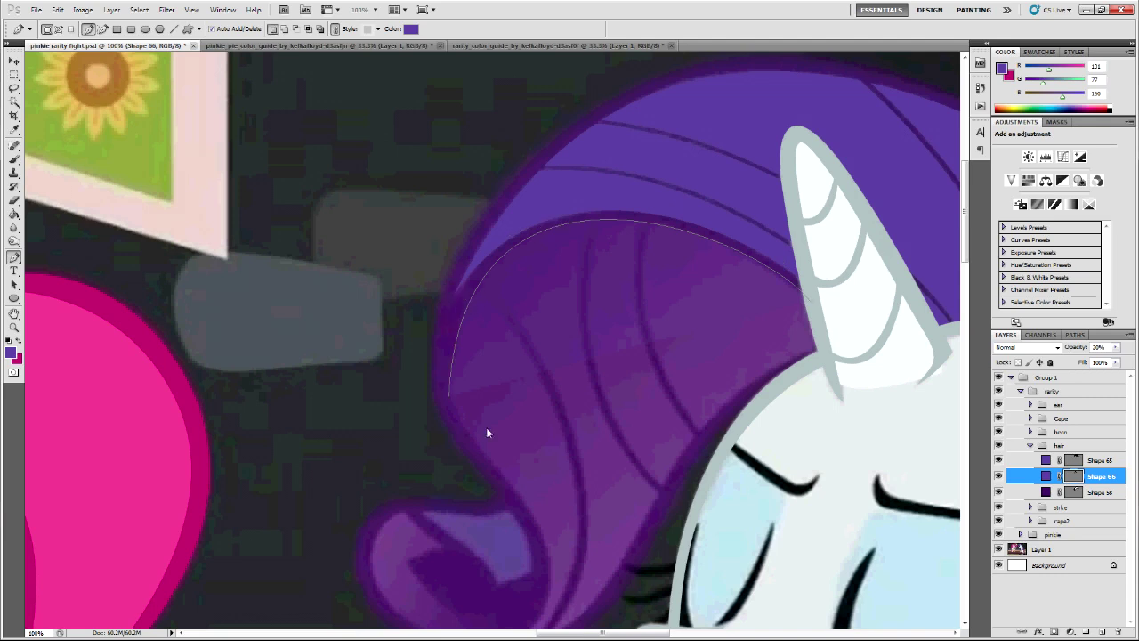
- Continue the new shape's outline down the mane's front edge and around the inside of the curl to its base
scroll(485, 427, down, 5)
ctrl+click(445, 304)
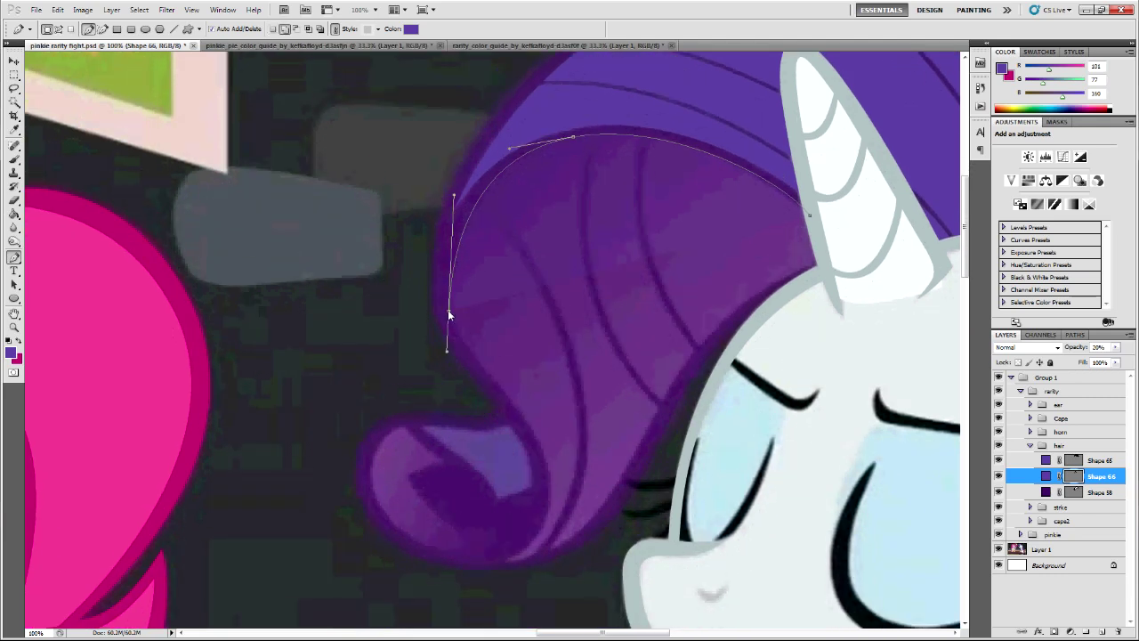
drag(460, 350, 467, 348)
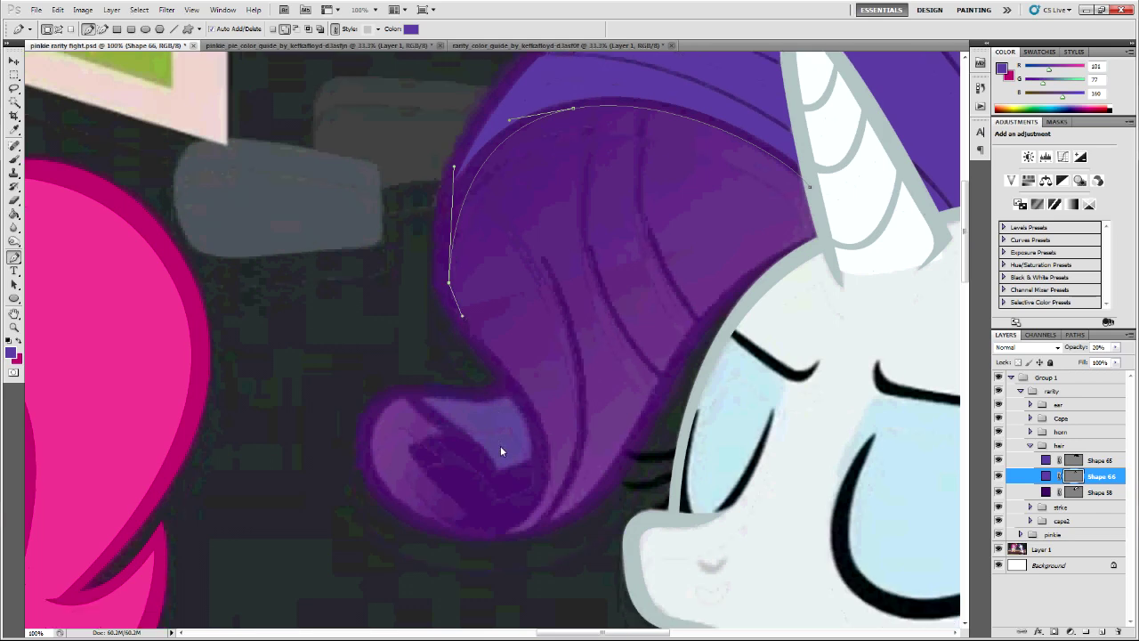
scroll(501, 445, down, 6)
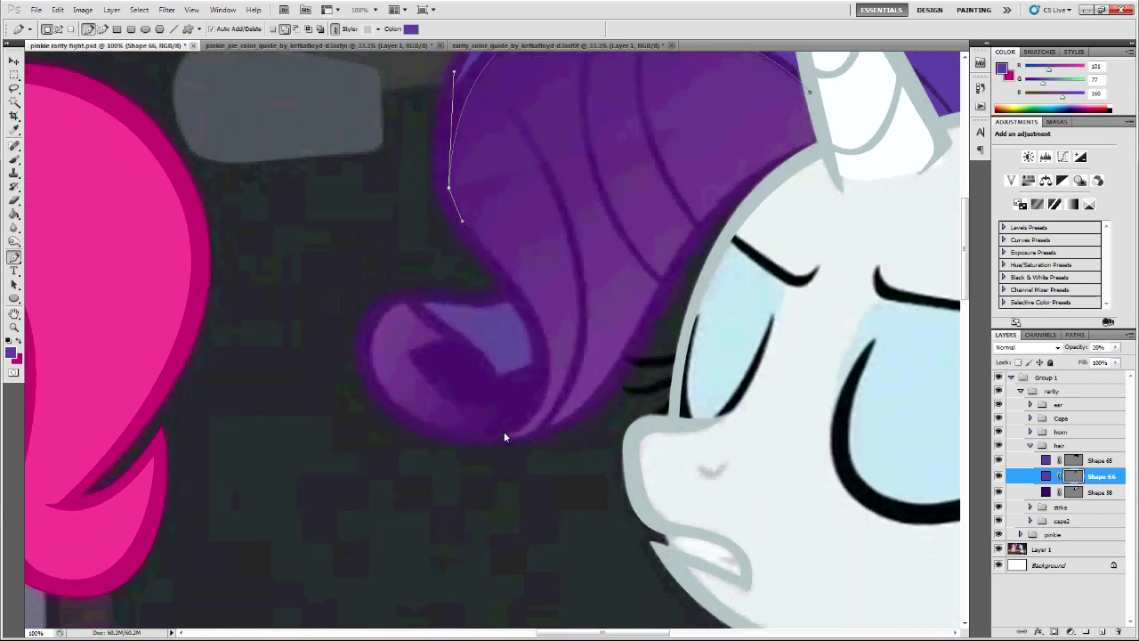
drag(503, 436, 631, 387)
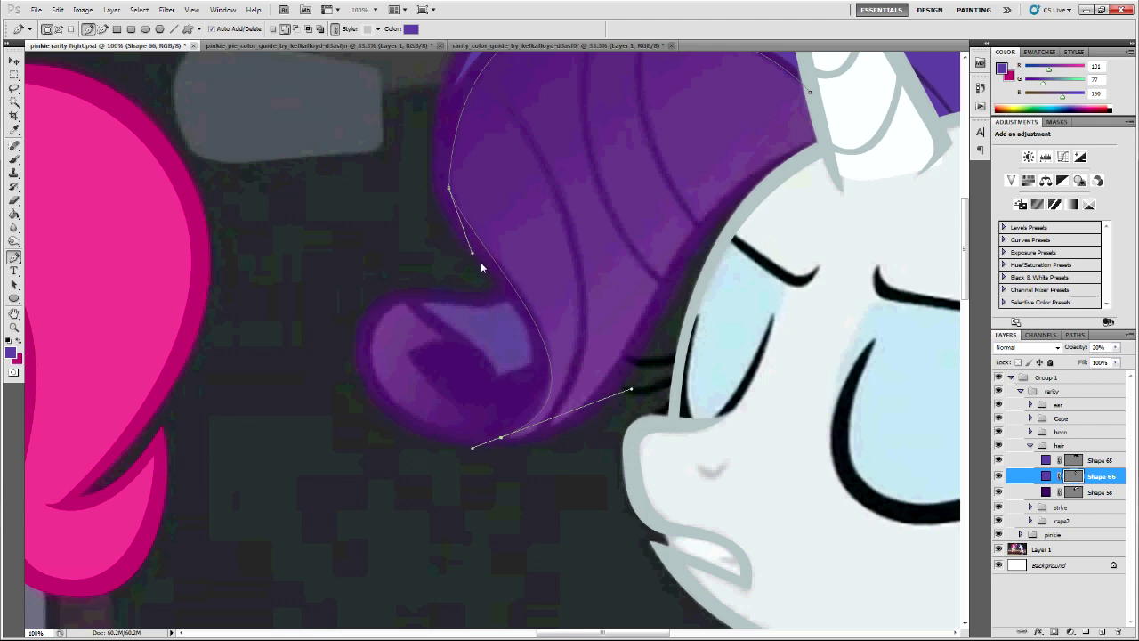
drag(550, 377, 550, 368)
drag(549, 310, 551, 304)
scroll(498, 427, down, 1)
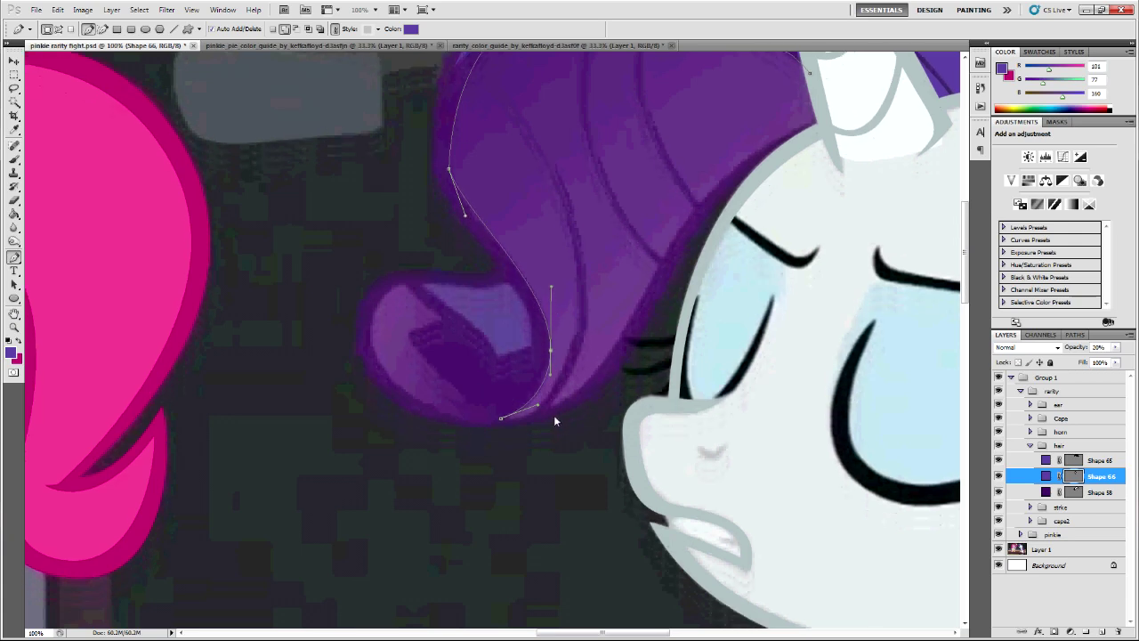
drag(502, 422, 526, 419)
- Trace the mane's inner edge from the curl's base up along the forehead and close the shape at the horn
scroll(598, 407, up, 1)
scroll(623, 373, up, 1)
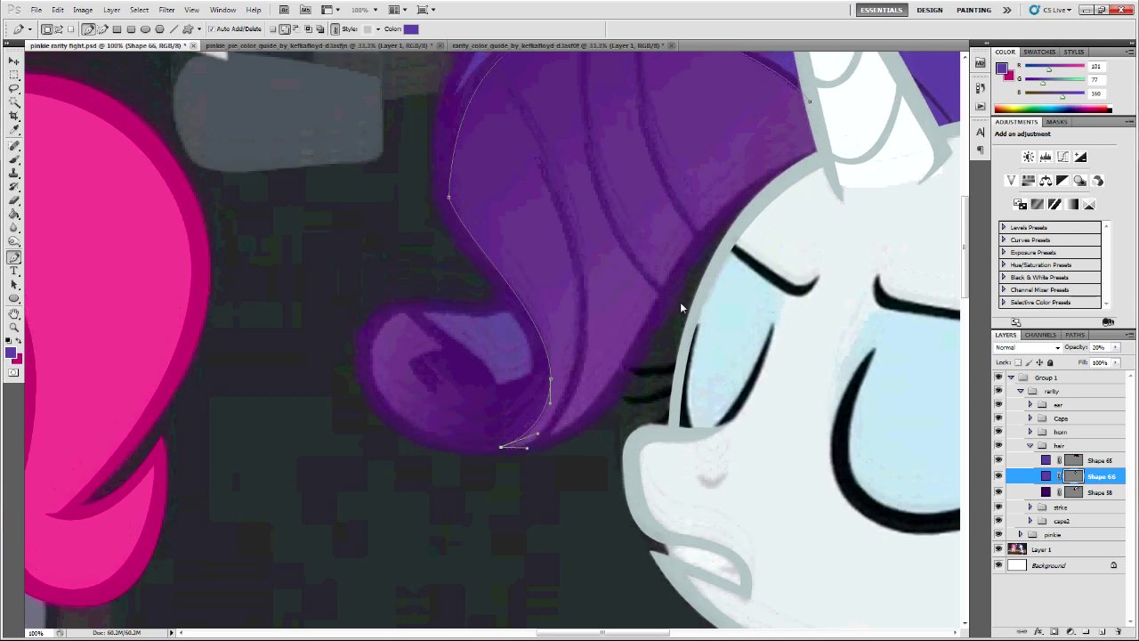
drag(813, 151, 920, 145)
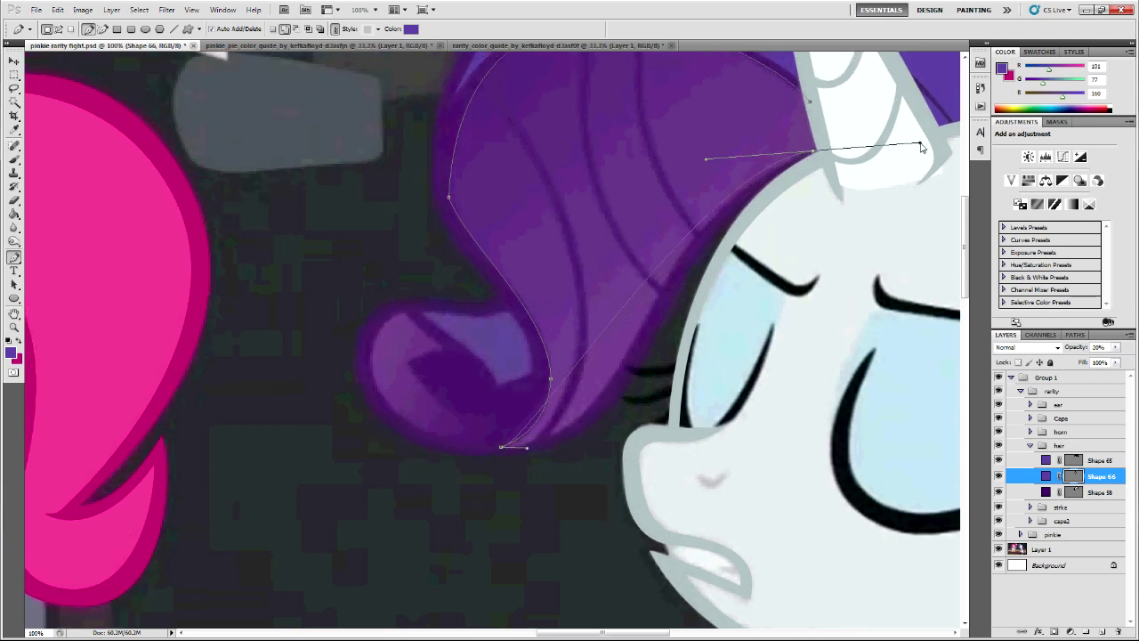
click(553, 381)
drag(561, 385, 681, 259)
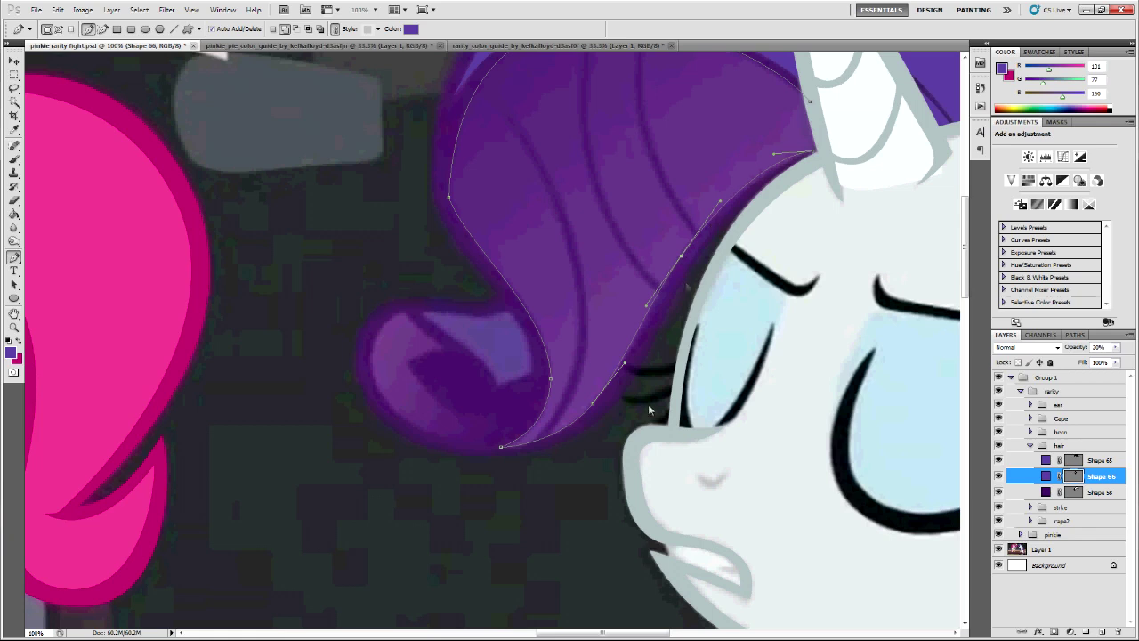
drag(600, 409, 598, 404)
click(681, 258)
drag(819, 153, 916, 149)
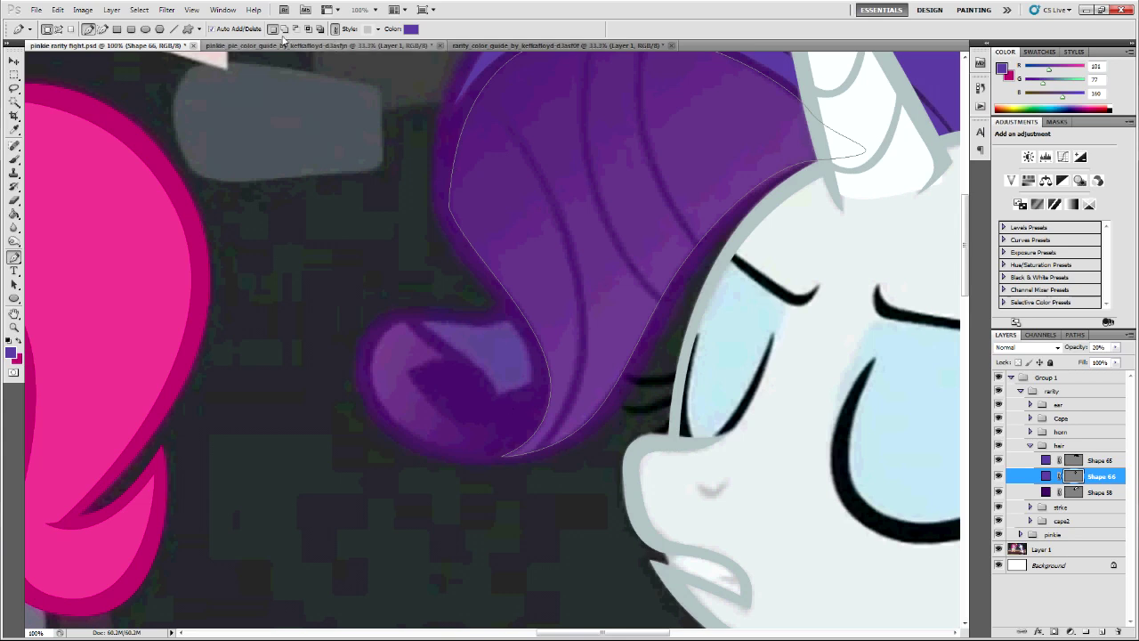
- Subtract the long front crease running from the mane's front edge down to the curl's base from Shape 66
click(295, 29)
drag(529, 457, 553, 422)
drag(479, 113, 651, 384)
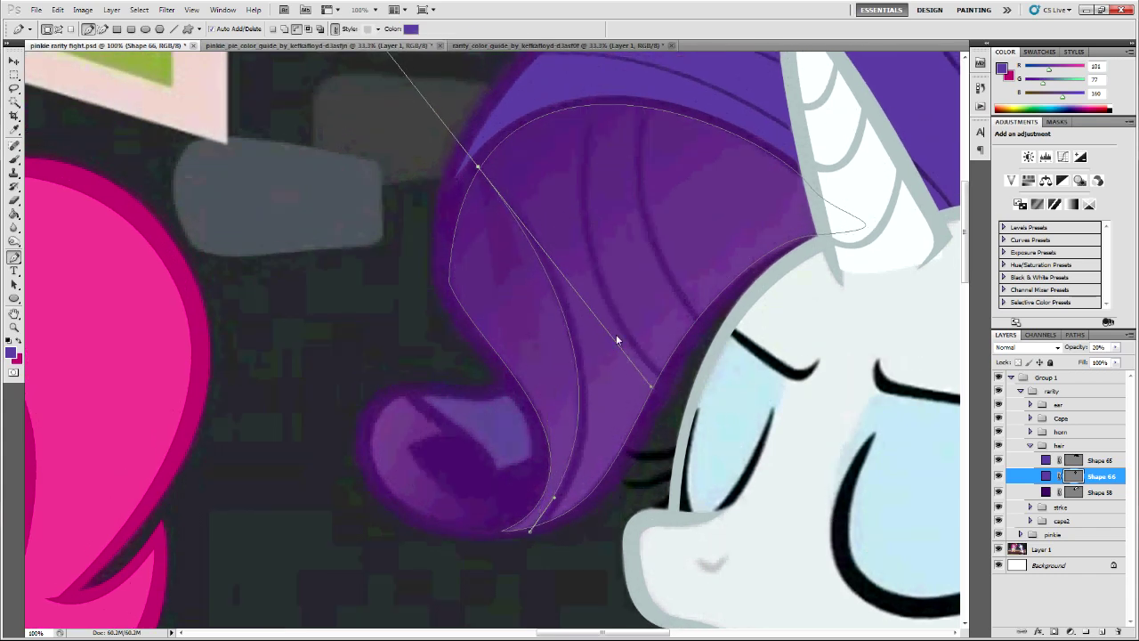
drag(489, 165, 523, 217)
scroll(587, 365, down, 1)
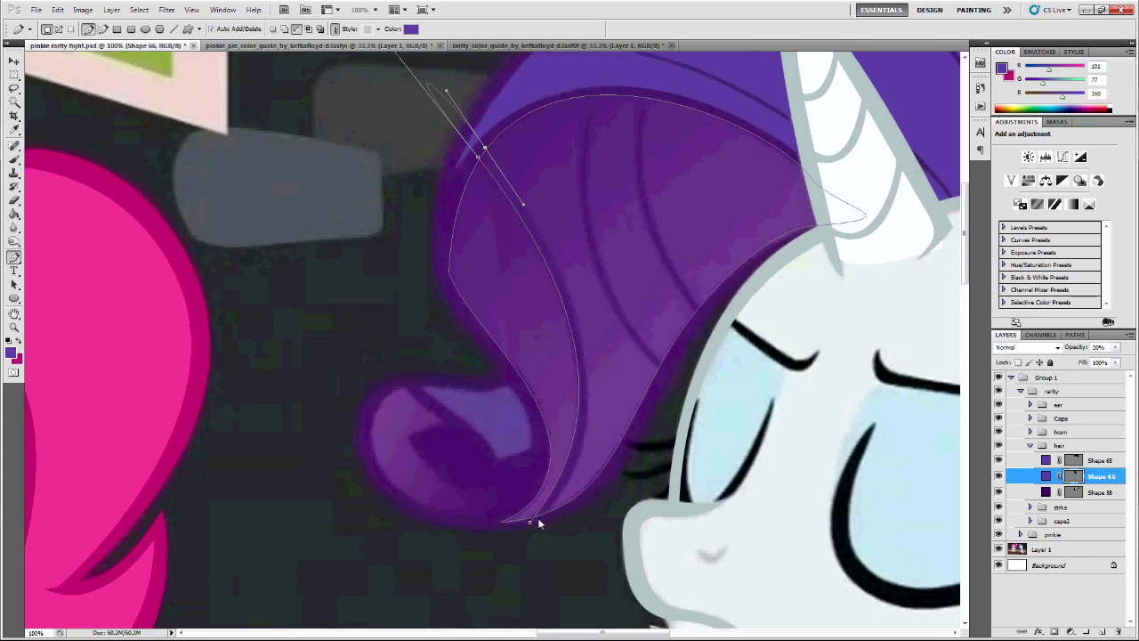
drag(530, 522, 546, 514)
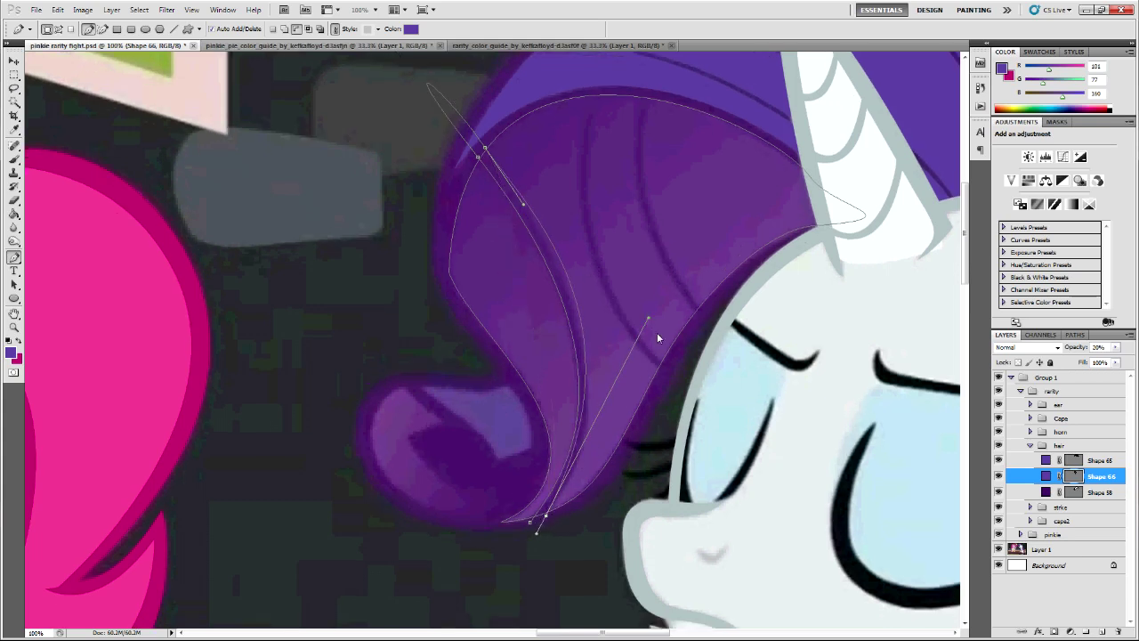
click(656, 385)
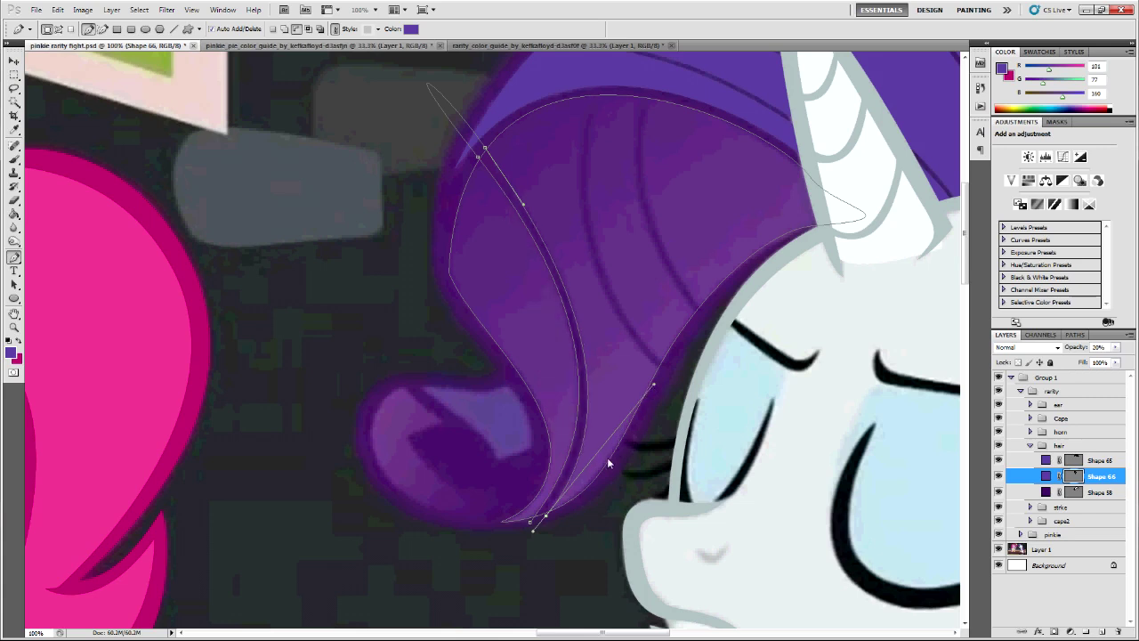
click(530, 526)
ctrl+click(572, 322)
ctrl+click(573, 322)
drag(650, 381, 648, 394)
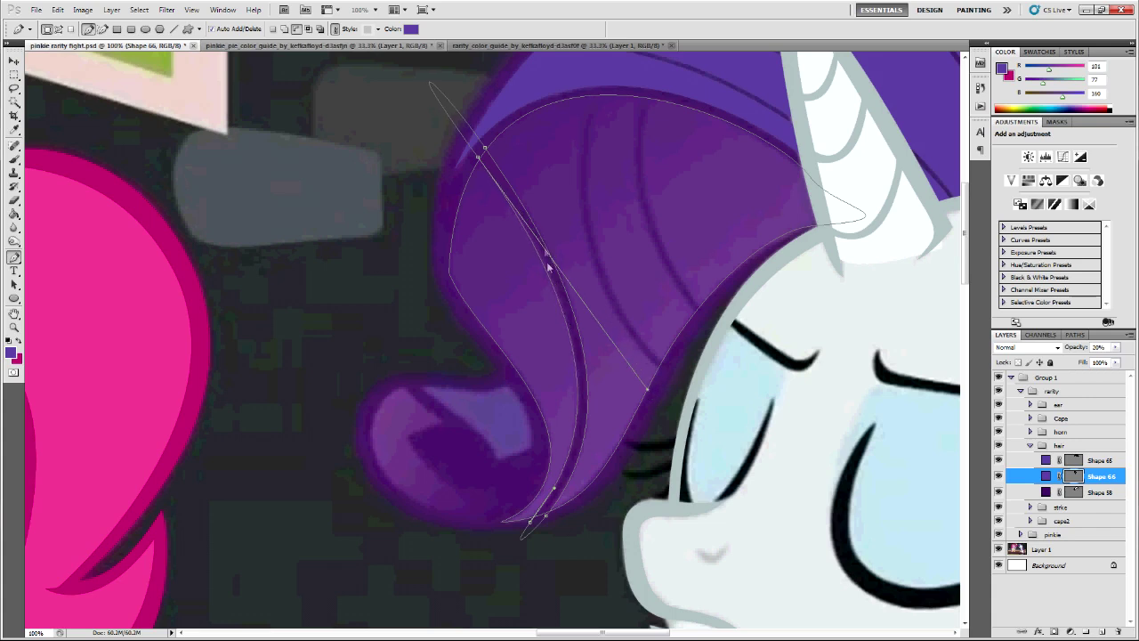
- Trace the first edge of the middle crease on Shape 66, from the mane's inner edge by the forehead up to its upper edge
drag(529, 223, 637, 370)
scroll(667, 411, up, 1)
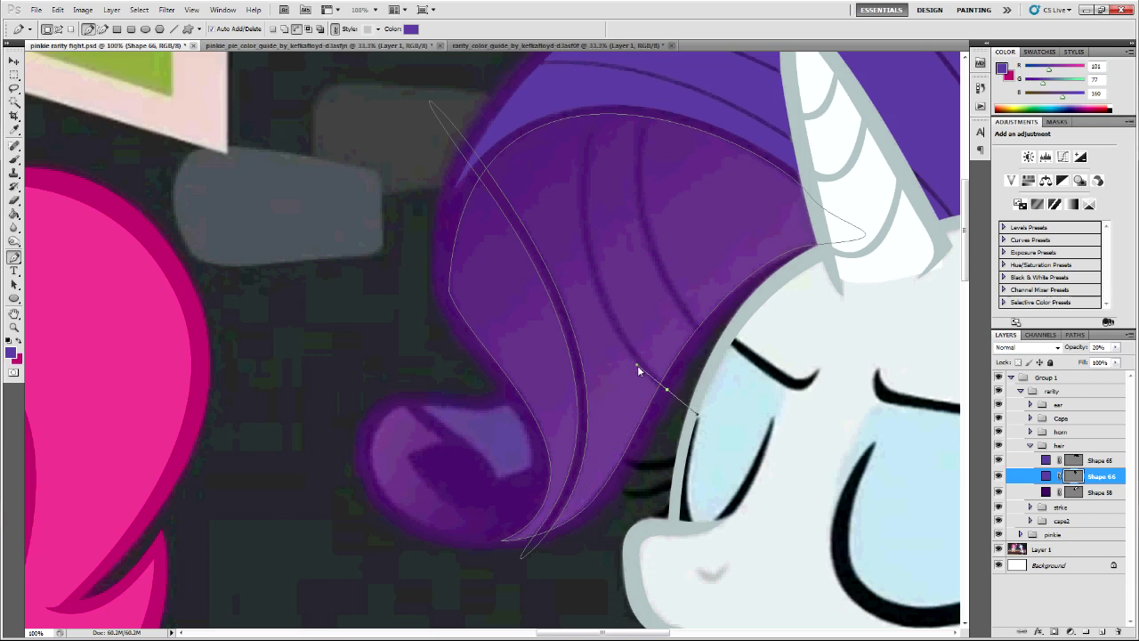
drag(593, 112, 540, 280)
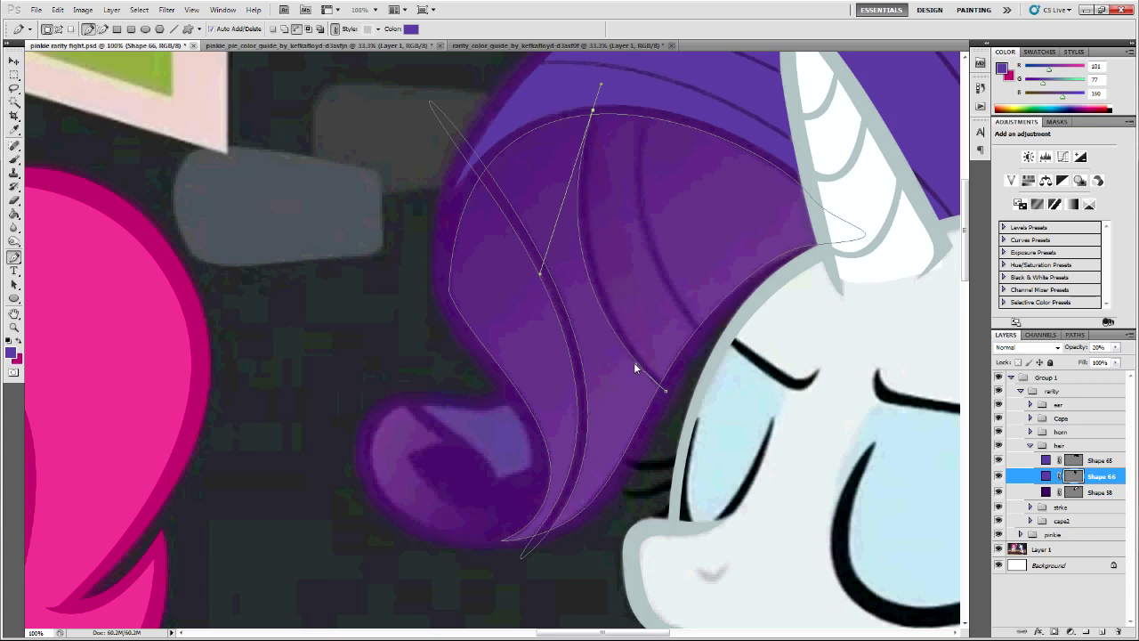
mouse_move(600, 109)
mouse_down()
mouse_move(590, 145)
mouse_move(606, 117)
mouse_up()
click(667, 392)
ctrl+click(540, 273)
ctrl+click(599, 307)
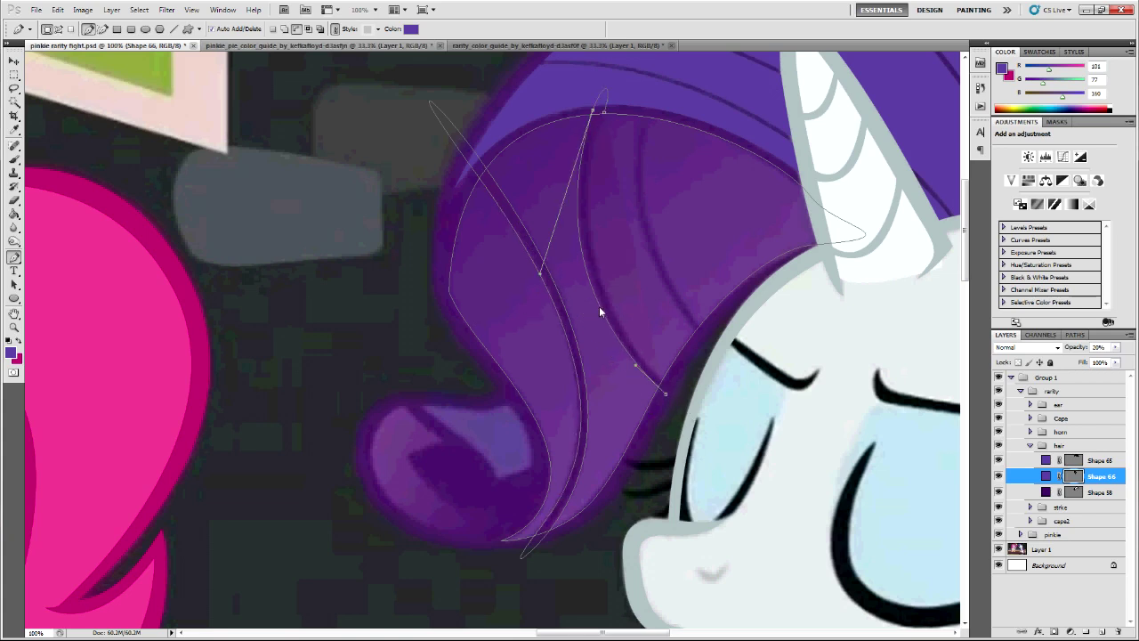
- Trace the middle crease's other edge as a thin sliver, close the subtracted path, and refine the curve at its upper tip
drag(541, 273, 543, 269)
drag(665, 389, 740, 445)
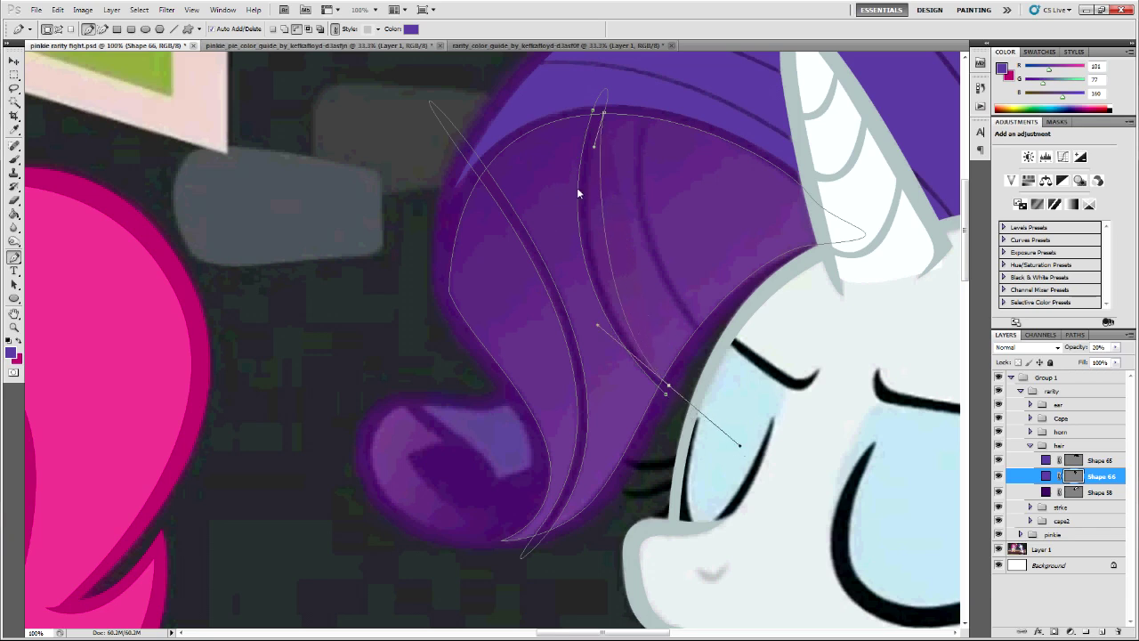
drag(599, 326, 555, 266)
ctrl+click(666, 399)
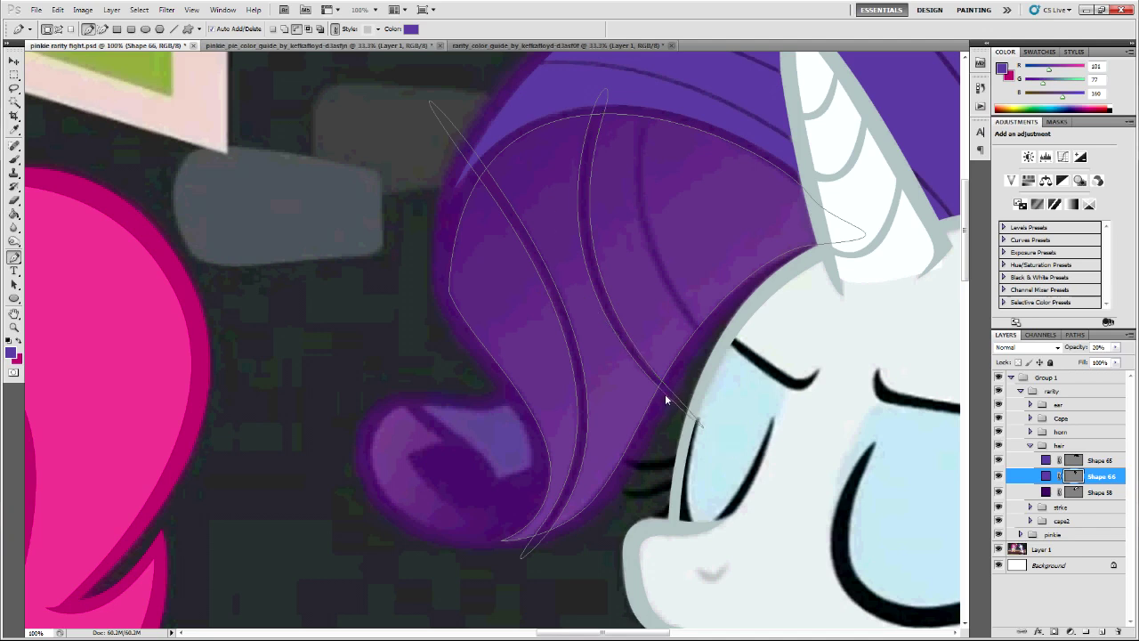
scroll(656, 419, up, 3)
ctrl+click(603, 145)
drag(600, 145, 602, 147)
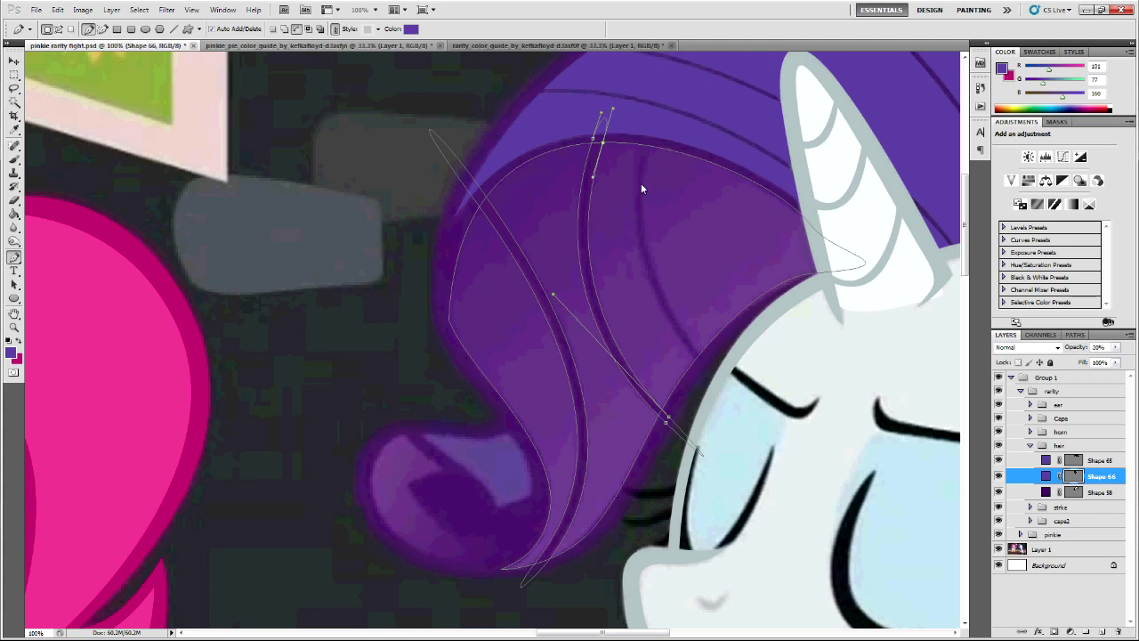
- Subtract the crease nearest the horn from Shape 66, running from the mane's upper edge down to the forehead
drag(642, 134, 637, 167)
drag(700, 360, 791, 456)
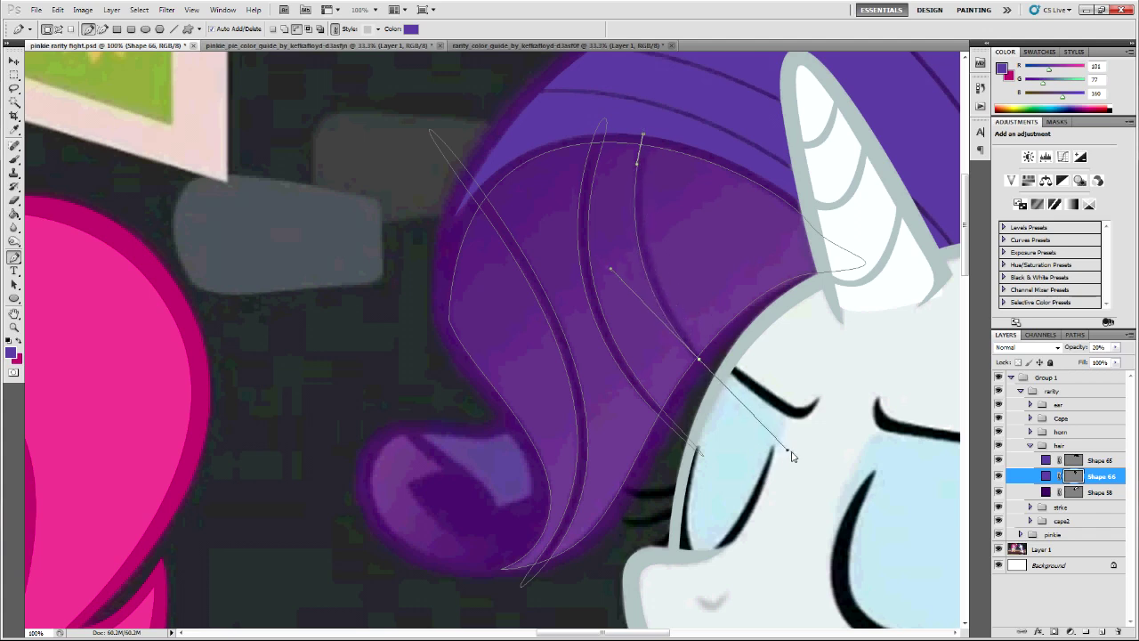
drag(705, 358, 688, 335)
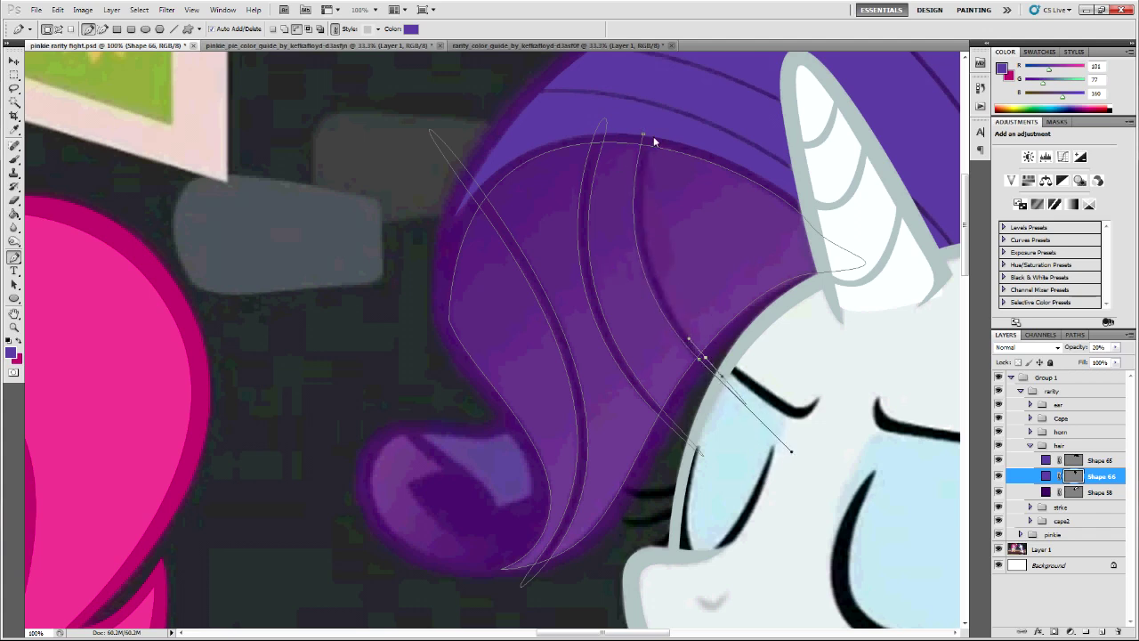
drag(651, 133, 623, 267)
click(702, 360)
drag(699, 360, 704, 363)
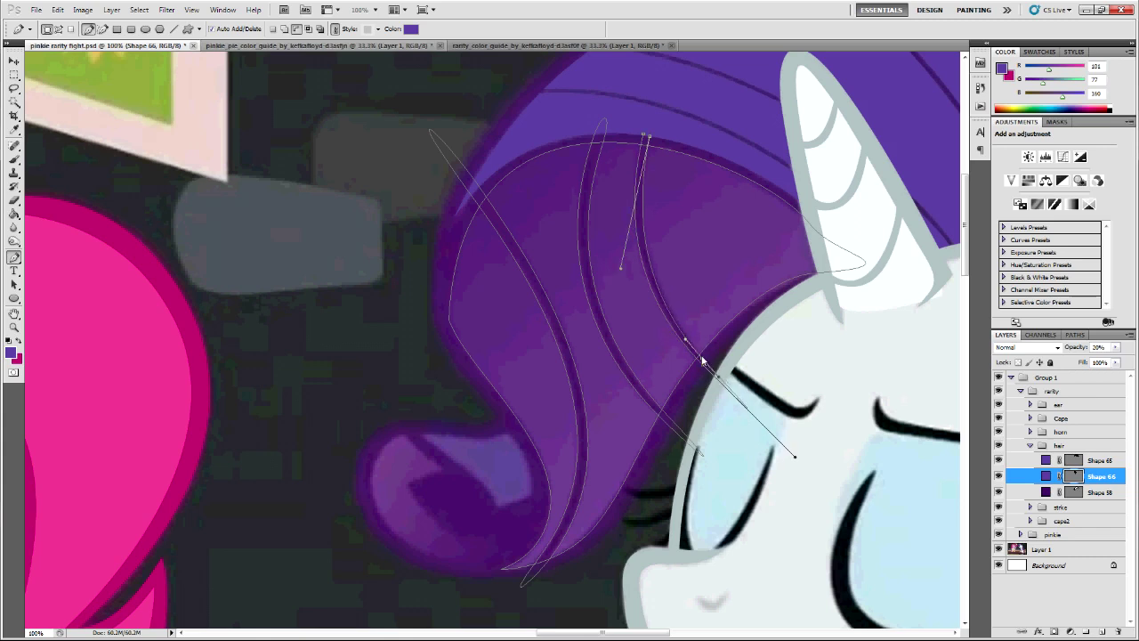
key(Return)
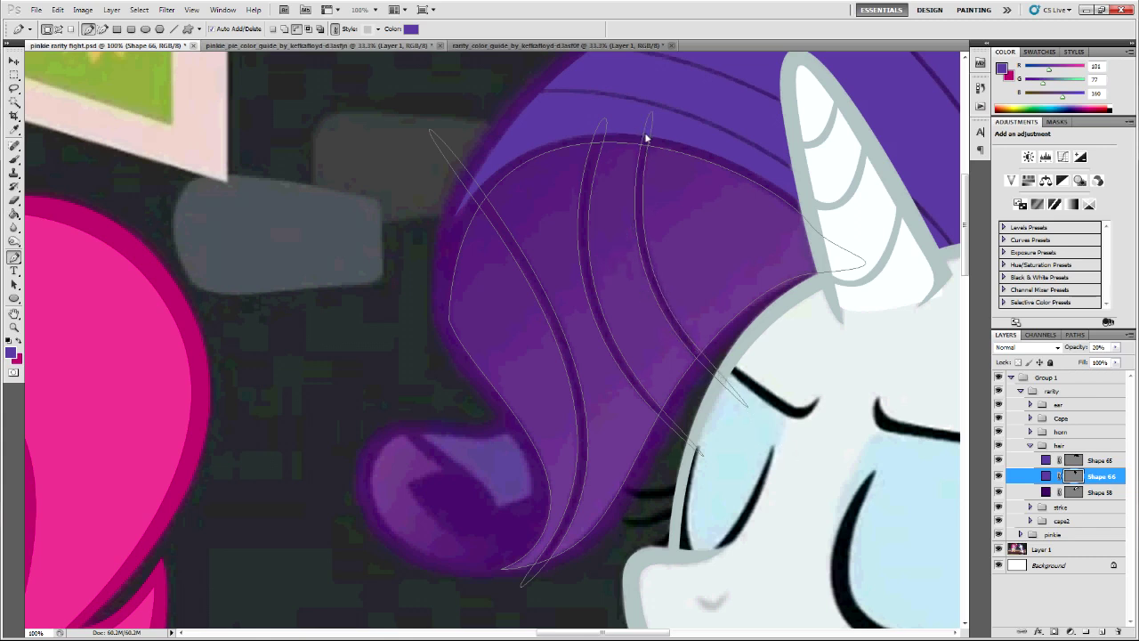
- Restore Shape 66 and Shape 58 in the hair group to 100% opacity
scroll(637, 357, down, 1)
key(ctrl+minus)
key(ctrl+minus)
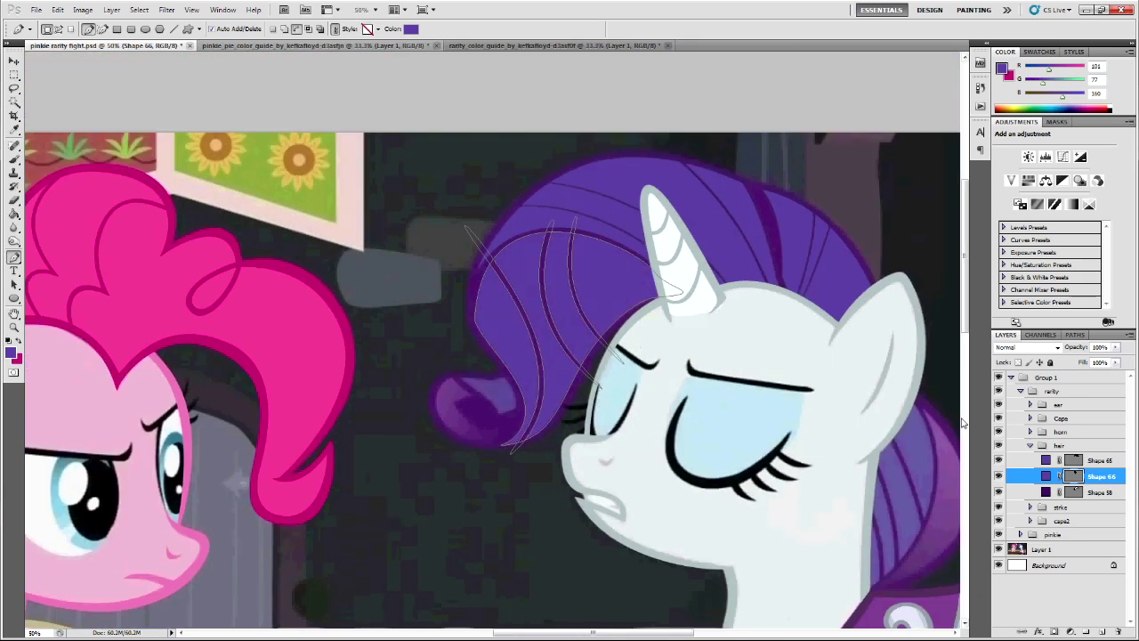
click(1053, 434)
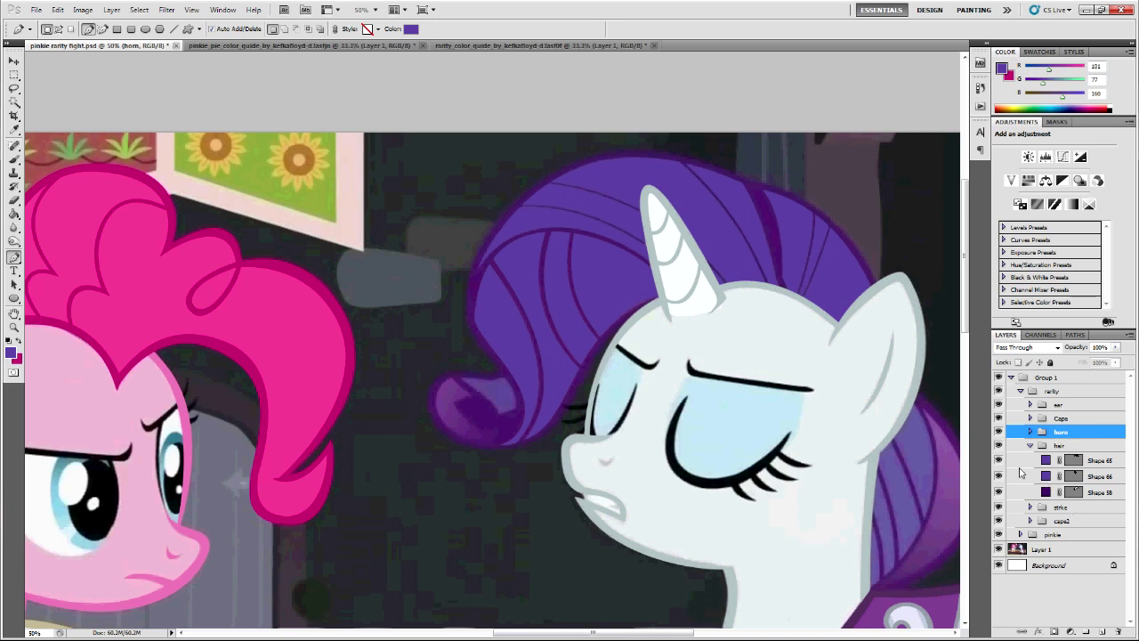
click(1096, 493)
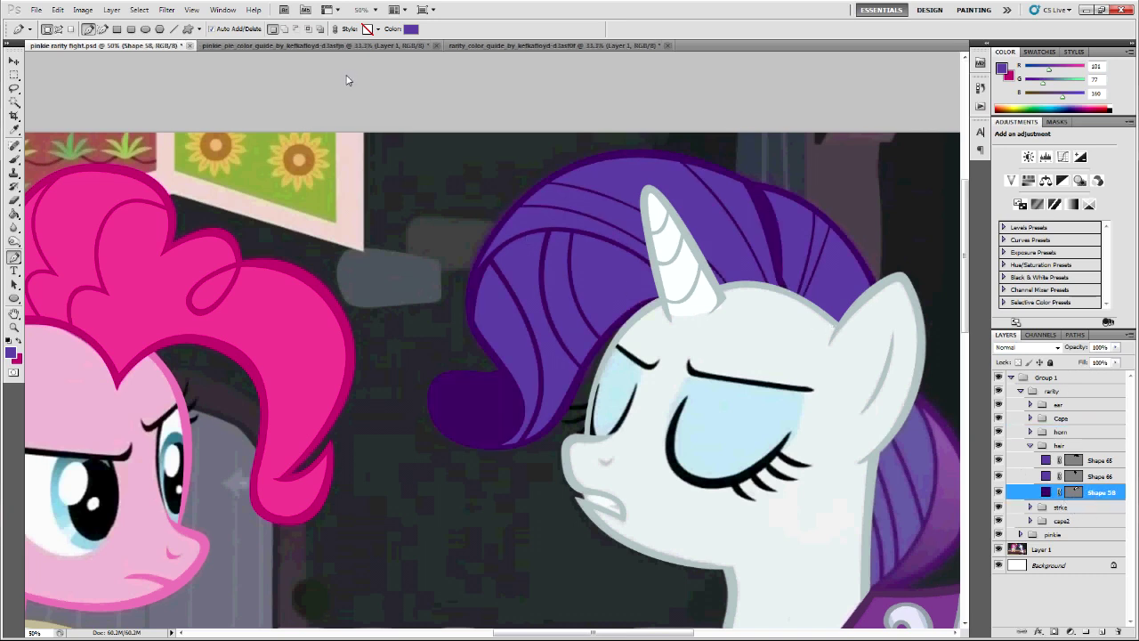
- Sample the light and dark Hair Gradient swatches from Rarity's color guide as background and foreground colors, then return to the pinkie rarity fight document
click(452, 45)
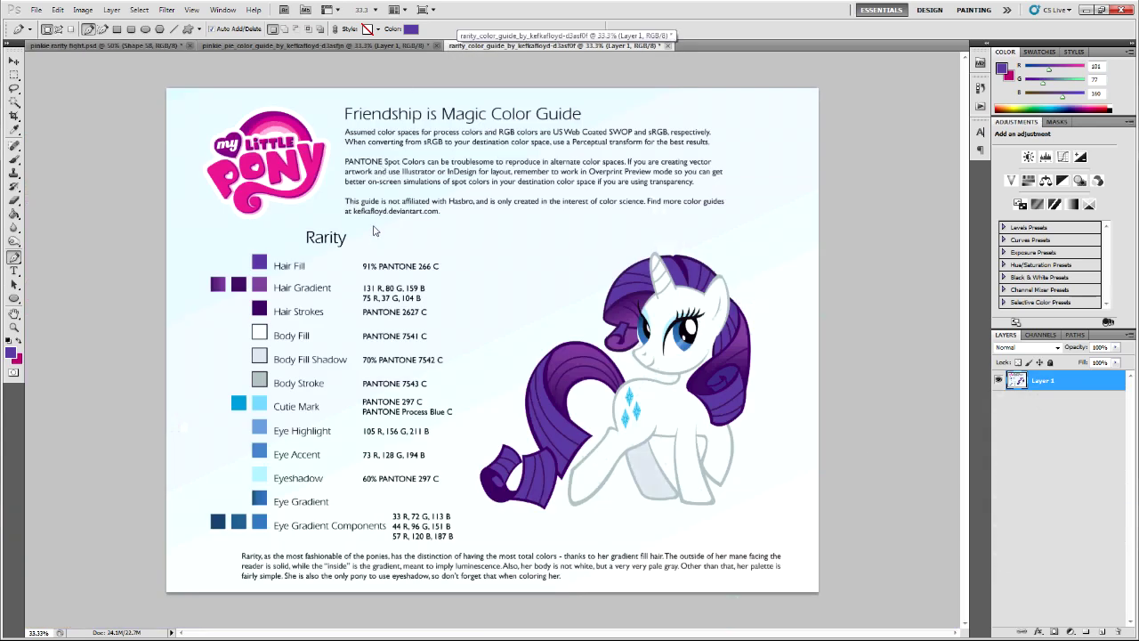
key(i)
click(256, 287)
click(238, 285)
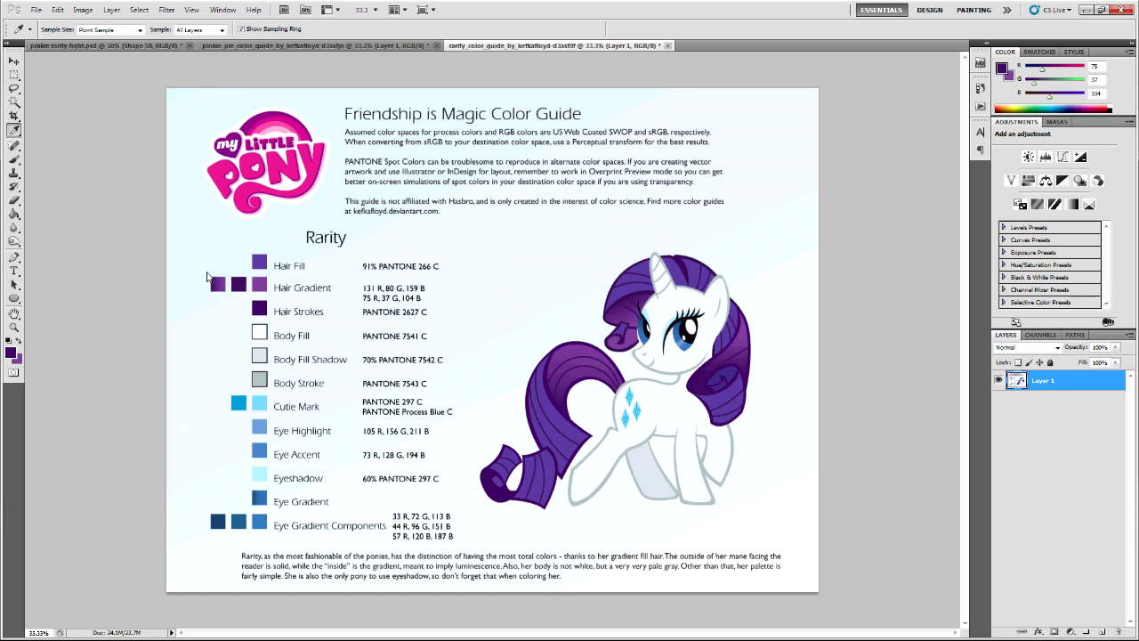
click(142, 46)
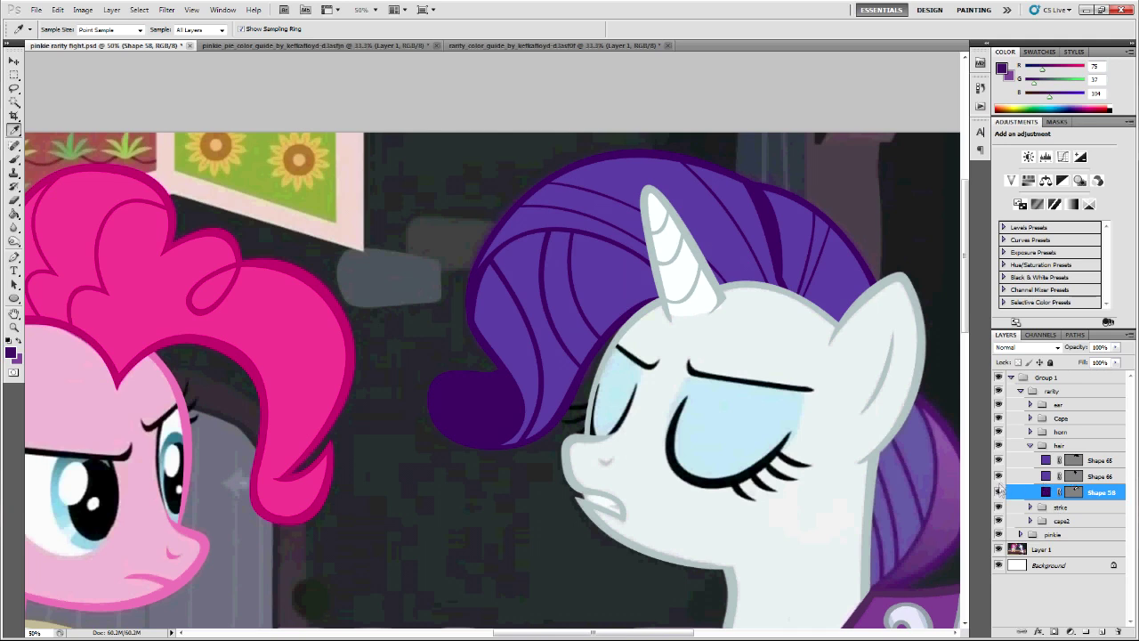
- Compare the mane layers with the reference and add a Gradient Overlay to Shape 66 using the sampled purples, angled at about -58°
click(999, 491)
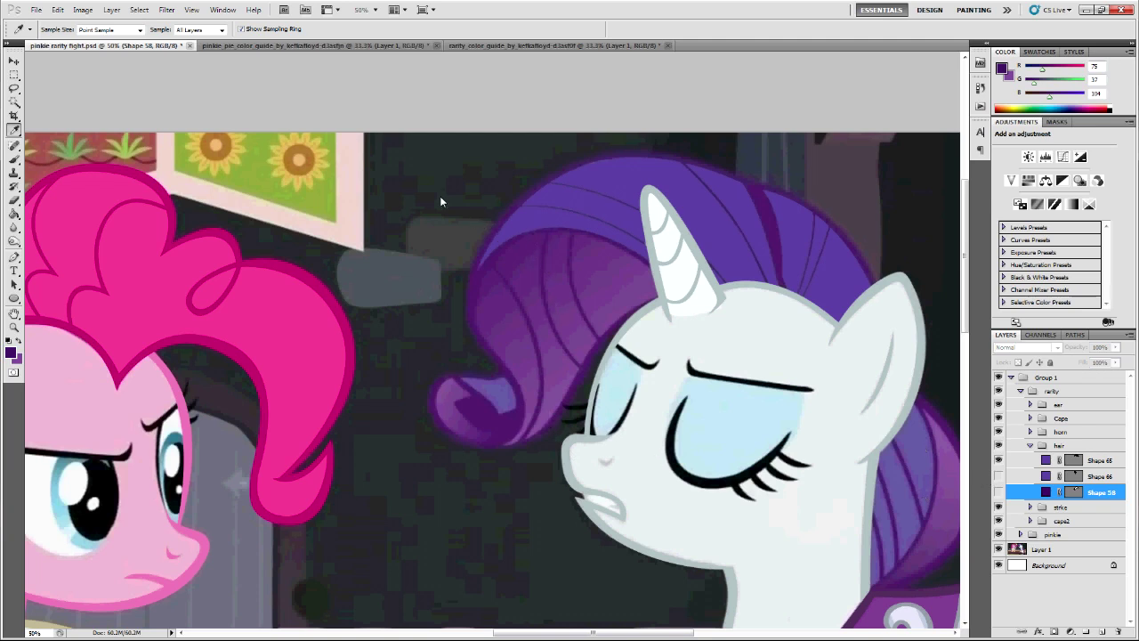
click(998, 476)
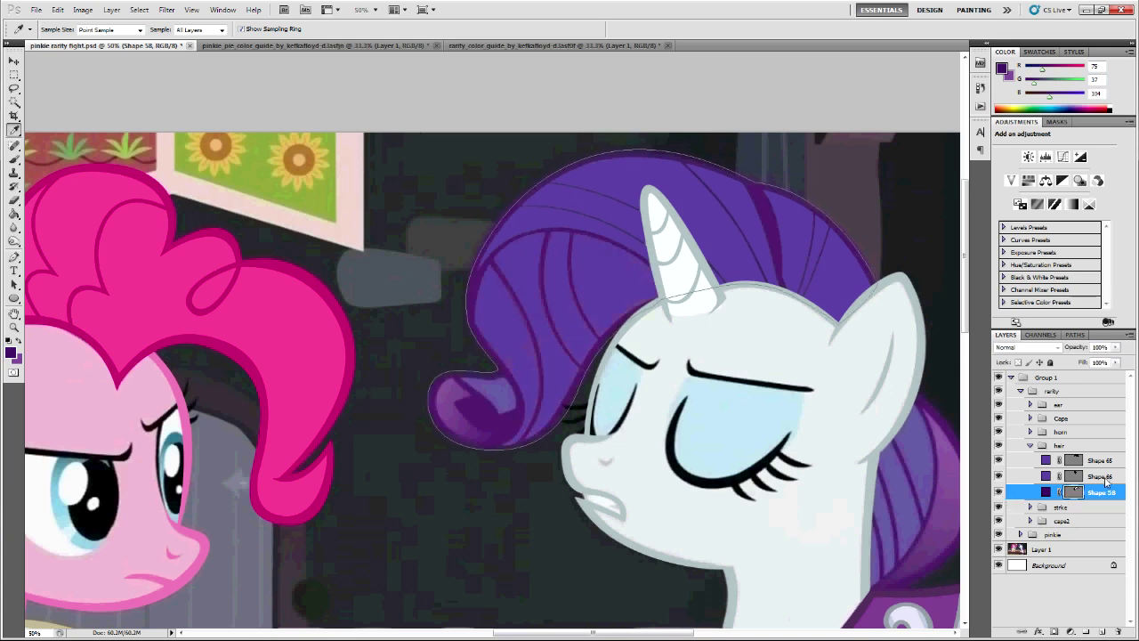
click(1068, 476)
click(1046, 631)
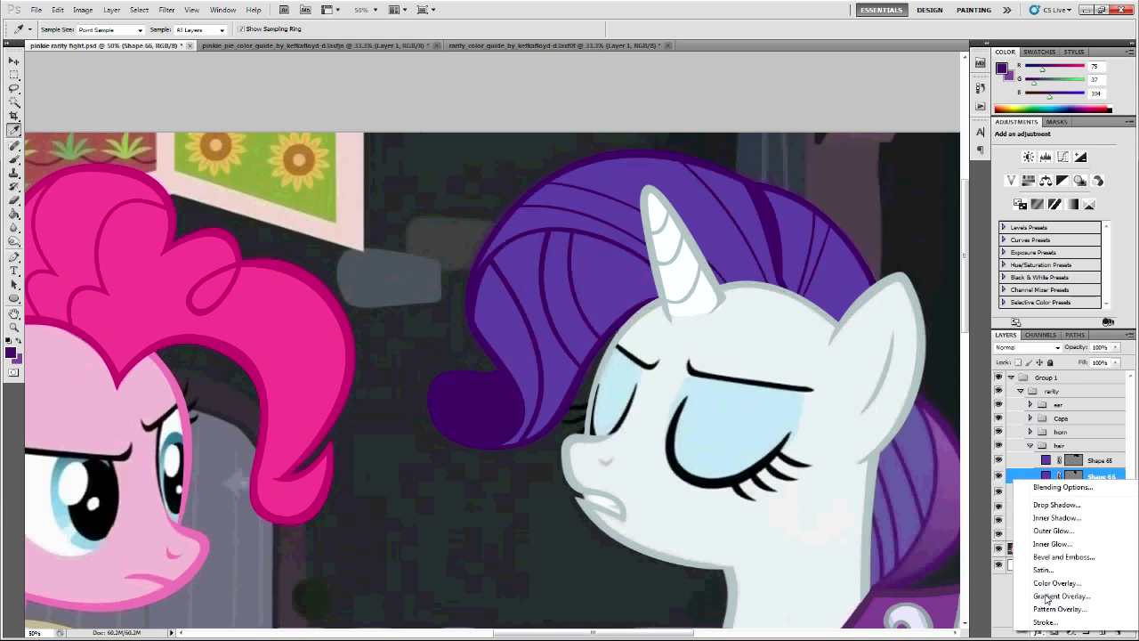
click(1061, 595)
click(257, 211)
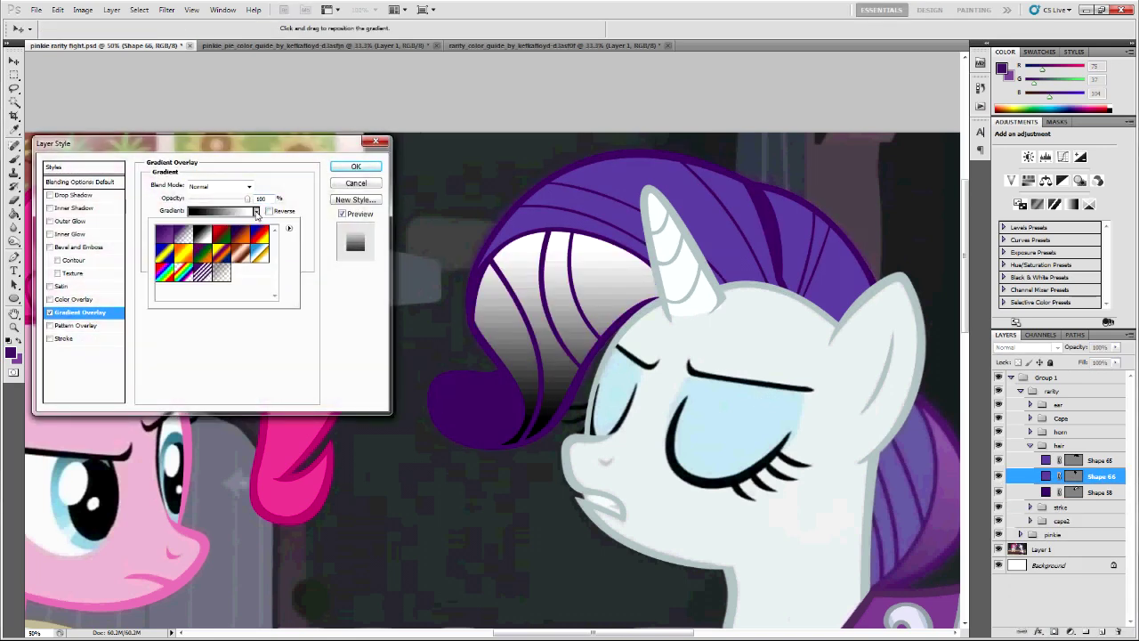
click(180, 245)
click(361, 323)
drag(199, 247, 203, 256)
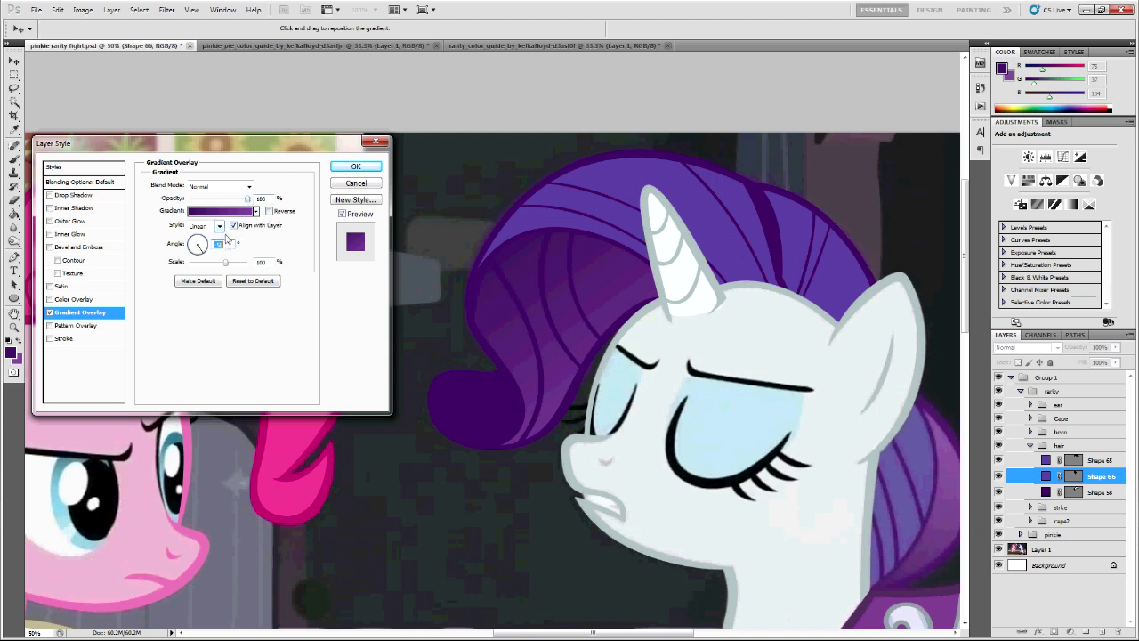
- Set Shape 66's gradient overlay to Linear style with a -62° angle and 90% scale
click(219, 225)
click(197, 238)
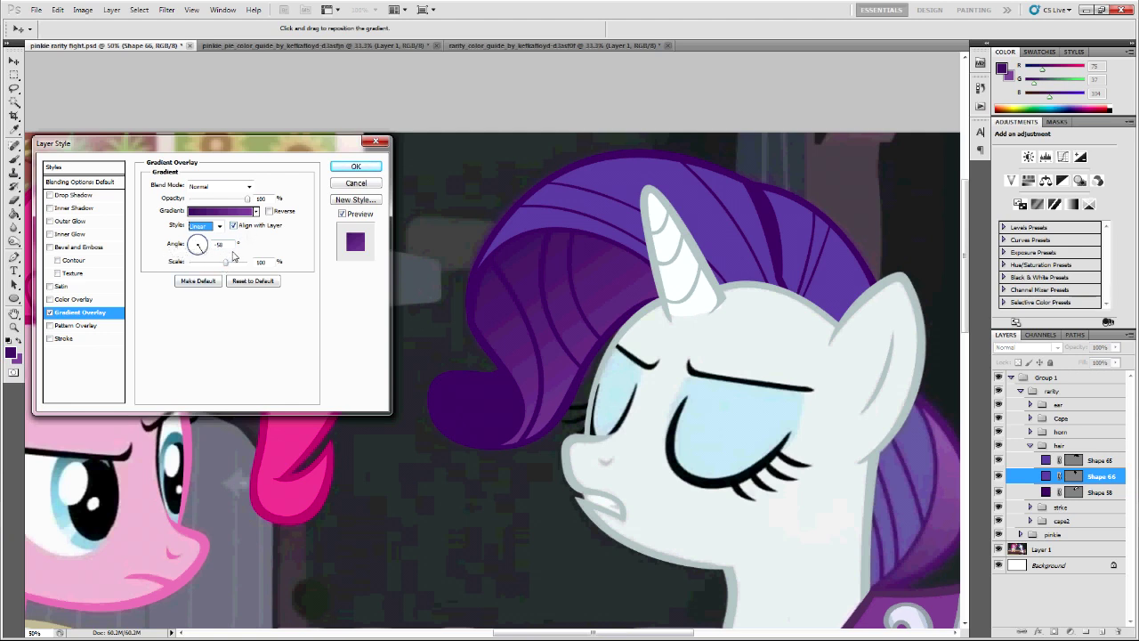
key(Tab)
text(-62)
key(Tab)
drag(249, 263, 176, 264)
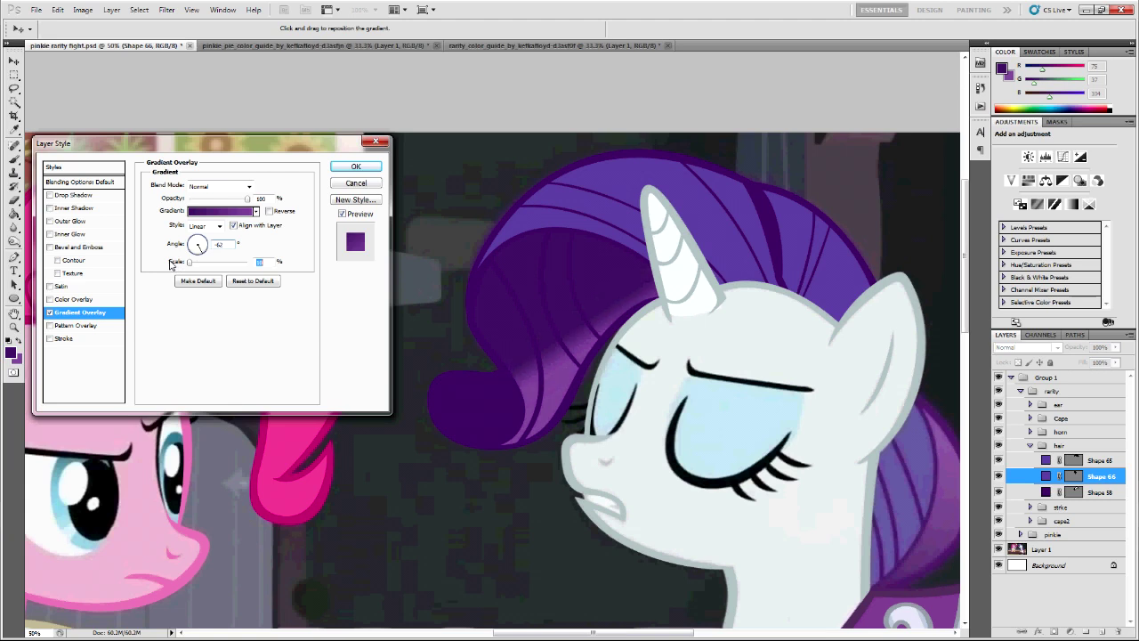
drag(170, 264, 220, 264)
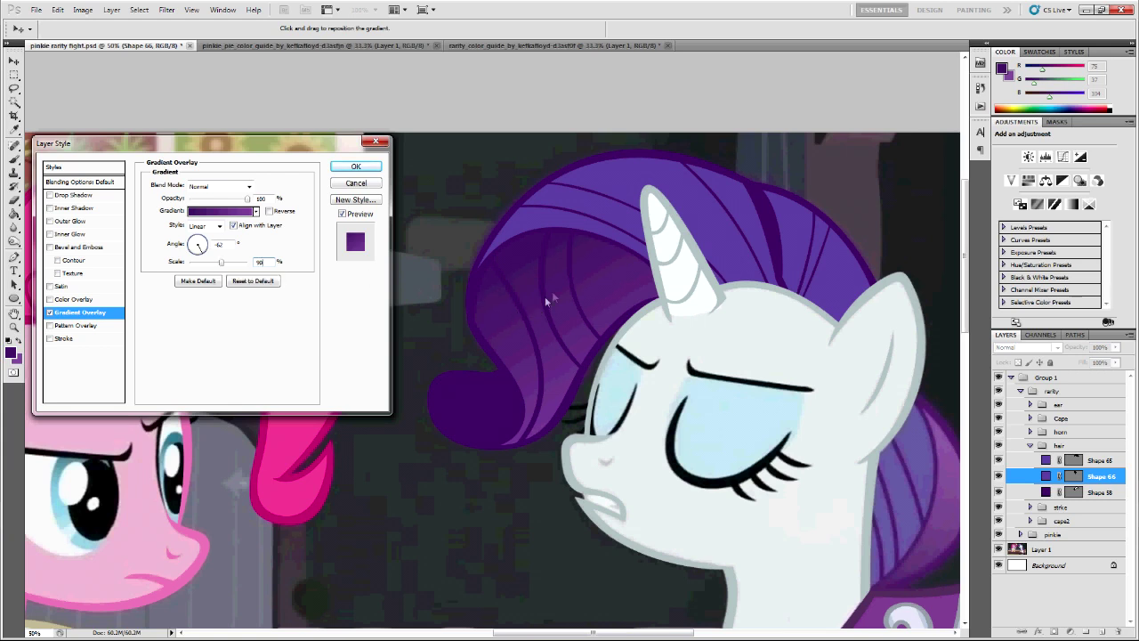
- Shift the gradient slightly within the front mane section, fine-tune its angle, and apply the layer style
mouse_move(526, 254)
mouse_down()
mouse_move(528, 265)
mouse_move(501, 218)
mouse_move(522, 279)
mouse_move(522, 263)
mouse_up()
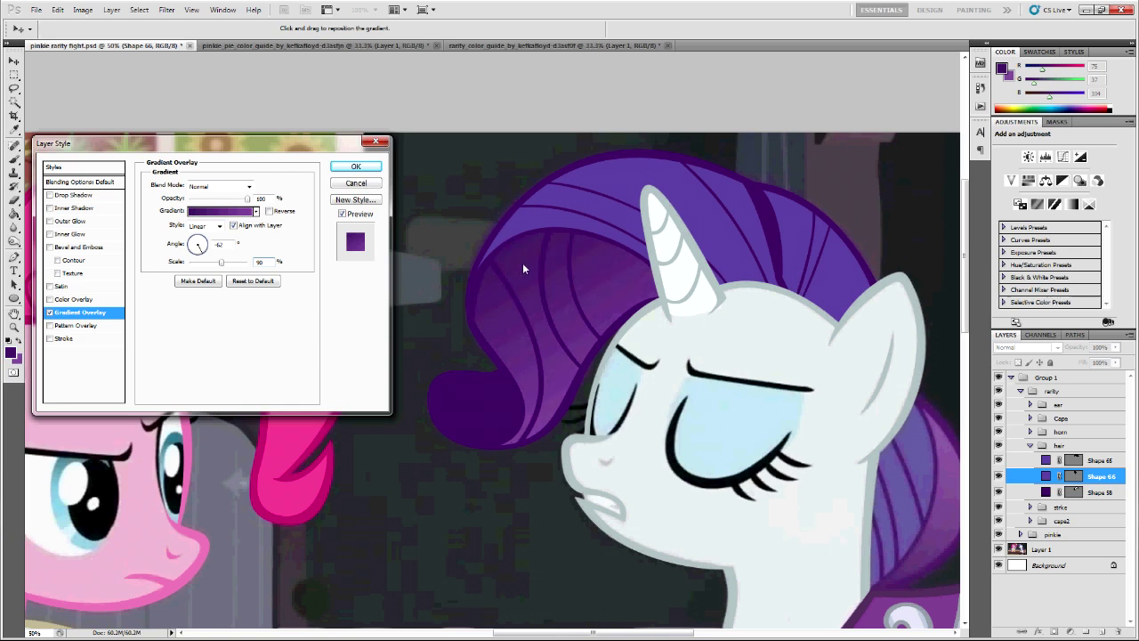
drag(203, 252, 206, 260)
click(355, 166)
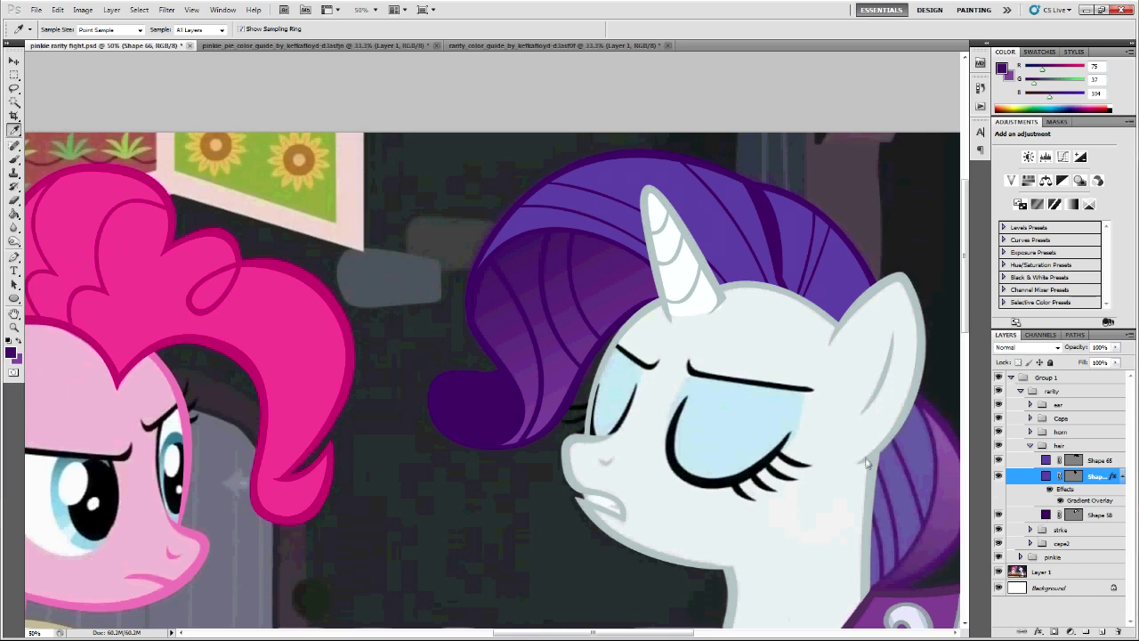
- Lower the opacity of the dark mane base, Shape 58, to 20% to reveal the curl in the reference
key(ctrl+minus)
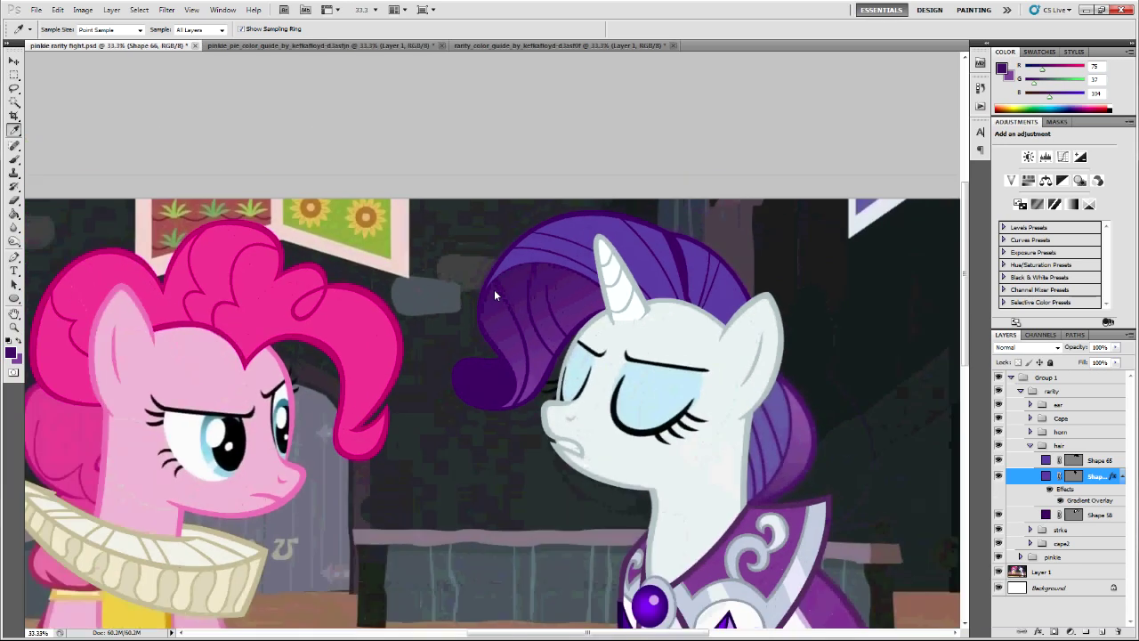
key(ctrl+plus)
key(ctrl+plus)
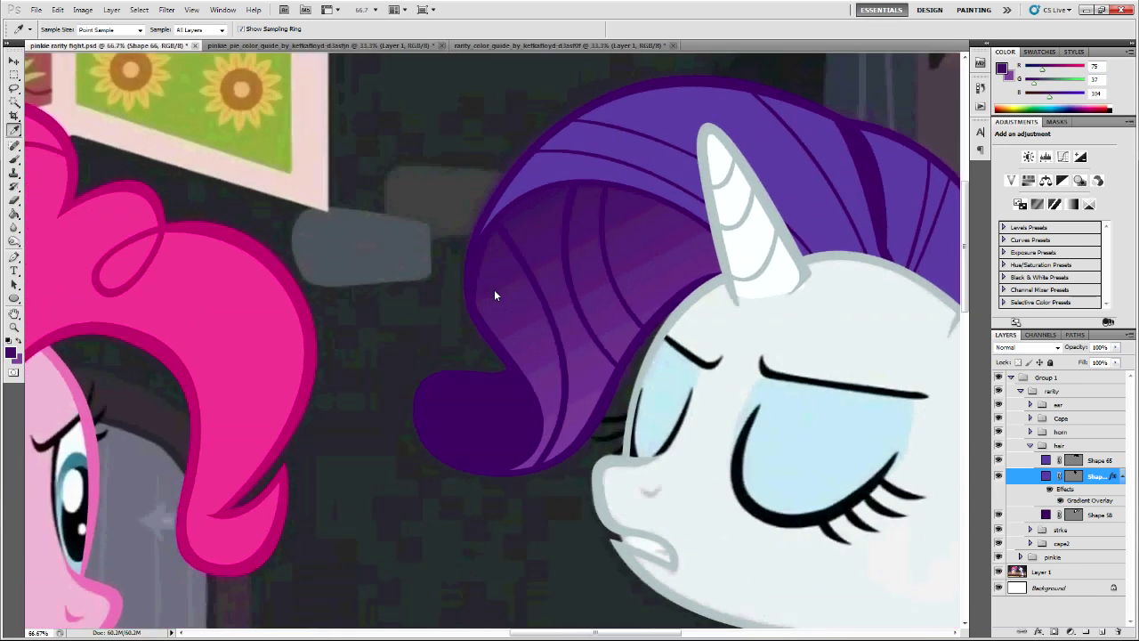
click(1090, 516)
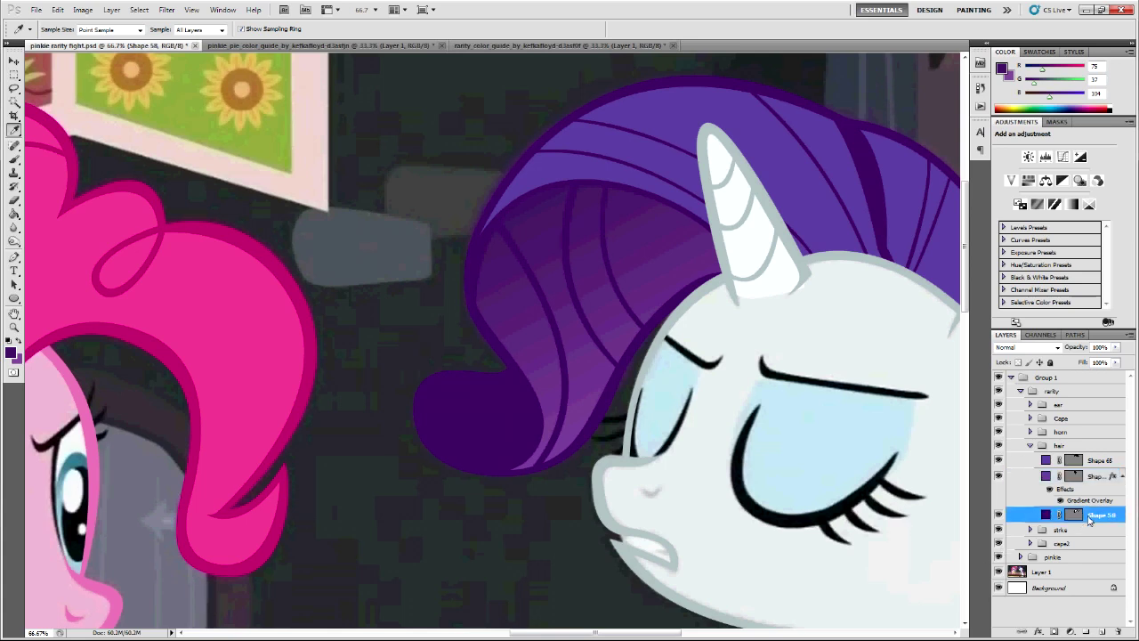
key(2)
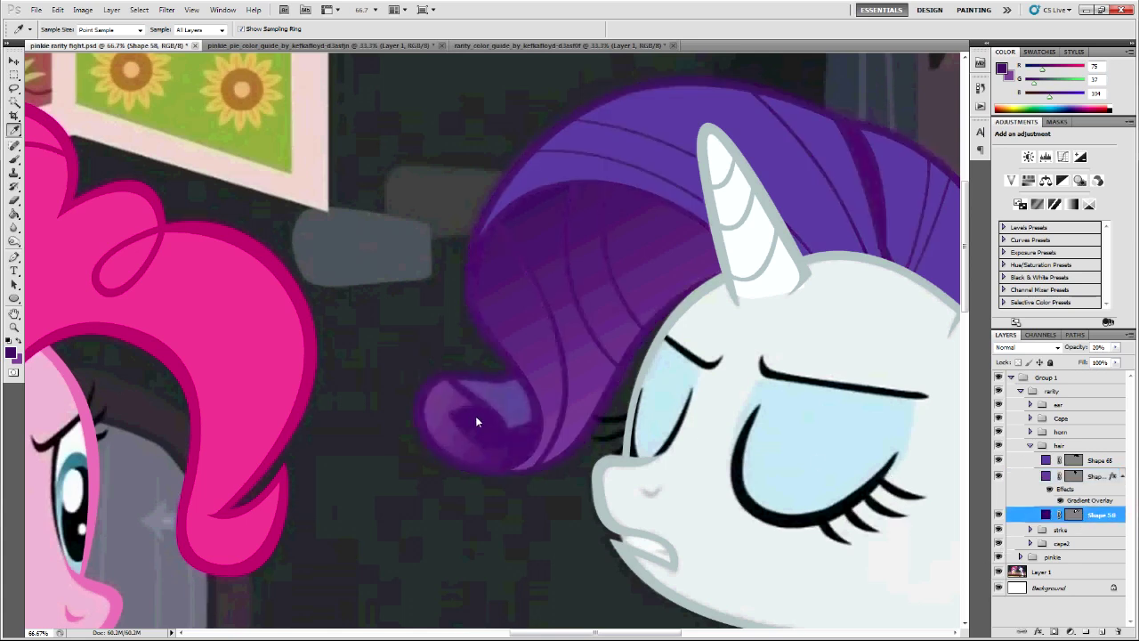
- Trace the blue patch inside the mane's curl as a new Pen tool shape at 20% opacity and refine its upper edge
key(o)
key(p)
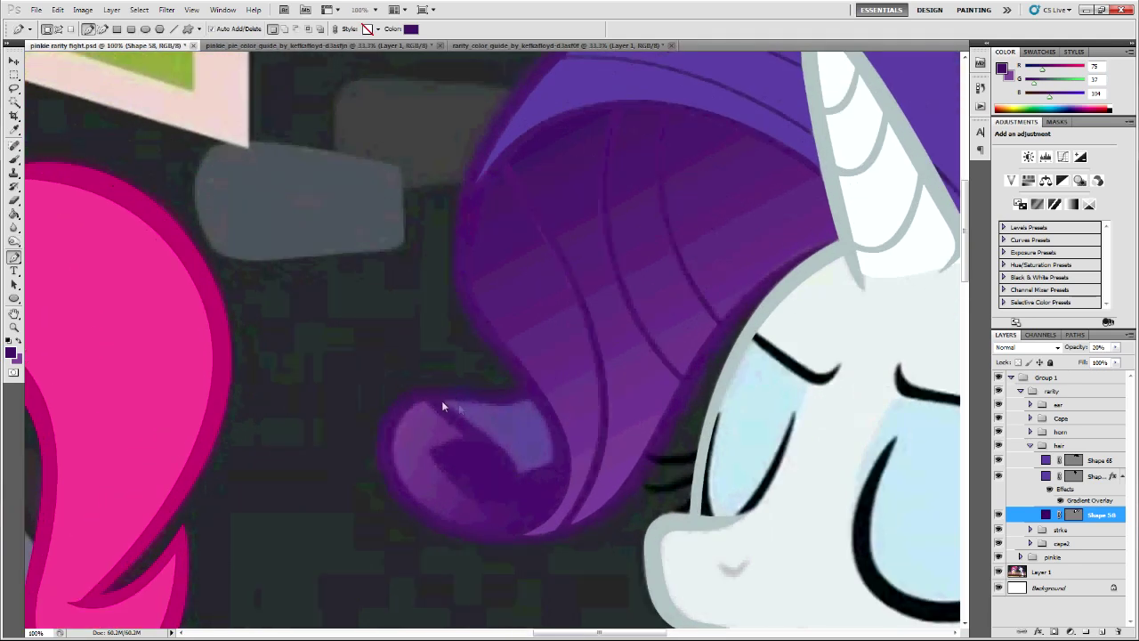
click(439, 401)
drag(516, 472, 516, 503)
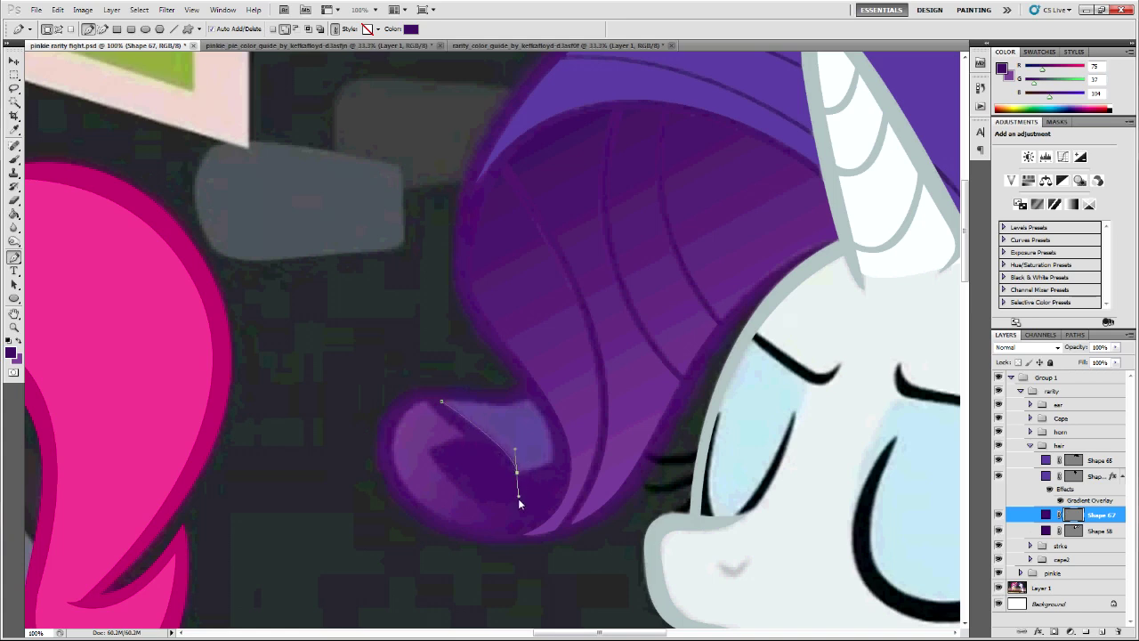
click(552, 463)
mouse_move(528, 400)
mouse_down()
mouse_move(501, 395)
mouse_move(512, 403)
mouse_up()
key(2)
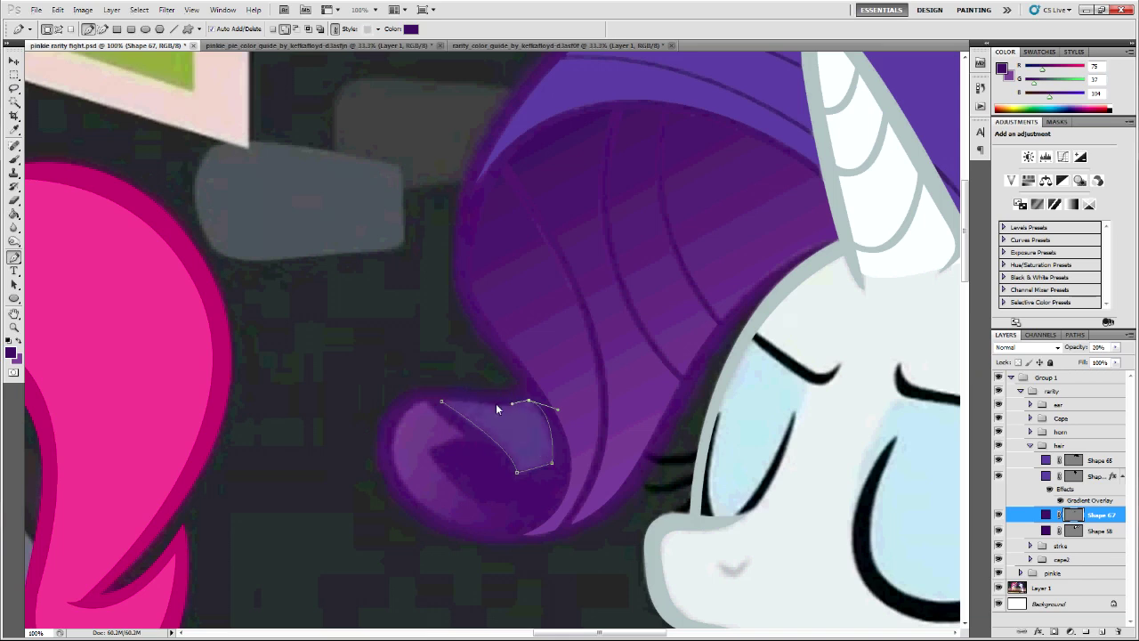
click(442, 402)
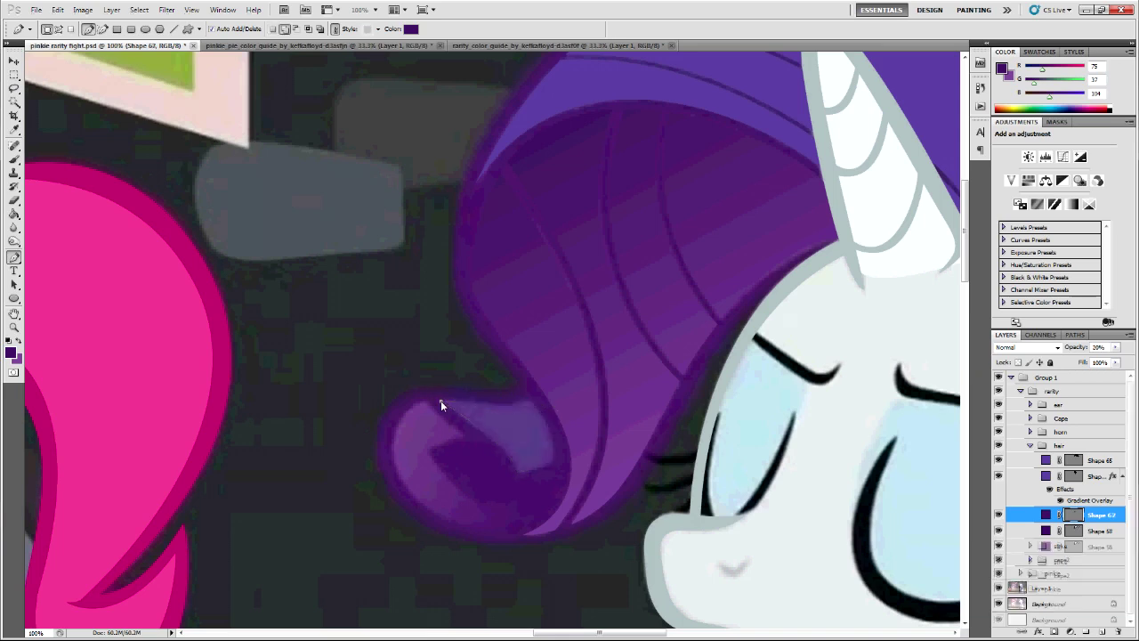
drag(500, 402, 558, 422)
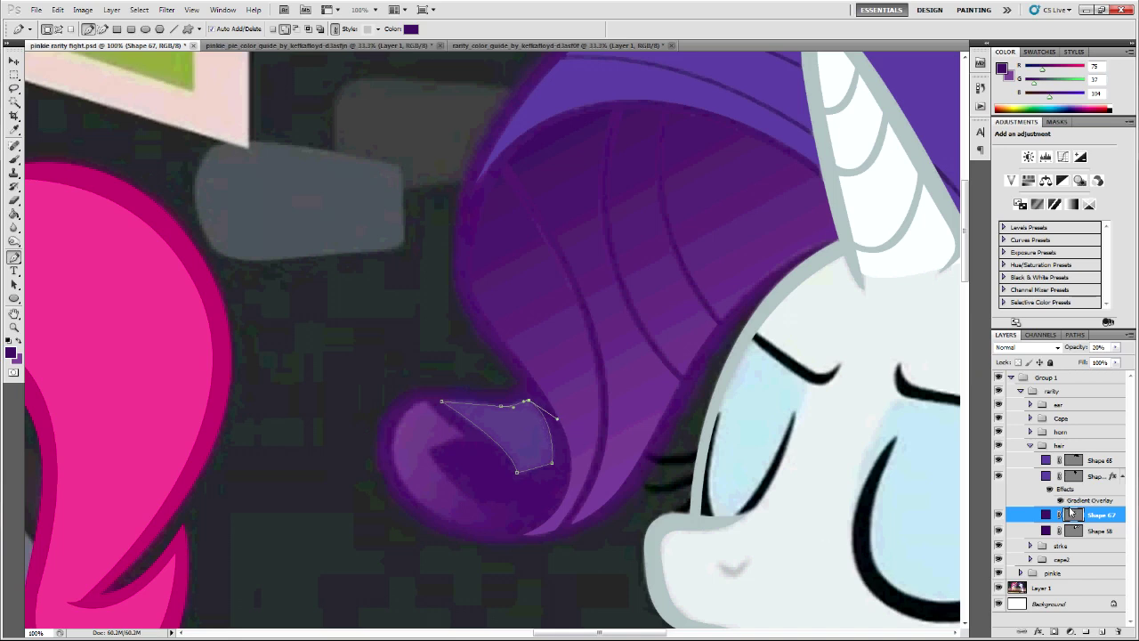
- Recolor the blue patch shape inside the curl, Shape 67, to the mane's lighter blue-purple fill
double_click(1047, 514)
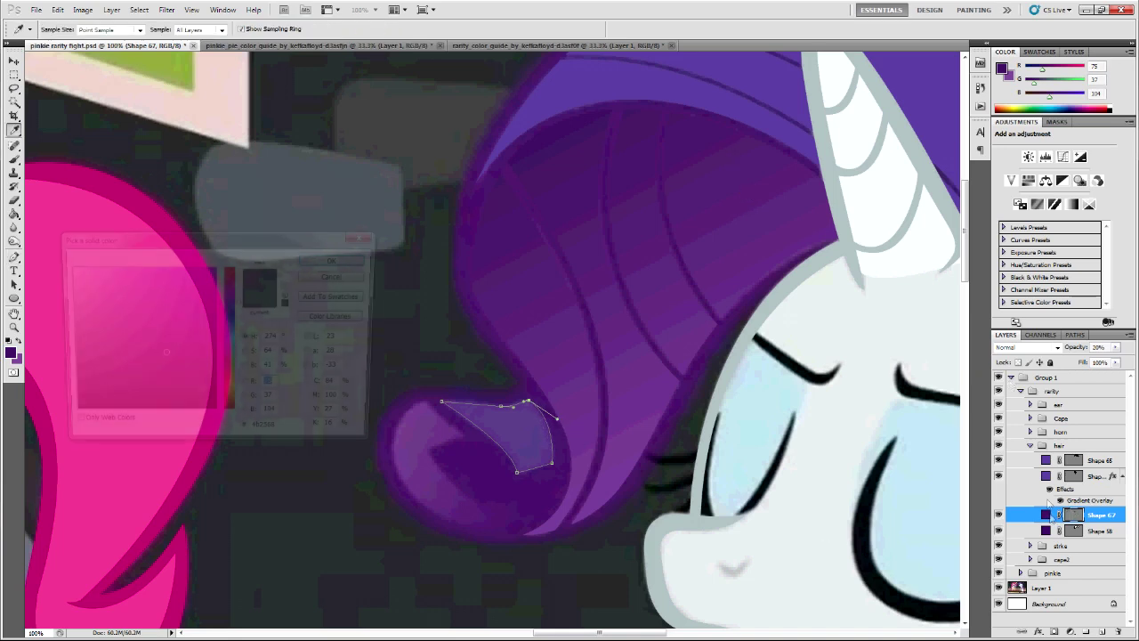
click(360, 258)
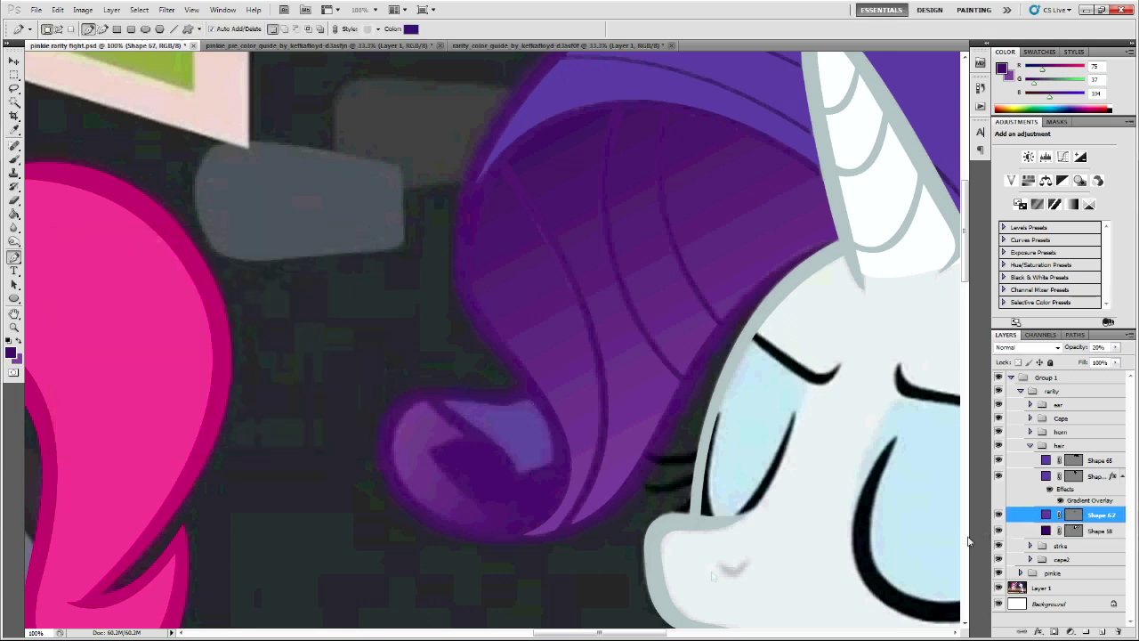
- Trace the lighter crescent at the curl's outer edge as a new closed Pen tool shape, adding an anchor to fit its rounded side
scroll(557, 526, down, 3)
scroll(552, 529, down, 1)
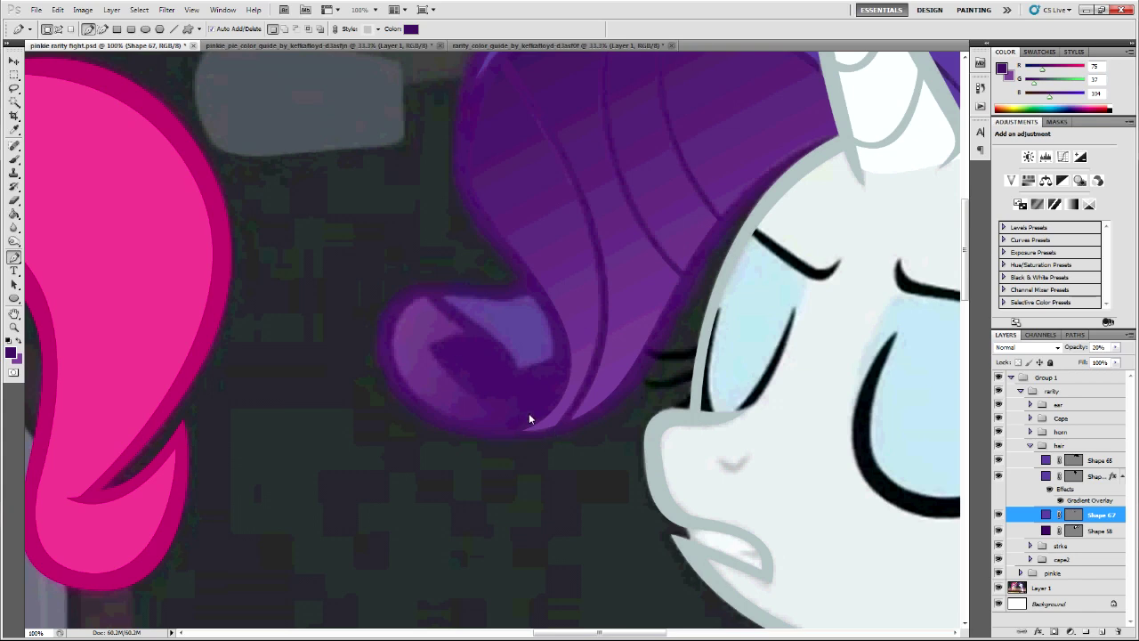
click(464, 331)
click(429, 343)
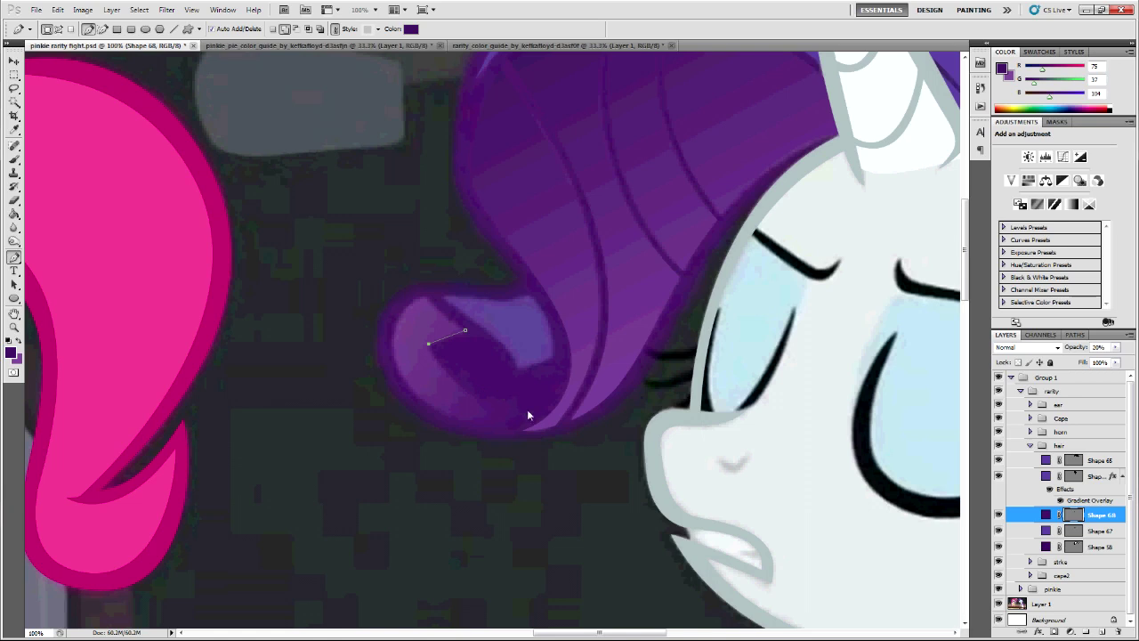
mouse_move(529, 410)
mouse_down()
mouse_move(615, 405)
mouse_move(497, 422)
mouse_move(544, 411)
mouse_up()
drag(474, 417, 456, 416)
drag(426, 293, 527, 233)
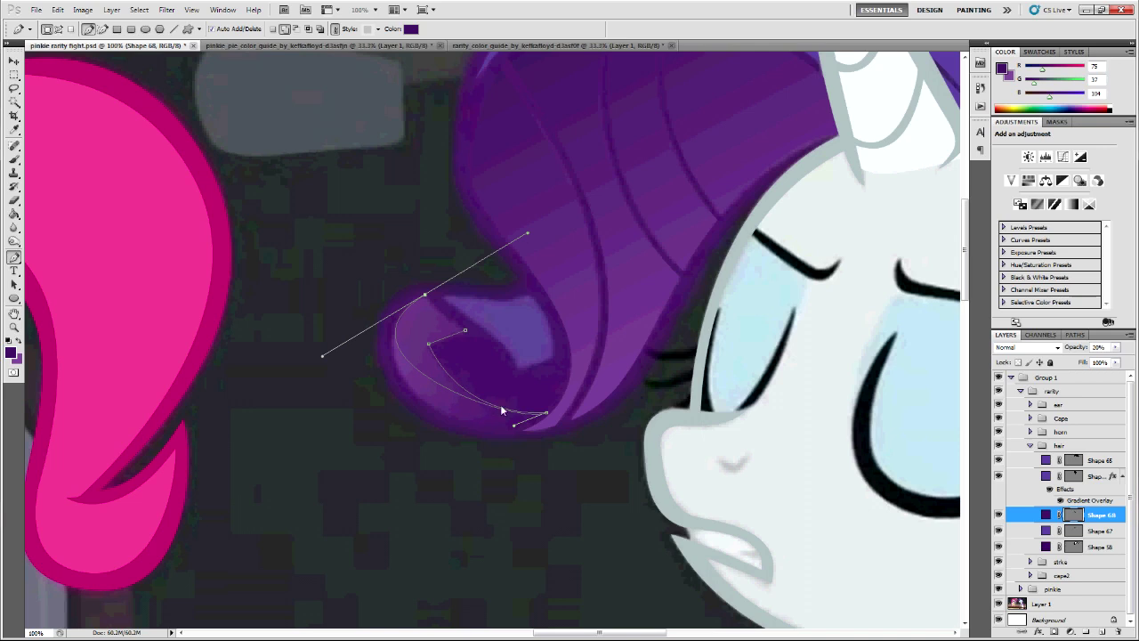
drag(514, 426, 468, 463)
drag(322, 356, 326, 358)
click(427, 406)
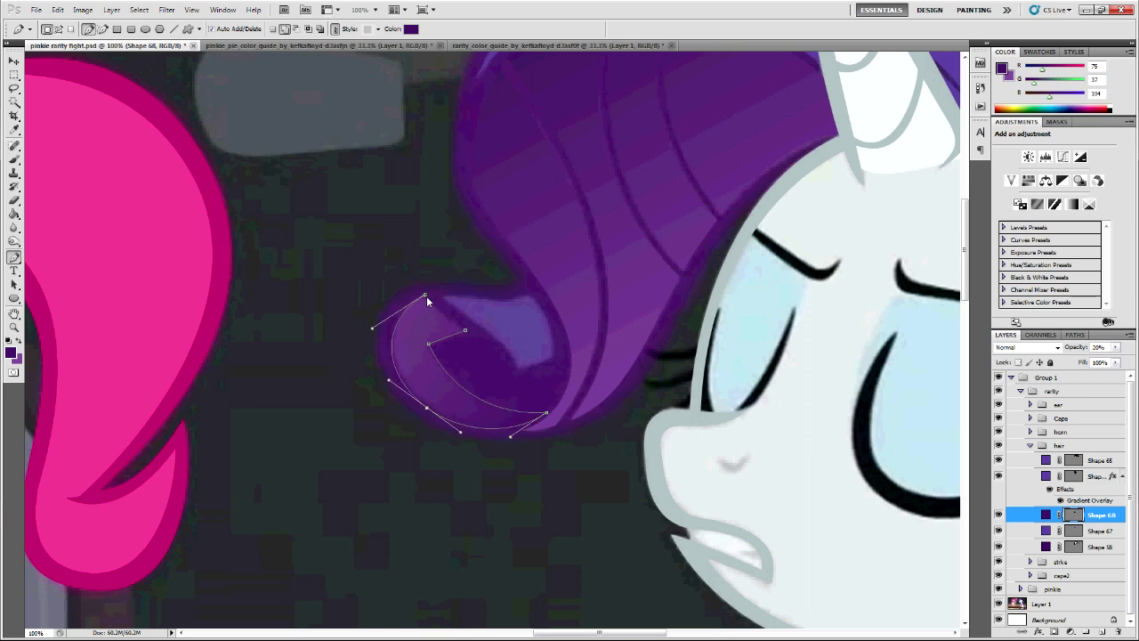
drag(427, 300, 458, 324)
click(464, 331)
- Sample the dark Hair Strokes purple from Rarity's color guide as the foreground color
key(ctrl+minus)
key(ctrl+minus)
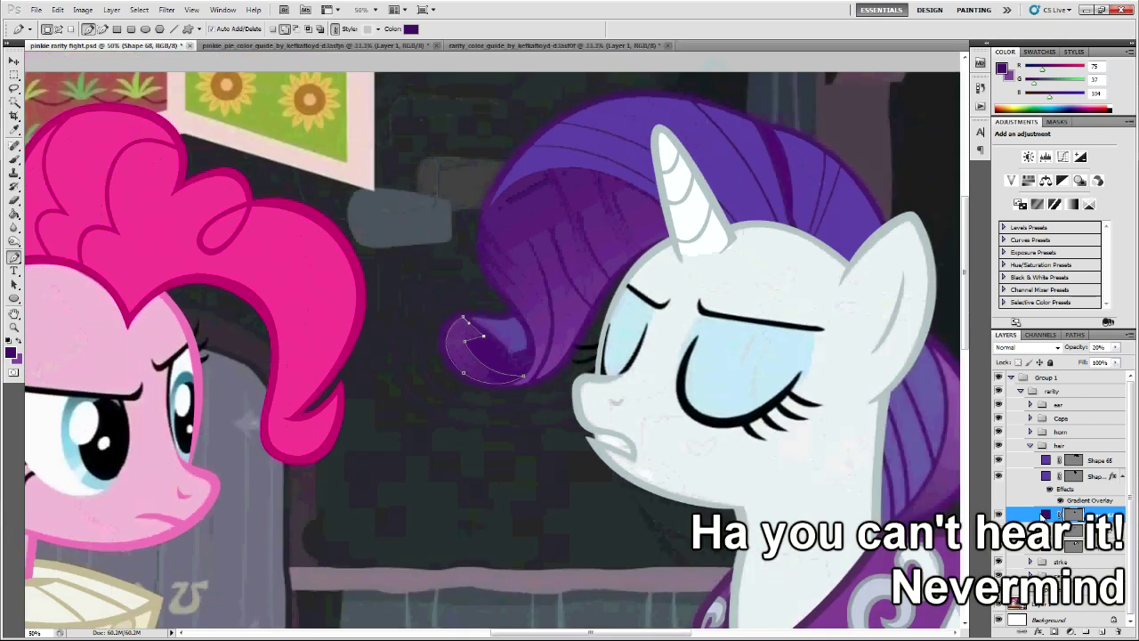
click(489, 45)
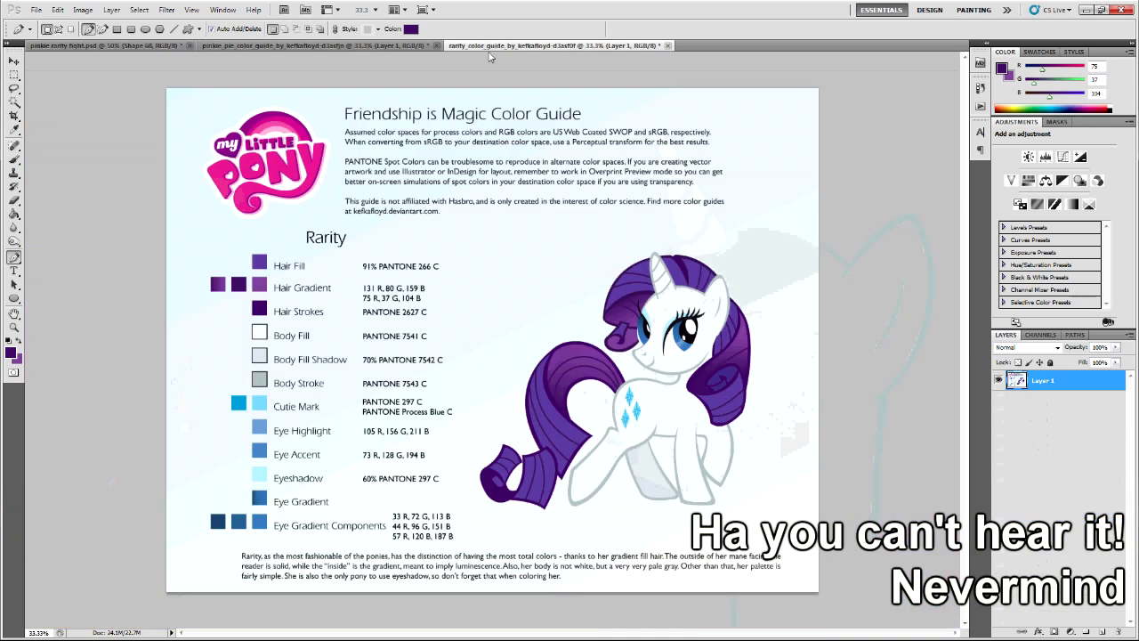
key(i)
click(261, 286)
click(261, 269)
click(258, 312)
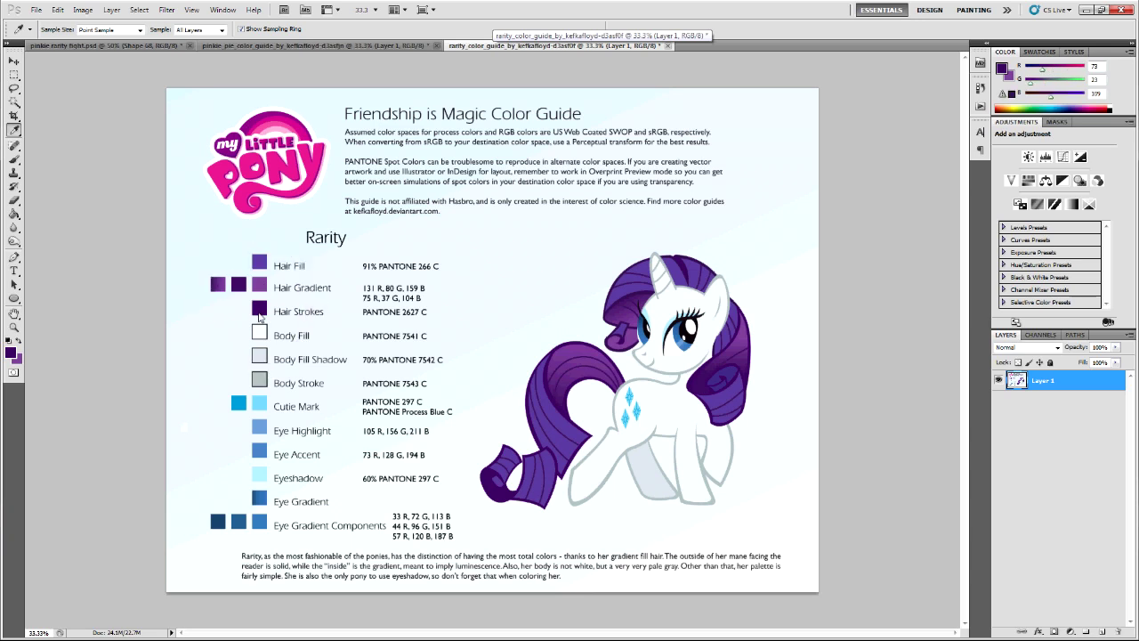
- Return to the pinkie rarity fight drawing and rename the new crescent shape's layer to 0
key(ctrl+Tab)
double_click(1098, 515)
text(0)
click(1100, 530)
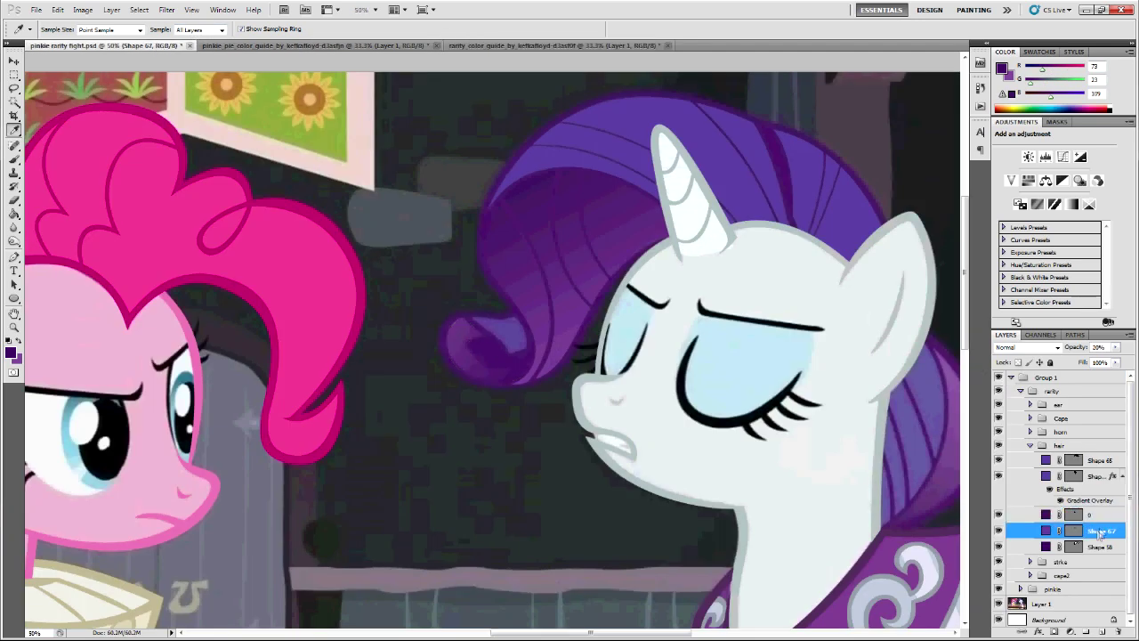
- Raise the opacity of layer 0, Shape 67 and the dark mane base Shape 58 to 100%
click(1100, 516)
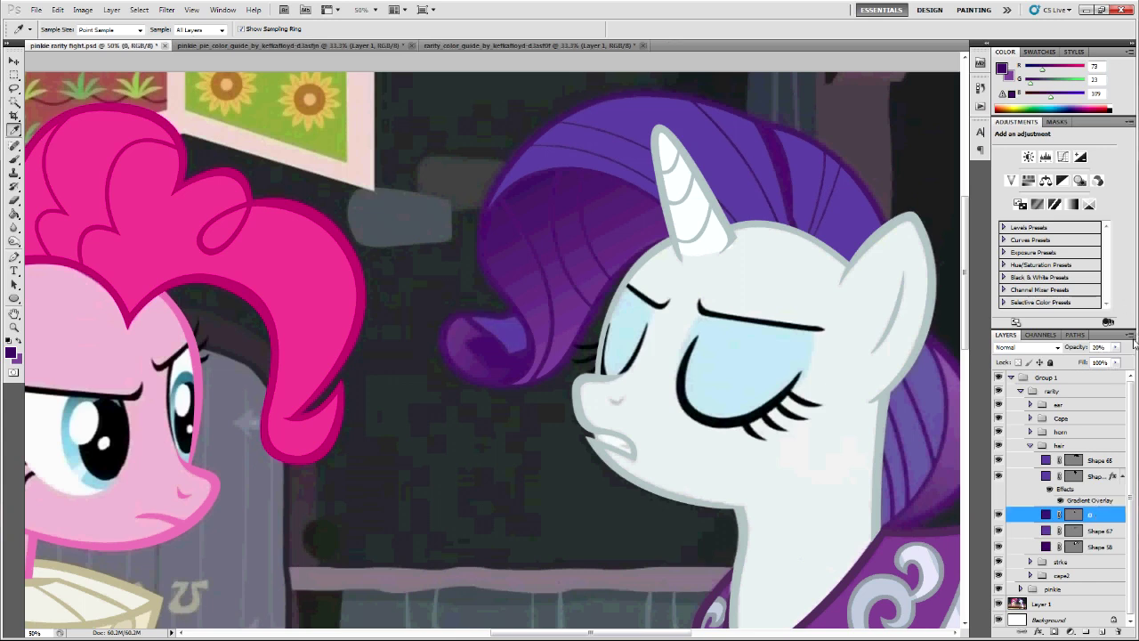
drag(1115, 347, 1092, 360)
key(Escape)
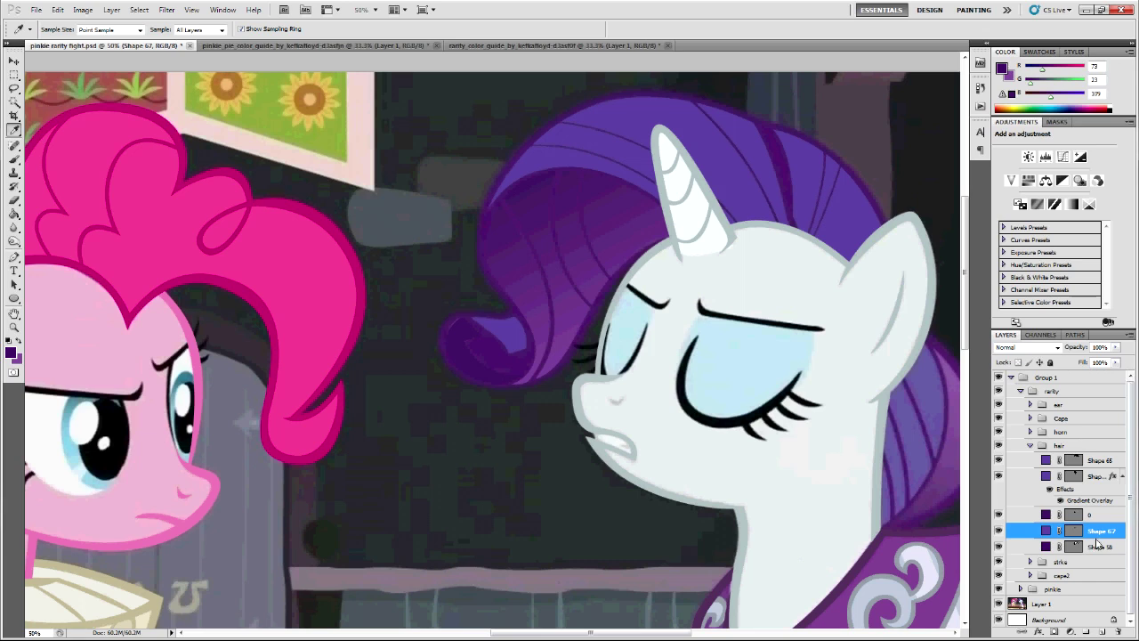
click(1097, 478)
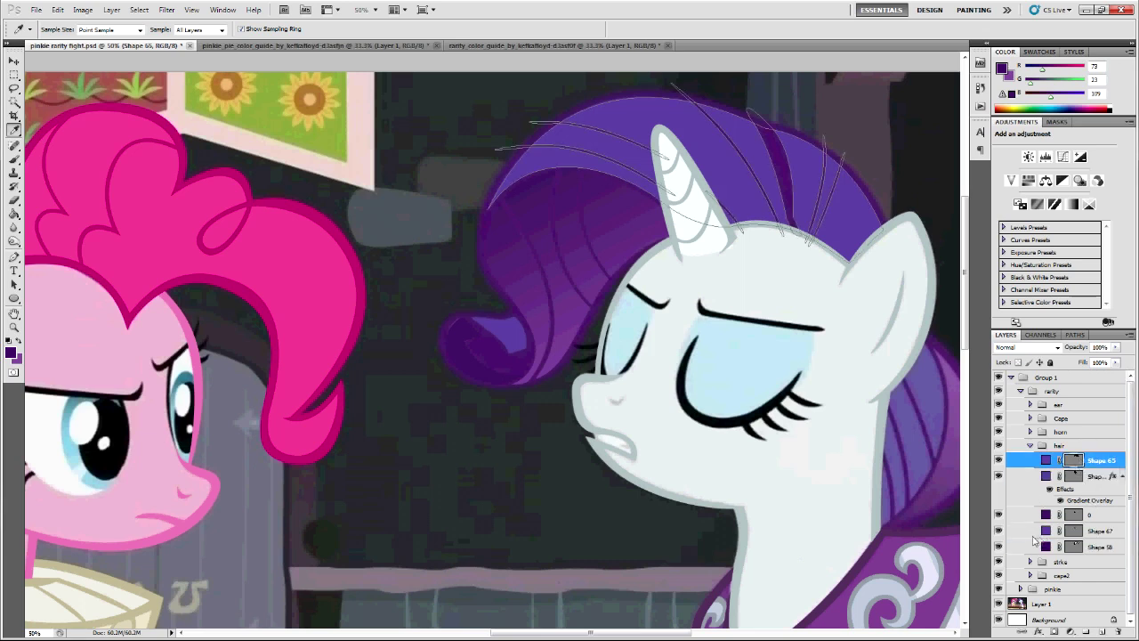
click(1084, 547)
click(1115, 348)
drag(1080, 360, 1131, 359)
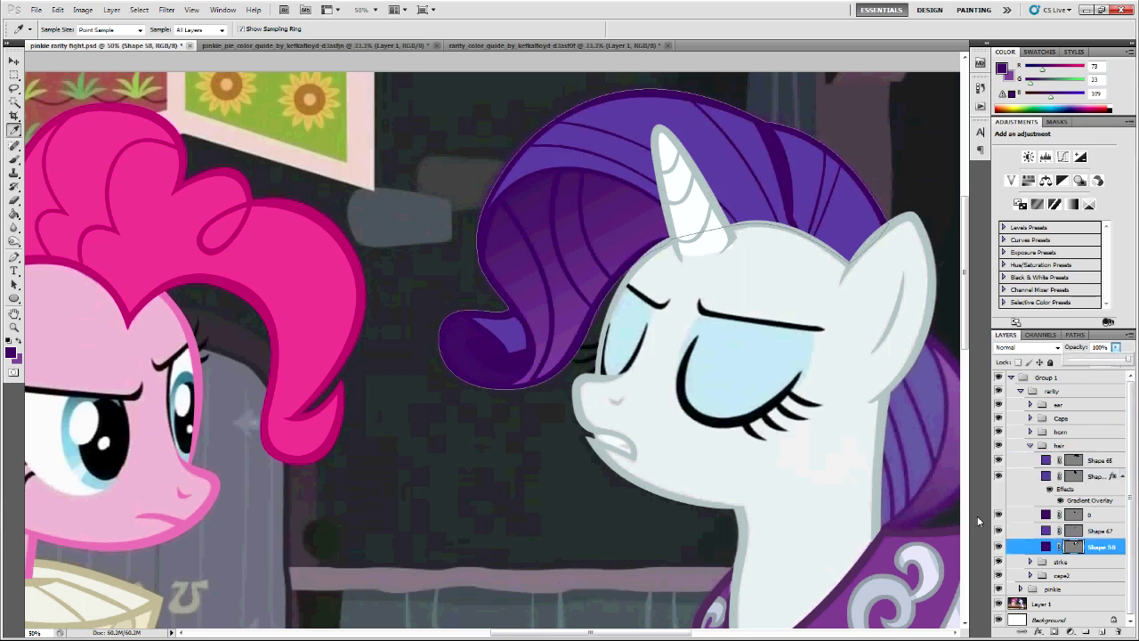
- Add a gradient overlay to layer 0 using the dark-to-light purple gradient preset
click(1074, 517)
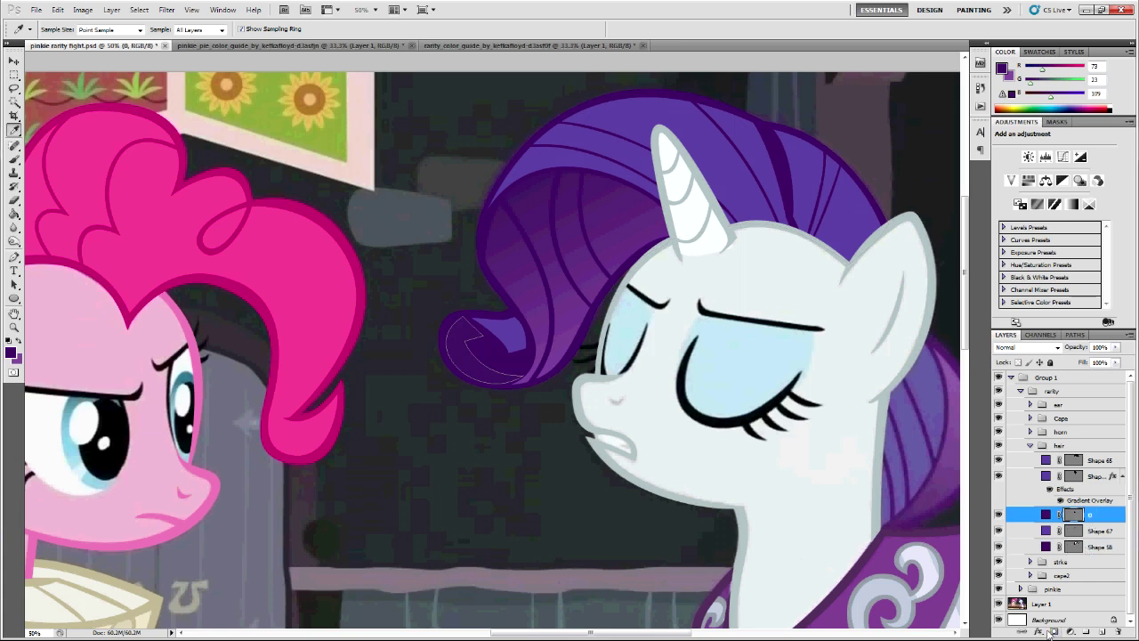
click(1051, 631)
click(1058, 598)
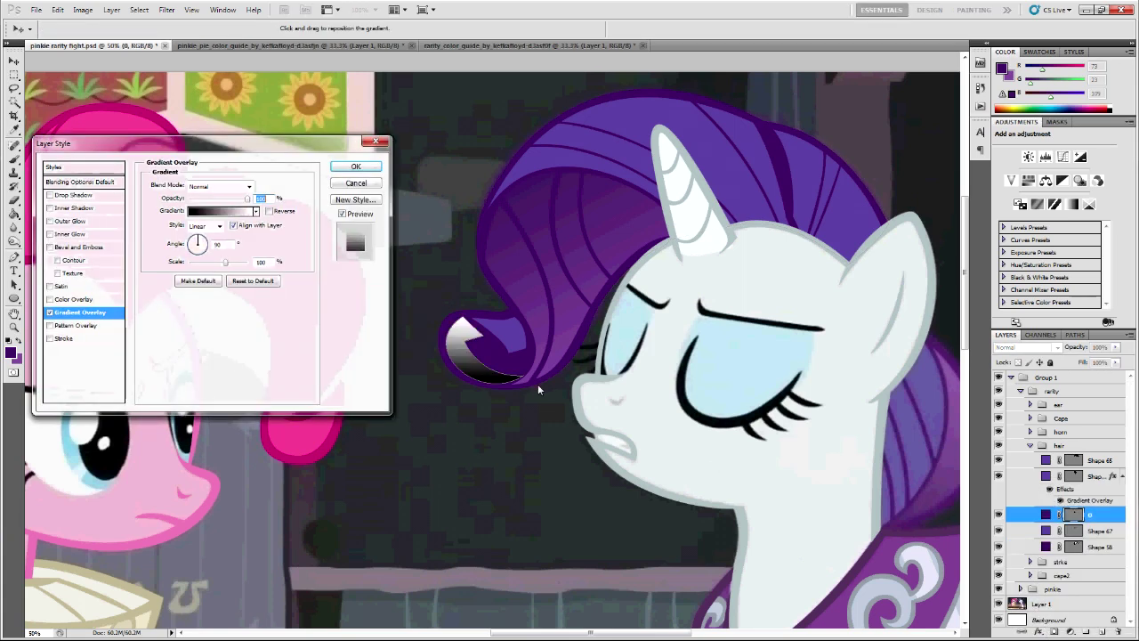
click(255, 211)
click(164, 234)
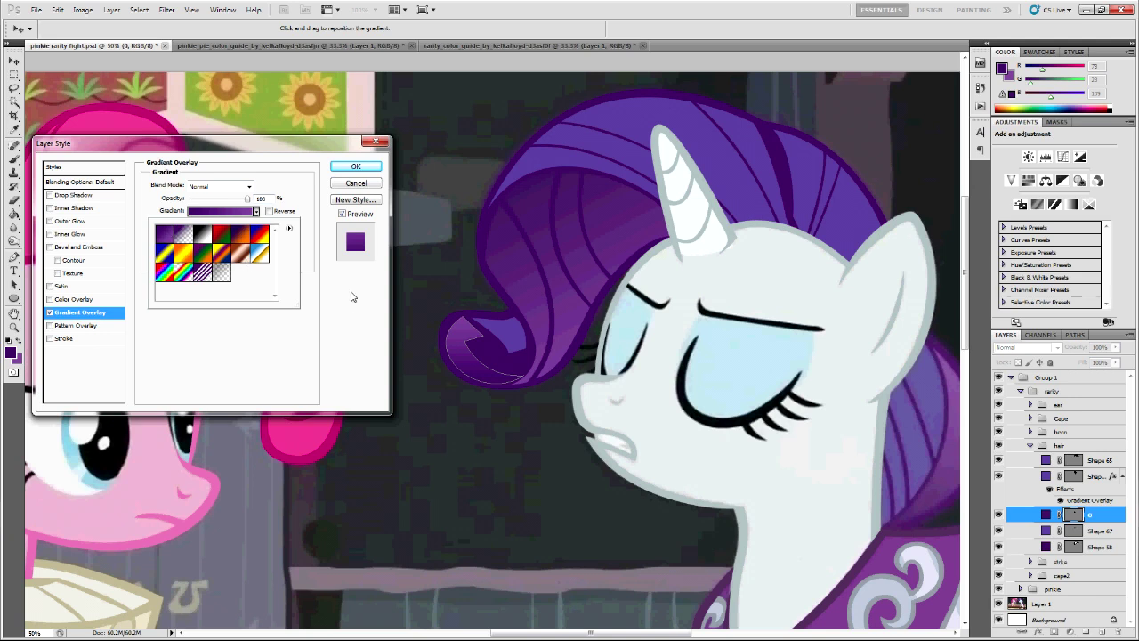
click(351, 299)
- Set layer 0's gradient overlay to a 115° angle and 82% scale, and apply the layer style
click(197, 242)
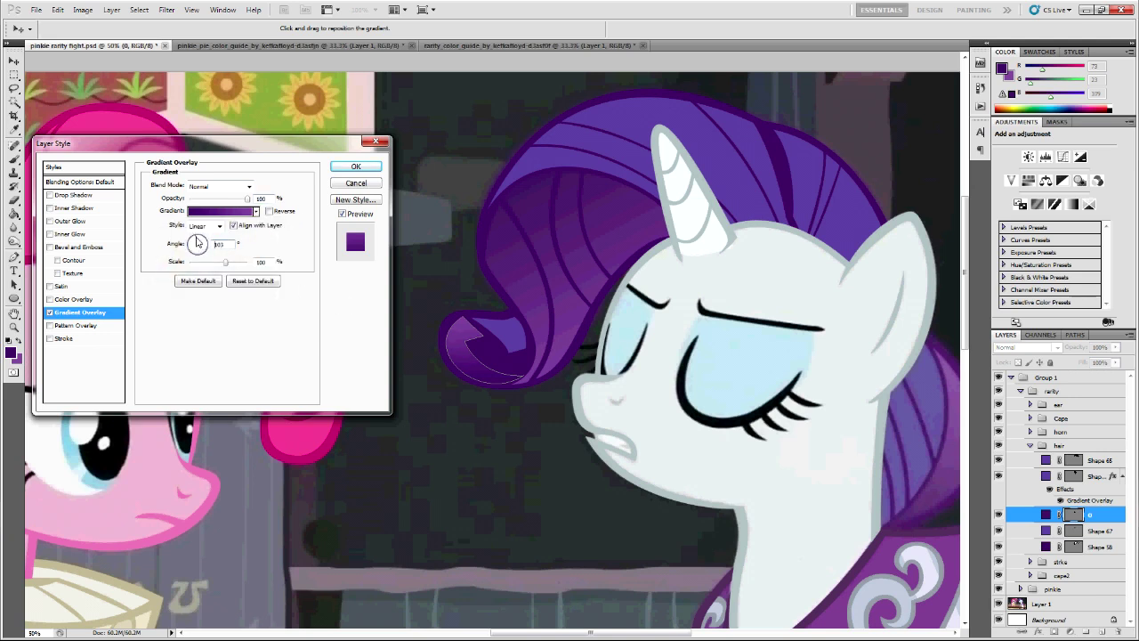
mouse_move(226, 263)
mouse_down()
mouse_move(247, 264)
mouse_move(216, 265)
mouse_up()
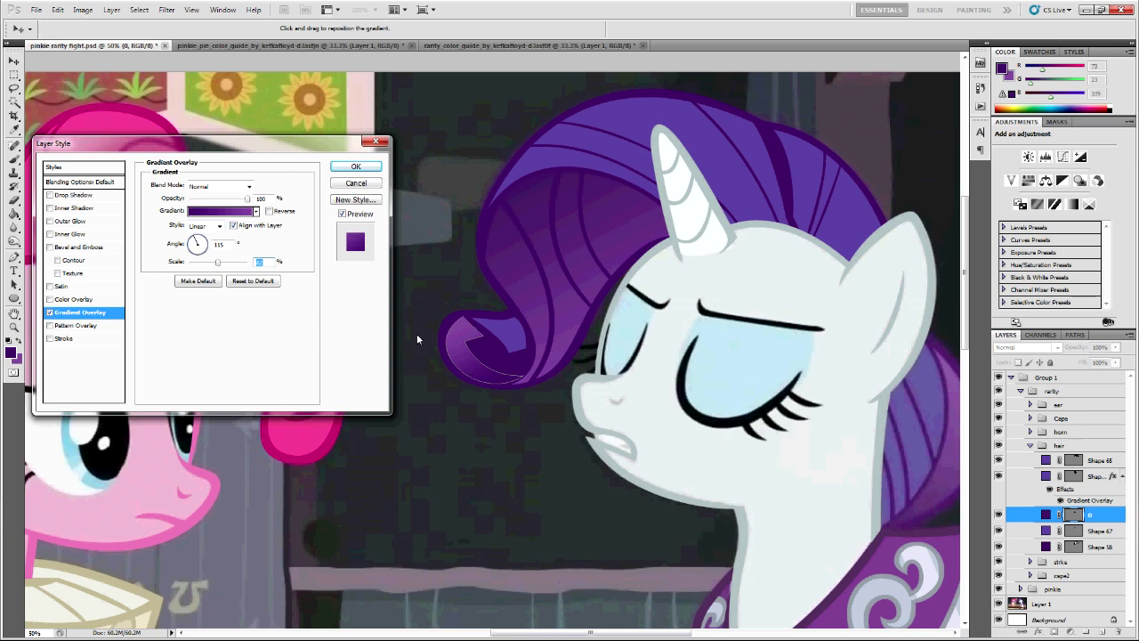
click(355, 167)
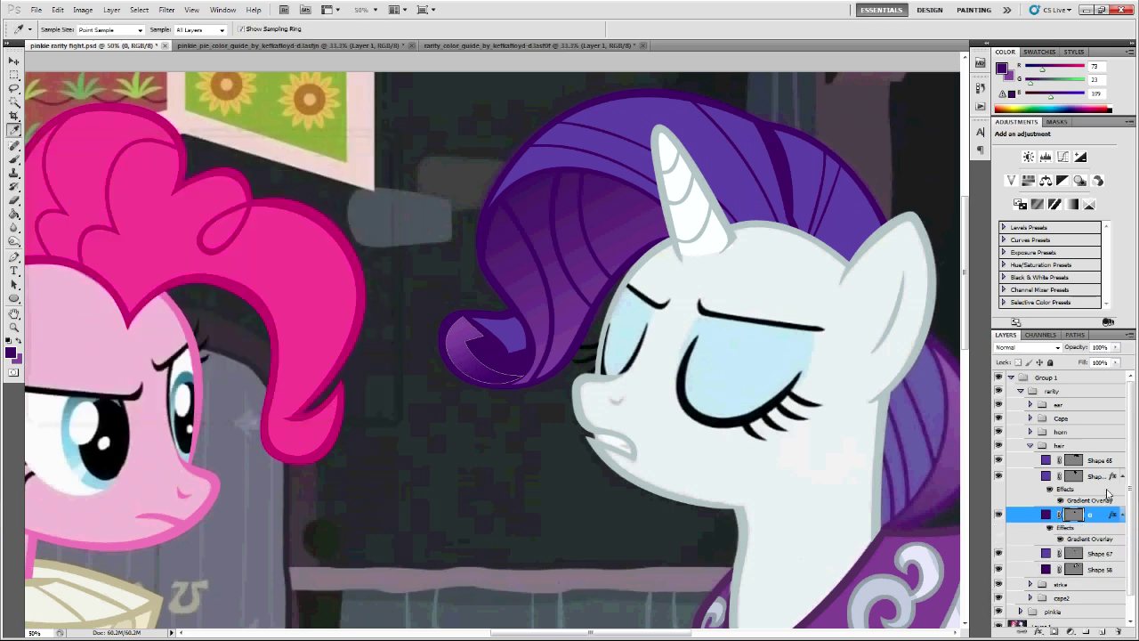
- Readjust the angle and reduce the scale of layer 0's gradient overlay, and apply the layer style
click(1033, 478)
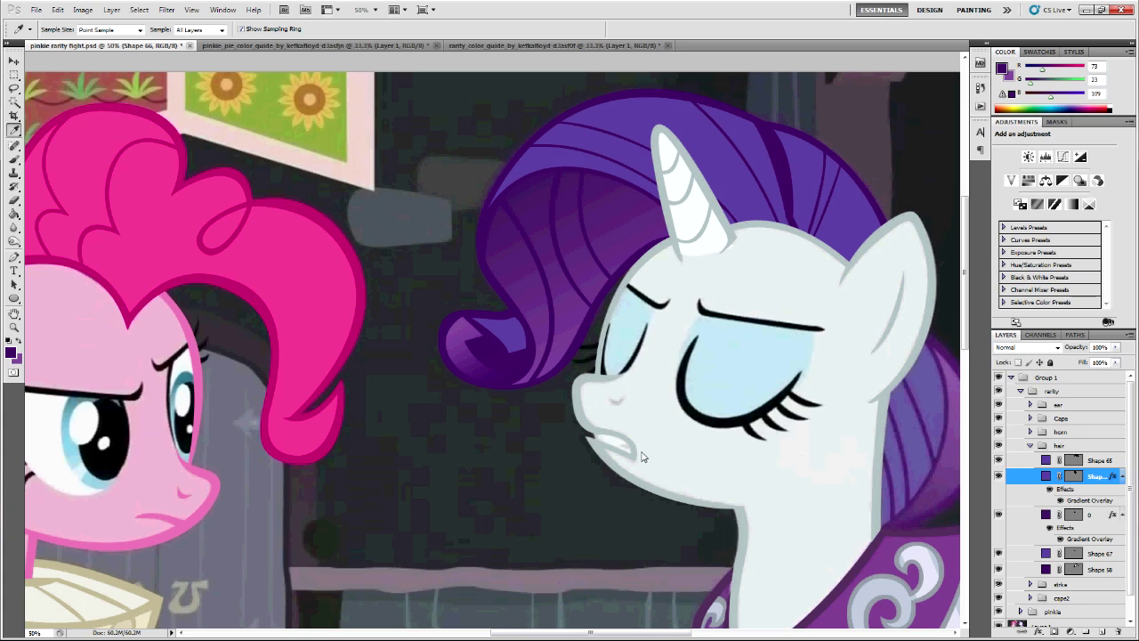
scroll(647, 457, up, 1)
double_click(1085, 540)
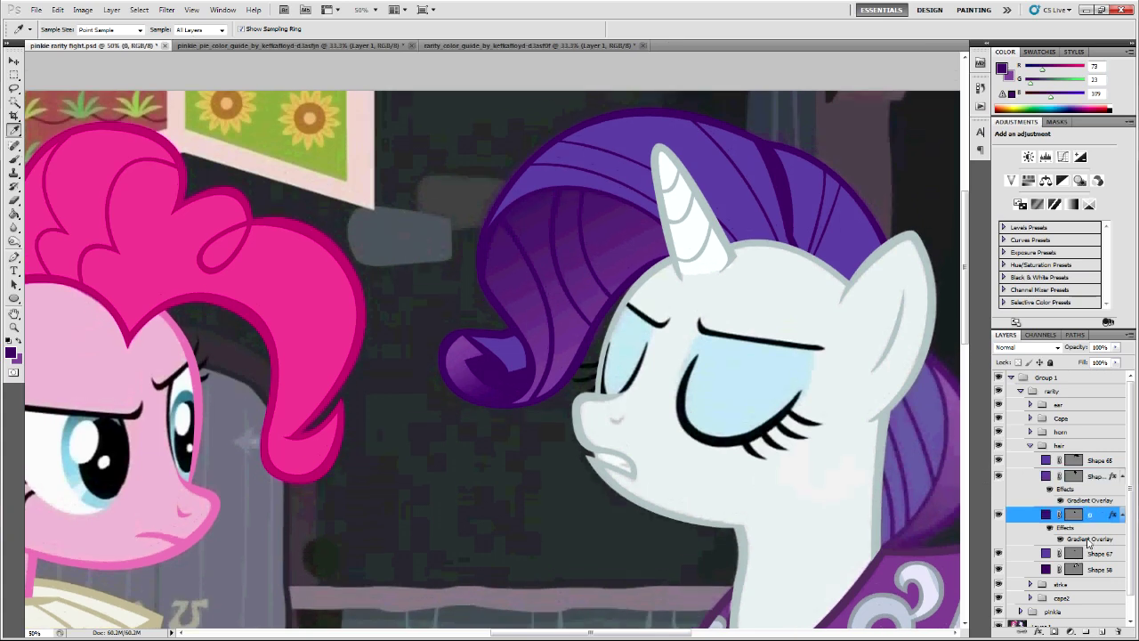
click(193, 242)
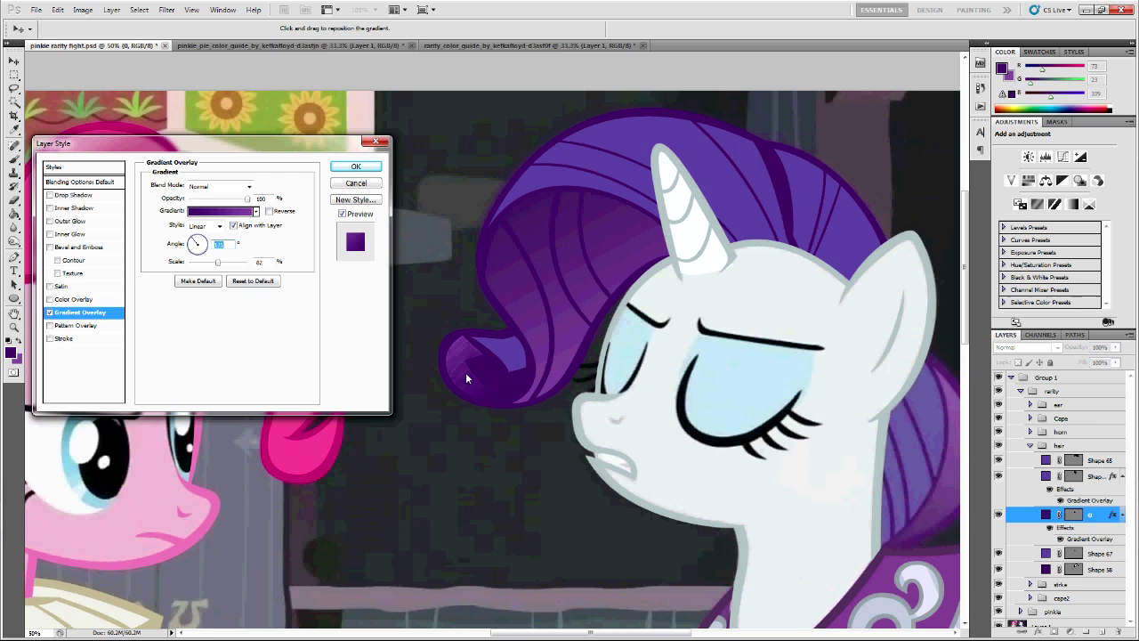
click(194, 241)
click(217, 264)
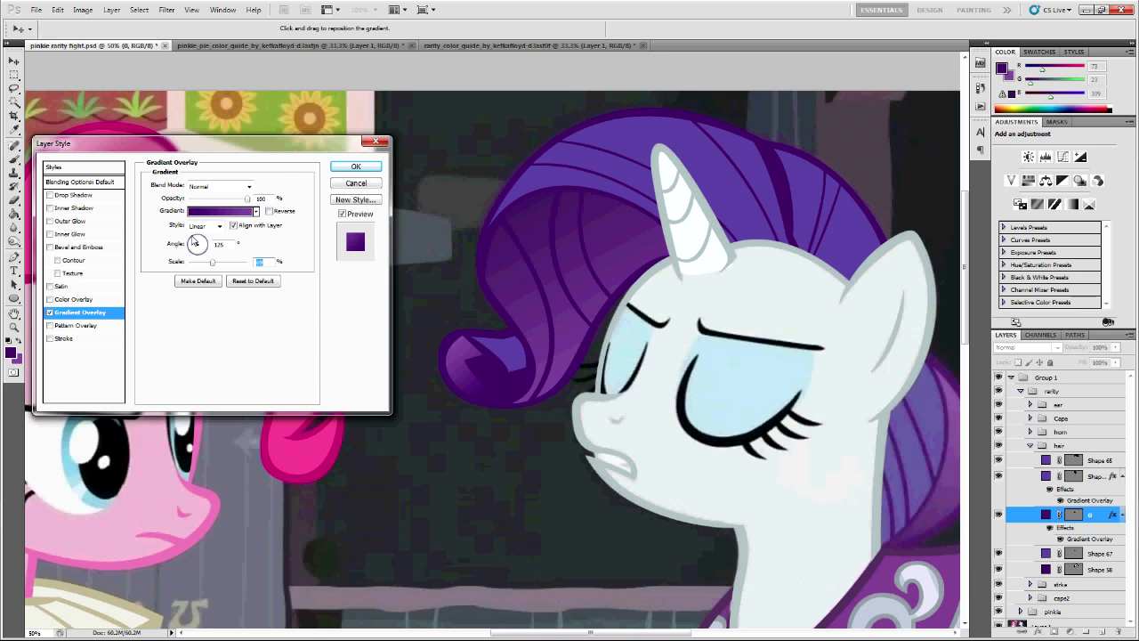
click(198, 245)
click(356, 166)
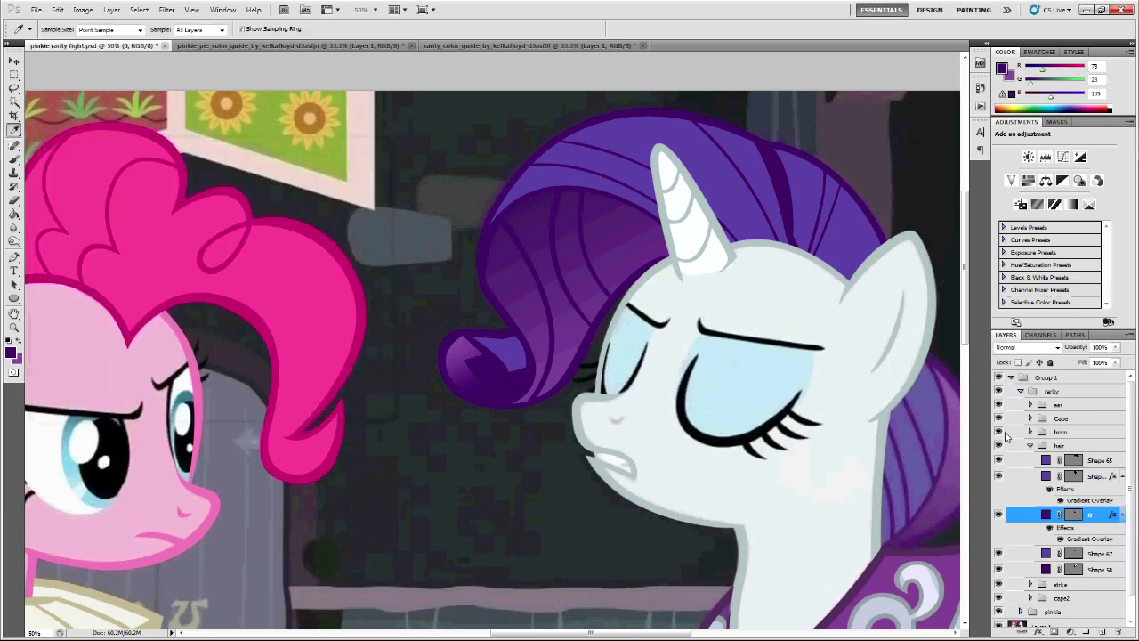
- Hide the reference screenshot, Layer 1, to view the vectored artwork on the white background
click(1077, 460)
scroll(1011, 587, down, 1)
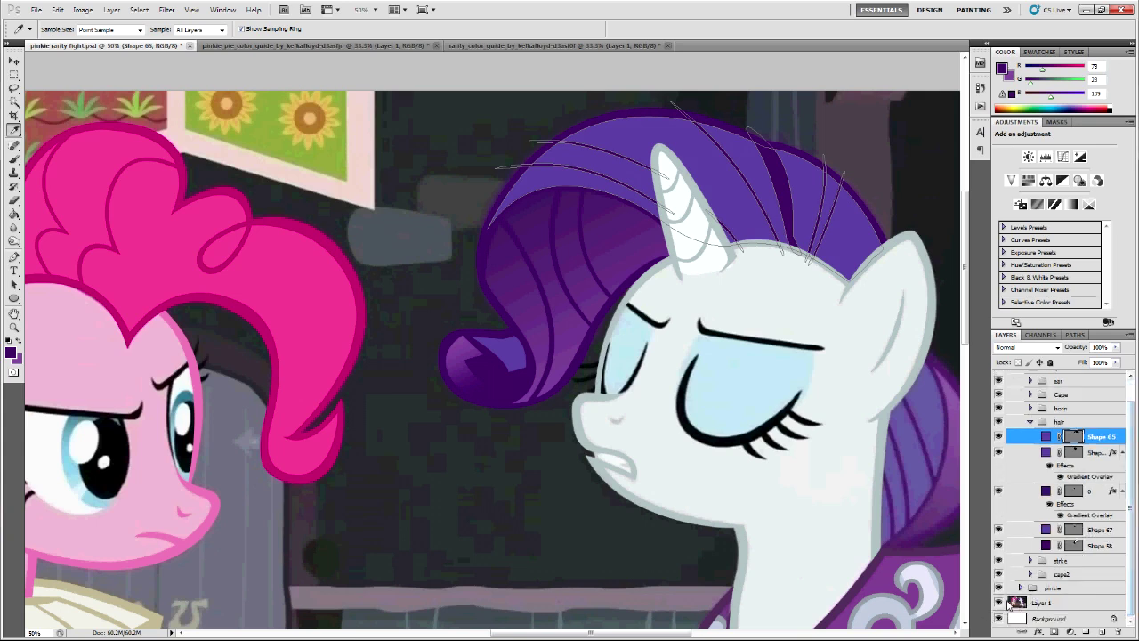
click(1011, 603)
click(998, 603)
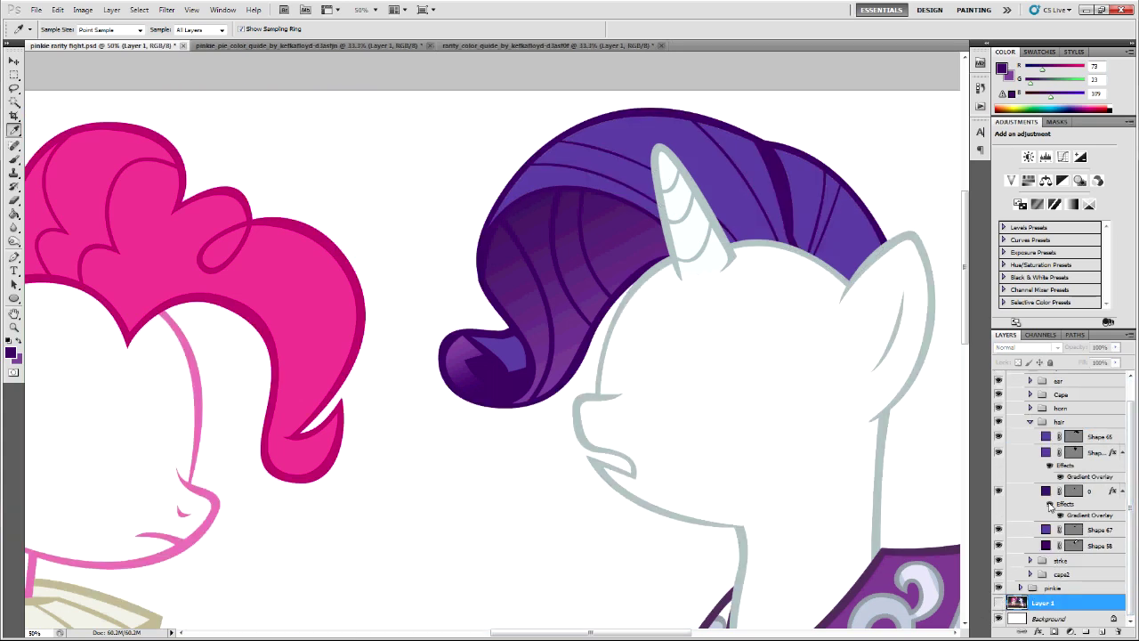
key(ctrl+minus)
key(ctrl+minus)
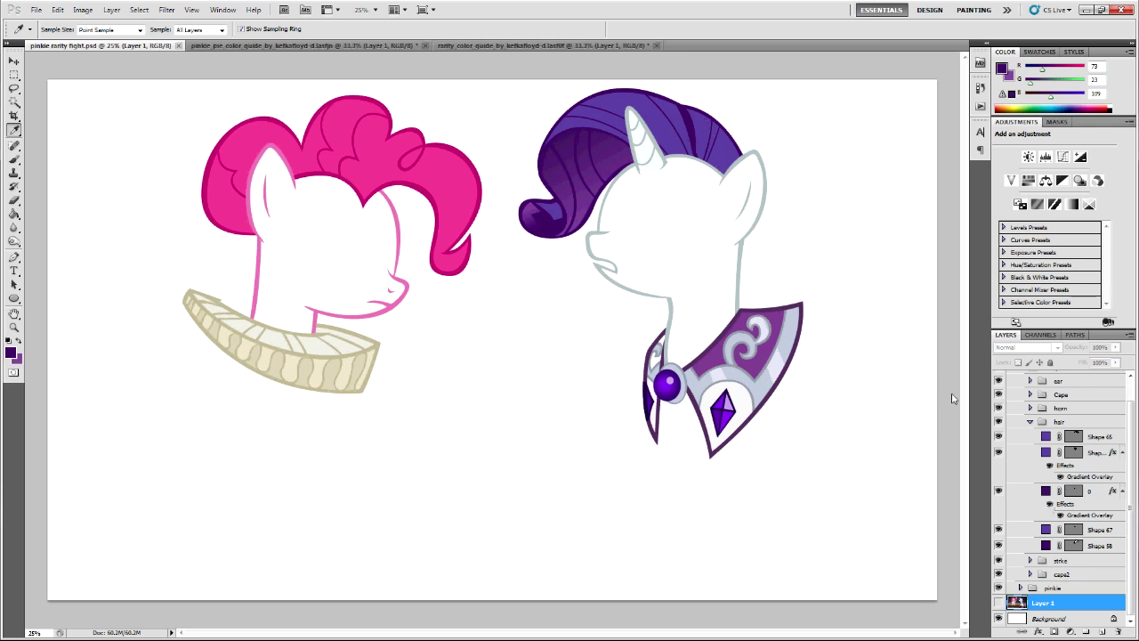
- Collapse Rarity's hair layer group
click(1085, 530)
click(1076, 436)
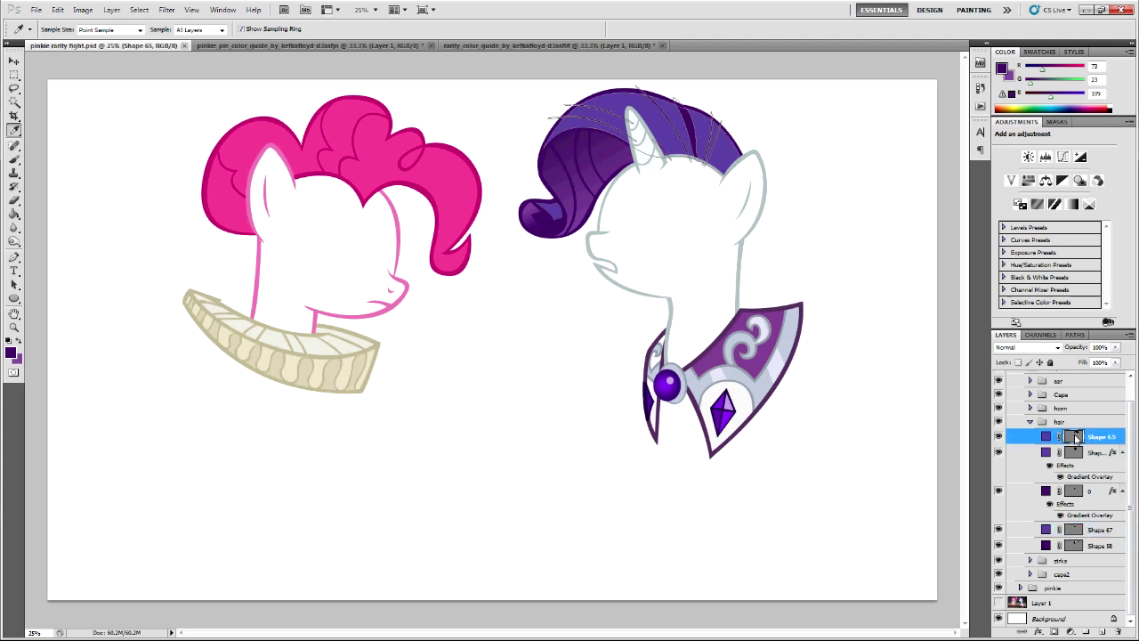
click(1032, 422)
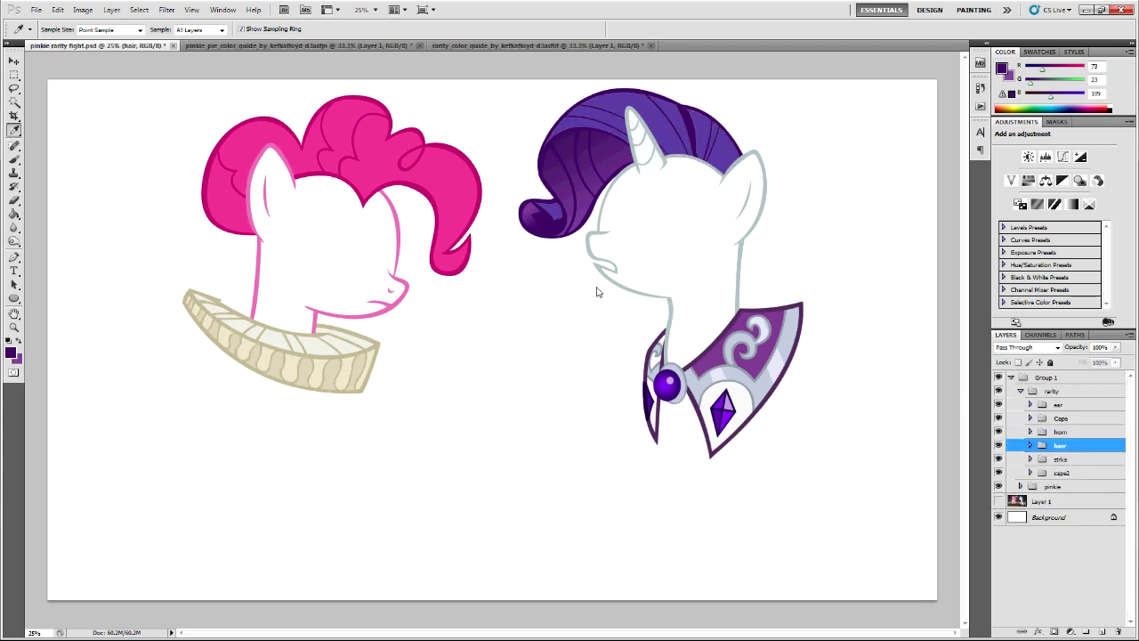
- Open the existing Rainbow Dash image rainbowwut.png from the FiM folder
key(p)
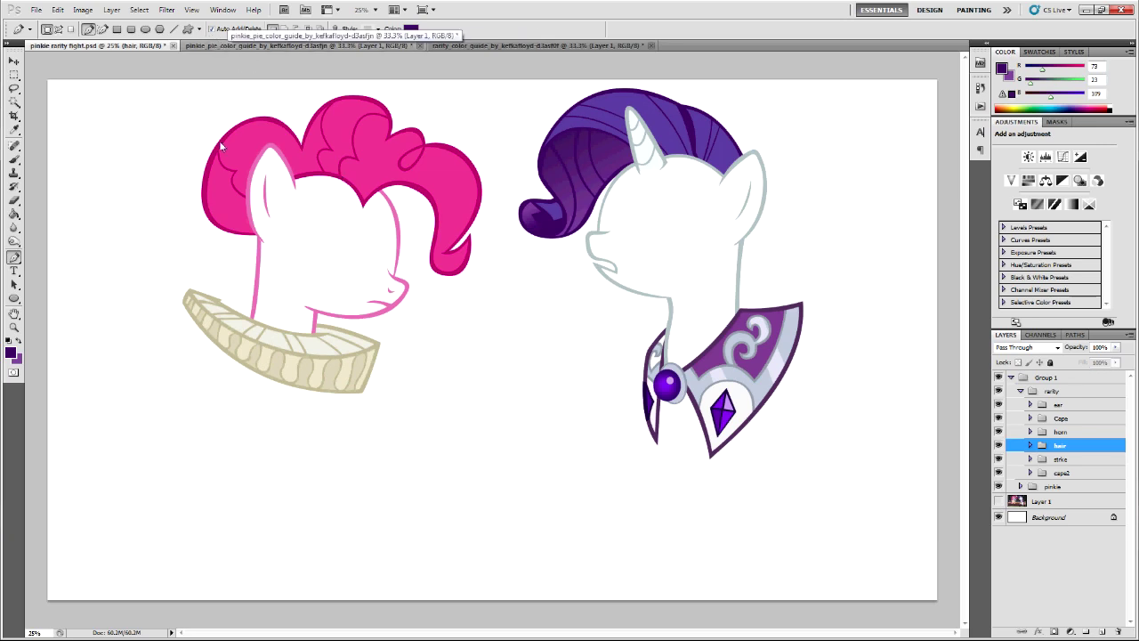
click(35, 9)
click(71, 34)
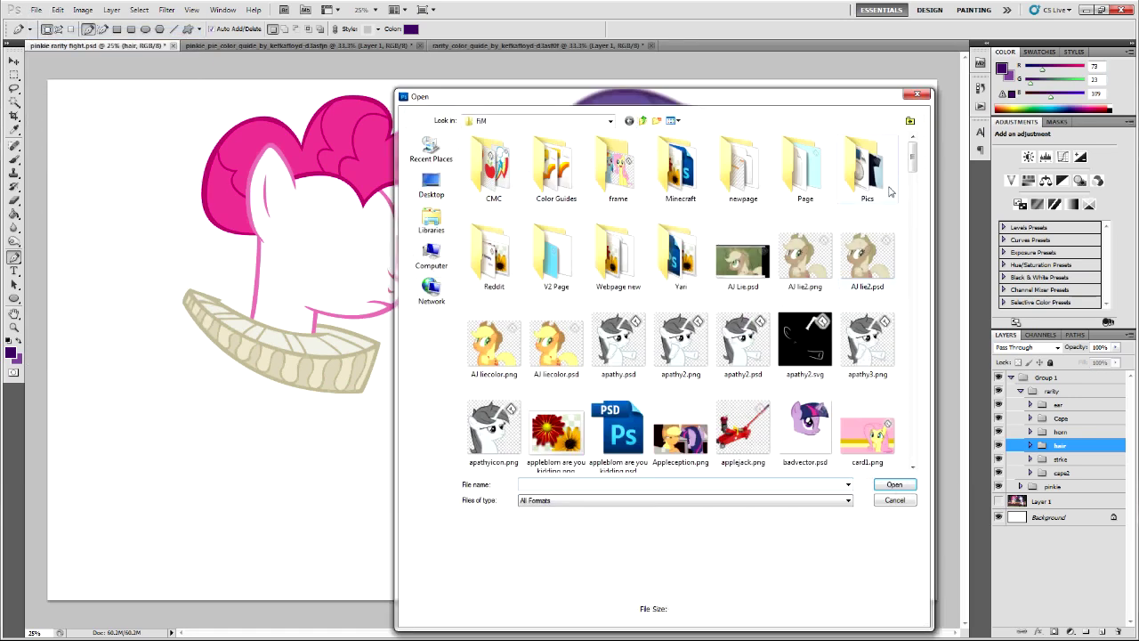
scroll(916, 180, down, 2)
scroll(917, 181, up, 1)
drag(916, 178, 941, 406)
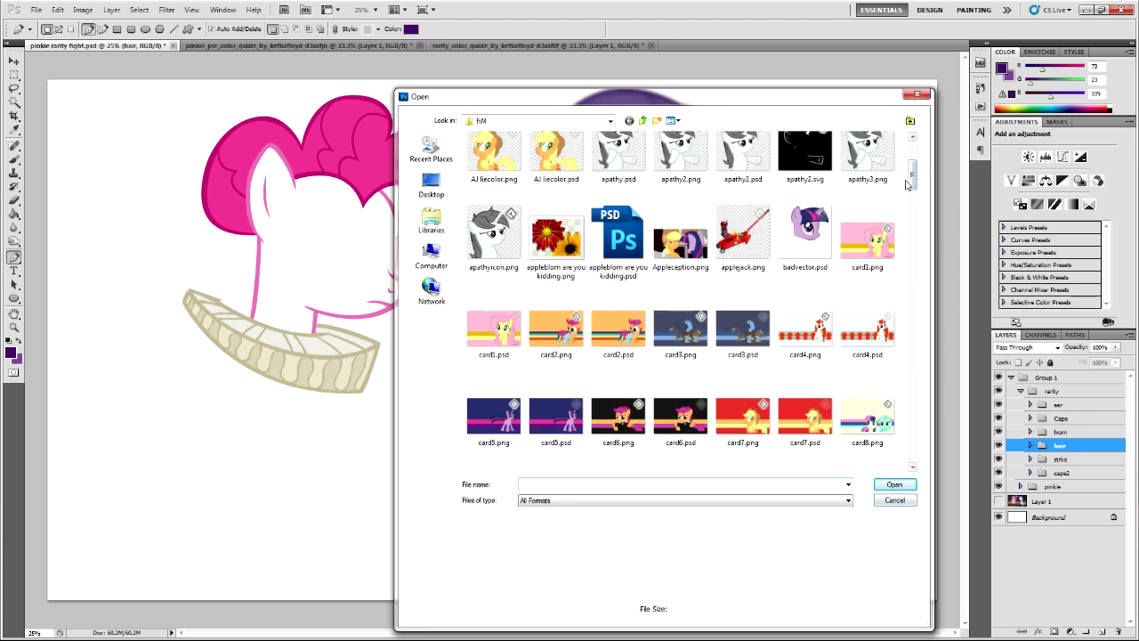
drag(918, 201, 917, 361)
click(669, 184)
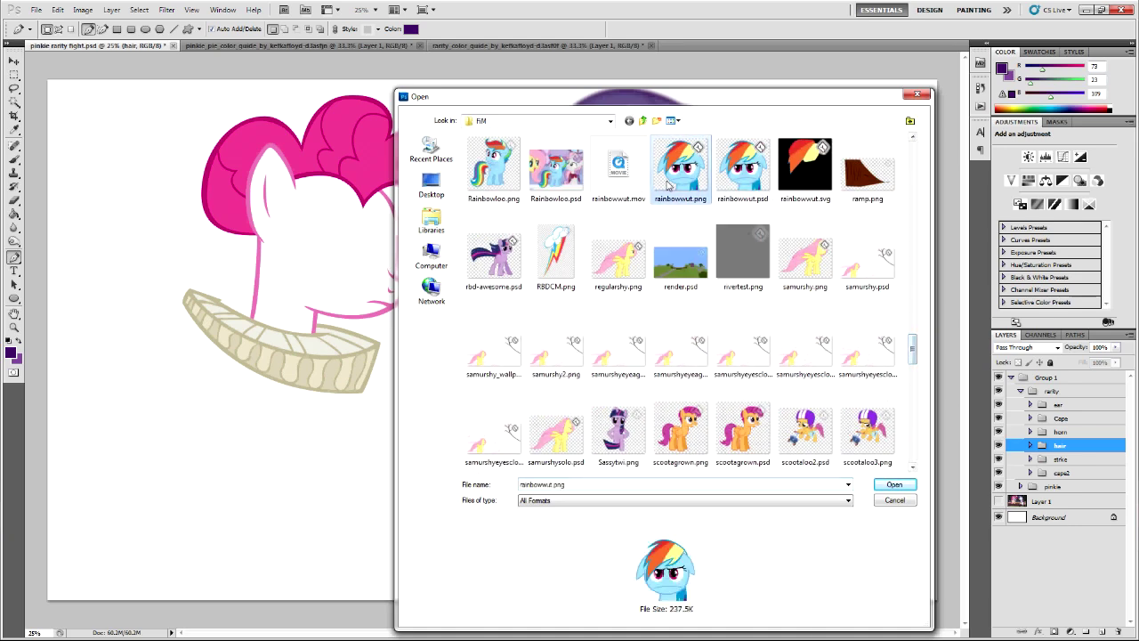
click(894, 484)
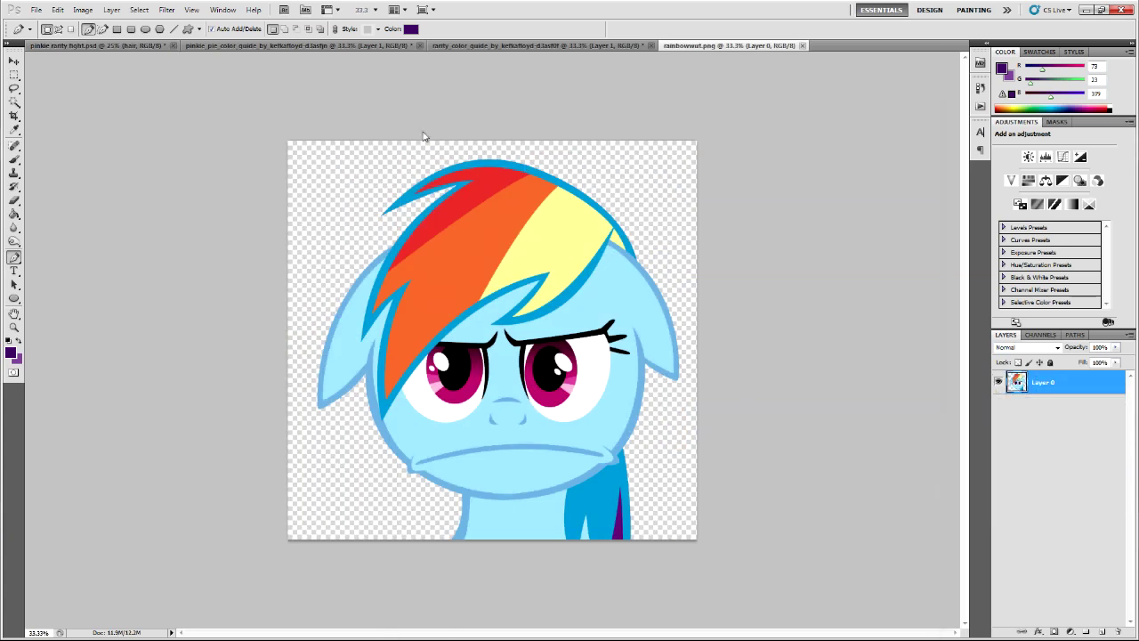
- Close pinkie rarity fight.psd with its changes saved, and close the Pinkie Pie and Rarity color guides without saving
click(172, 45)
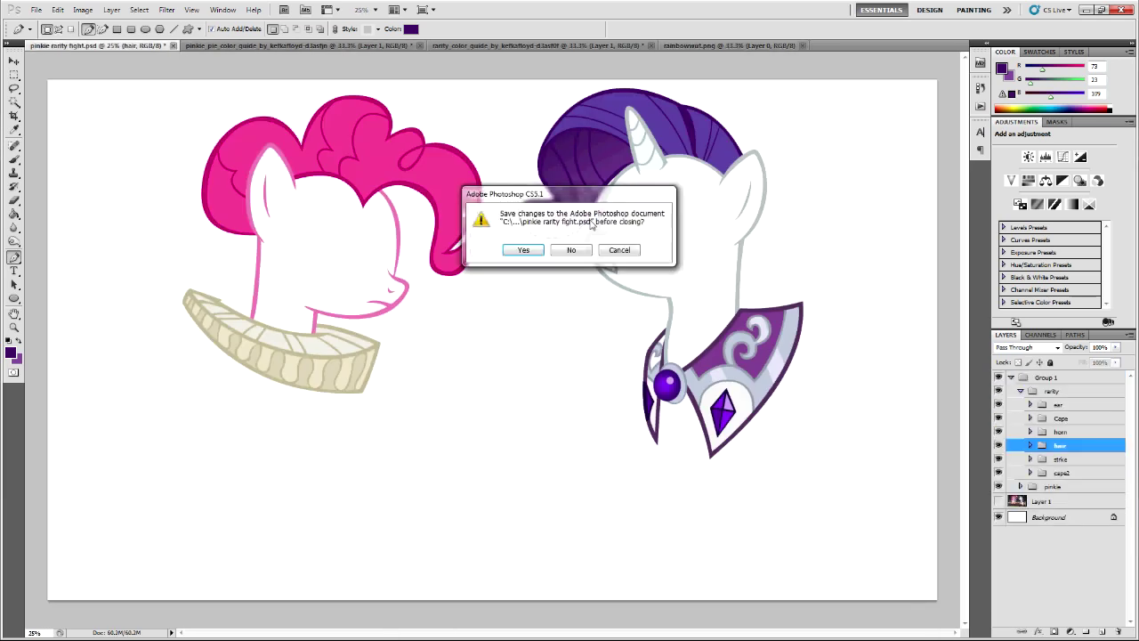
click(524, 250)
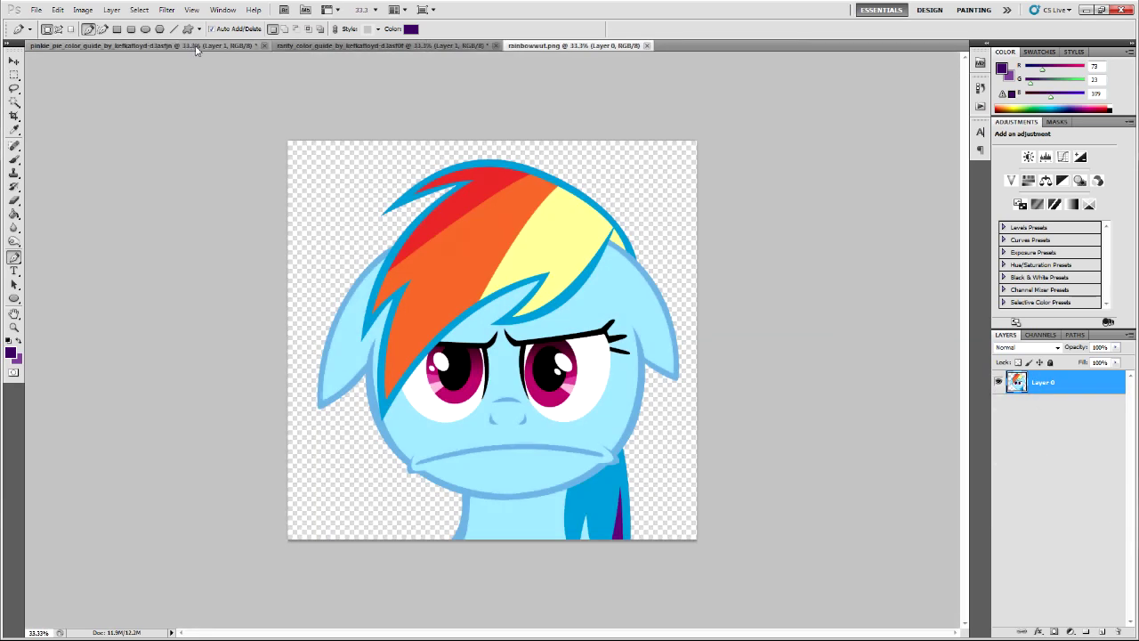
click(194, 47)
click(262, 46)
click(571, 250)
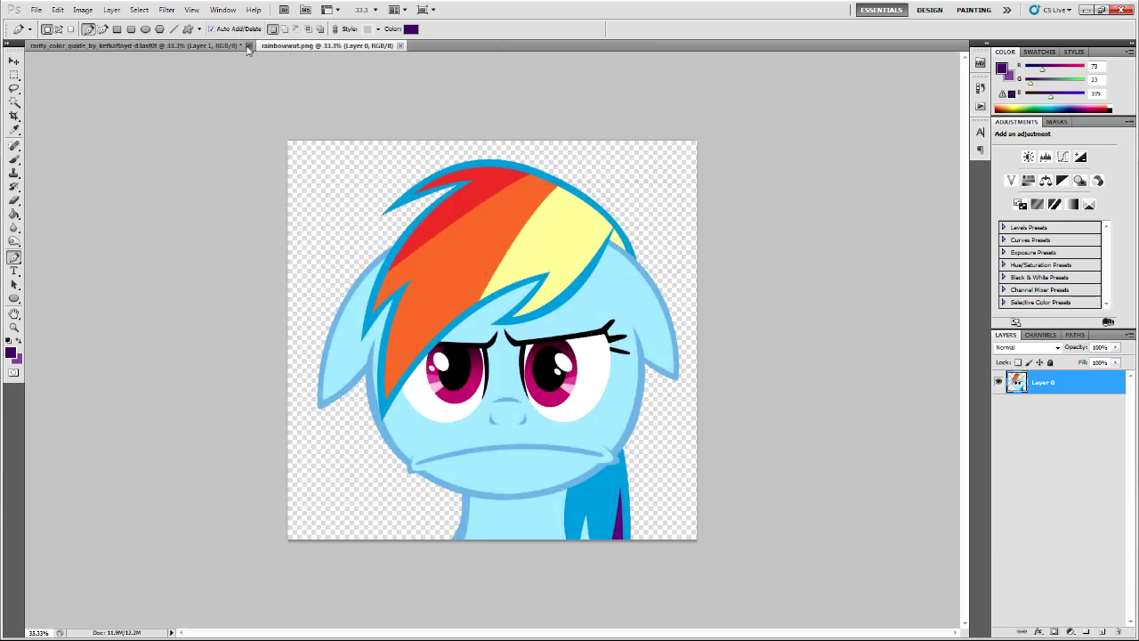
click(571, 250)
- Open the Rainbow Dash color guide RDB.pdf from the Color Guides folder and sample its Hair Strokes blue as the foreground color
click(37, 10)
click(54, 34)
double_click(549, 165)
click(513, 250)
click(892, 483)
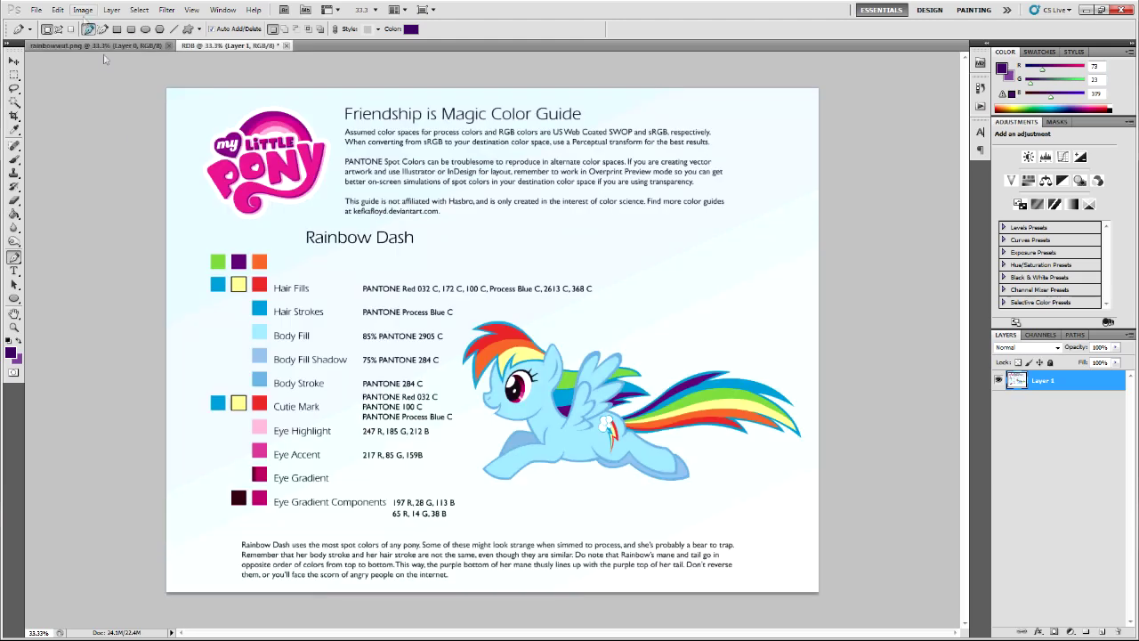
key(i)
click(267, 310)
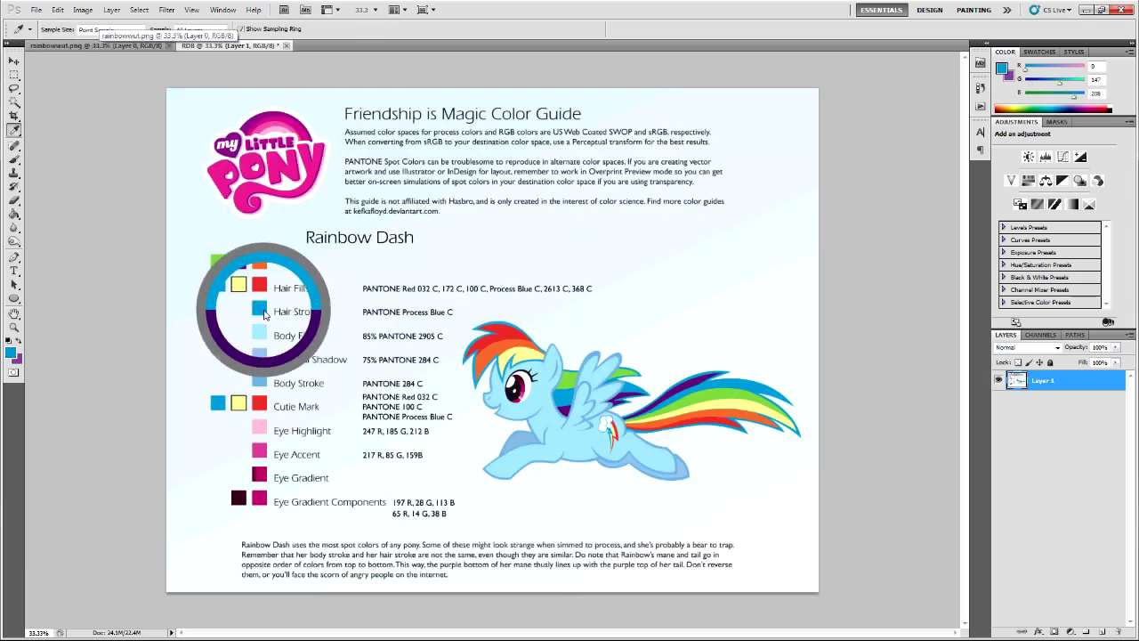
- Create a layer group named hair above Layer 0 in rainbowwut.png and get the Pen tool ready
click(98, 45)
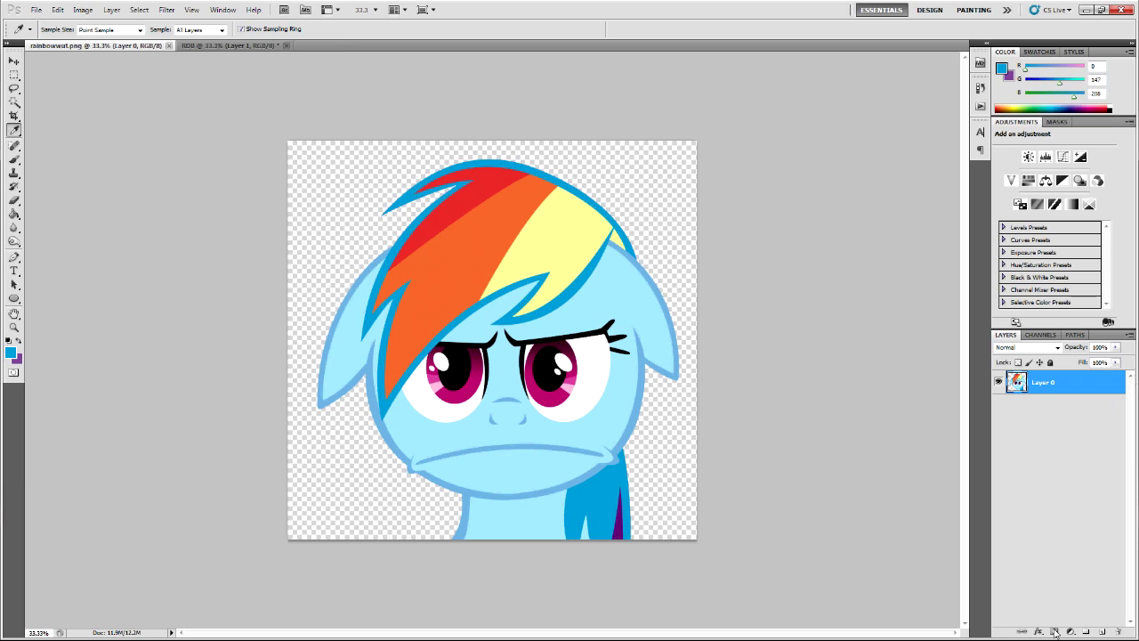
click(1086, 630)
double_click(1043, 379)
text(hair)
key(Return)
key(p)
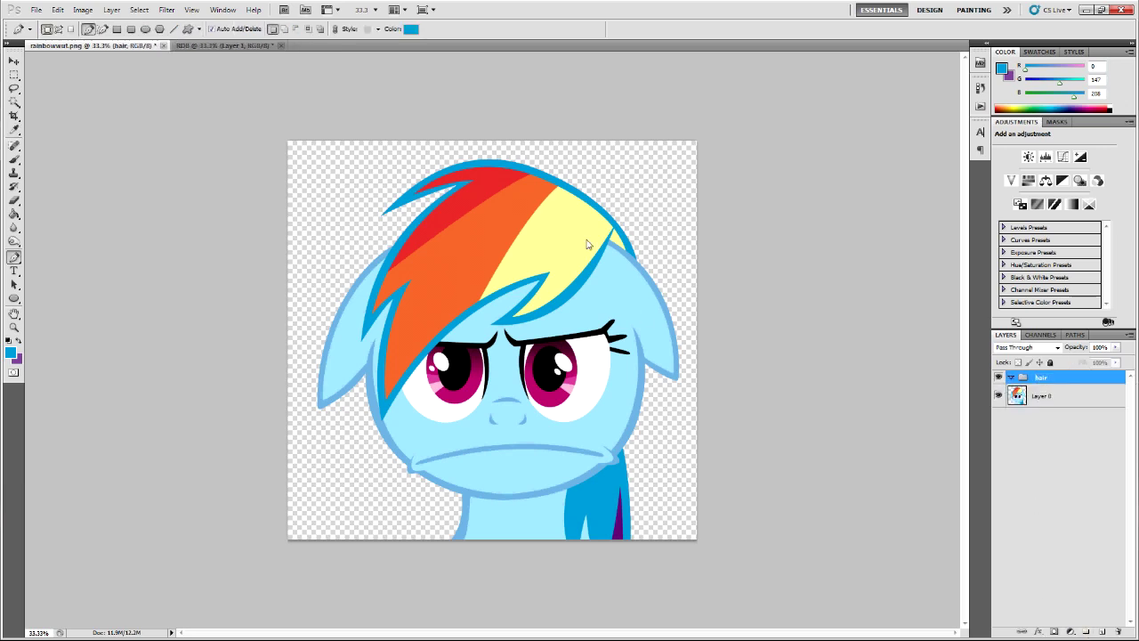
key(ctrl+plus)
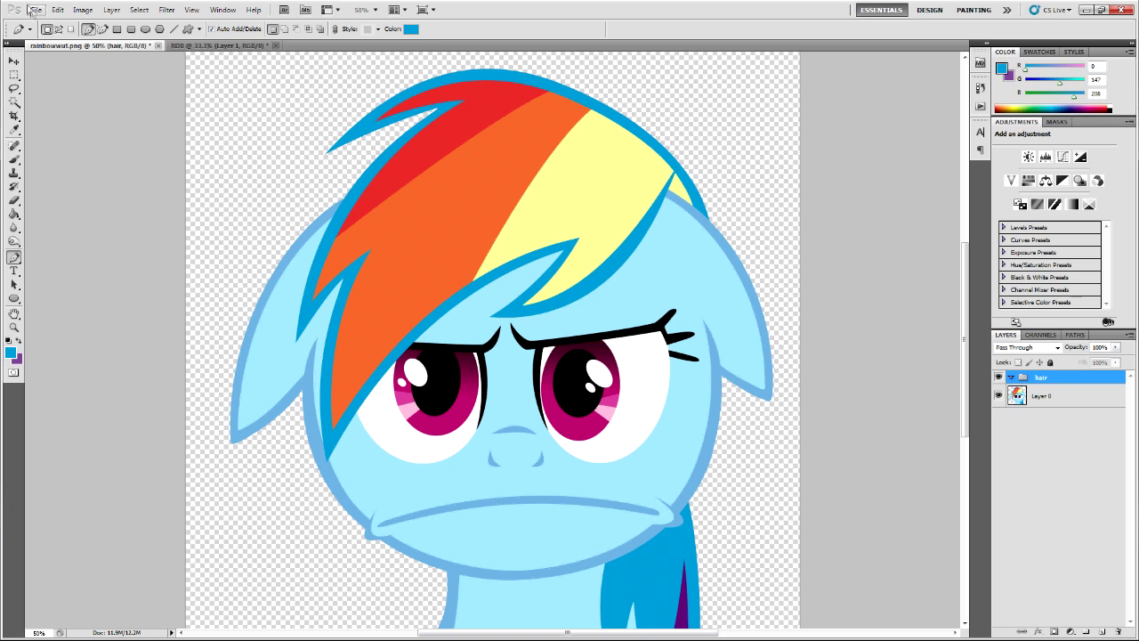
key(alt+f)
key(Down)
key(Return)
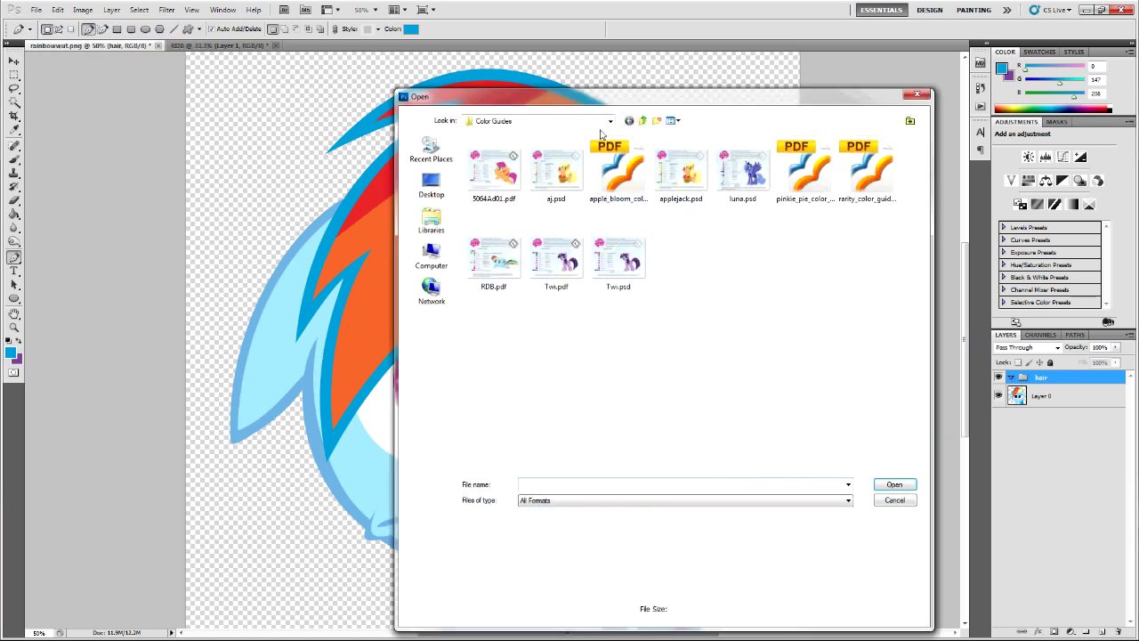
click(906, 501)
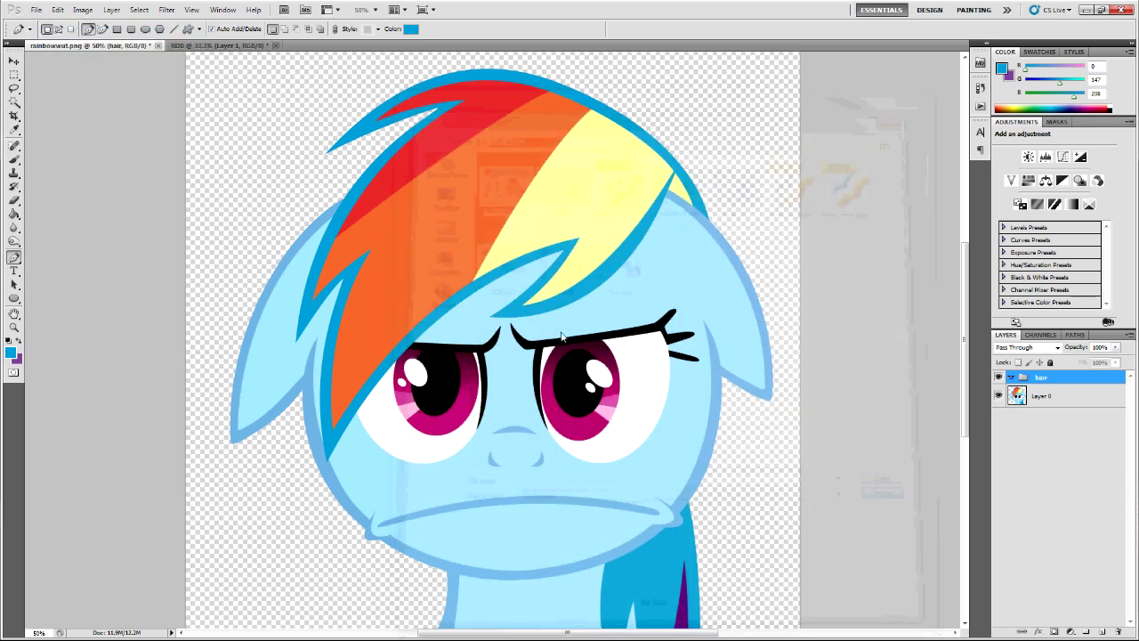
- Start a Pen shape of the mane outline, tracing its jagged left edge from the front lock's lower tip to the upper spike
scroll(480, 196, up, 1)
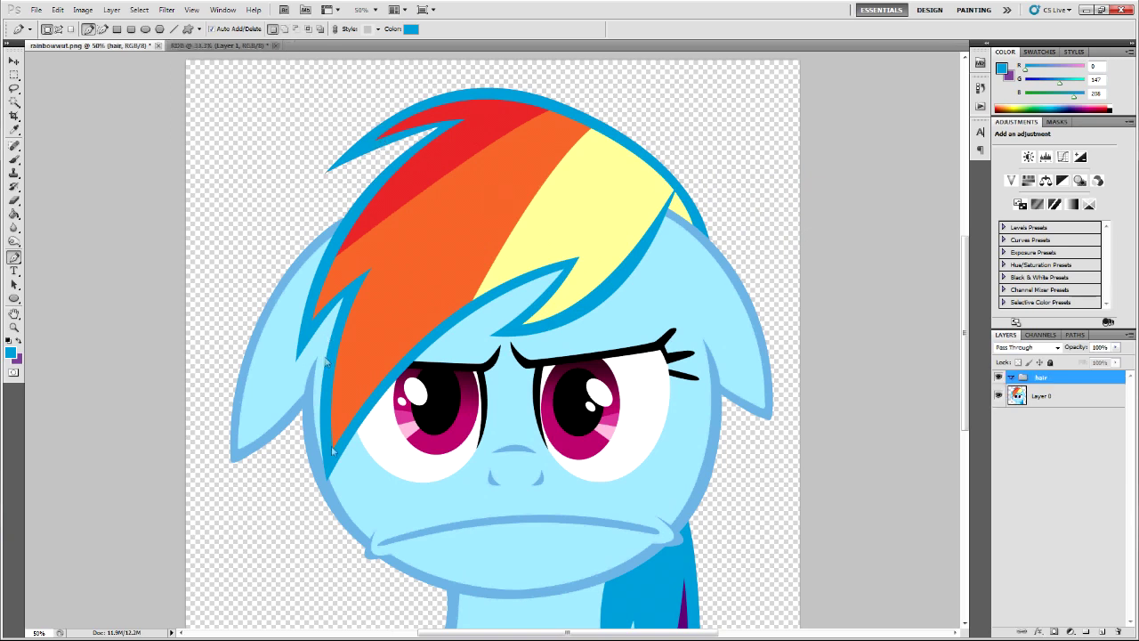
click(325, 482)
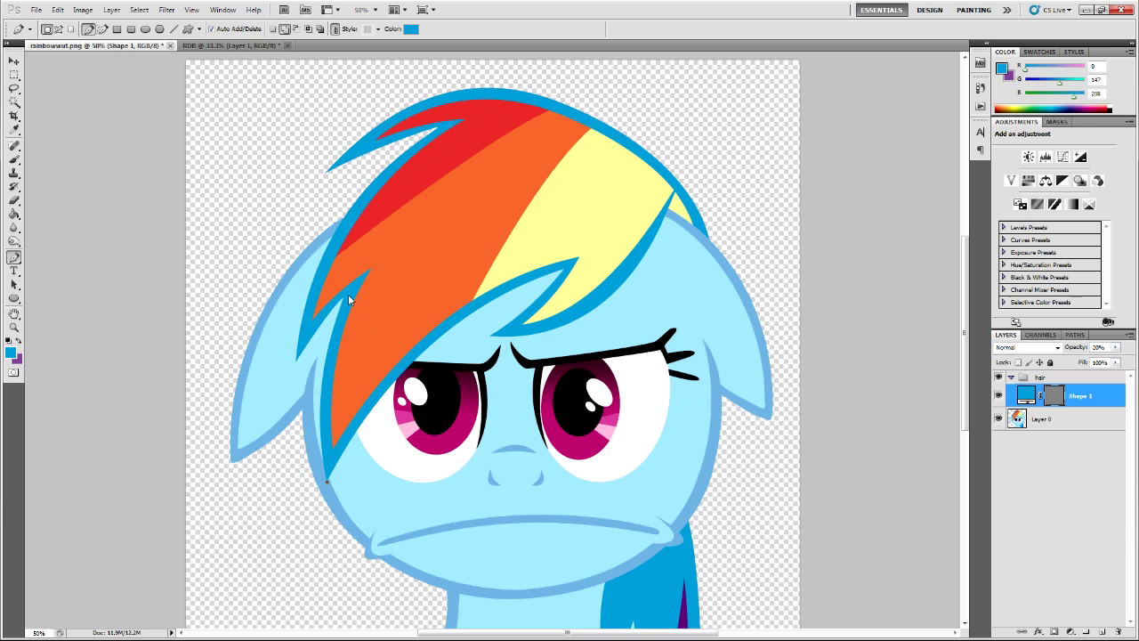
drag(342, 297, 326, 318)
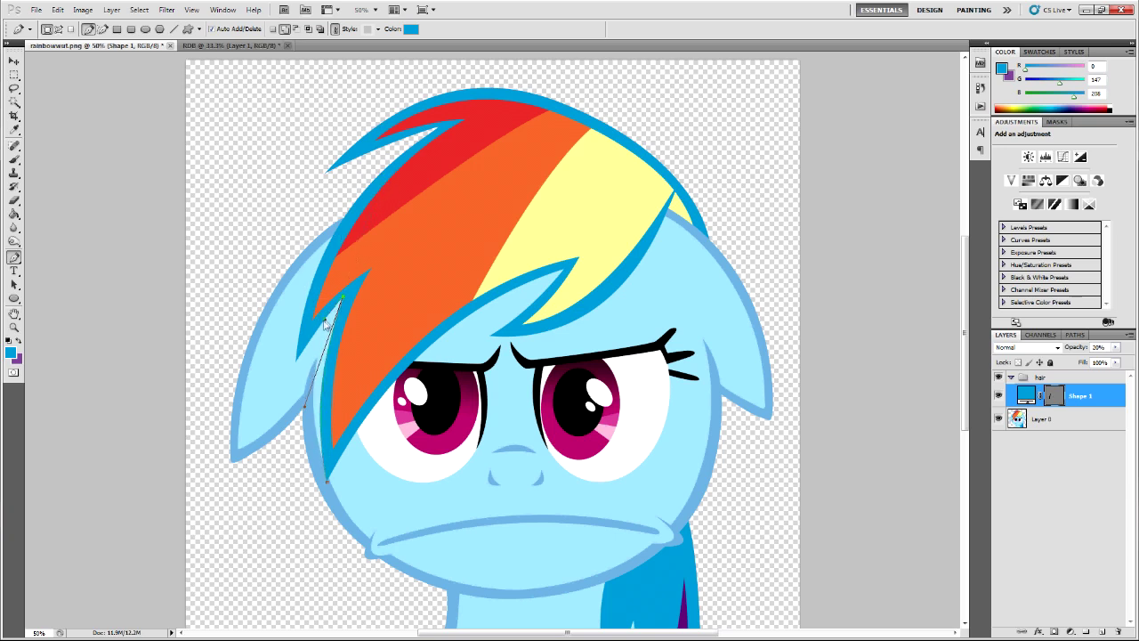
click(295, 363)
drag(294, 364, 300, 335)
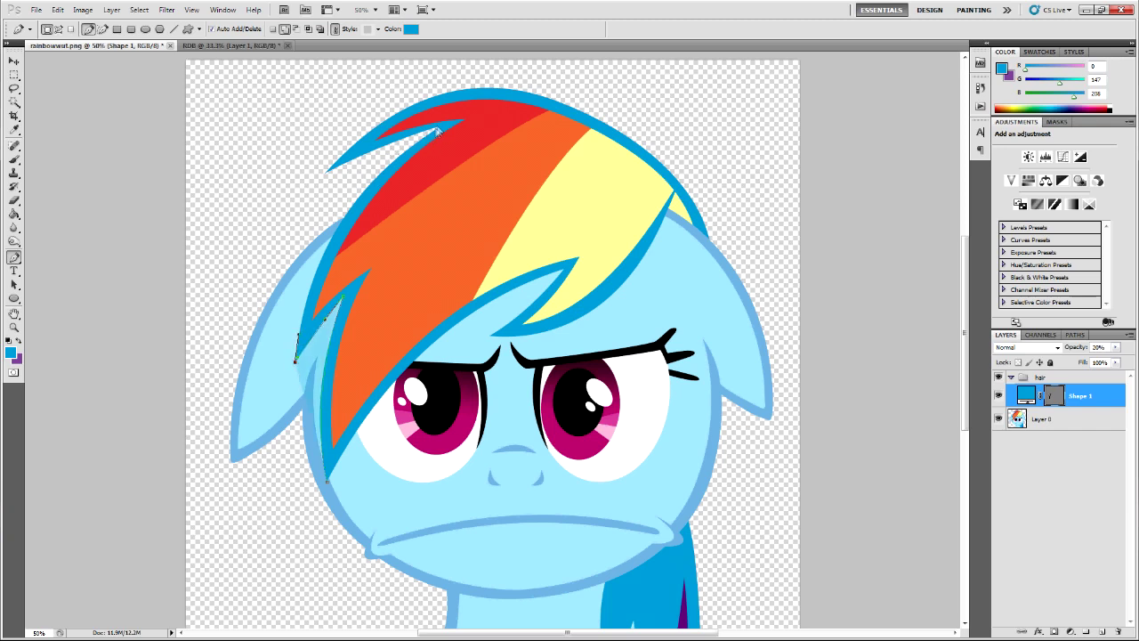
drag(439, 129, 541, 82)
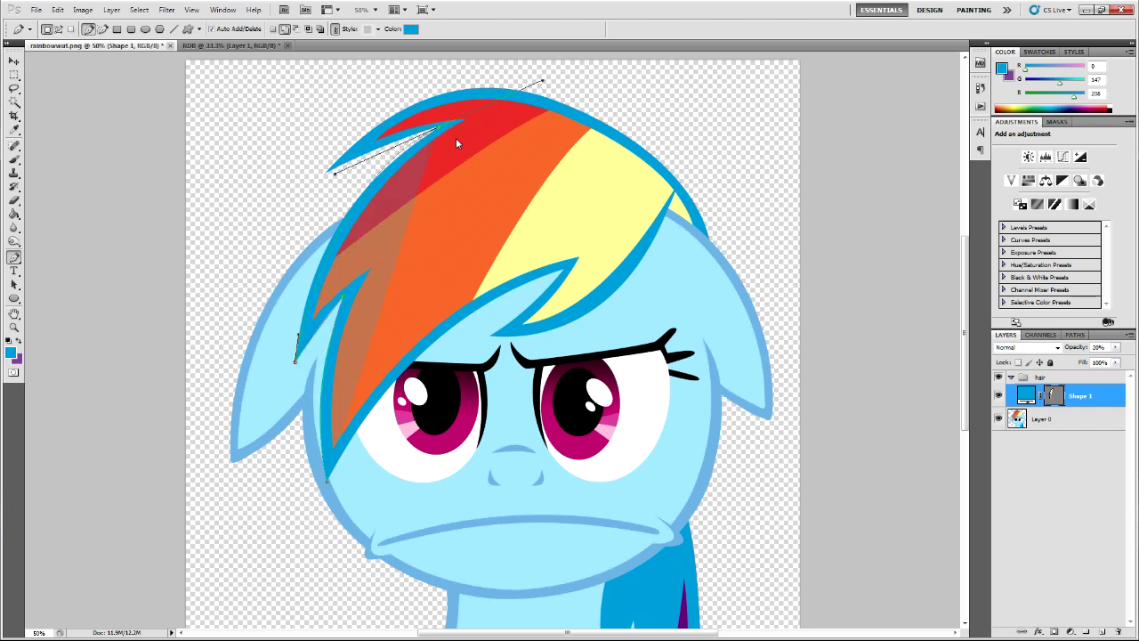
drag(336, 174, 306, 213)
click(440, 129)
key(Return)
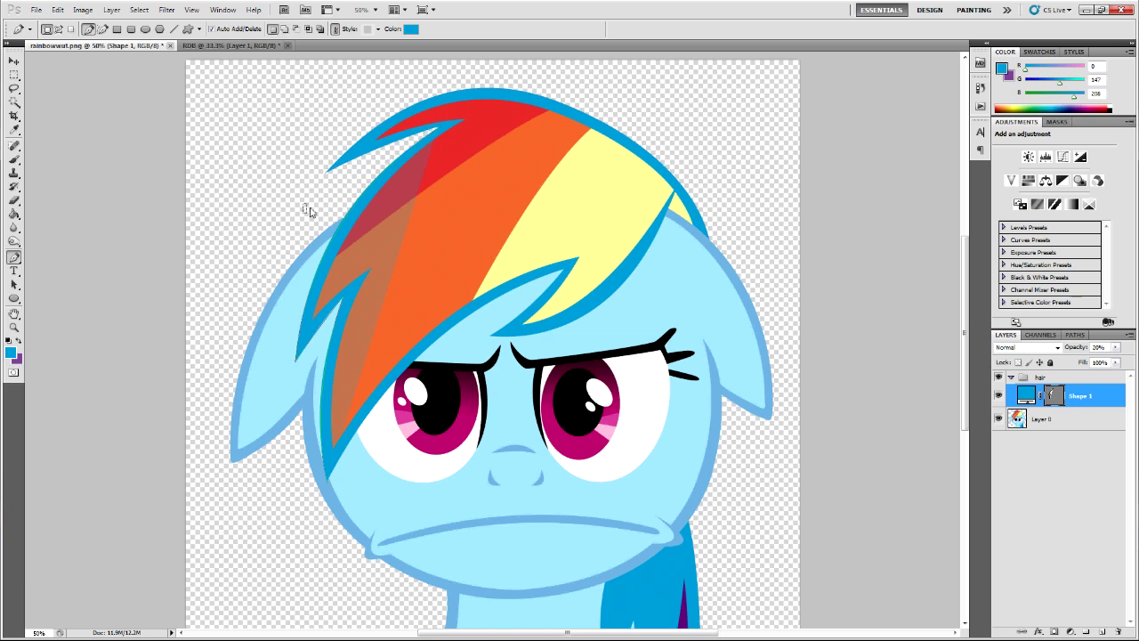
ctrl+click(424, 144)
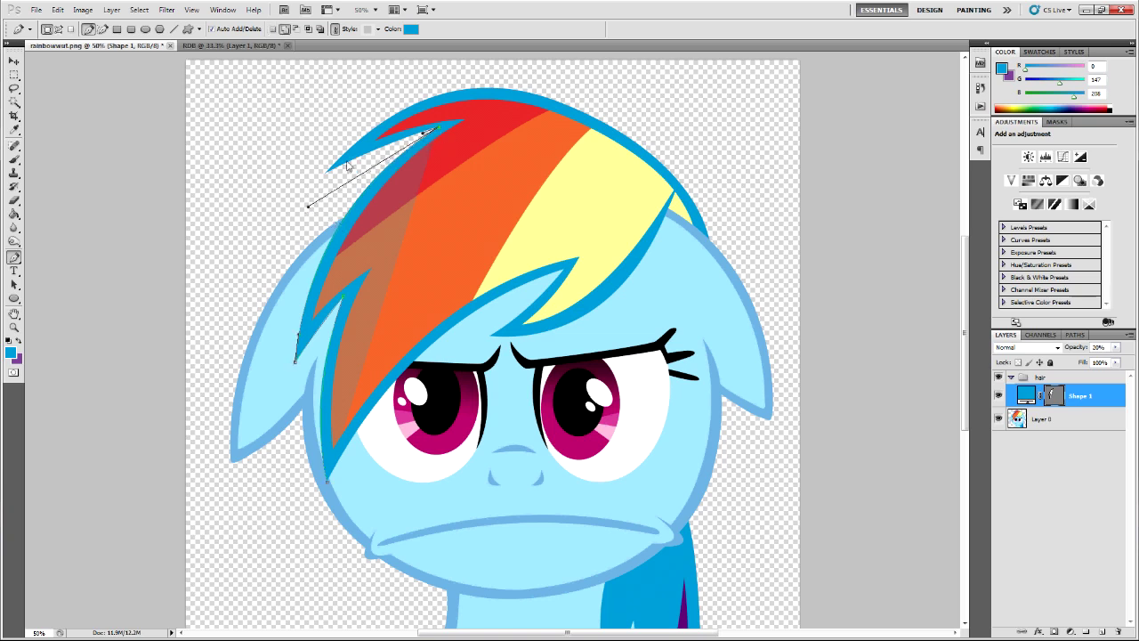
drag(325, 173, 307, 187)
click(364, 134)
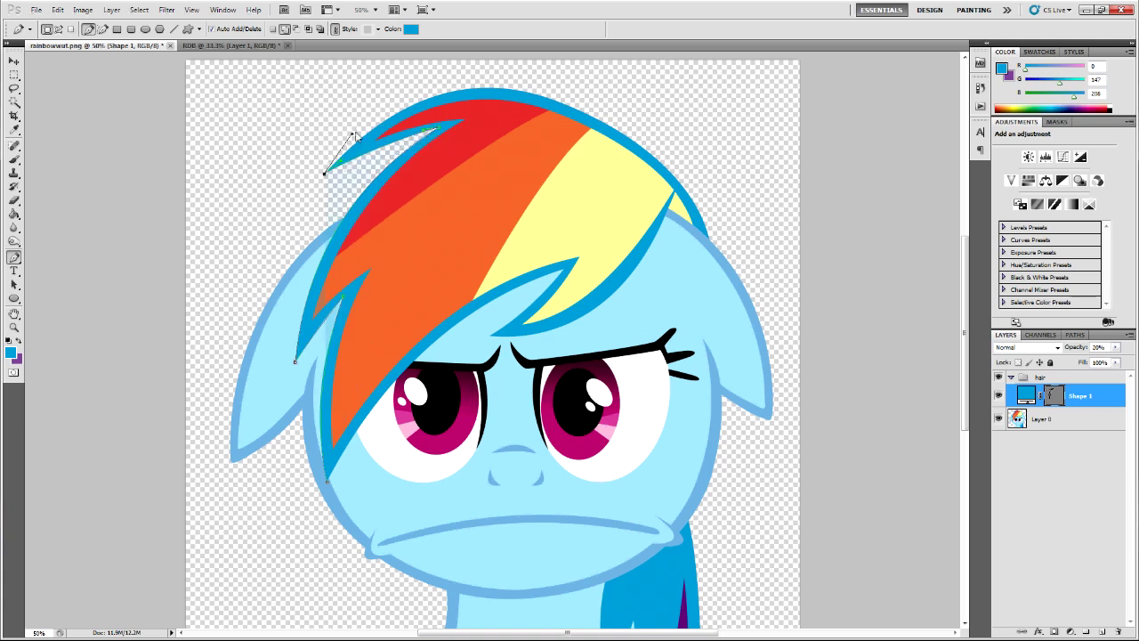
- Continue the mane outline over the top of the head to the back of the hair, fitting the curve to the blue stroke
click(710, 240)
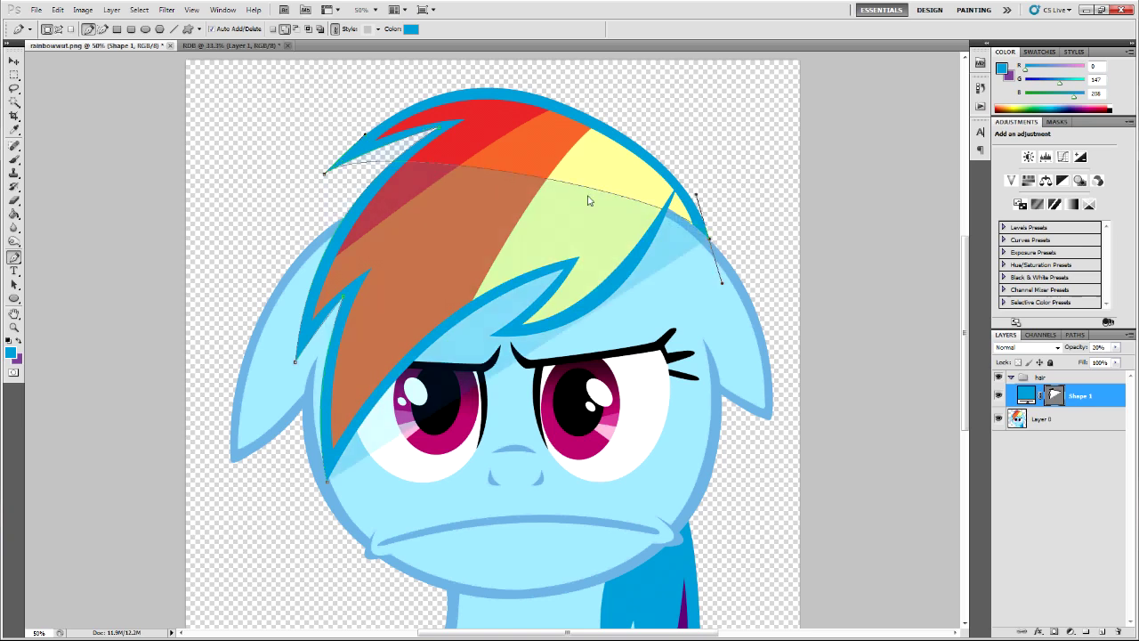
drag(521, 92, 520, 90)
drag(439, 78, 406, 72)
drag(618, 109, 669, 124)
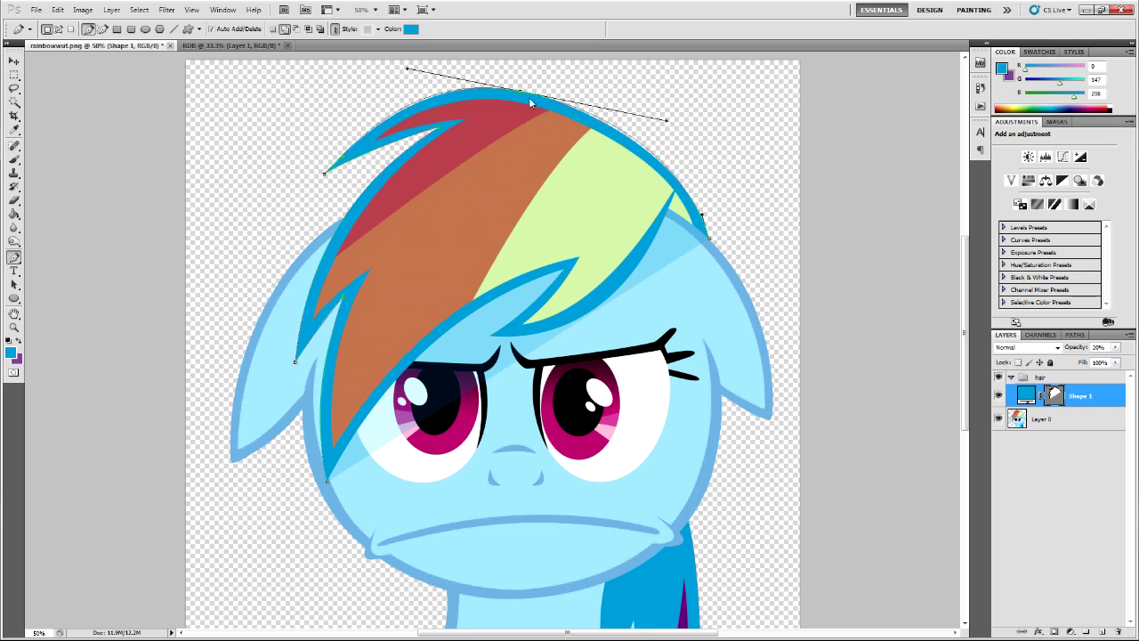
drag(521, 91, 526, 90)
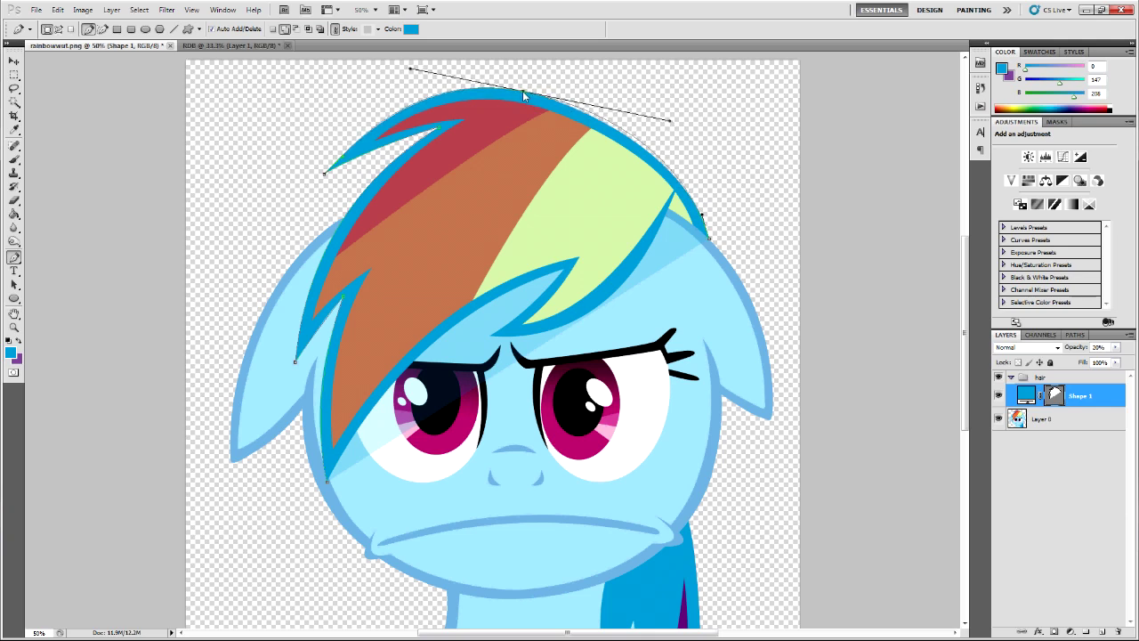
drag(669, 120, 656, 121)
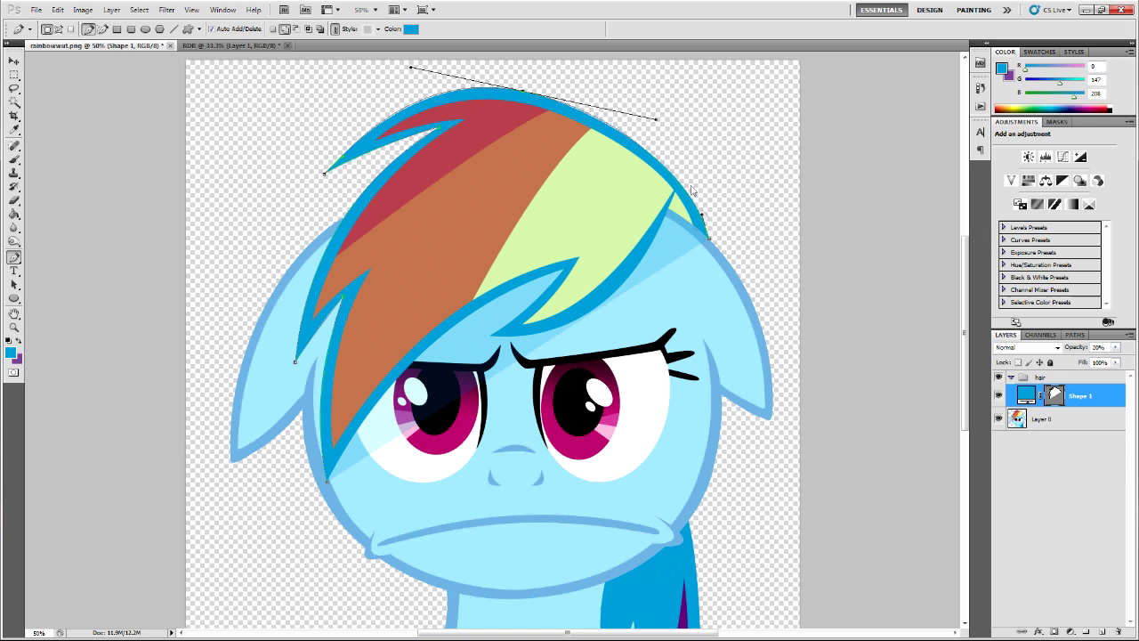
- Trace the mane's lower edge around the yellow lock and along the fringe, closing the outline at the front lock's tip
click(707, 236)
drag(722, 284, 671, 205)
click(669, 211)
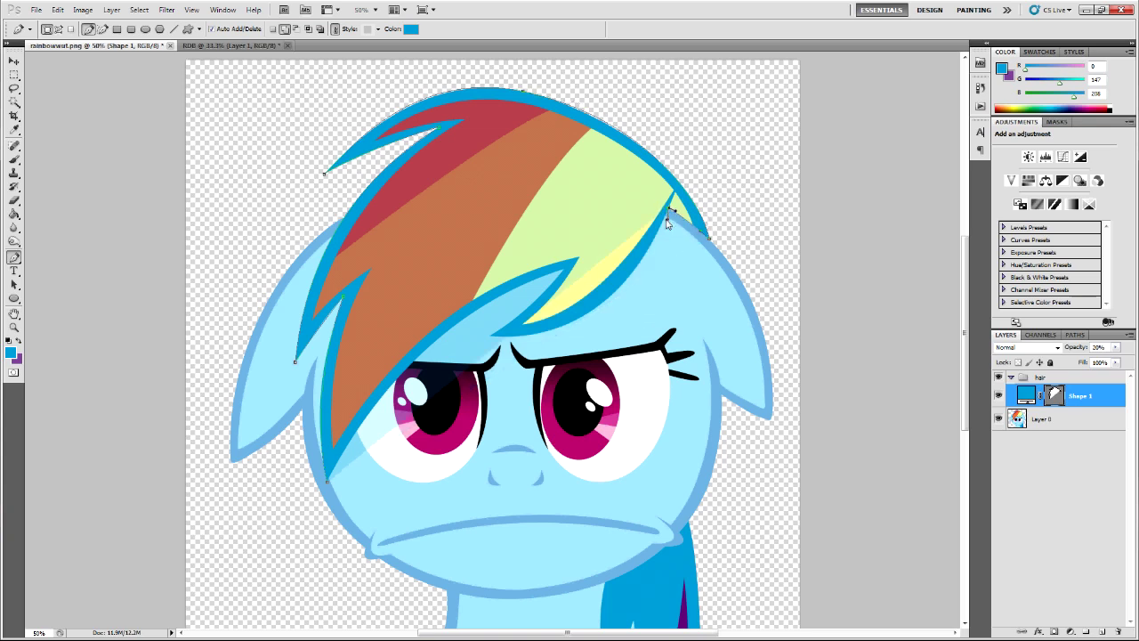
drag(490, 336, 388, 319)
alt+click(491, 335)
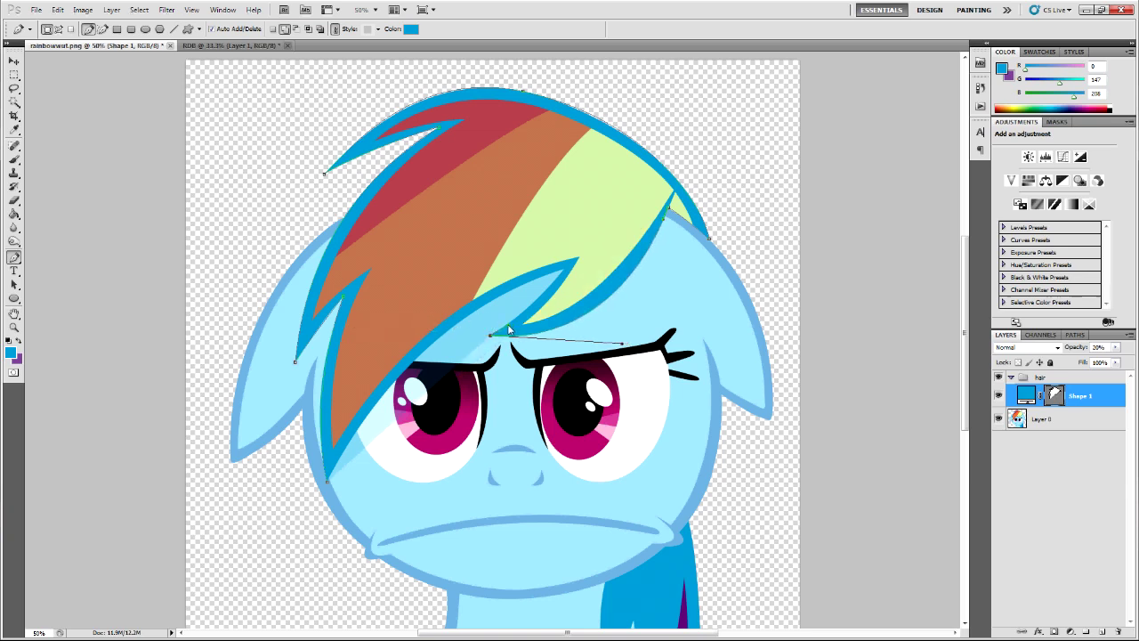
click(571, 262)
drag(570, 262, 542, 279)
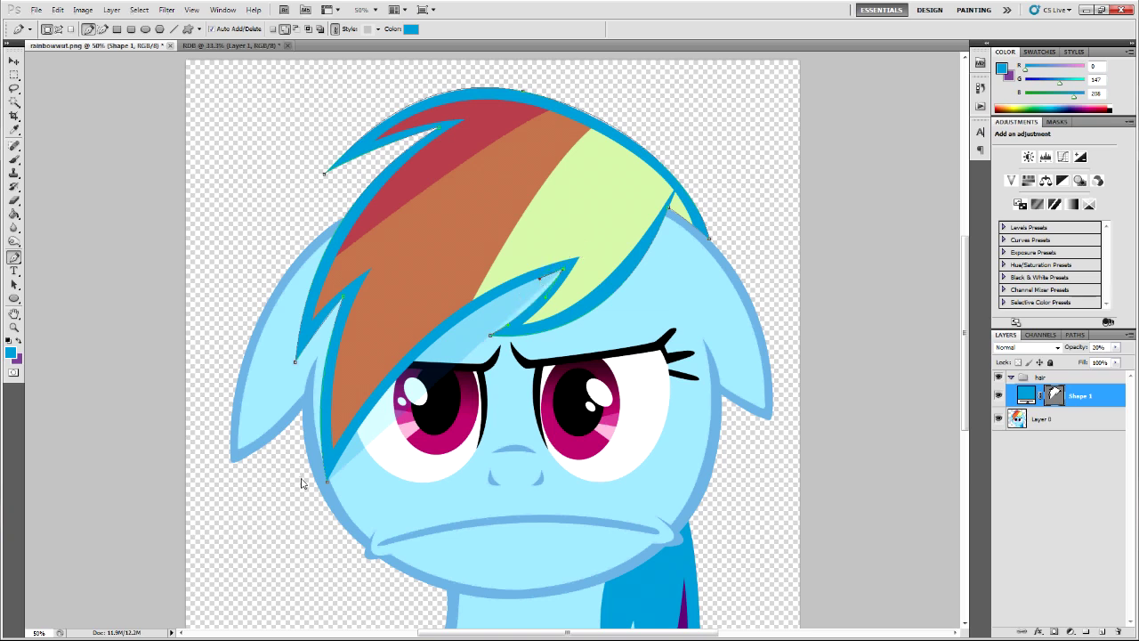
click(328, 482)
drag(437, 381, 421, 367)
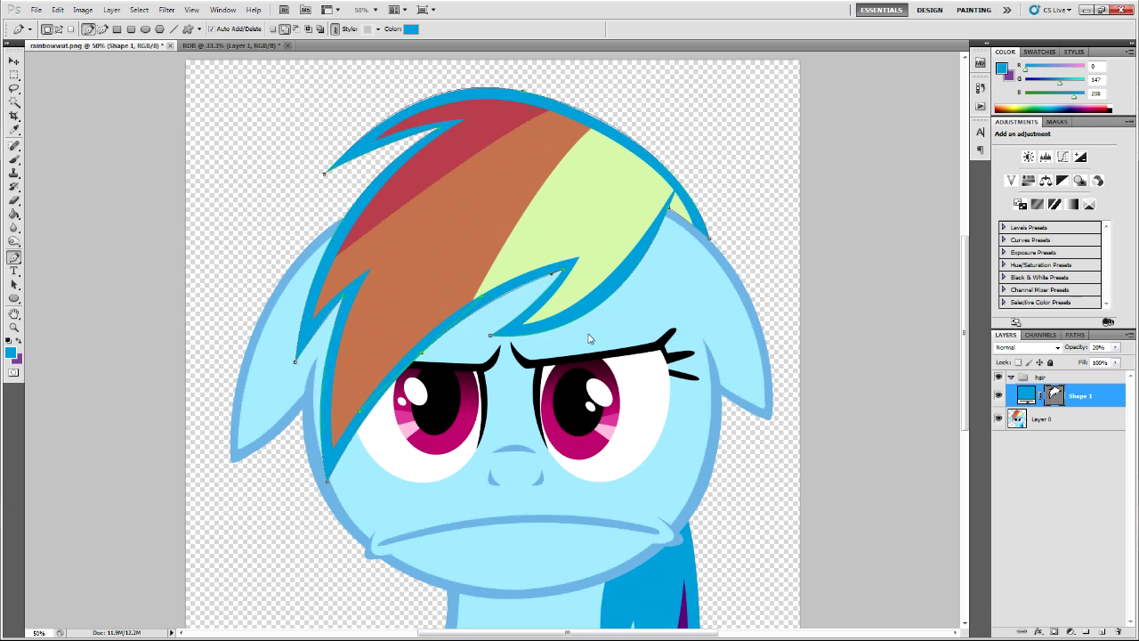
- Preview the mane outline shape at 100% opacity, restore it to 20%, and hide the Shape 1 layer
key(0)
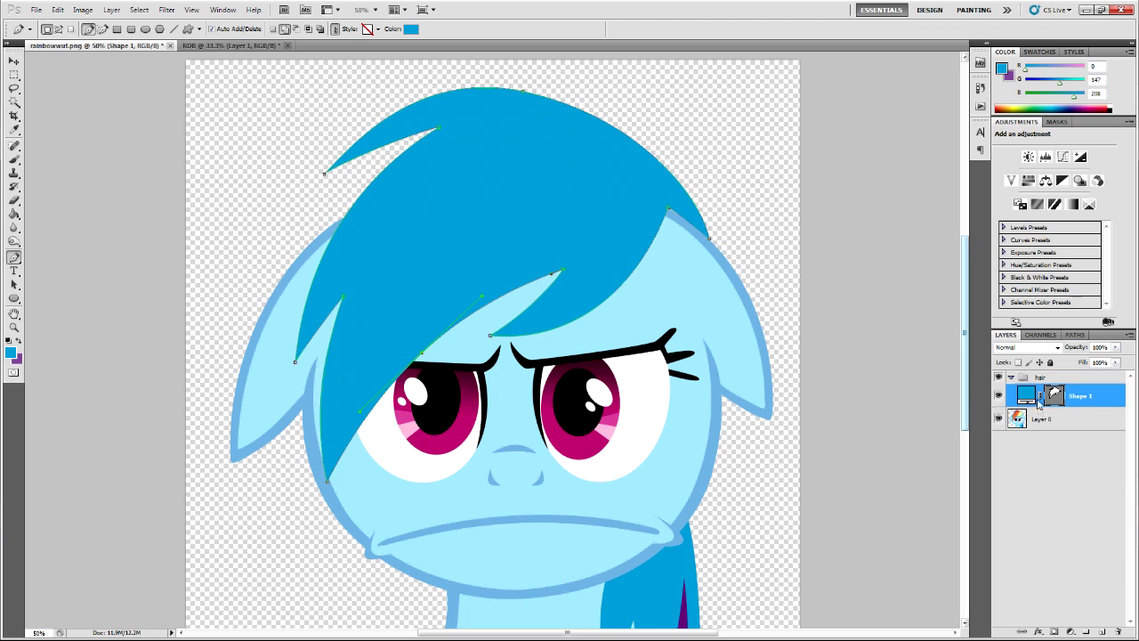
key(shift+0)
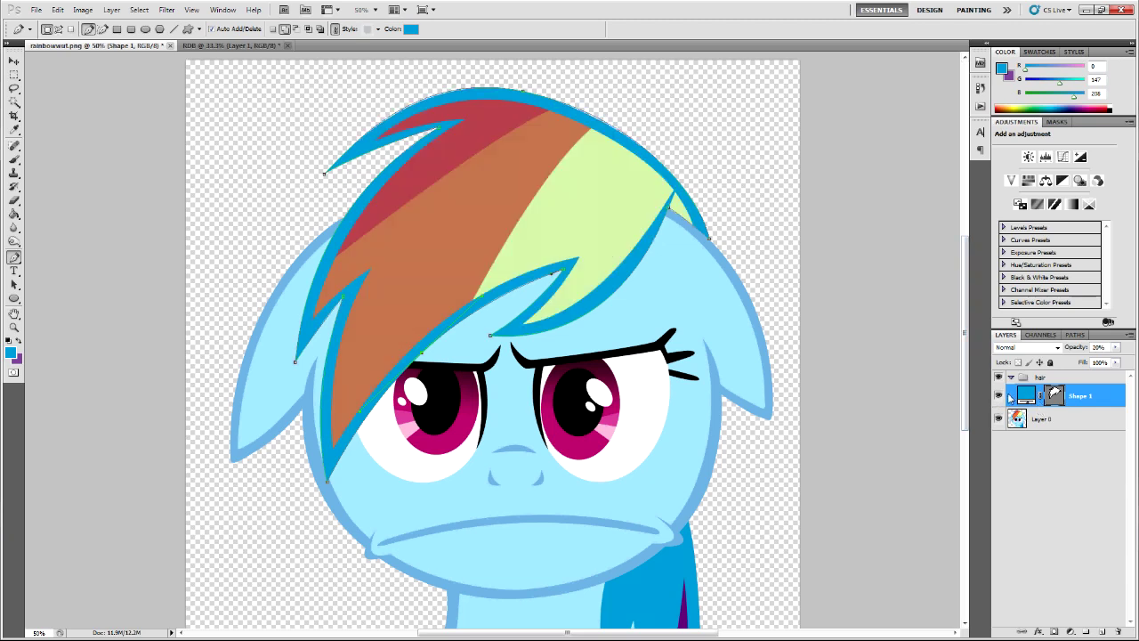
click(1045, 418)
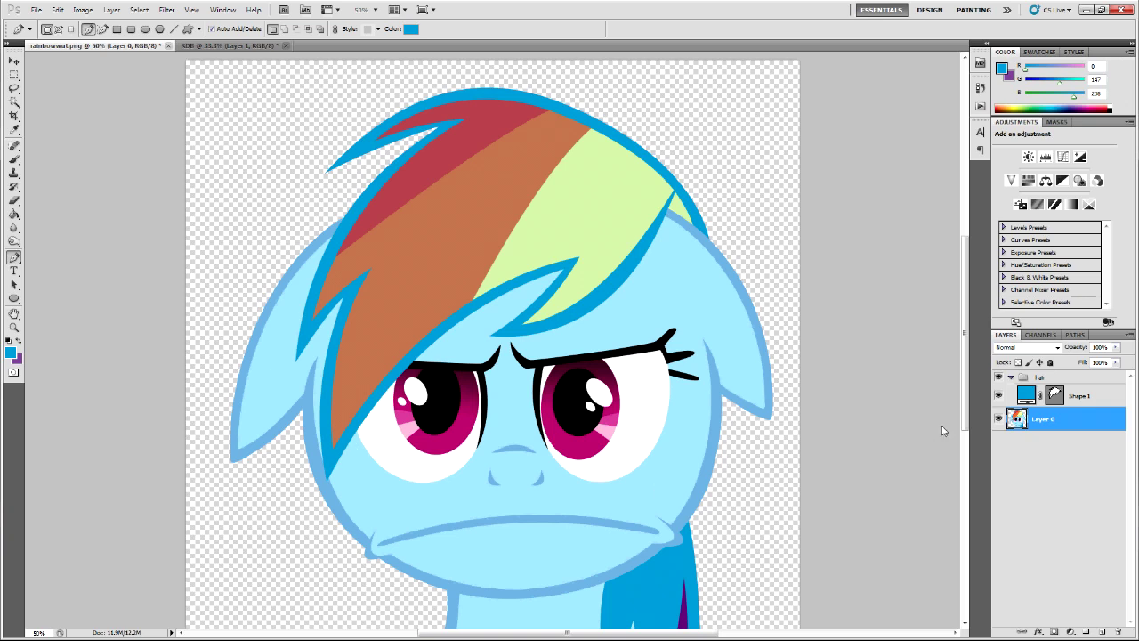
click(1008, 399)
click(998, 395)
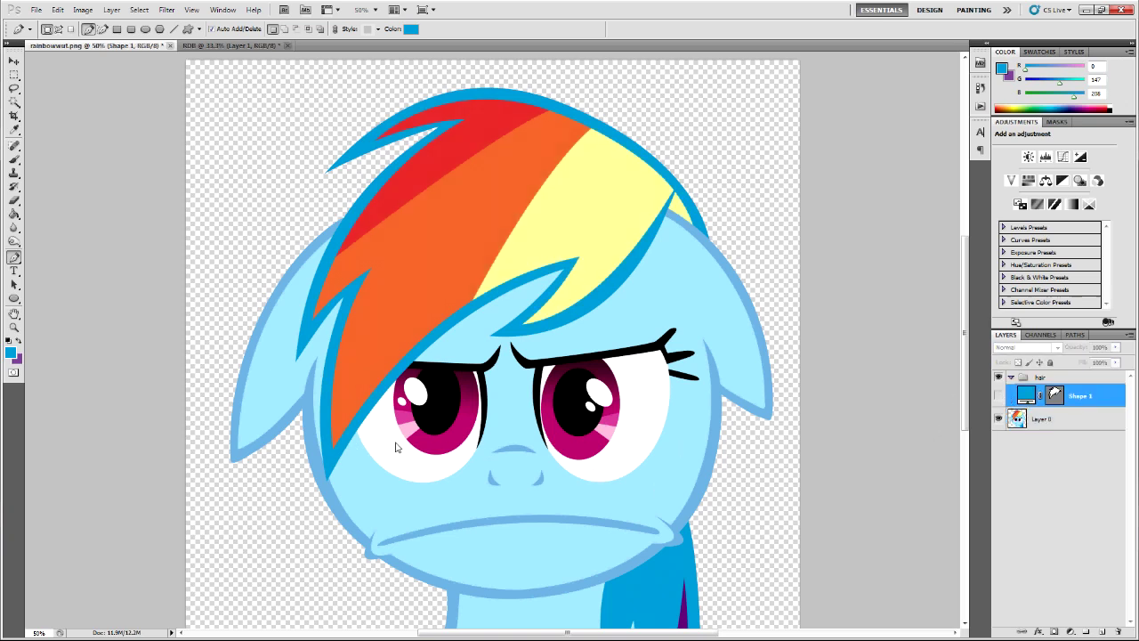
- Start a Pen shape of the mane's inner fill area, tracing the jagged inner edge from the front lock's tip to the upper spike
click(330, 412)
click(371, 268)
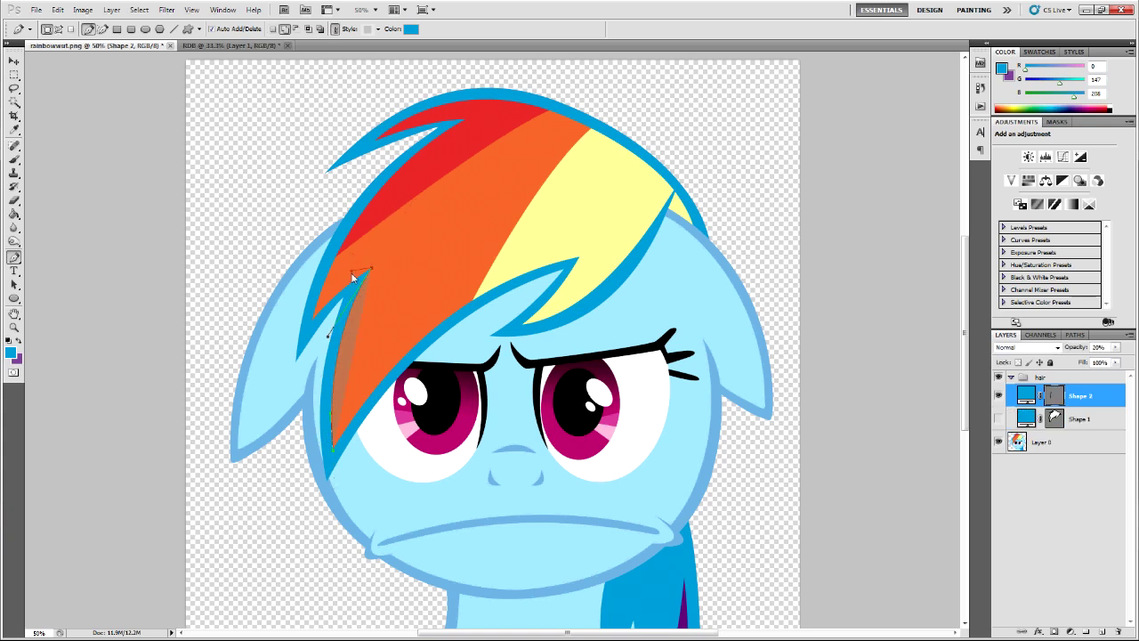
drag(328, 331, 310, 326)
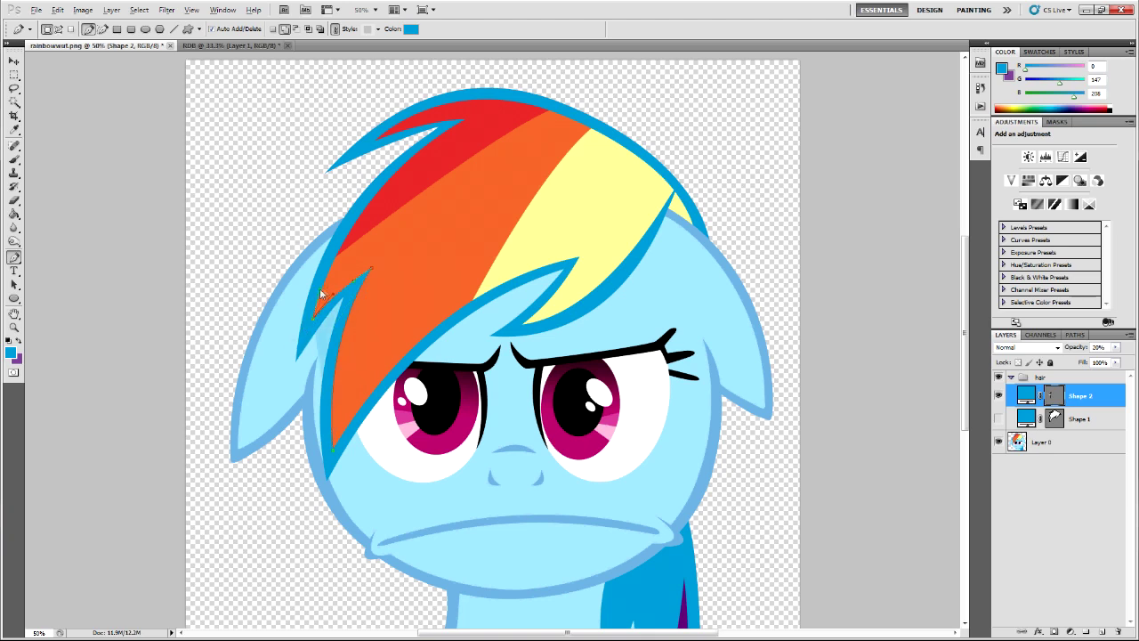
drag(464, 118, 570, 51)
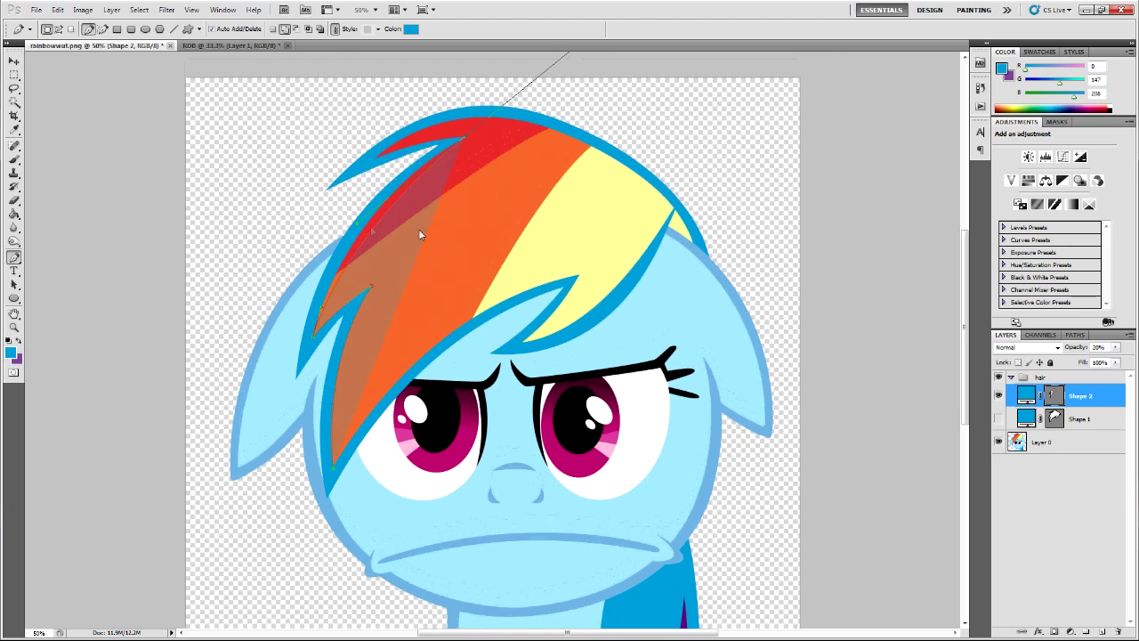
mouse_move(353, 219)
mouse_down()
mouse_move(325, 228)
mouse_move(343, 212)
mouse_up()
scroll(371, 252, up, 1)
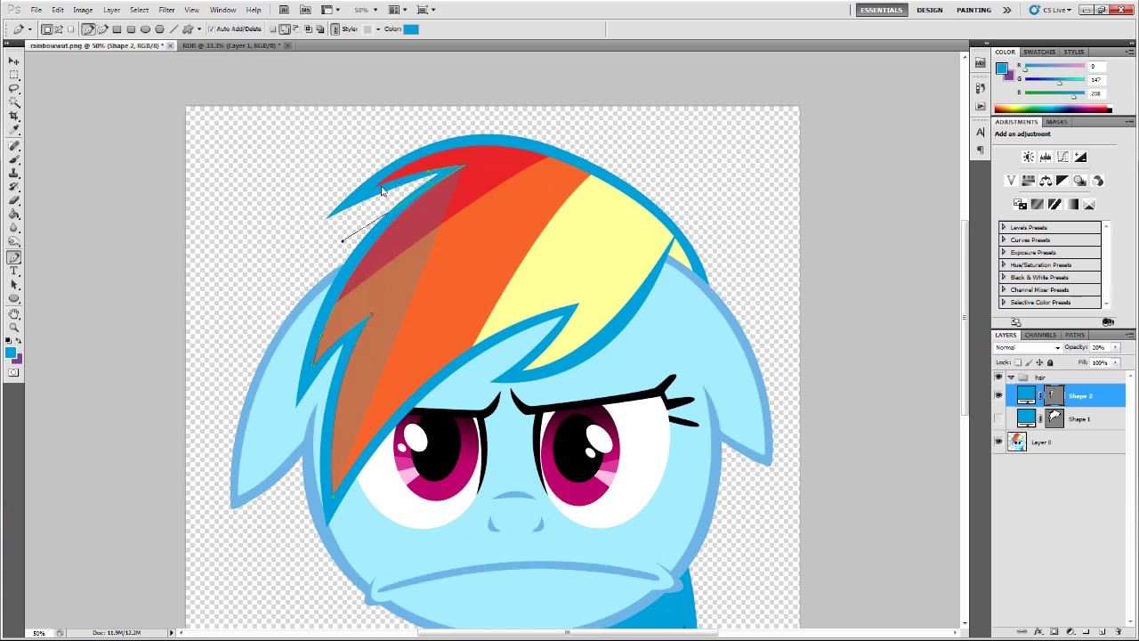
drag(358, 197, 387, 165)
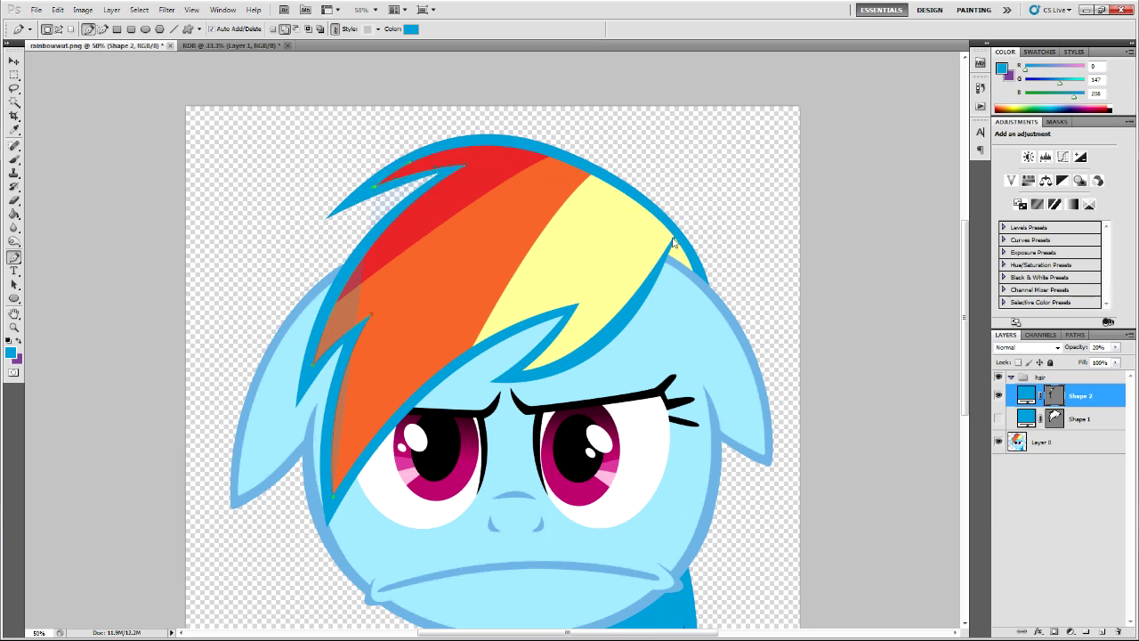
- Continue the inner fill outline over the top of the head to the yellow lock's back corner, fitting the curve to the blue stroke's inside
drag(673, 238, 725, 284)
drag(524, 142, 469, 148)
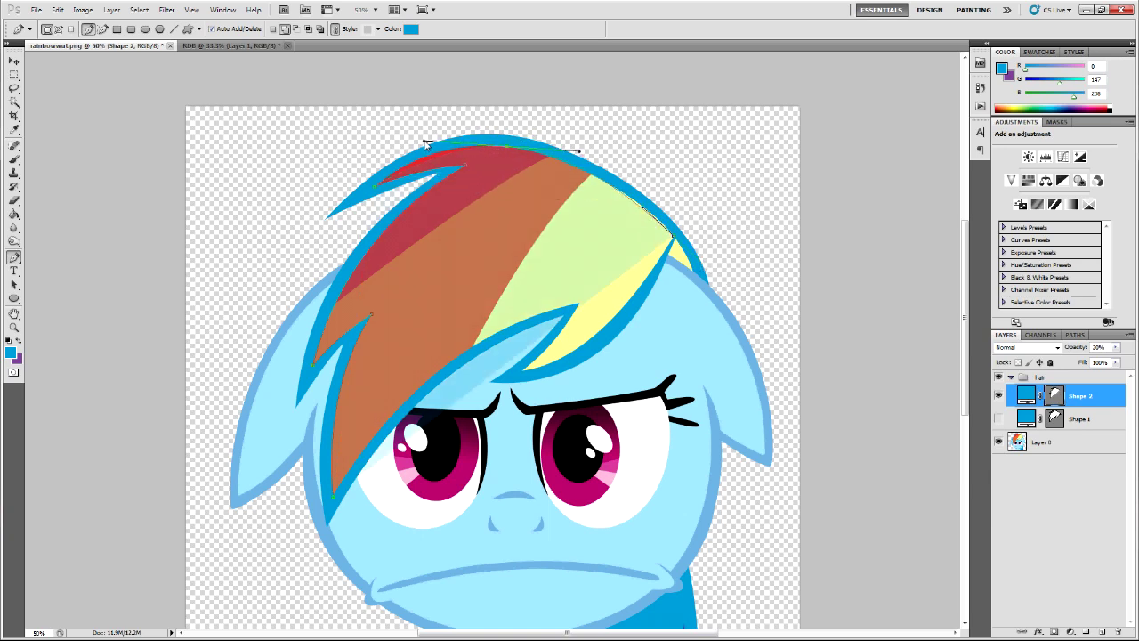
mouse_move(579, 152)
mouse_down()
mouse_move(573, 163)
mouse_move(575, 152)
mouse_up()
drag(656, 219, 672, 240)
- Trace the inner fill's lower edge around the yellow lock and along the fringe, closing the shape at the front lock's tip
drag(523, 374, 596, 362)
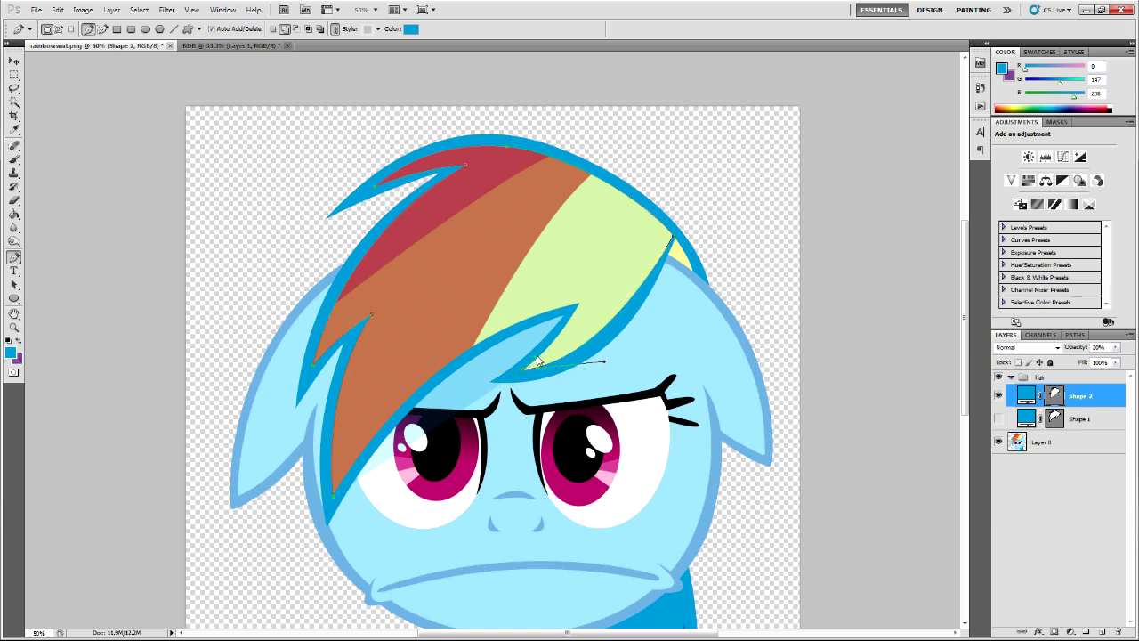
mouse_move(578, 308)
mouse_down()
mouse_move(587, 262)
mouse_move(600, 262)
mouse_move(564, 311)
mouse_up()
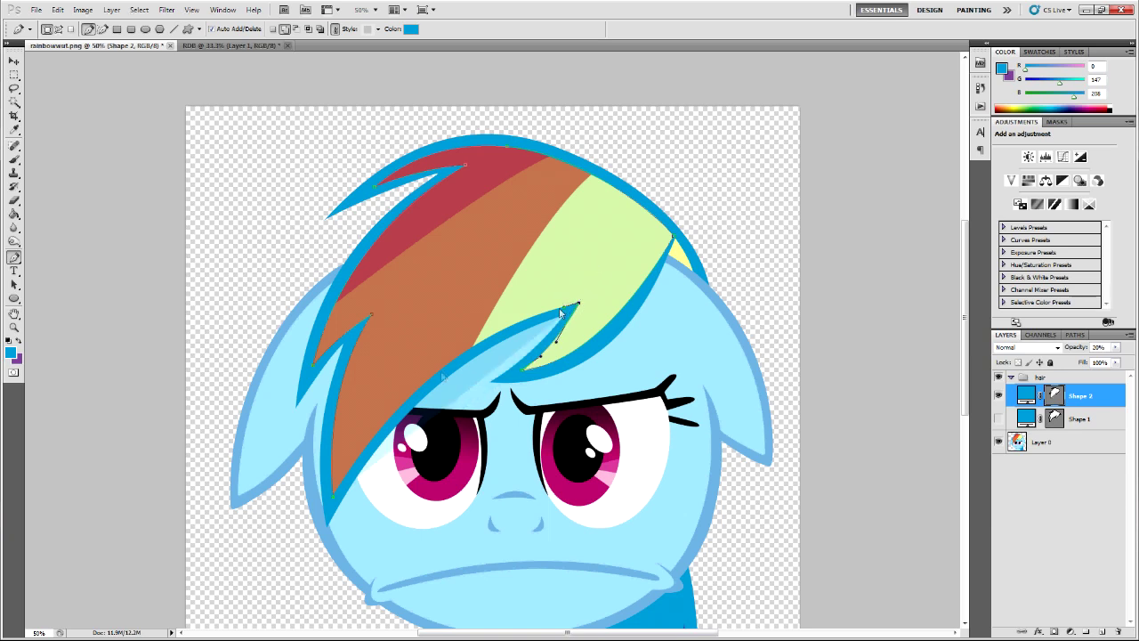
scroll(333, 433, down, 1)
click(335, 467)
drag(334, 473, 440, 297)
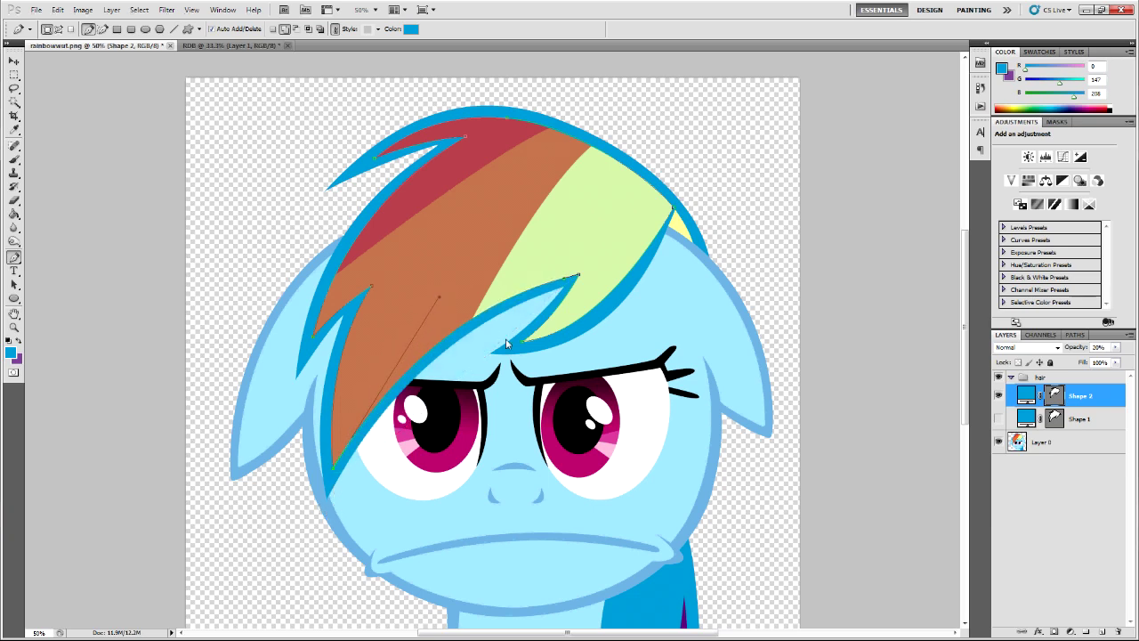
- Set the inner mane shape, Shape 2, to 100% opacity
click(1072, 419)
click(1066, 402)
key(0)
click(1057, 419)
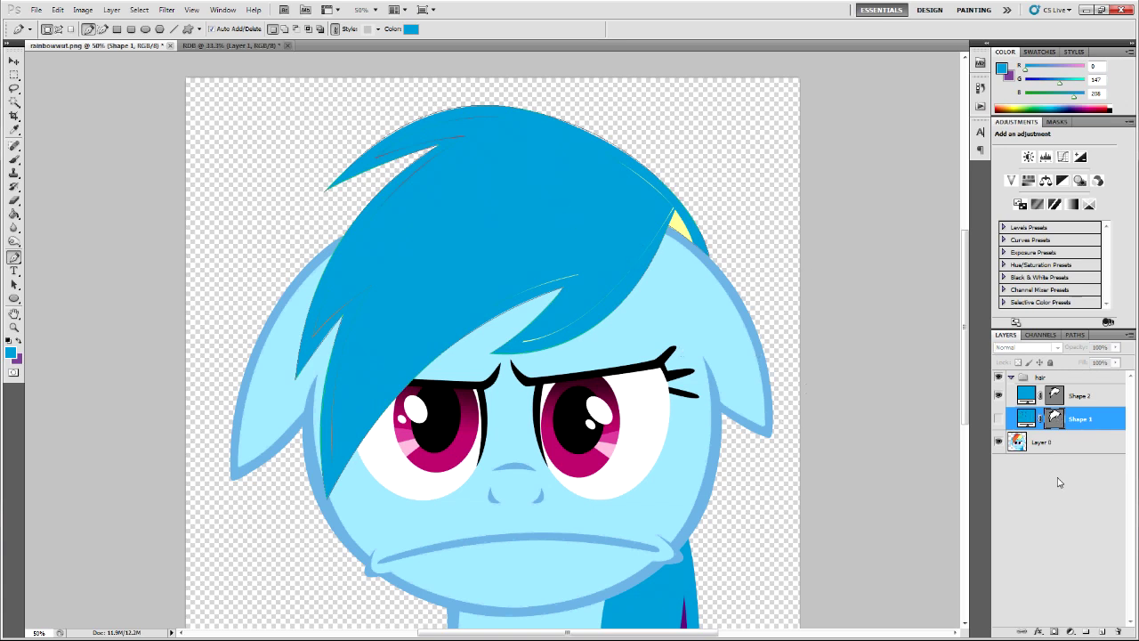
- Create a layer group inside hair, move Shape 2's vector mask onto it, and delete the leftover Shape 2 layer
click(1084, 398)
click(1086, 631)
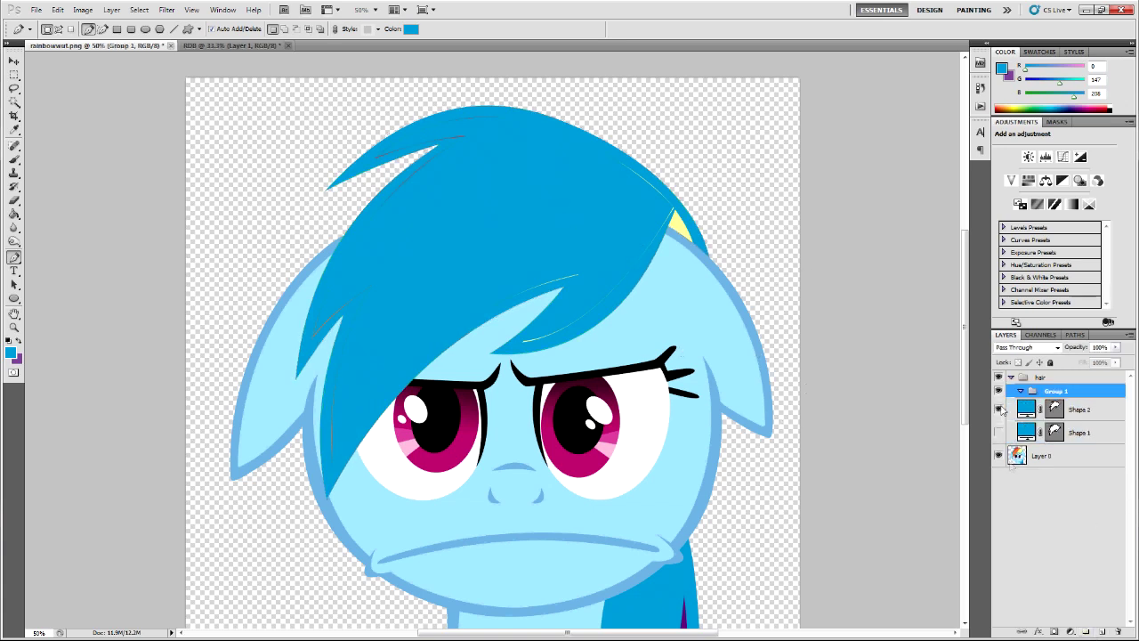
click(1059, 410)
drag(1056, 415, 1061, 397)
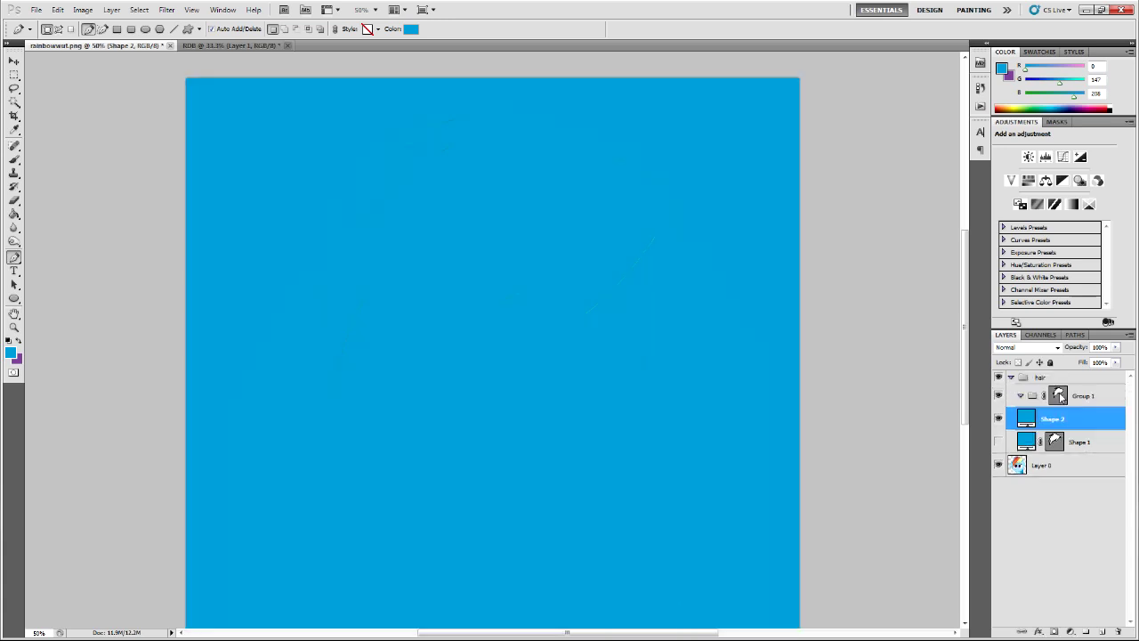
key(Delete)
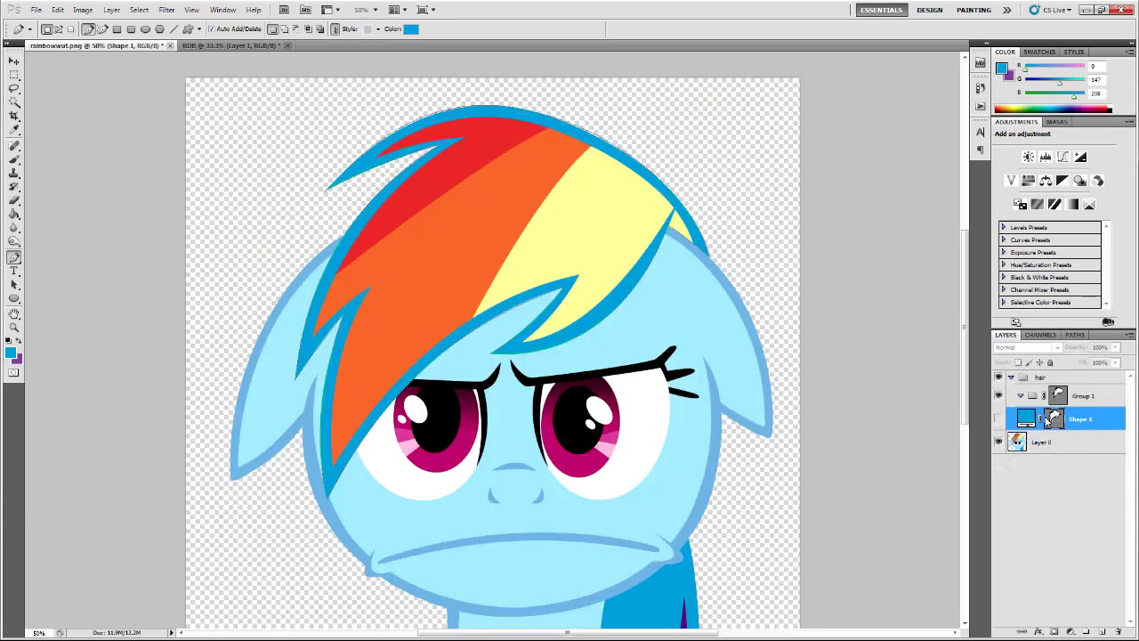
- Check the Group 1 vector mask with the source image hidden, and show Layer 0 and Shape 1
click(1055, 391)
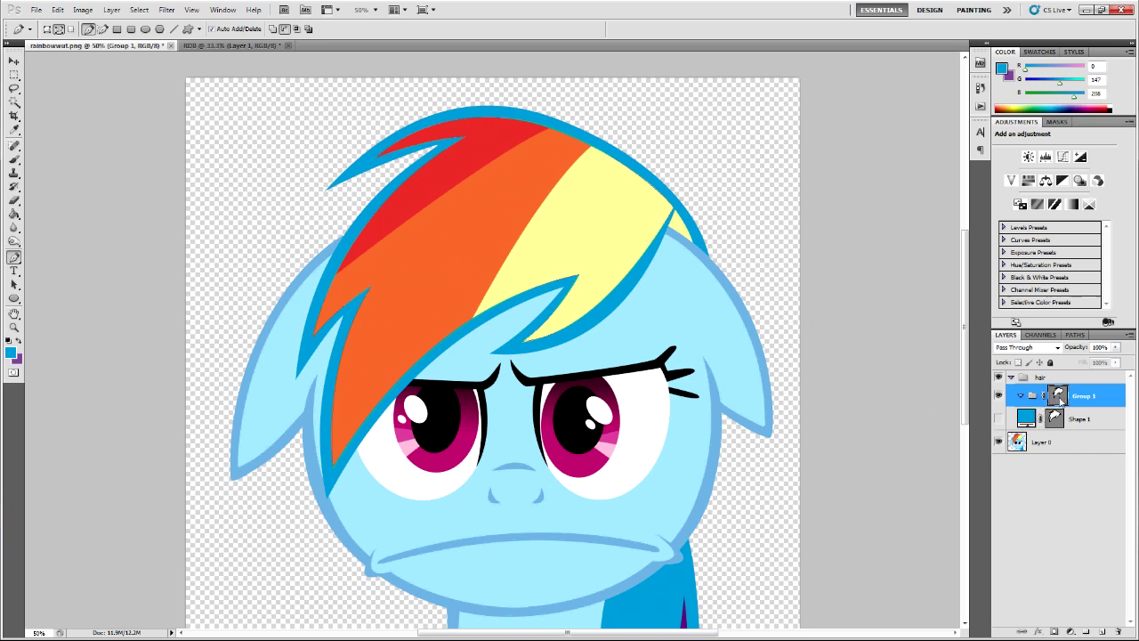
click(999, 441)
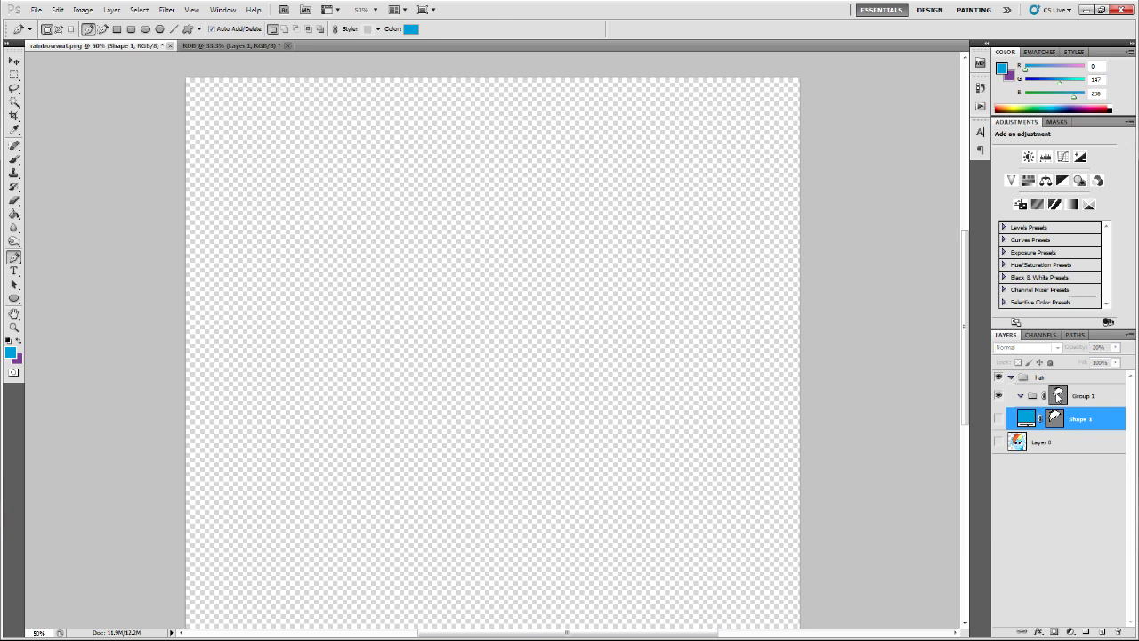
click(1058, 395)
drag(998, 442, 999, 419)
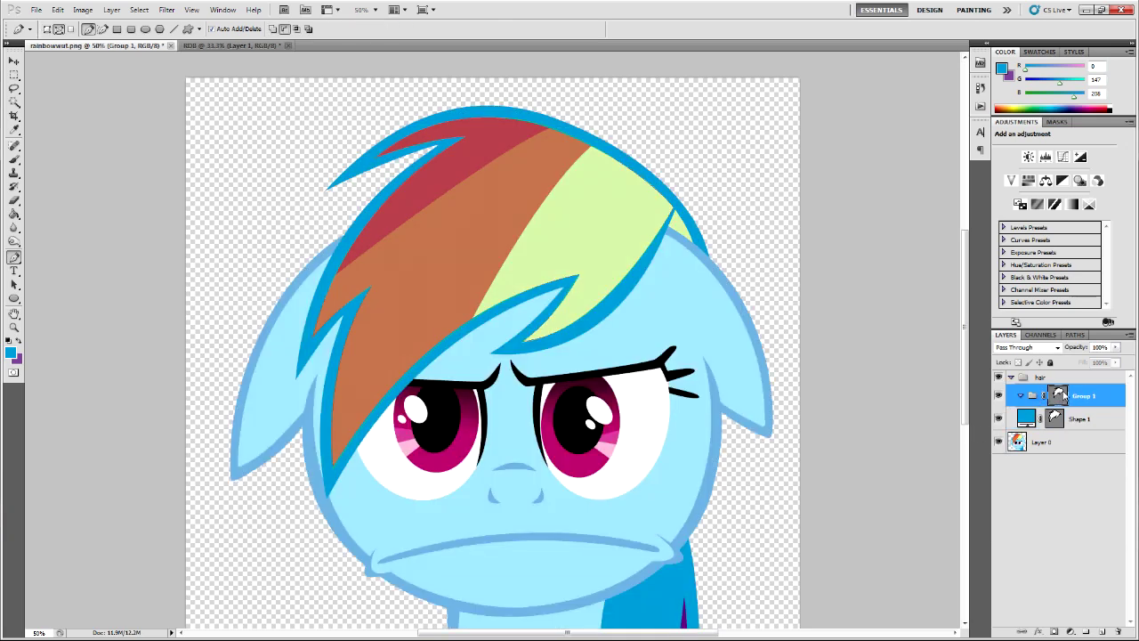
- Sample the orange hair fill from the RDB color guide, and make red the foreground color in rainbowwut.png
click(212, 46)
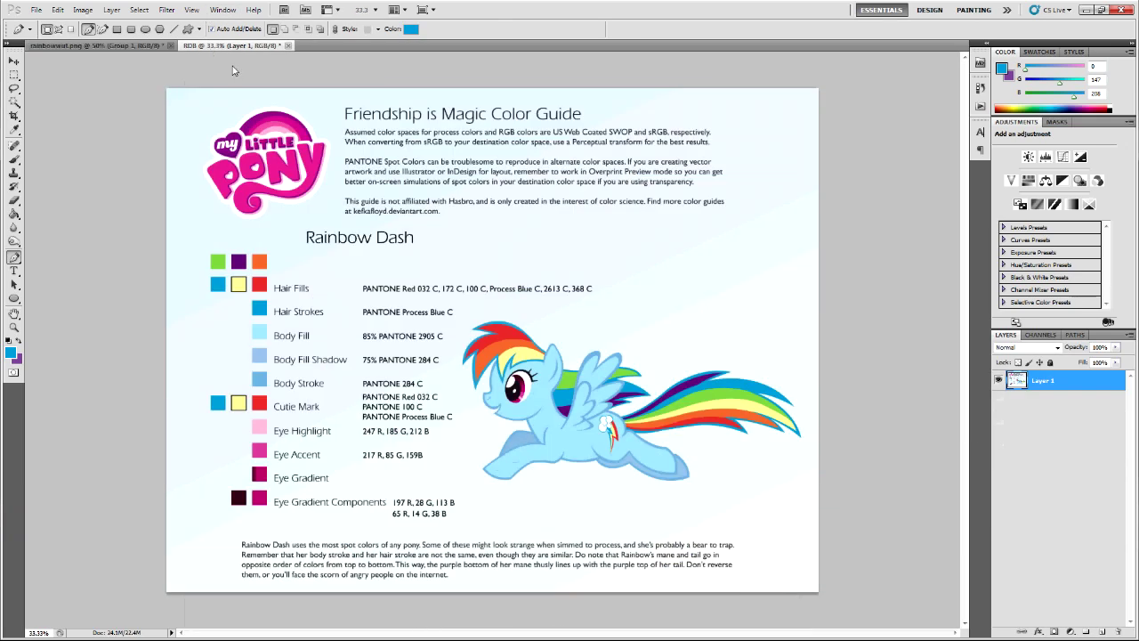
key(i)
click(259, 261)
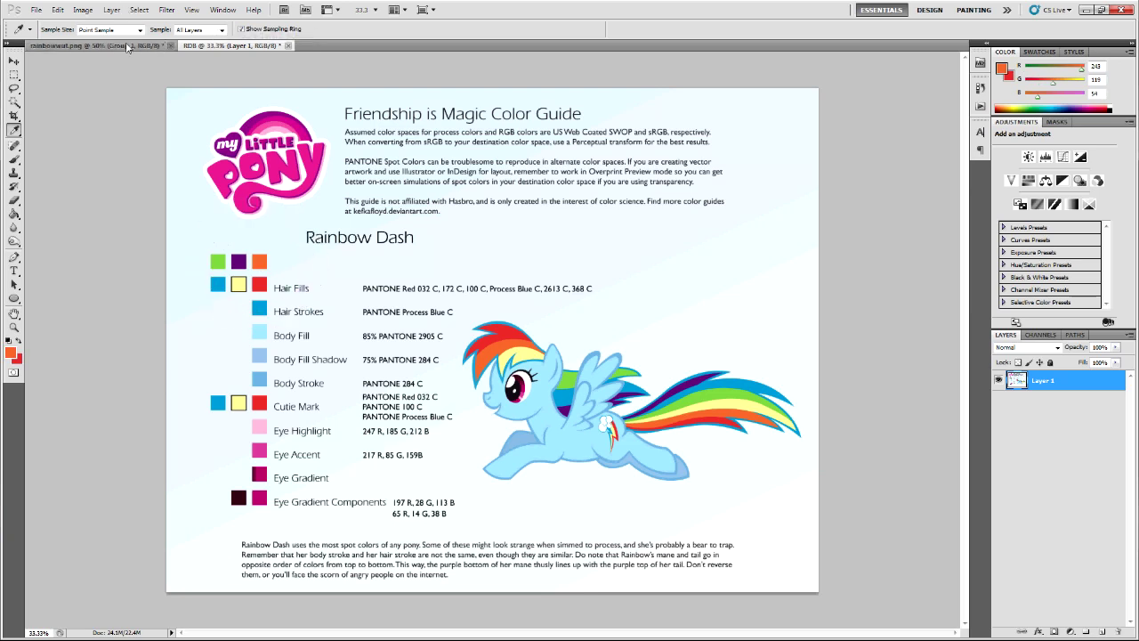
click(127, 46)
key(p)
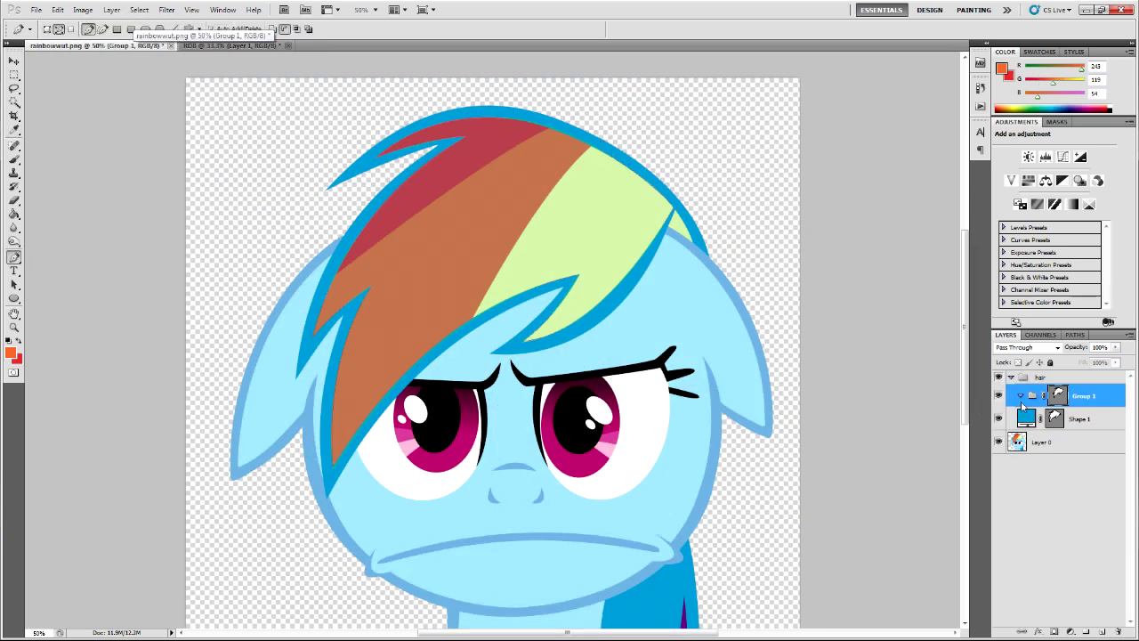
key(x)
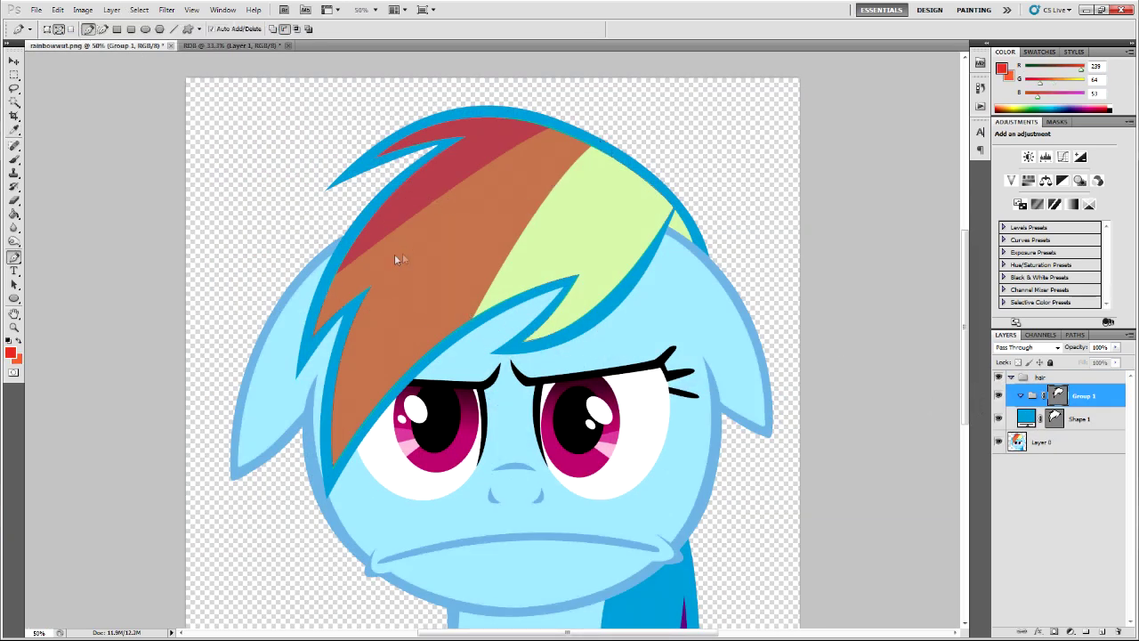
click(317, 301)
drag(607, 108, 628, 97)
drag(516, 99, 525, 100)
drag(388, 104, 327, 126)
drag(322, 169, 321, 182)
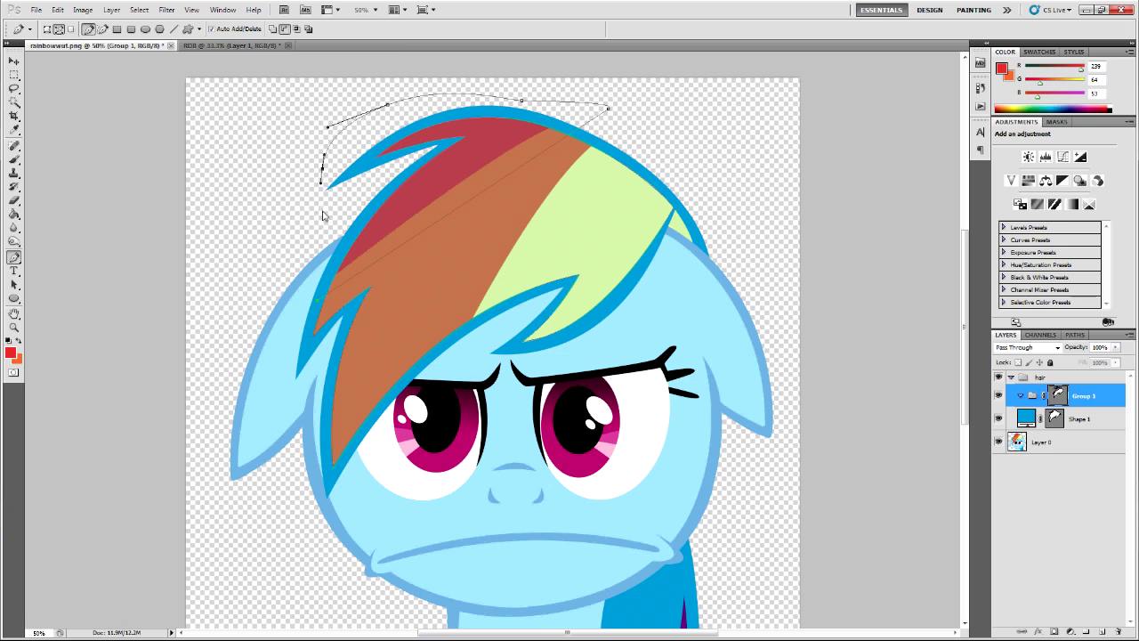
key(ctrl+alt+z)
key(ctrl+alt+z)
key(ctrl+alt+z)
key(ctrl+alt+z)
- Draw a new Pen shape above Shape 1 covering the red section of the mane, extending beyond the hair's upper edge
key(alt+bracketleft)
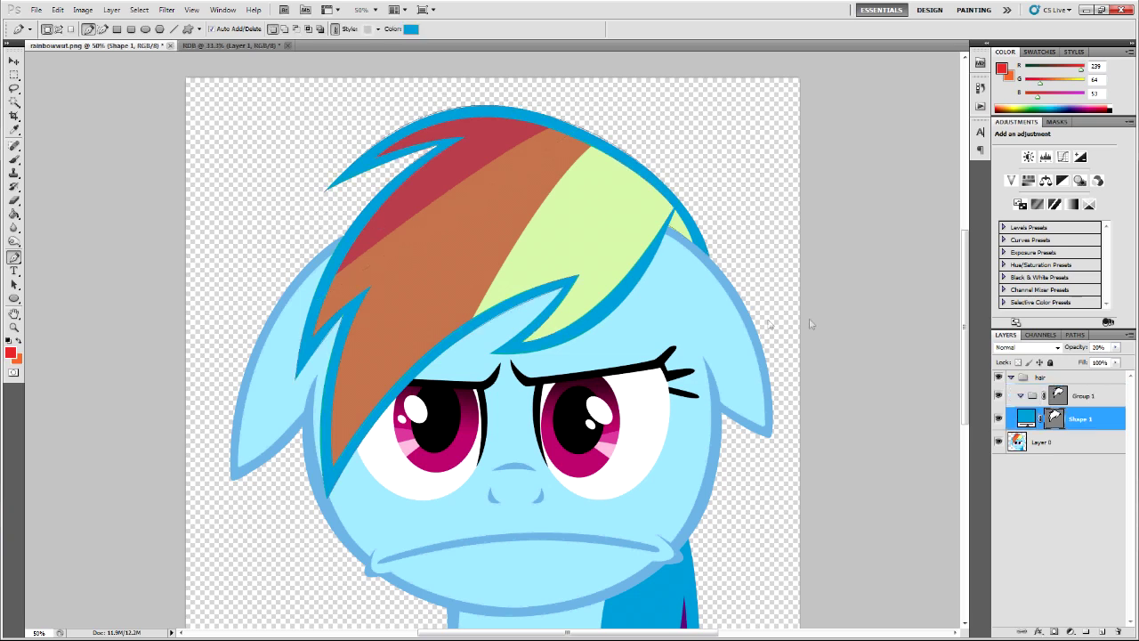
drag(310, 300, 410, 237)
click(631, 84)
click(487, 102)
click(306, 101)
click(282, 181)
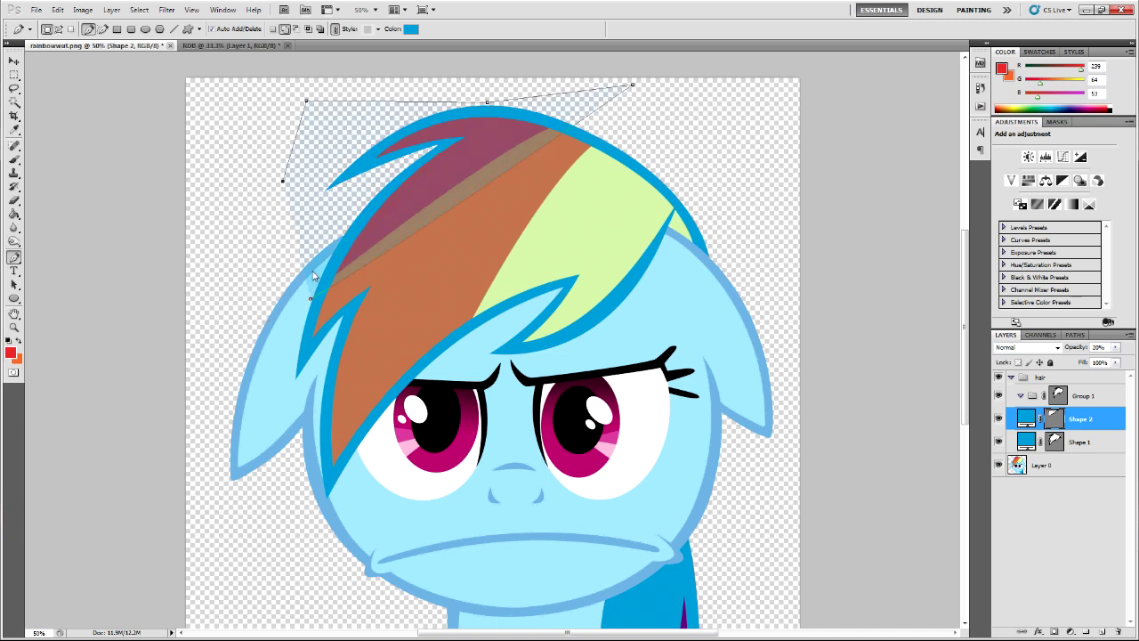
drag(311, 298, 347, 310)
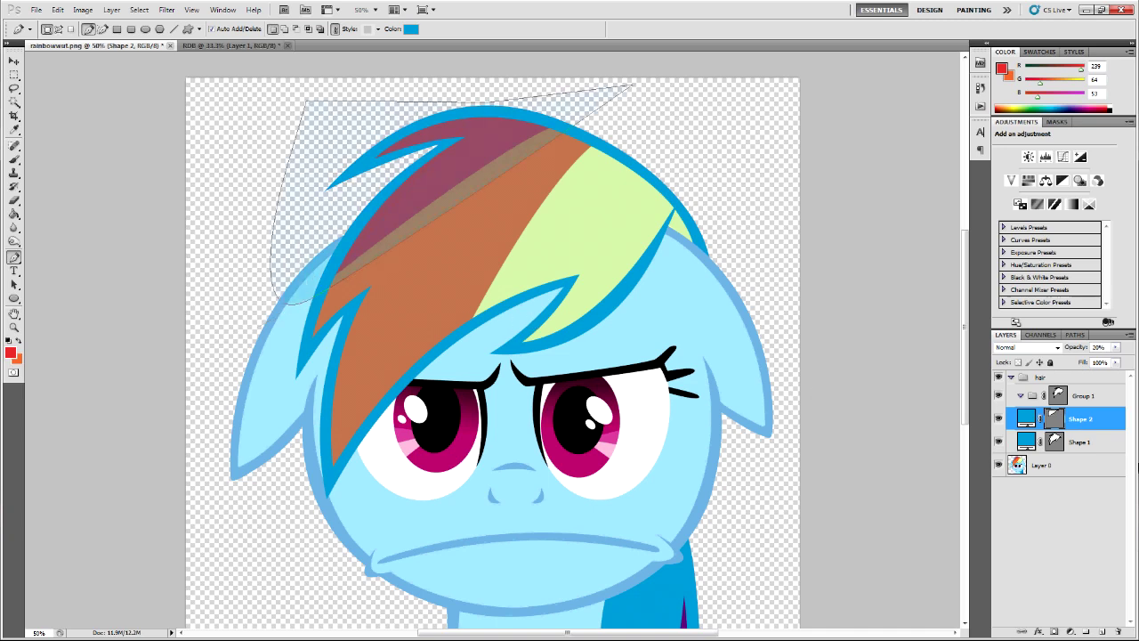
- Fill the red section's shape with #ef4035 at 100% opacity, and place it inside Group 1
double_click(1028, 418)
click(11, 354)
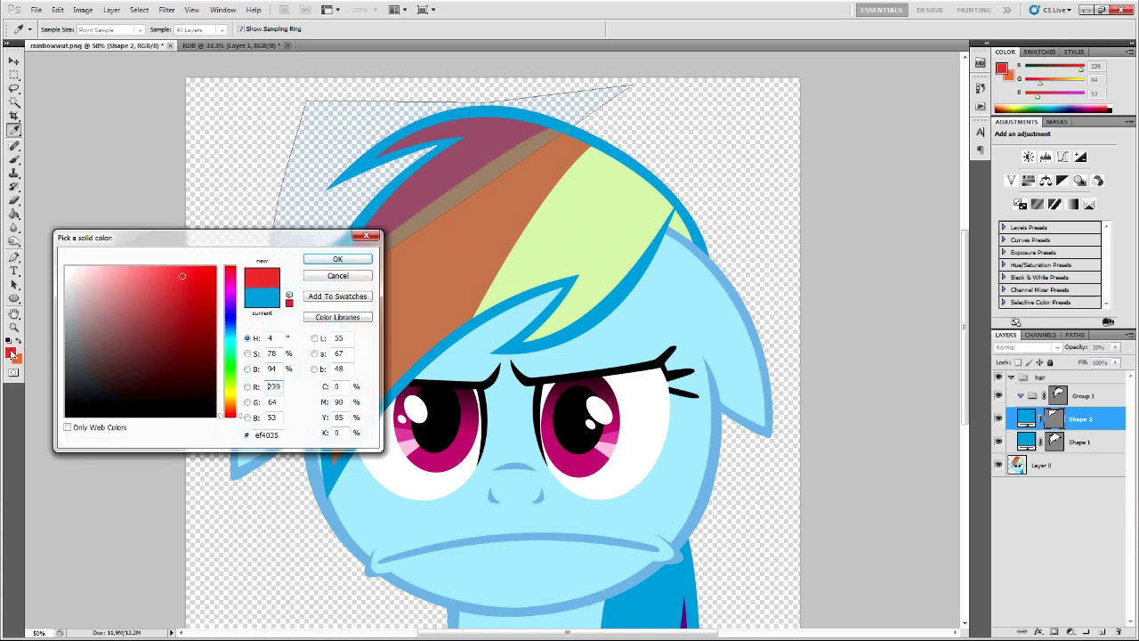
click(339, 260)
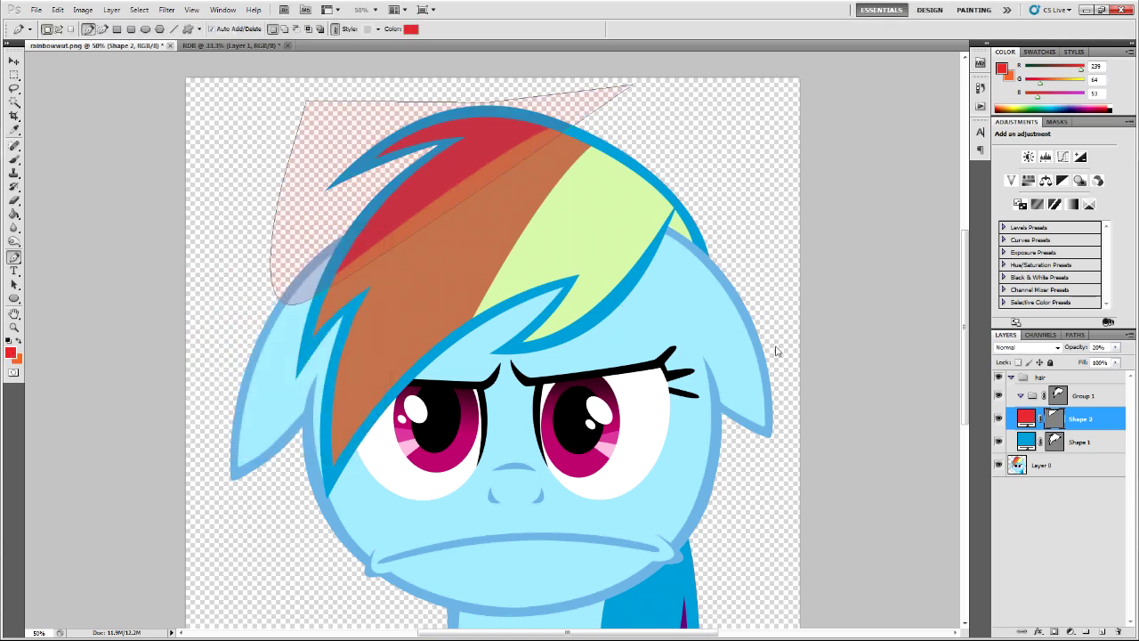
drag(1073, 420, 1078, 403)
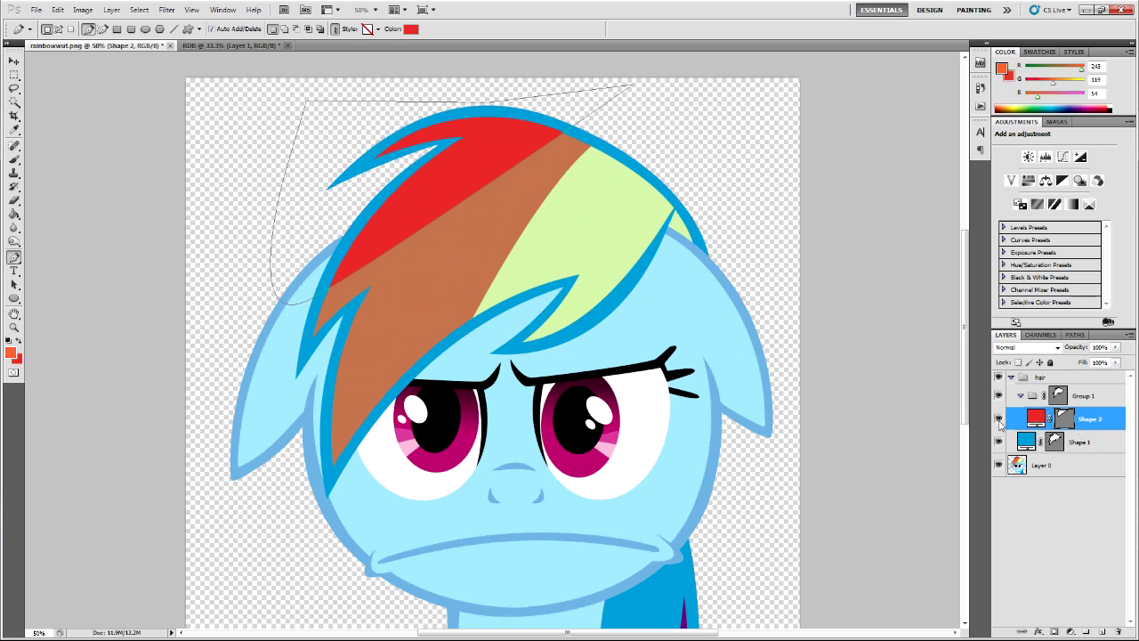
- With Shape 2 hidden, draw an orange Pen shape following the red-orange border and covering the mane's orange section
click(998, 420)
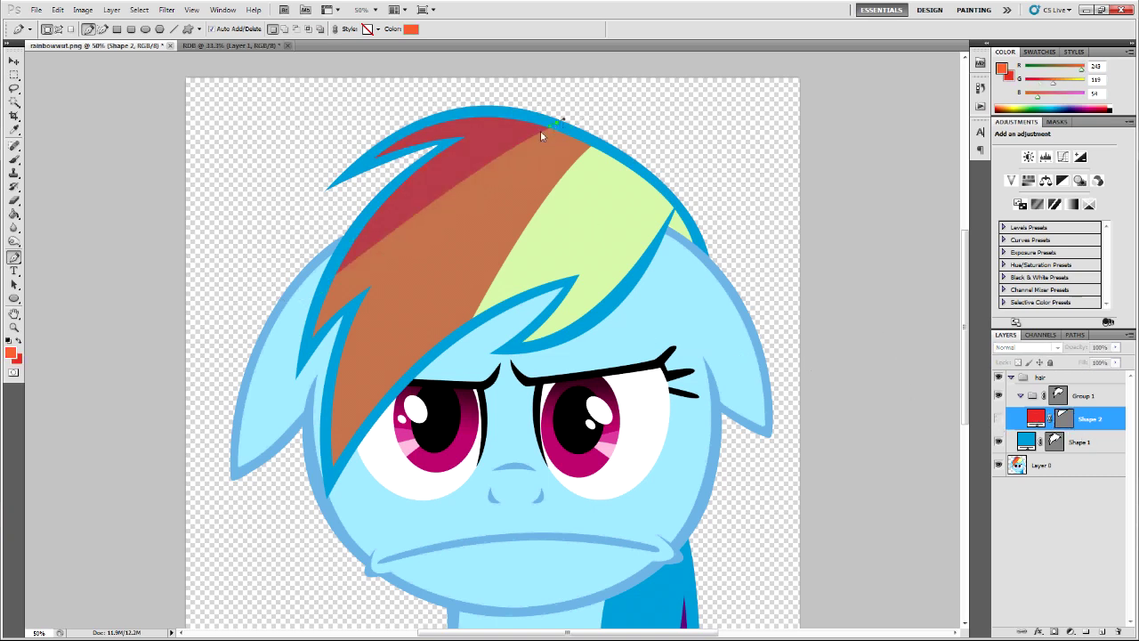
drag(525, 140, 555, 122)
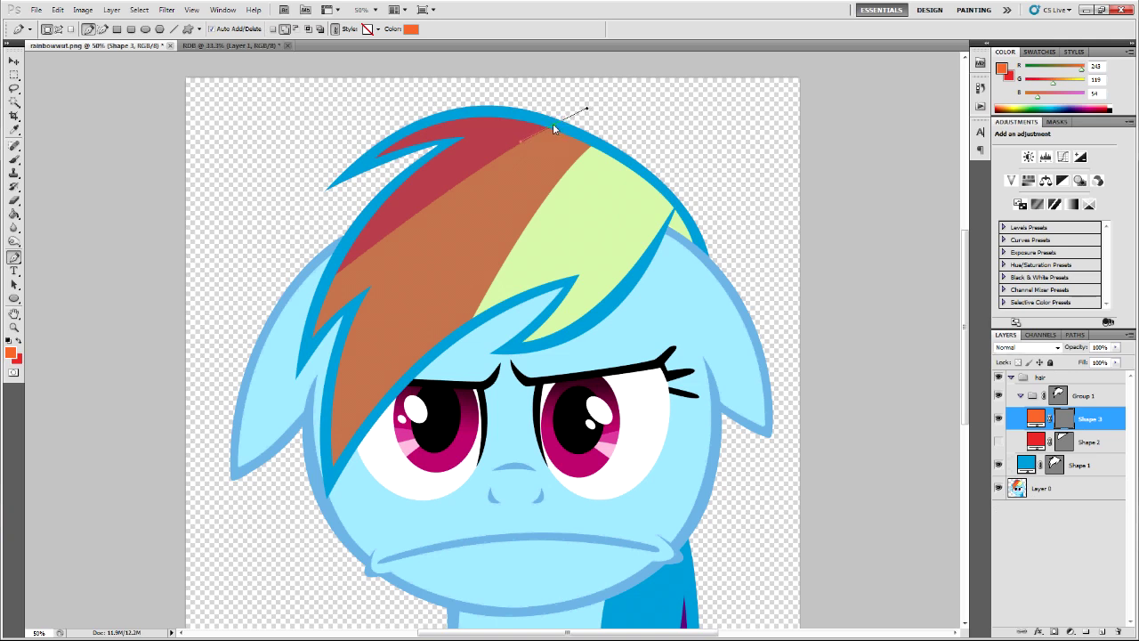
drag(305, 299, 285, 322)
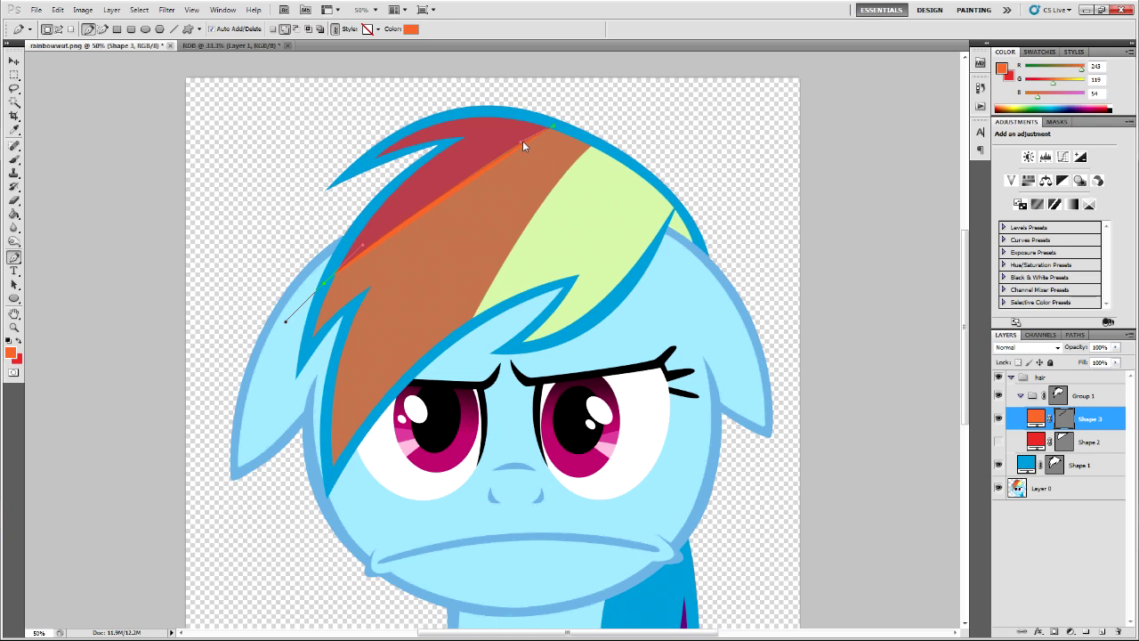
drag(254, 469, 336, 532)
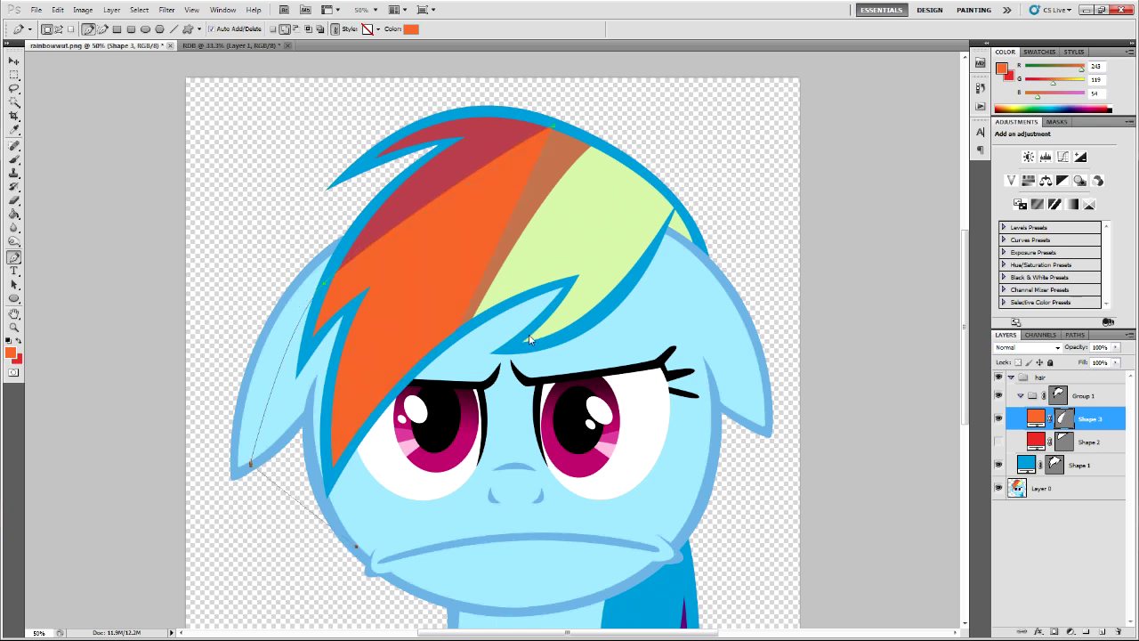
click(530, 244)
click(708, 80)
click(562, 125)
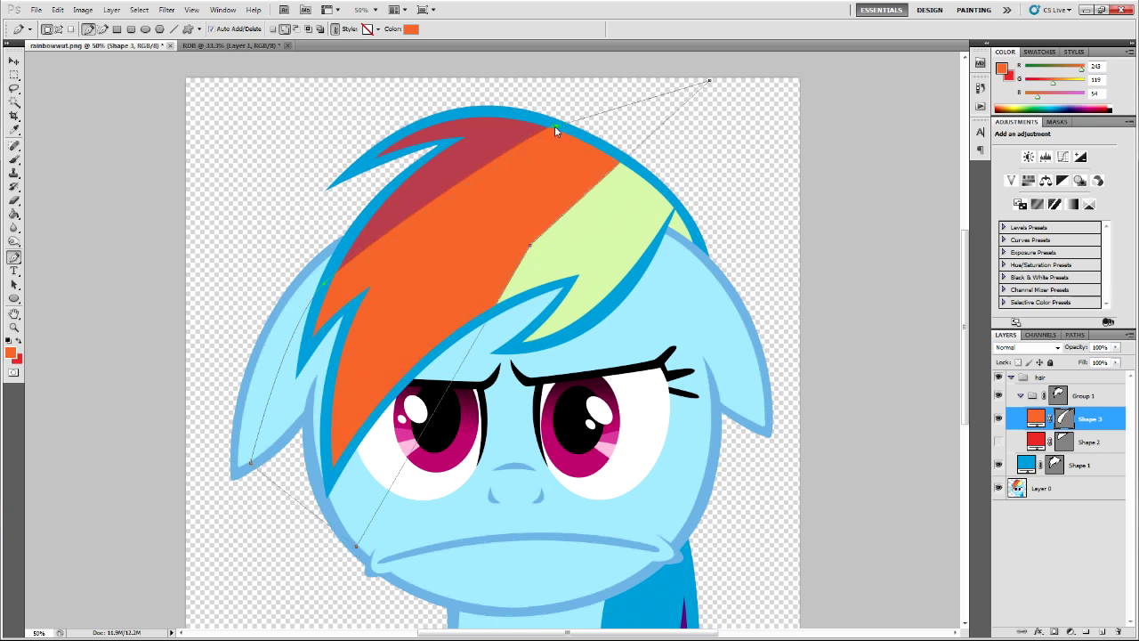
- Sample the yellow hair fill from the RDB color guide, and make yellow the background color in rainbowwut.png
click(267, 44)
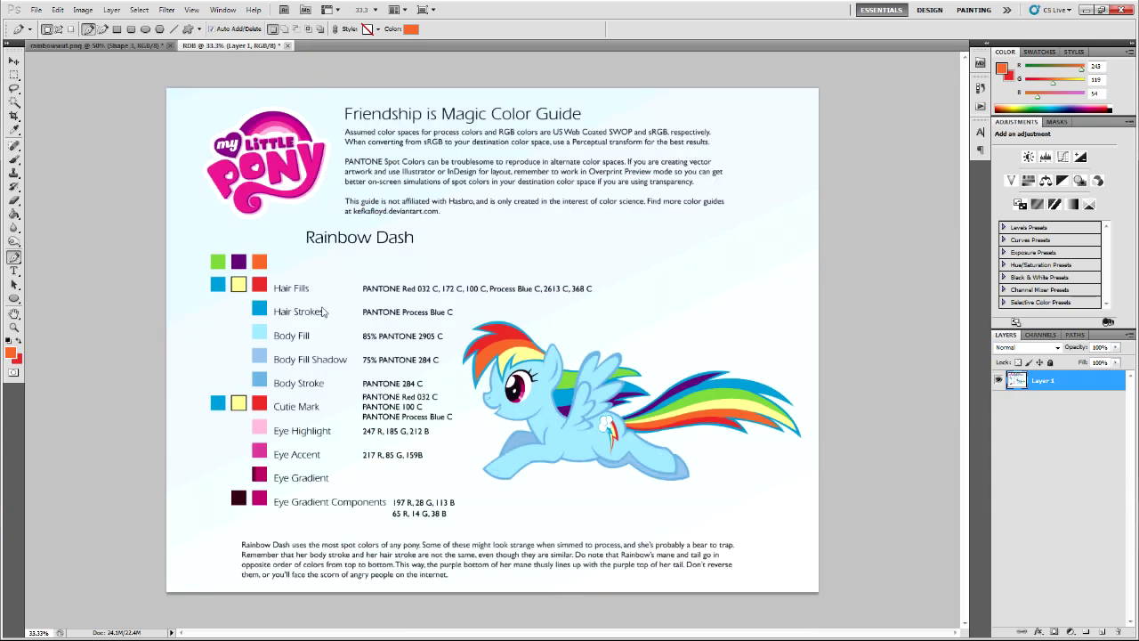
key(i)
click(234, 285)
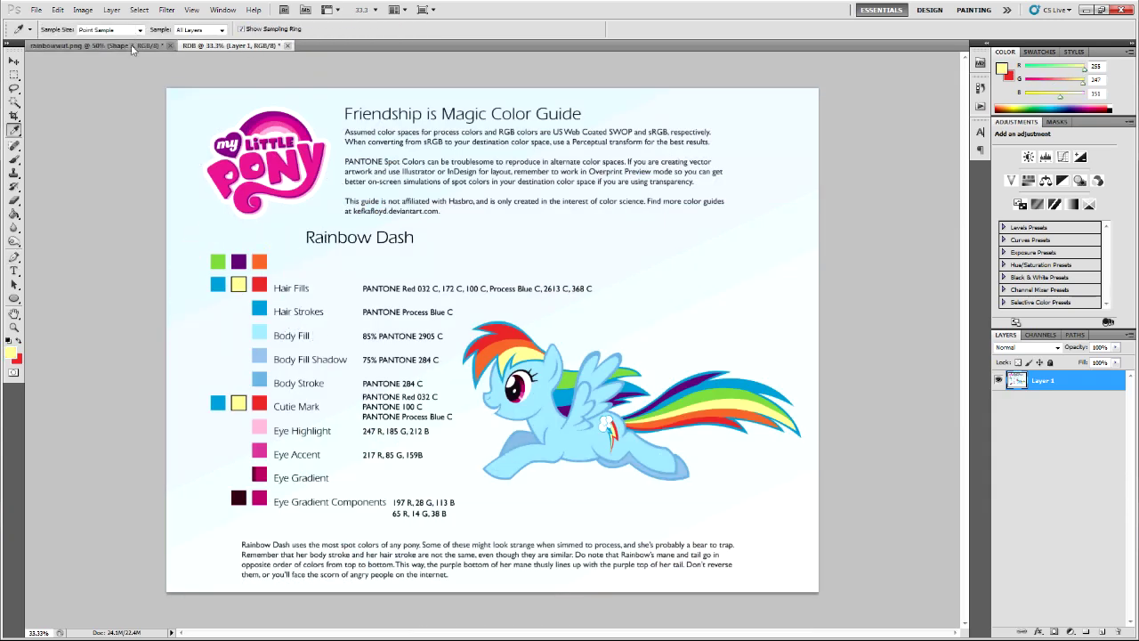
click(98, 45)
key(x)
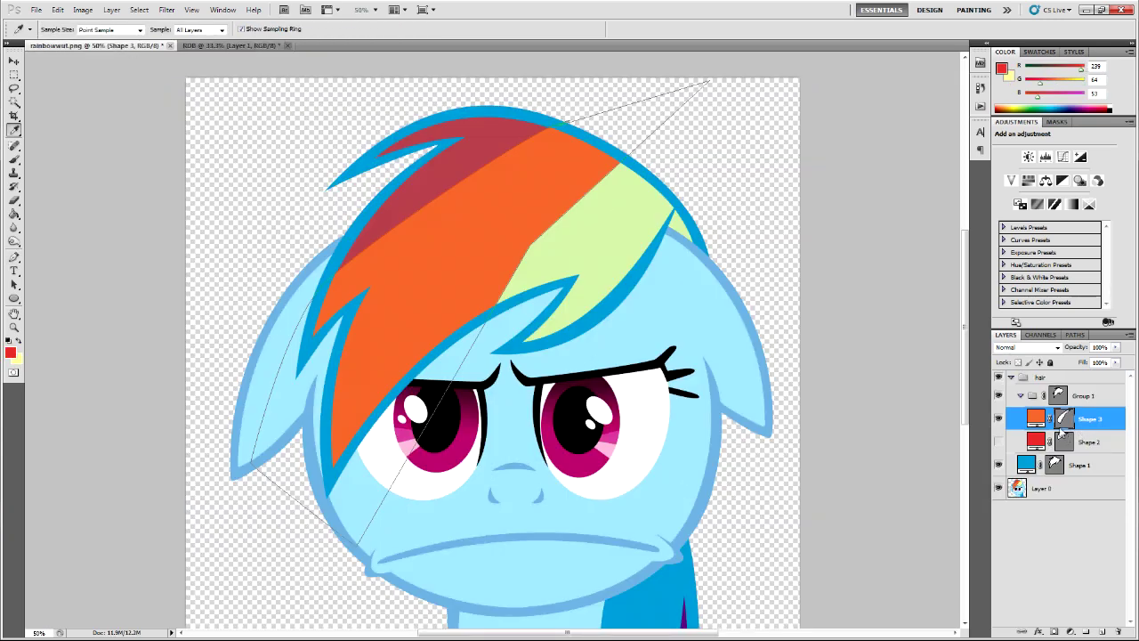
- Lower Shape 3 to 20% opacity and draw a closed Pen shape over the mane's yellow section, following the orange-yellow border and refining its lower anchor
key(x)
key(2)
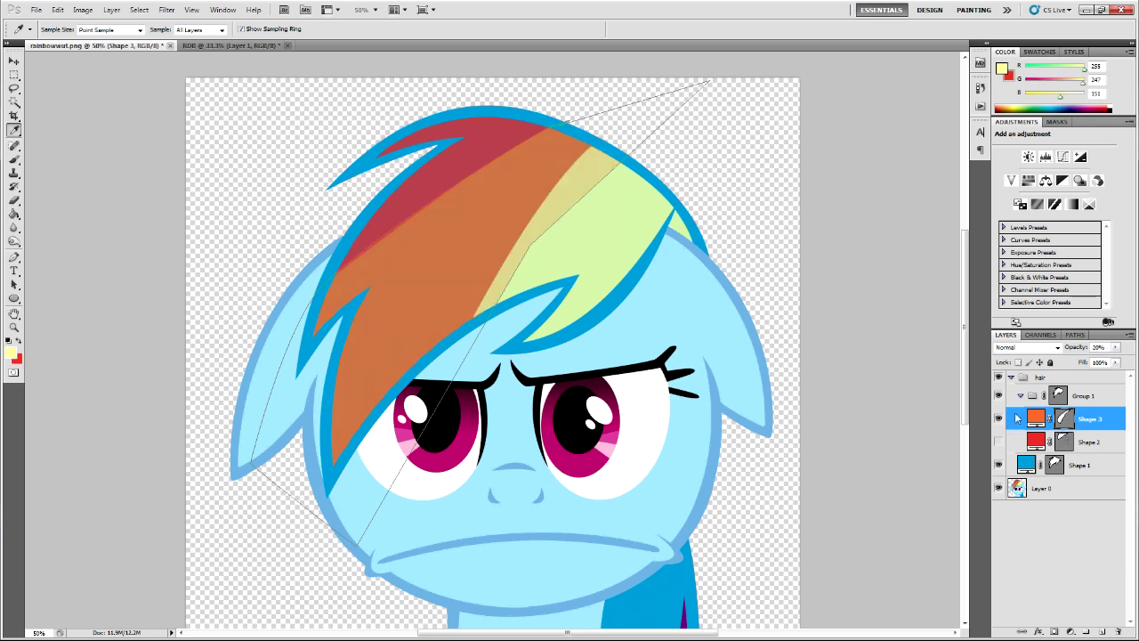
key(p)
drag(596, 147, 614, 127)
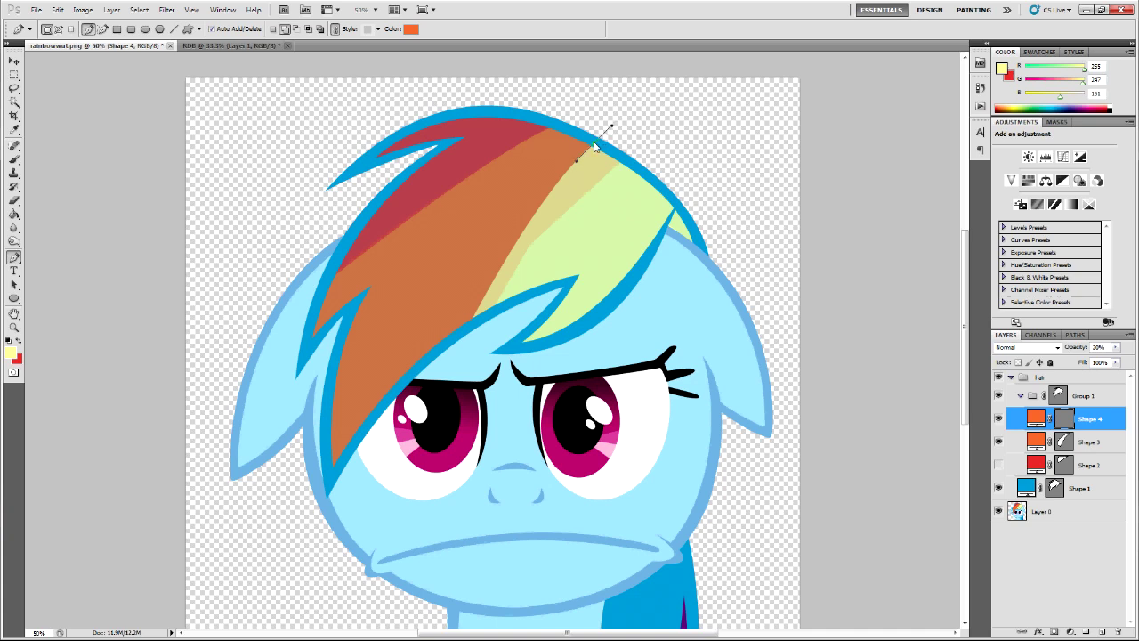
drag(474, 317, 452, 378)
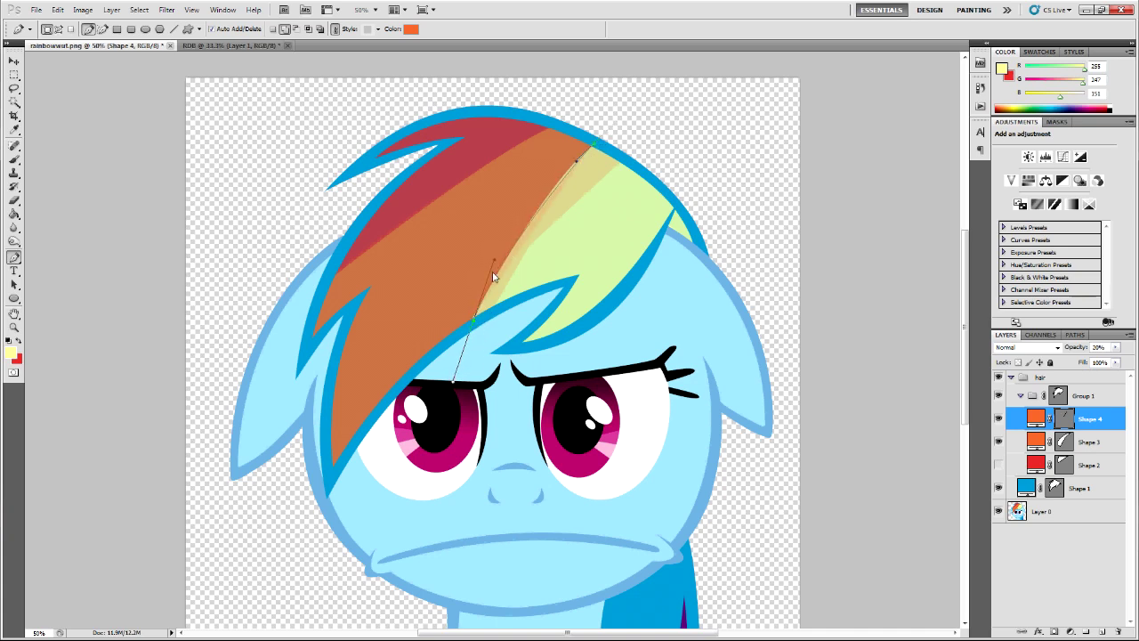
drag(496, 263, 512, 228)
click(466, 487)
click(692, 409)
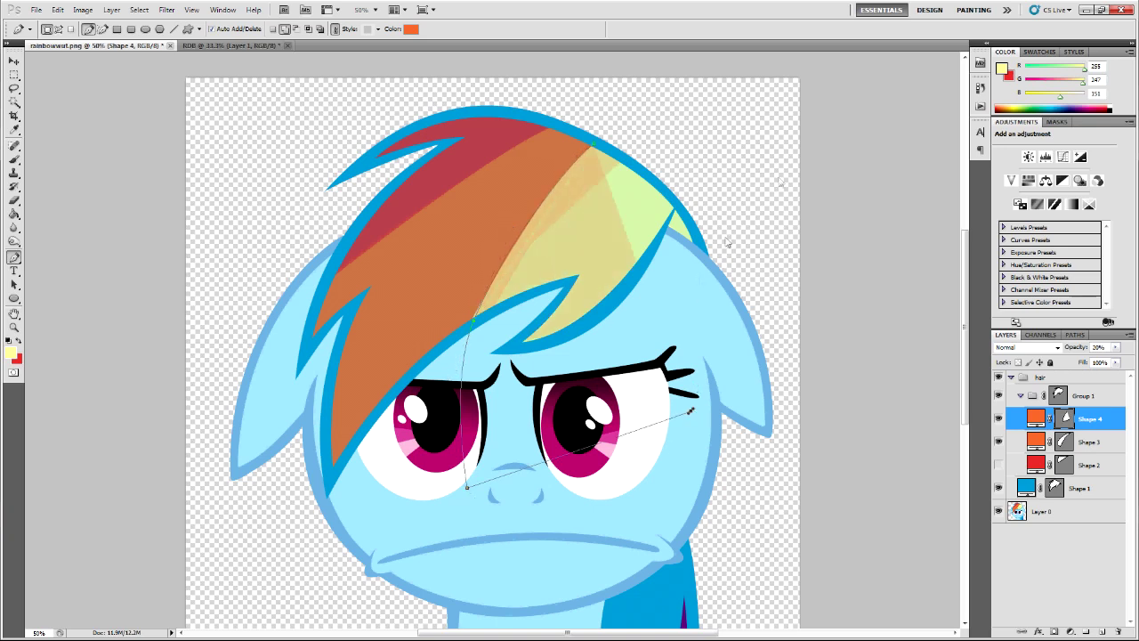
click(778, 178)
click(599, 143)
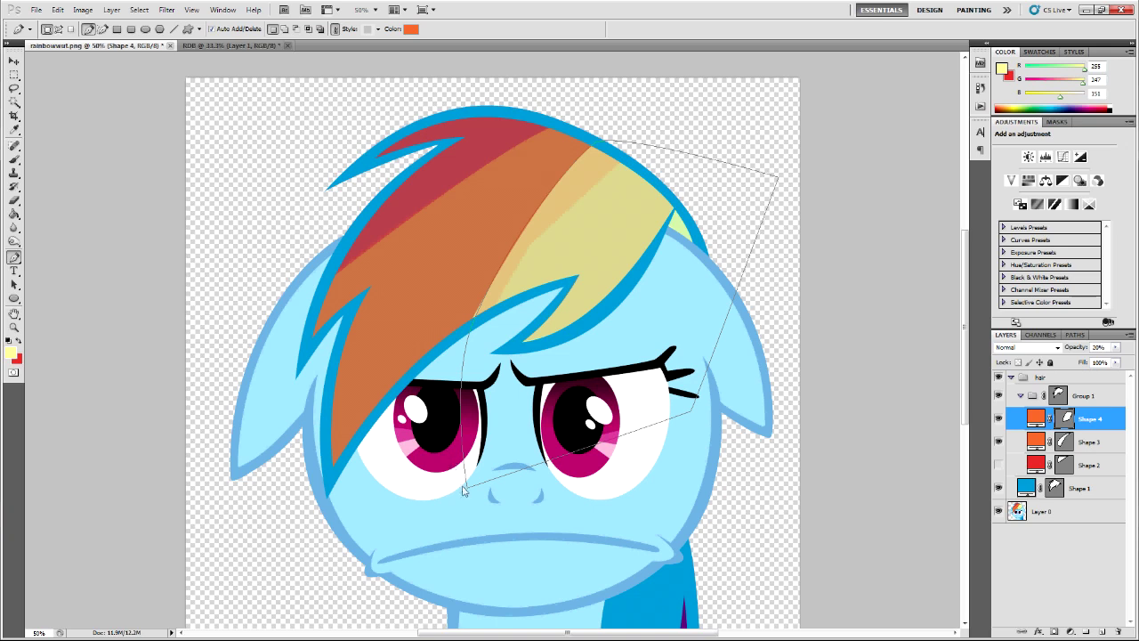
ctrl+click(462, 383)
drag(476, 328, 514, 234)
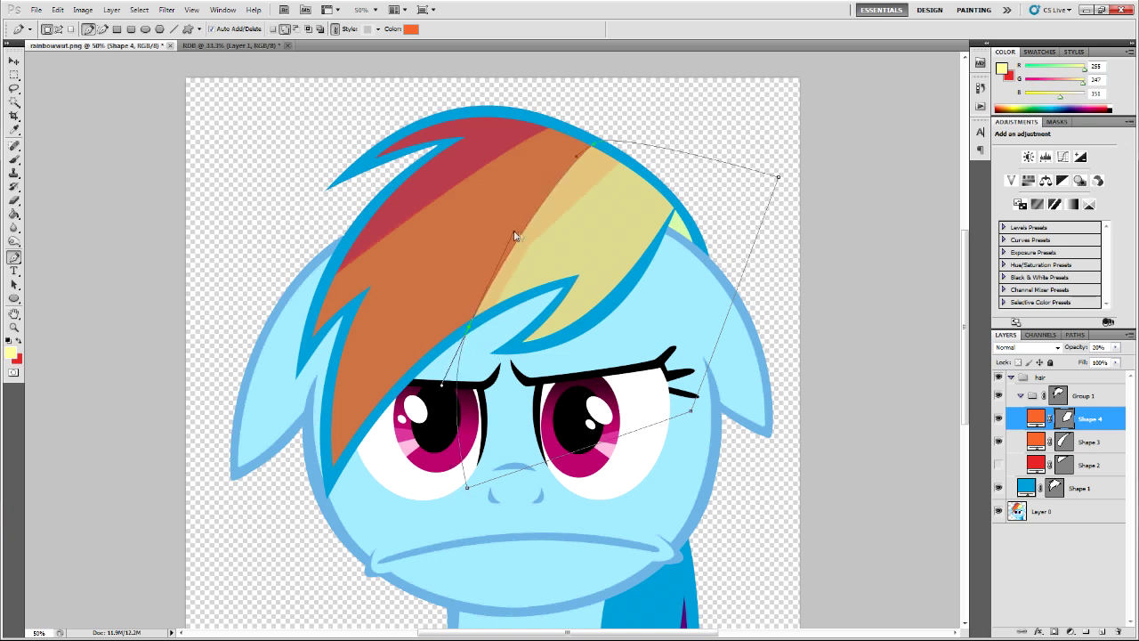
- Set the yellow section's shape to 100% opacity and fill it with #fff797
key(0)
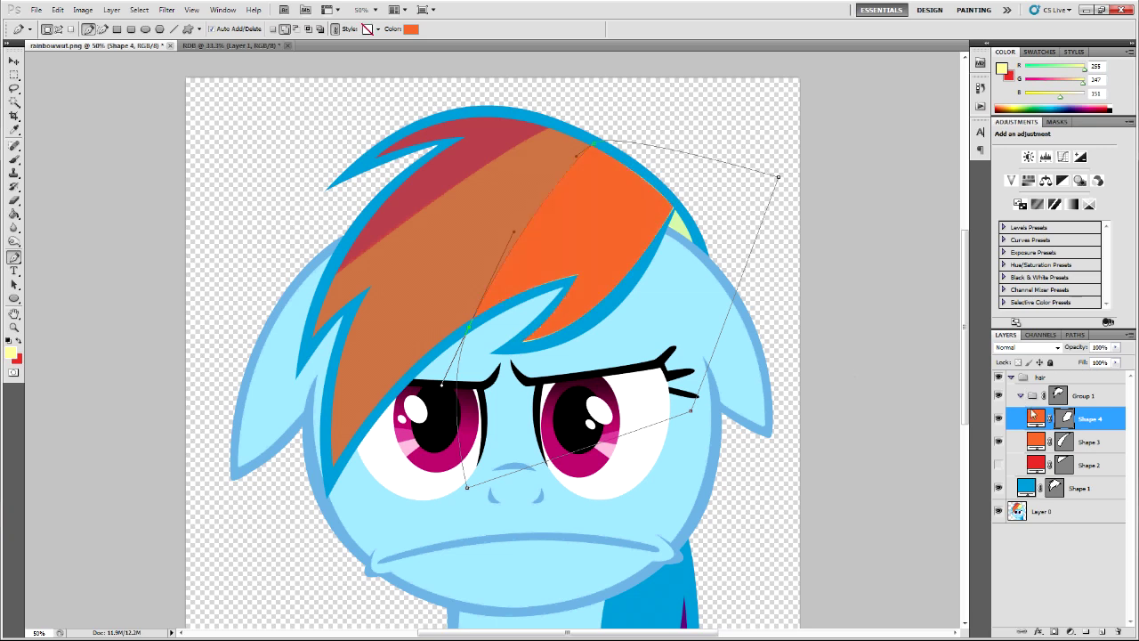
double_click(1033, 415)
click(11, 357)
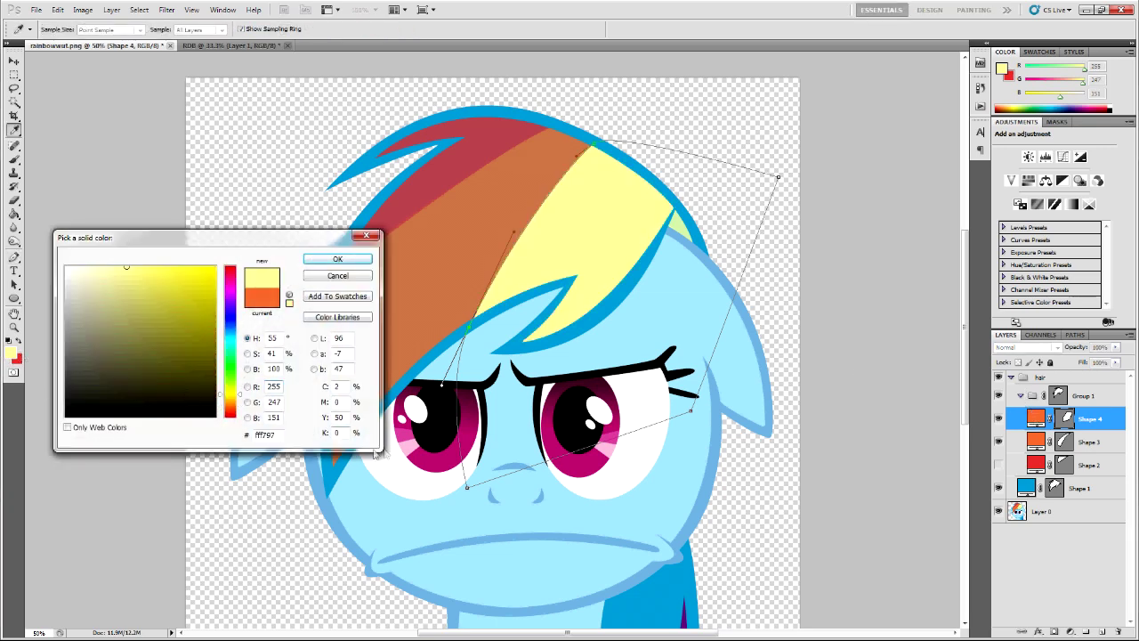
click(337, 258)
- Show Shape 2 again and set Shape 3 and Shape 1 to 100% opacity
click(997, 464)
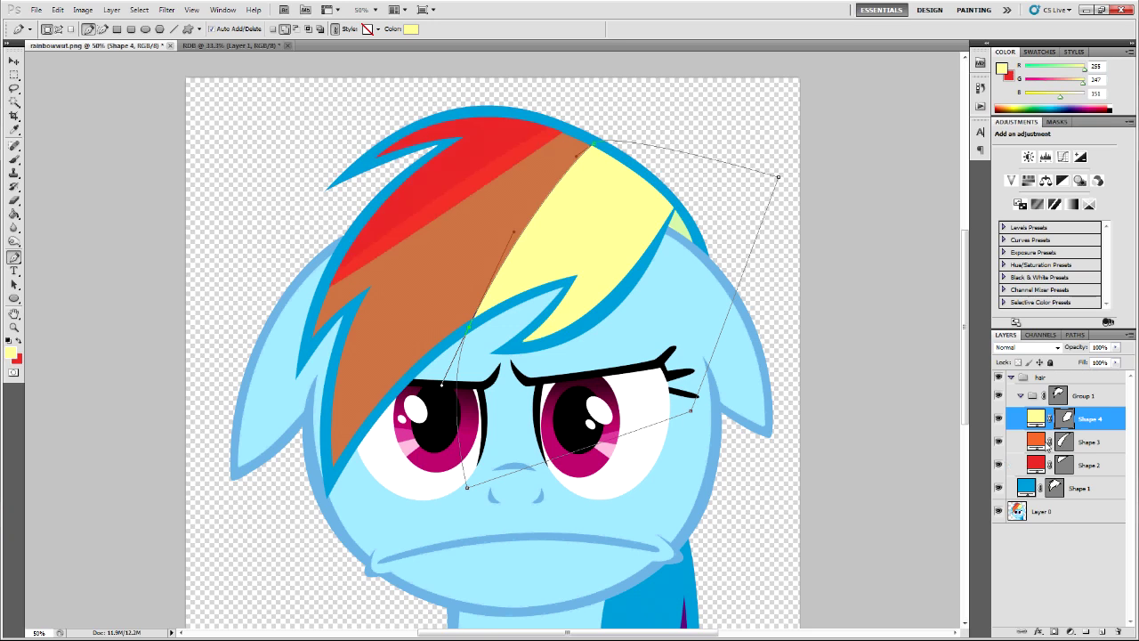
click(1081, 442)
key(0)
click(1090, 463)
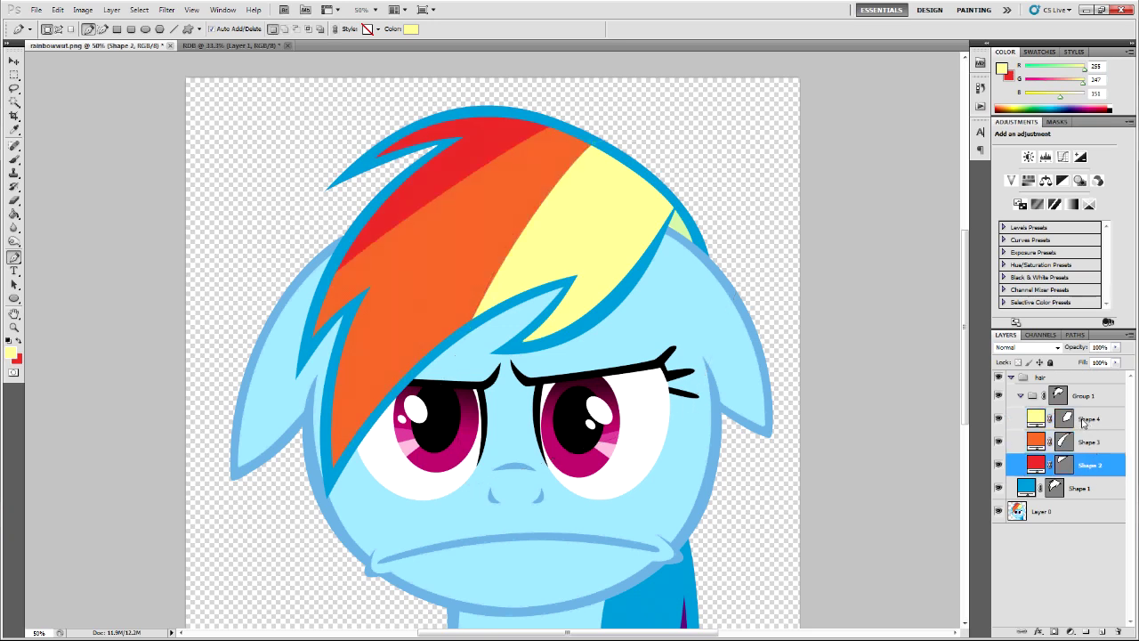
click(1066, 487)
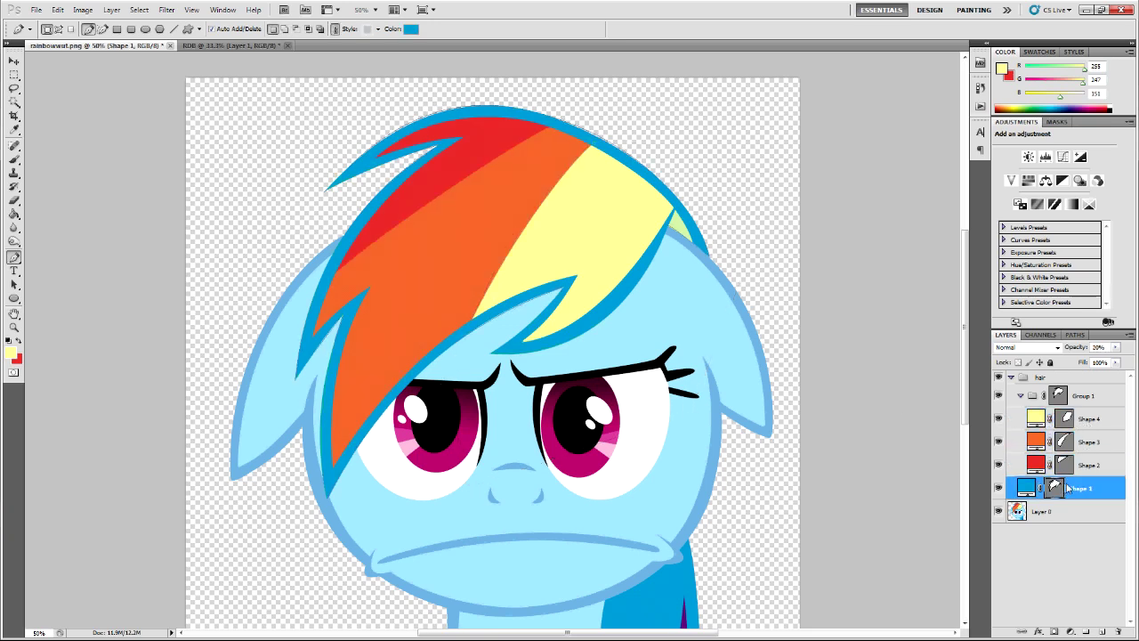
key(0)
- Preview the vectored mane on its own by temporarily hiding Layer 0
click(997, 512)
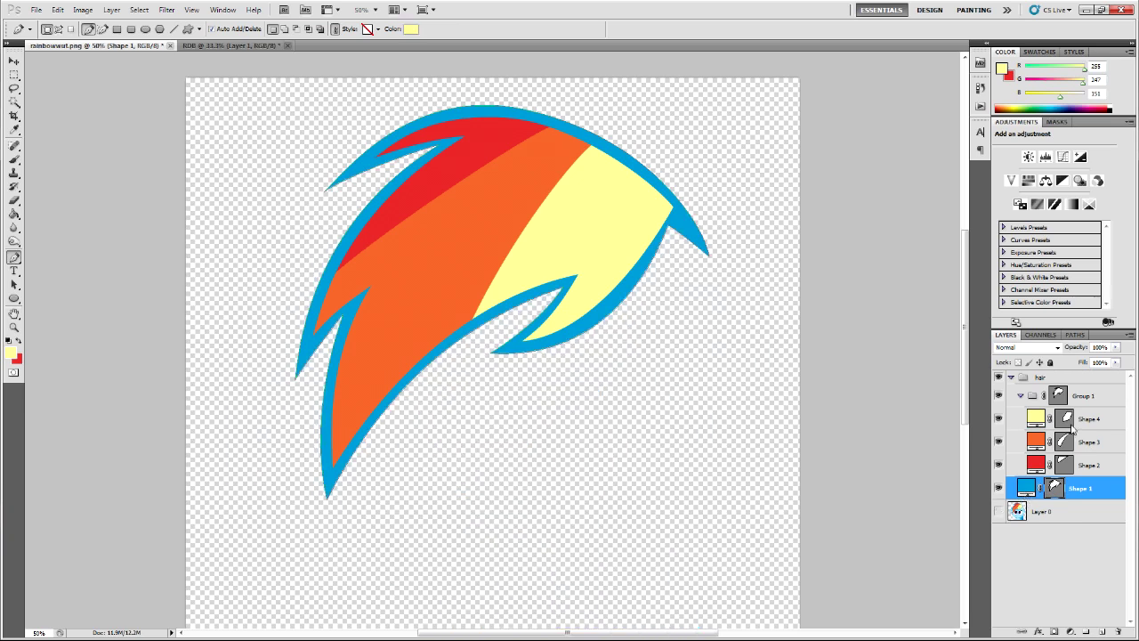
click(1072, 430)
click(998, 510)
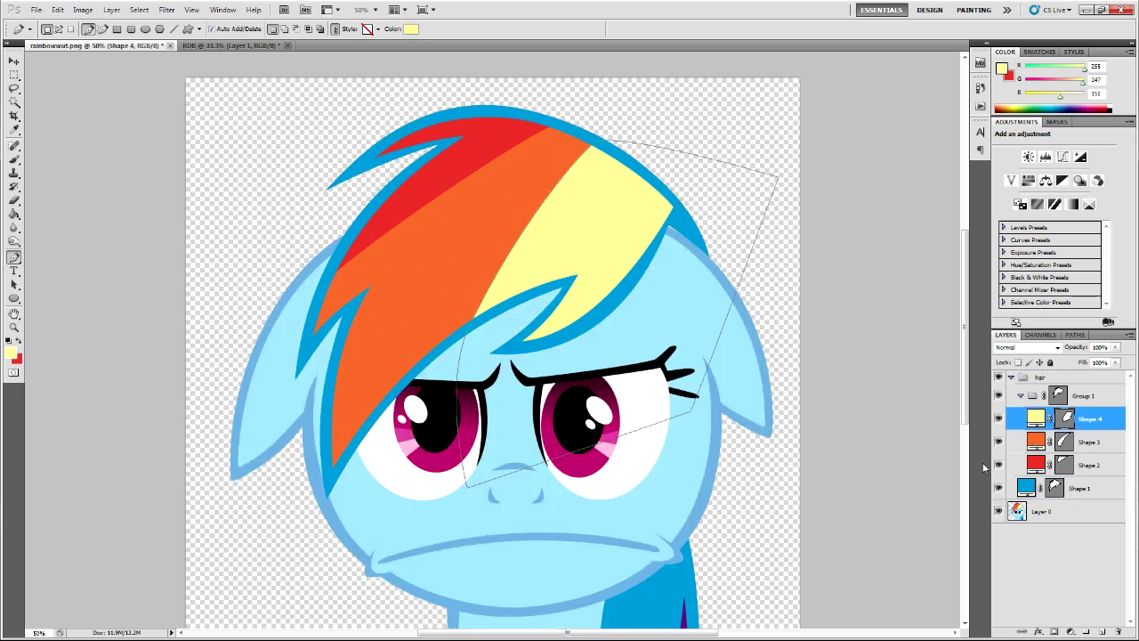
- Hide Group 1, make red the foreground color, and set Shape 1 to 20% opacity
click(1053, 440)
click(997, 395)
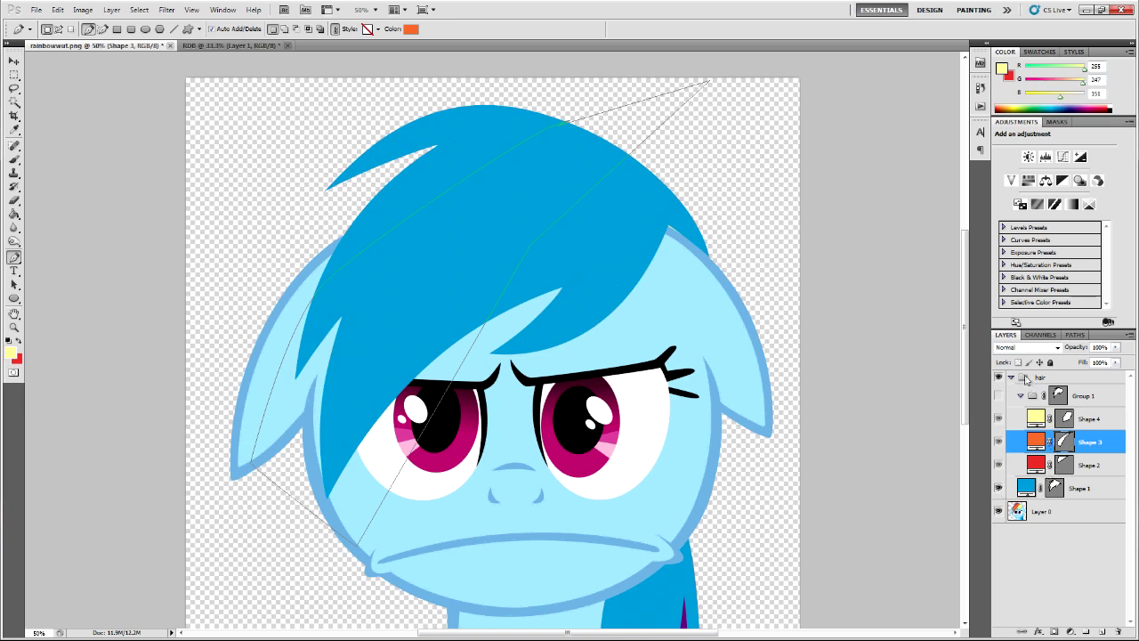
key(x)
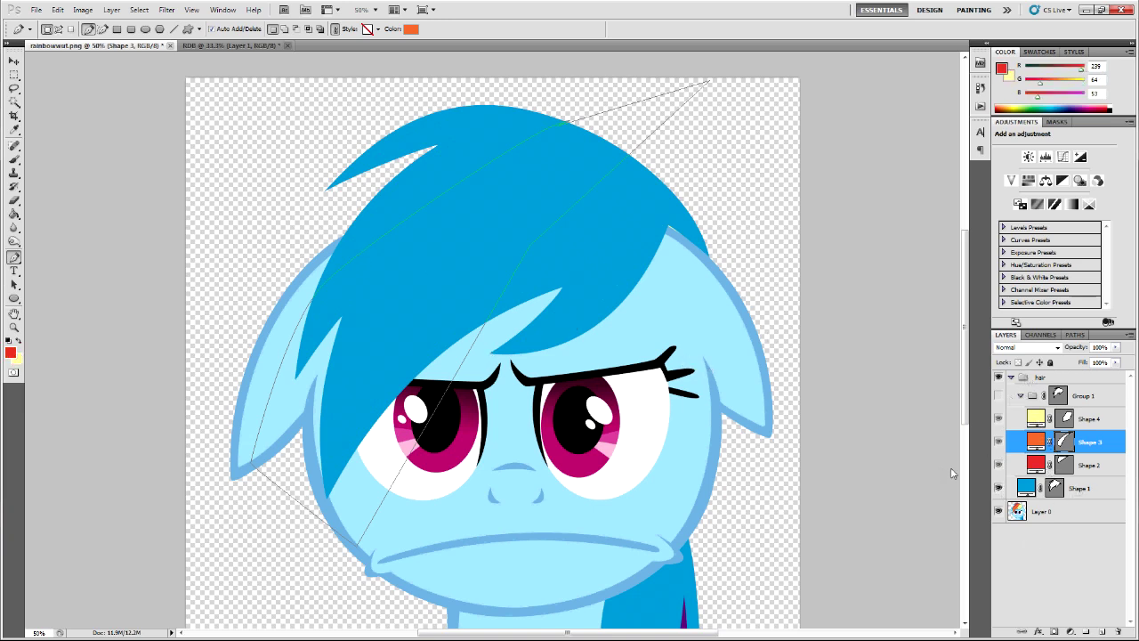
click(1063, 491)
key(2)
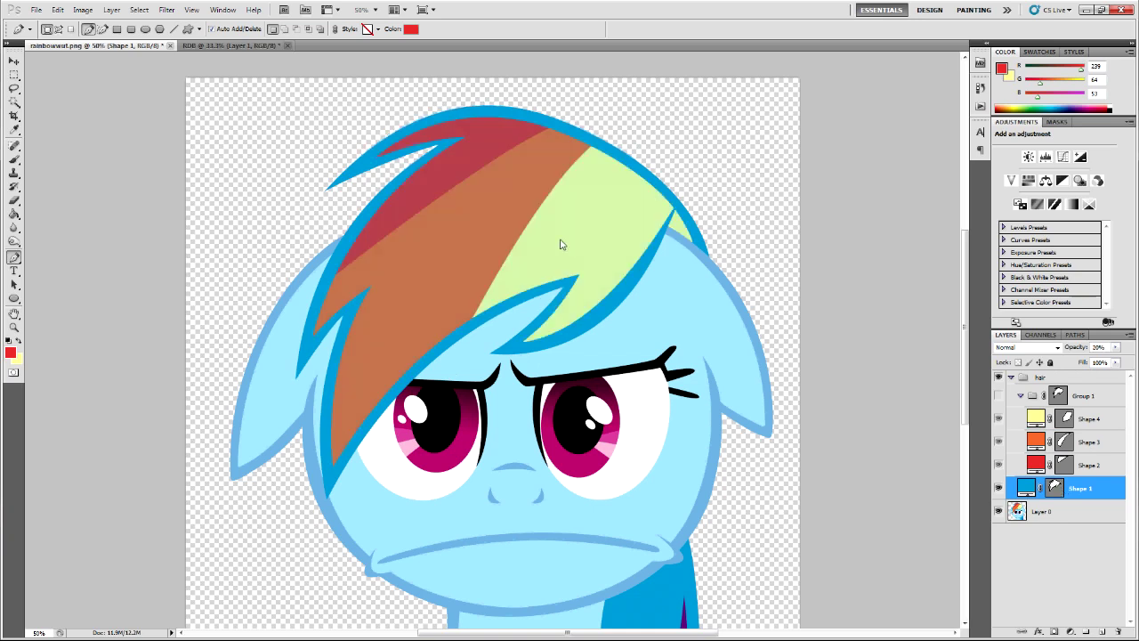
- Draw a red Pen shape at 20% opacity above Shape 1, tracing the mane's red section exactly along its borders
click(357, 258)
drag(548, 130, 621, 98)
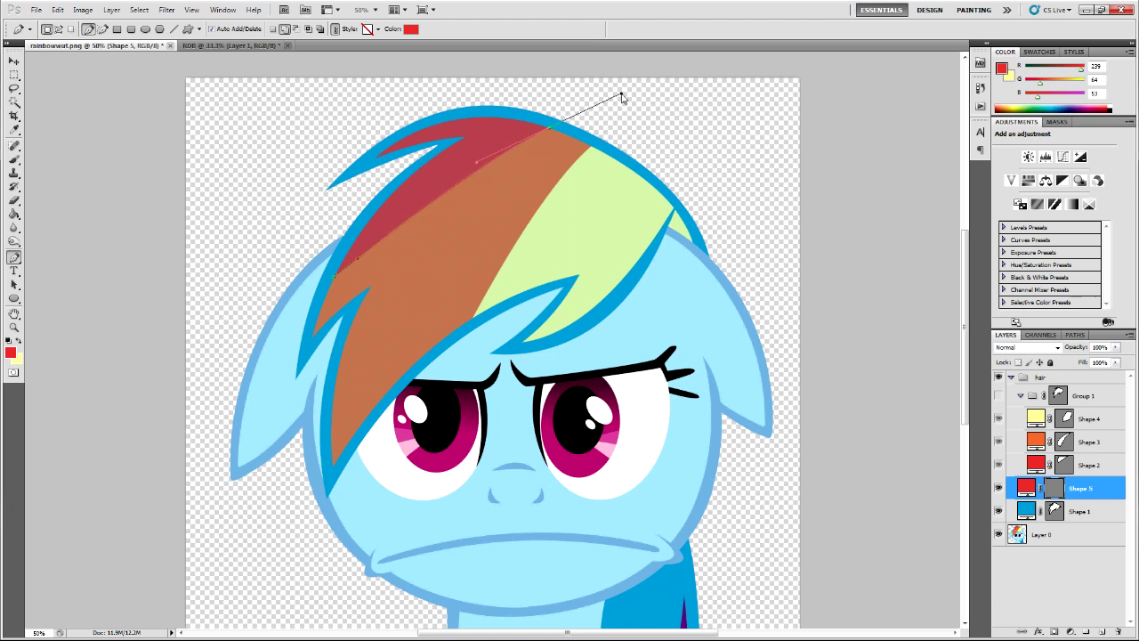
alt+click(547, 131)
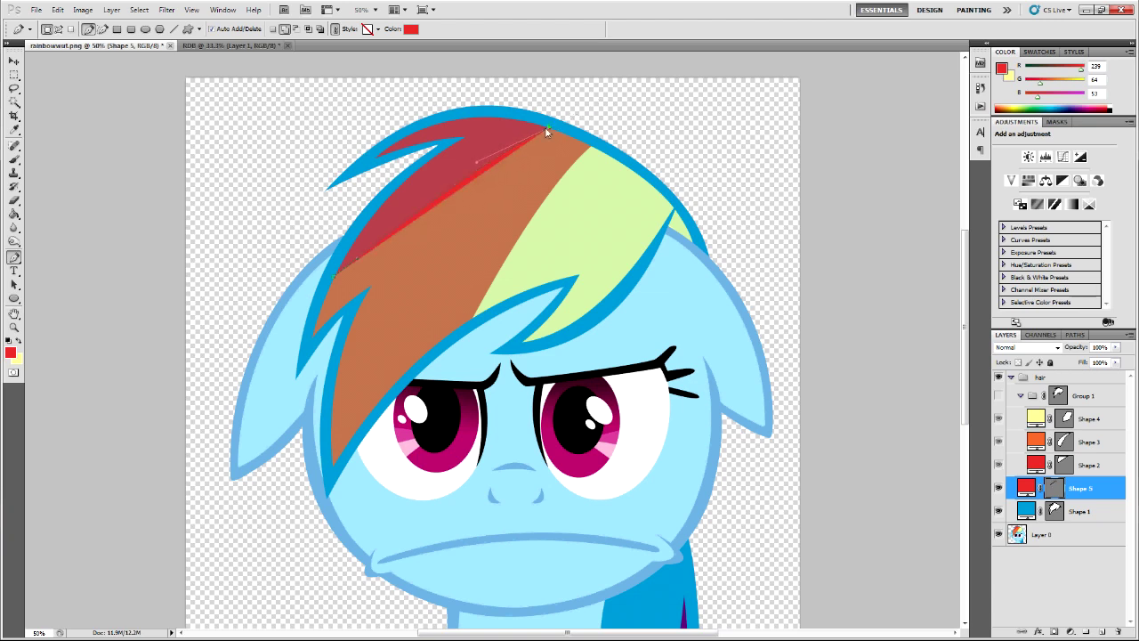
click(371, 161)
drag(442, 99, 454, 91)
key(2)
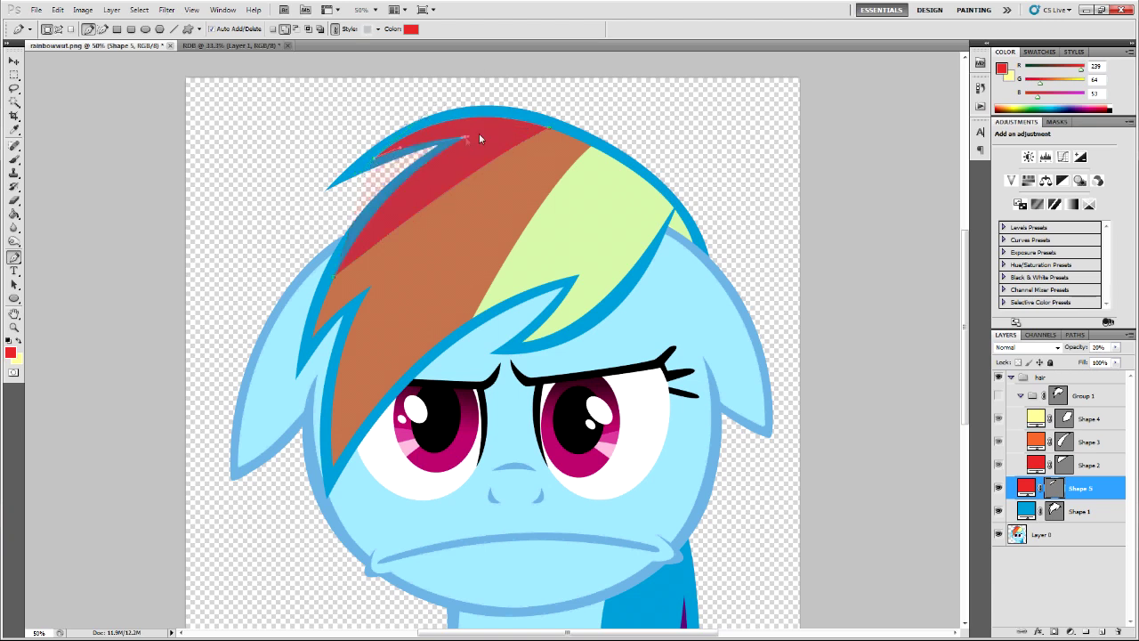
drag(491, 137, 437, 161)
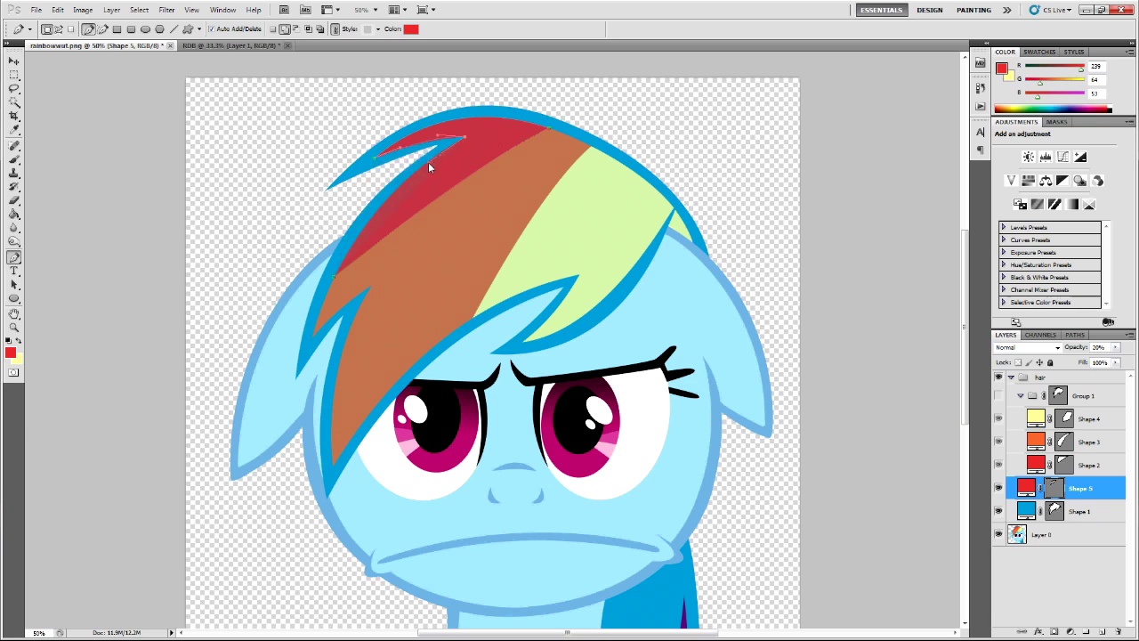
click(336, 275)
- Sample the orange hair fill from the RDB color guide as the foreground color, and return to rainbowwut.png
key(x)
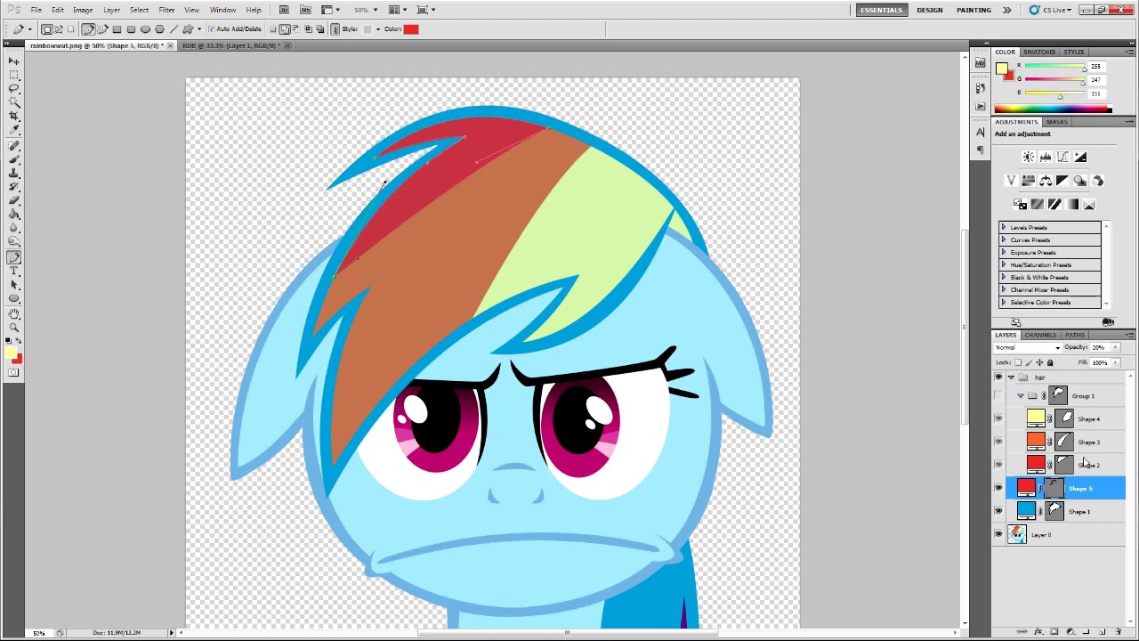
click(1086, 464)
click(258, 46)
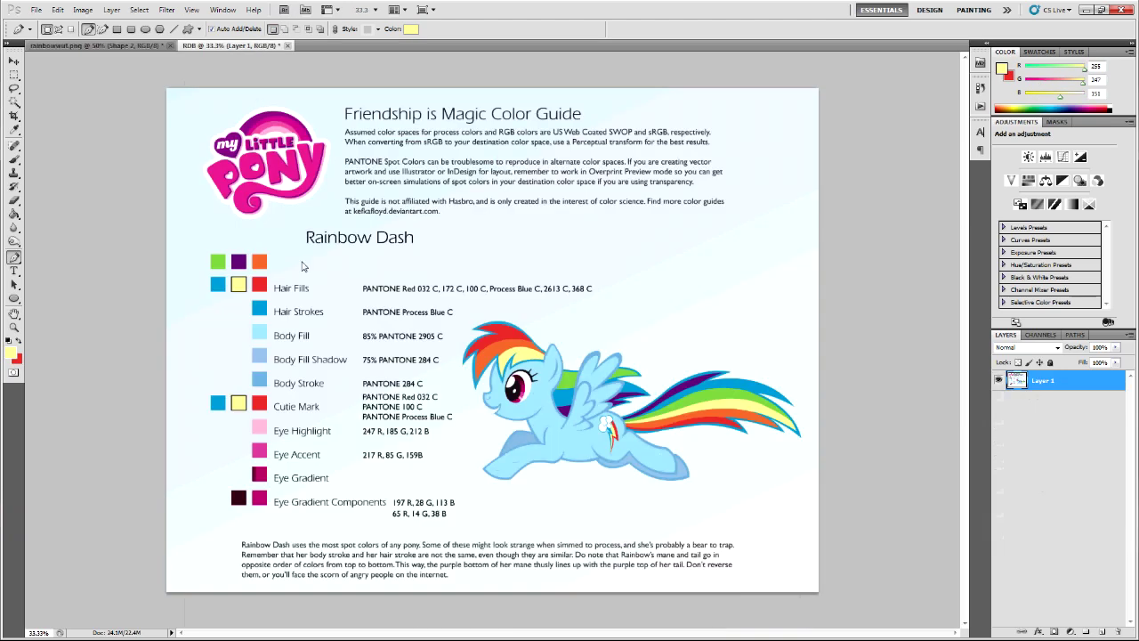
key(i)
click(257, 263)
click(142, 46)
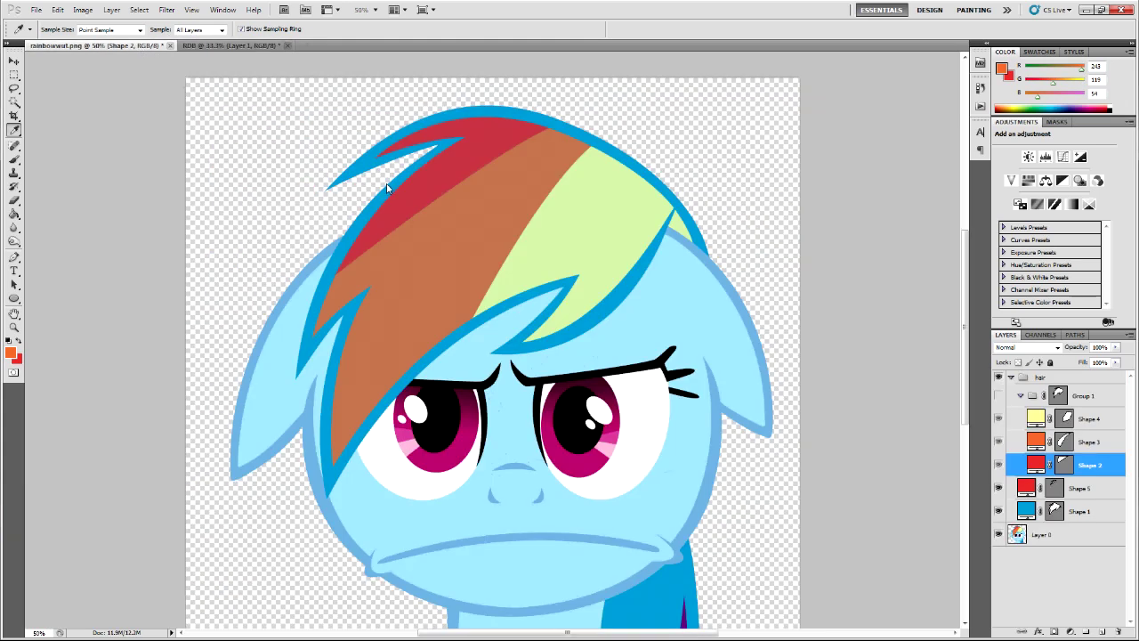
- With Shape 5 at 100% opacity, draw an orange Pen shape above it along the small mane spike just below the red section
key(p)
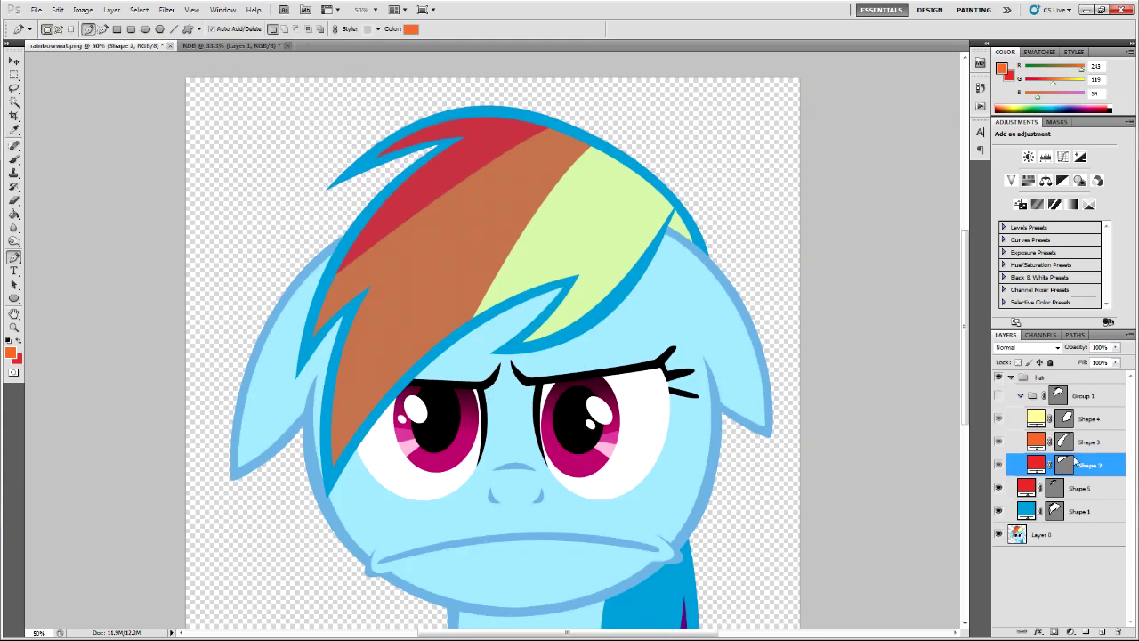
click(1068, 486)
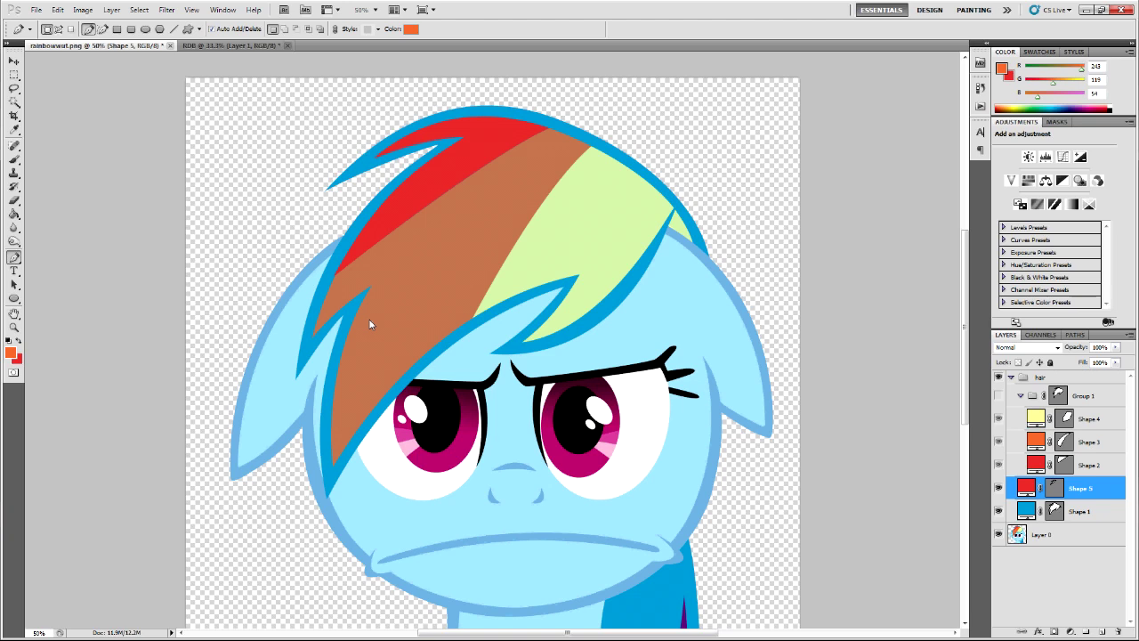
key(ctrl+plus)
scroll(303, 270, up, 1)
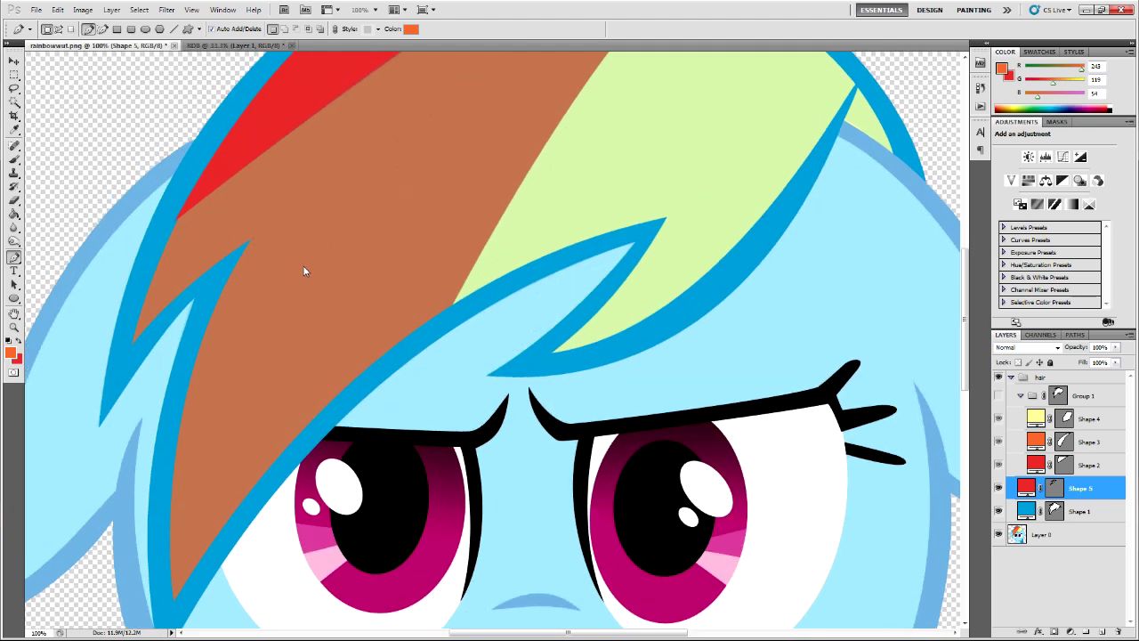
ctrl+click(177, 220)
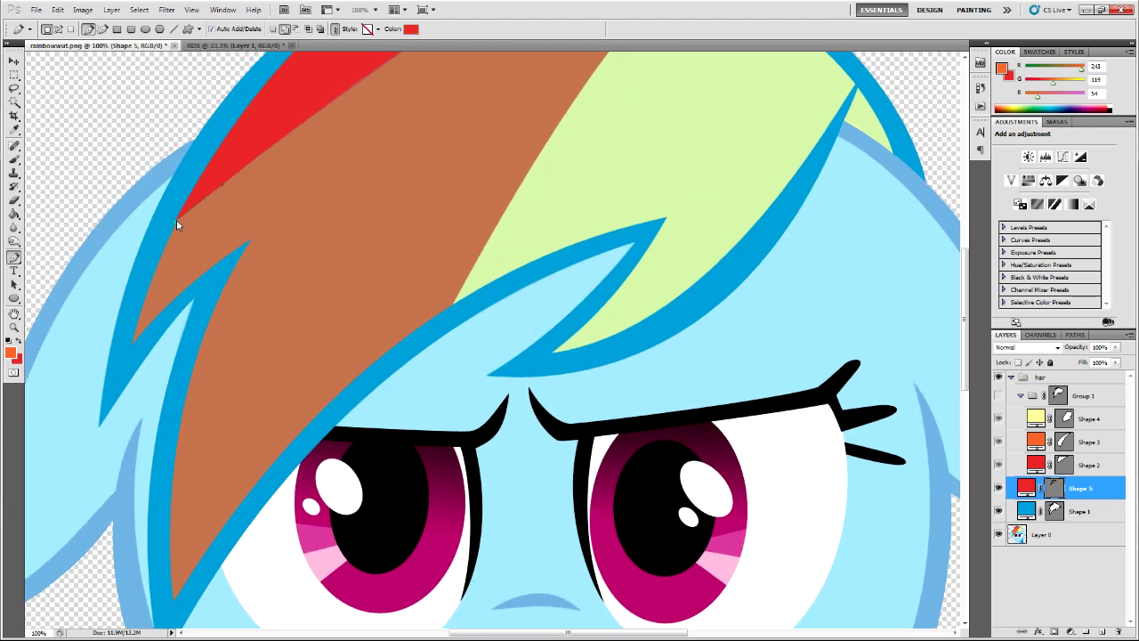
click(1087, 461)
click(1087, 489)
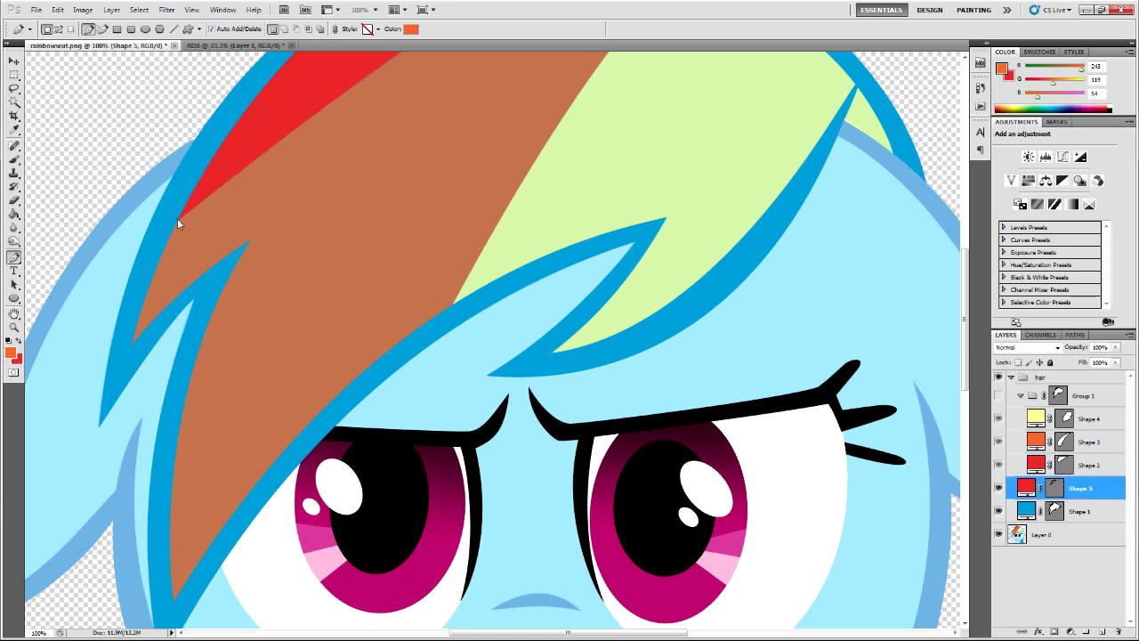
click(166, 248)
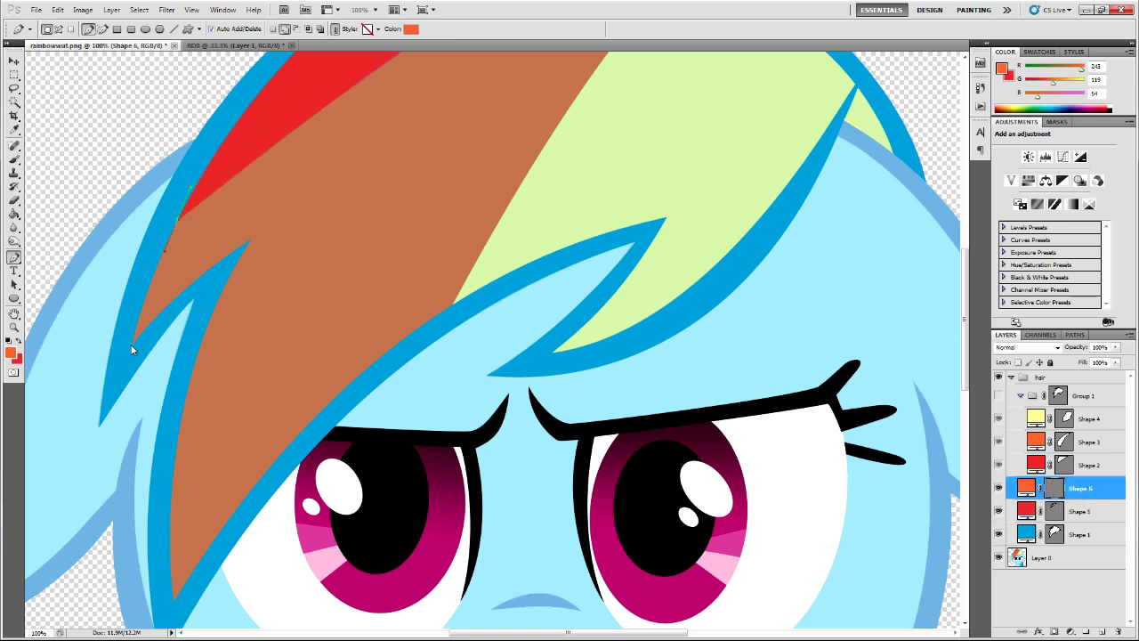
drag(131, 358, 126, 363)
alt+click(128, 364)
- Hide the Shape 6 and Shape 5 layers
click(1087, 523)
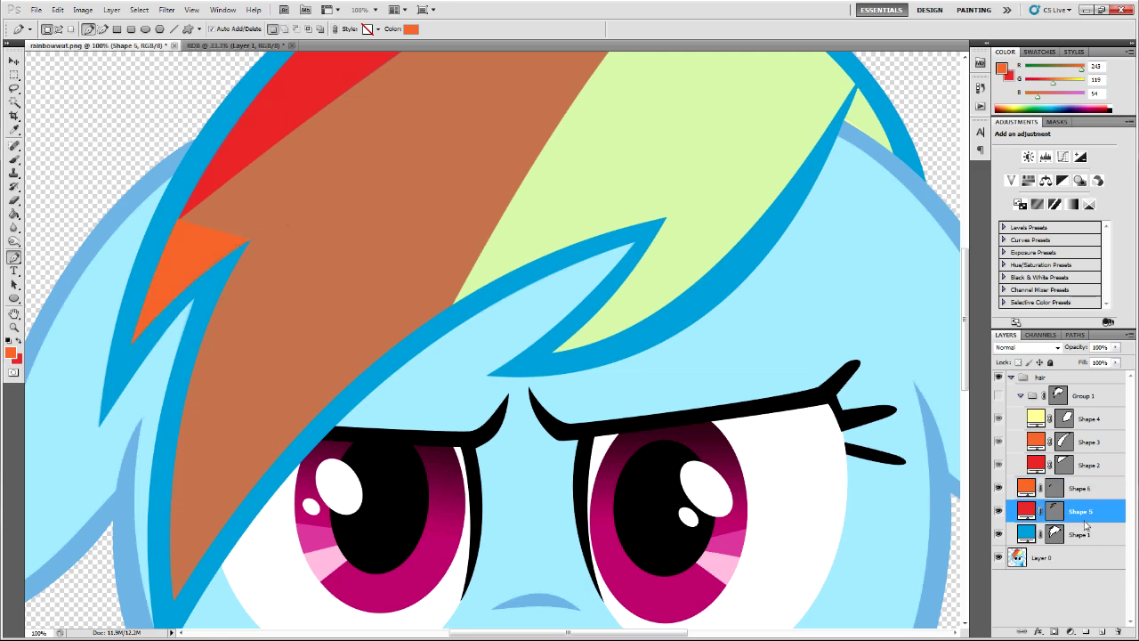
key(ctrl+minus)
scroll(635, 410, up, 2)
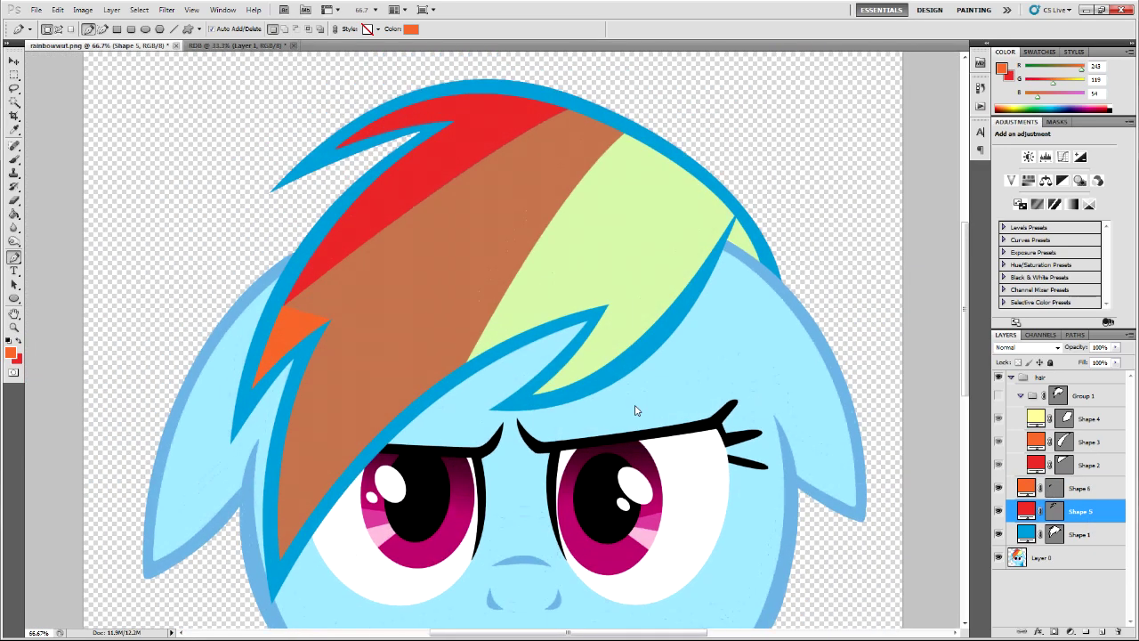
key(ctrl+minus)
drag(998, 487, 998, 511)
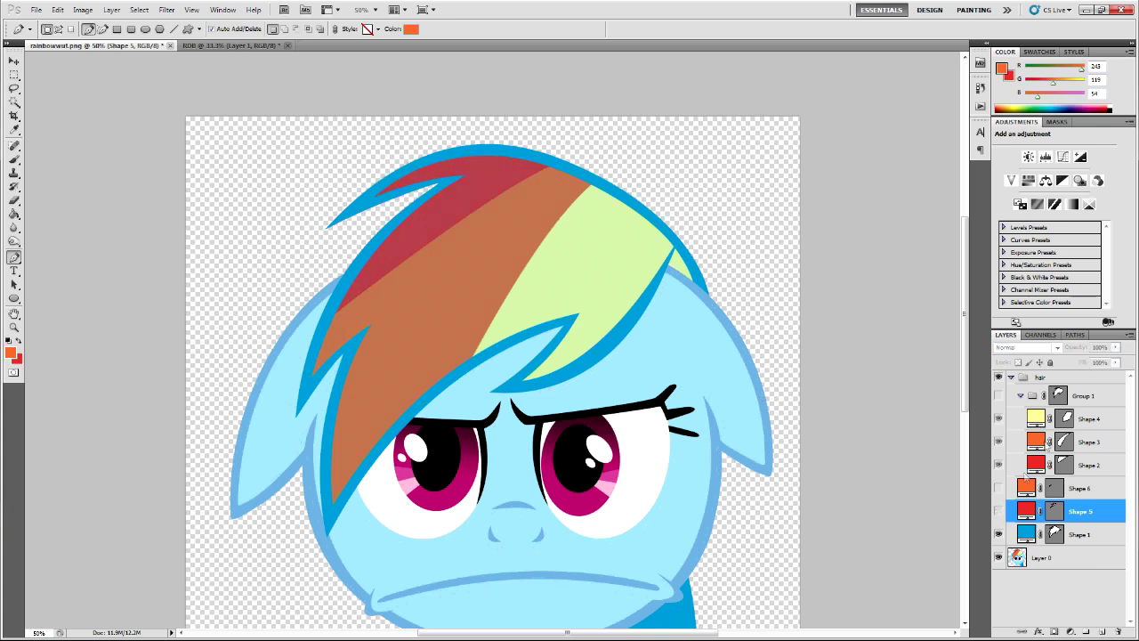
- Show Group 1 again and select the orange Shape 3 to display its path outline
click(1080, 395)
click(998, 395)
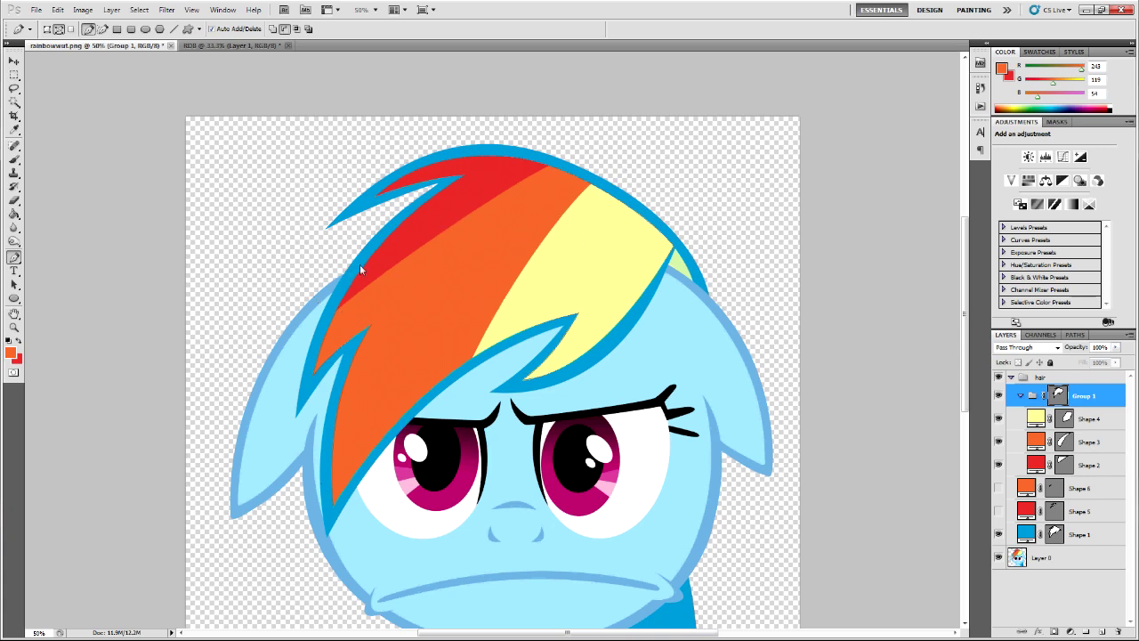
click(1090, 423)
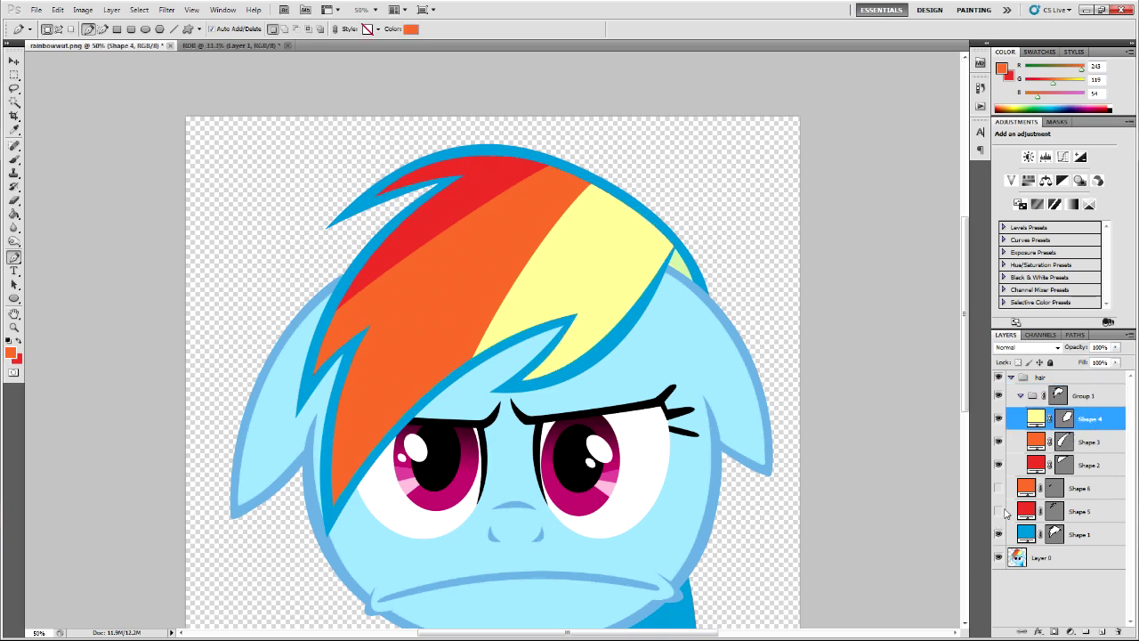
click(1073, 442)
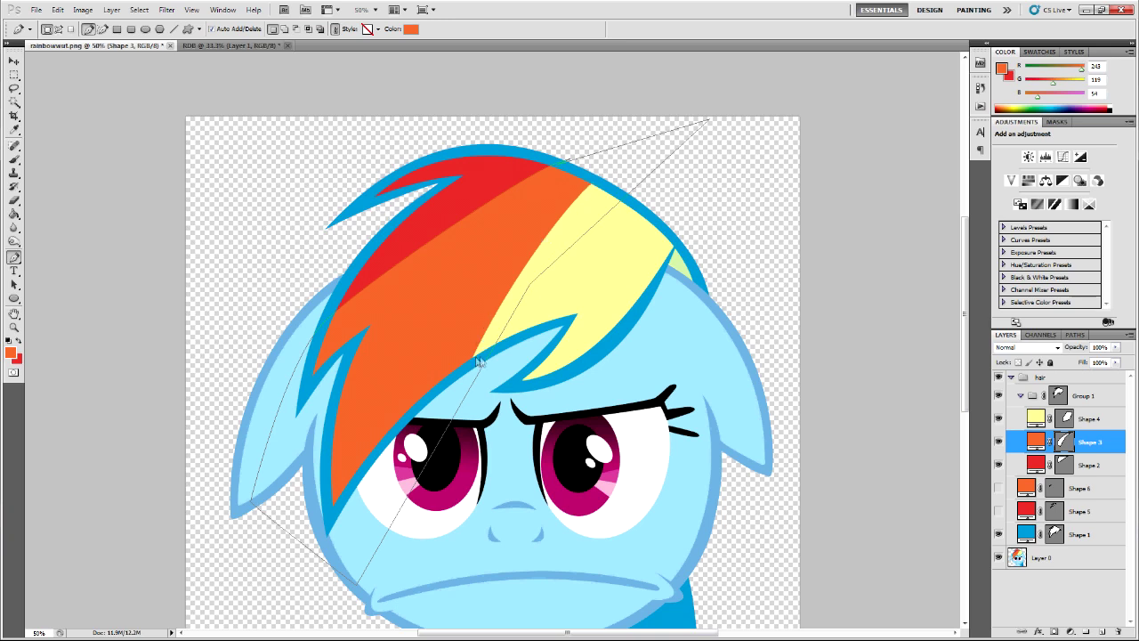
- Select the hidden Shape 6 layer to clear the path outline and view the whole head with its colored mane
click(1051, 496)
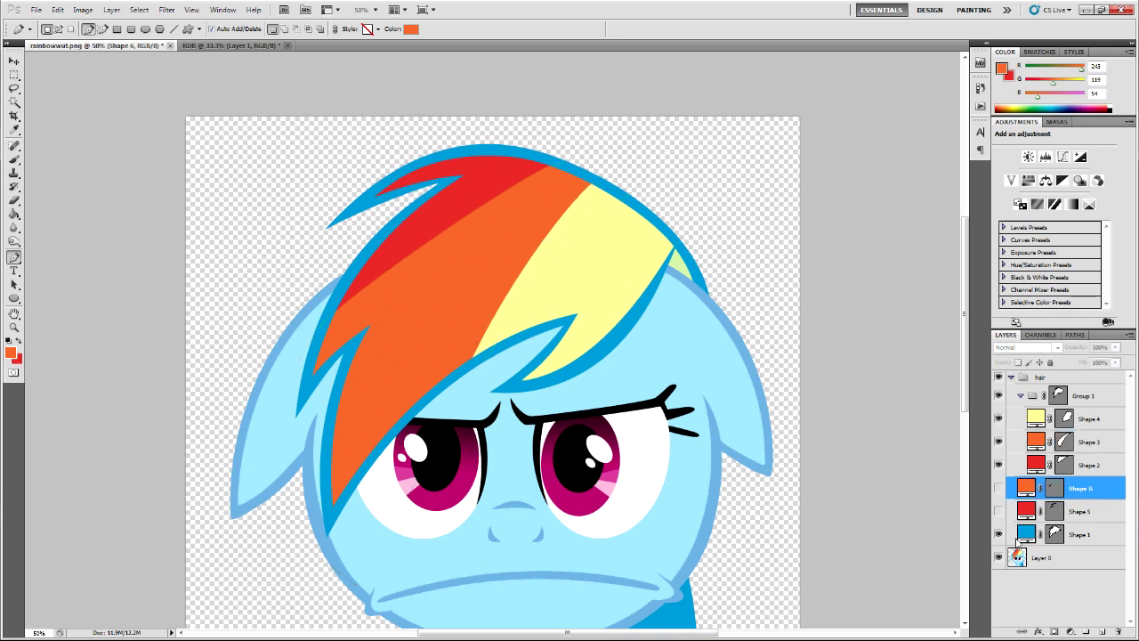
key(ctrl+minus)
key(ctrl+minus)
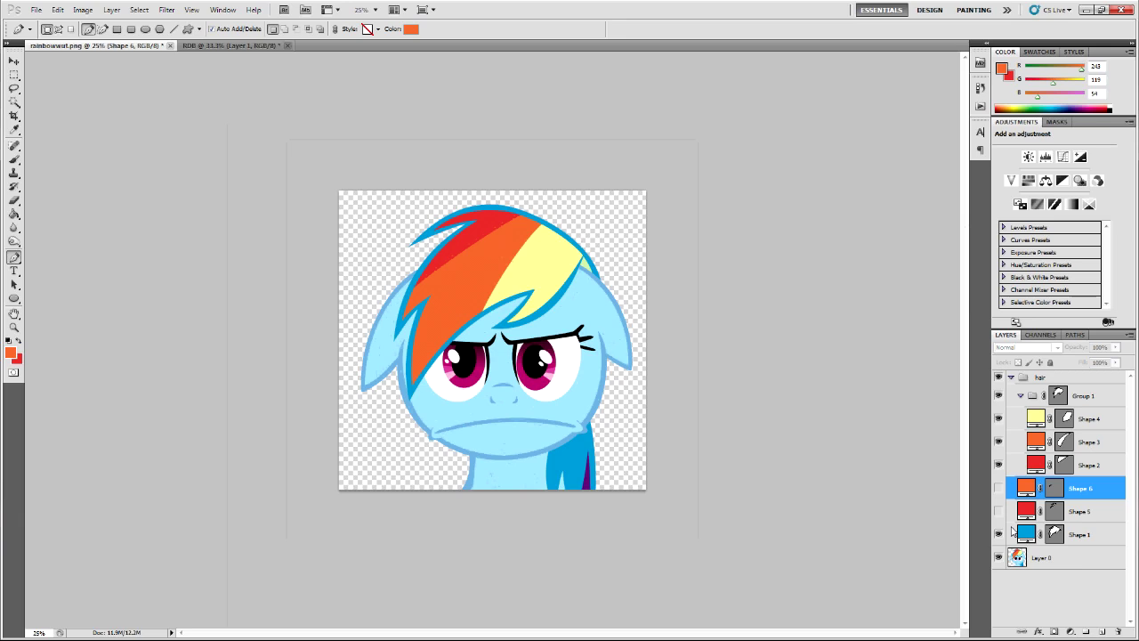
- Open twi-drunk-nohat.png from the FiM folder as a second hair example, and return to rainbowwut.png
click(37, 10)
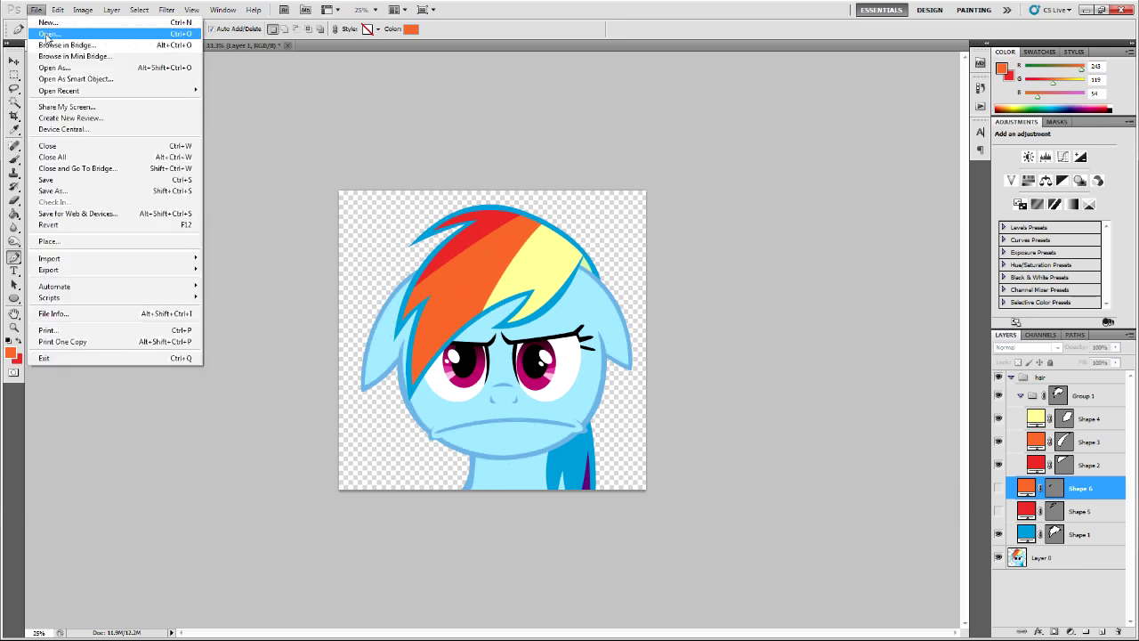
click(47, 36)
click(642, 121)
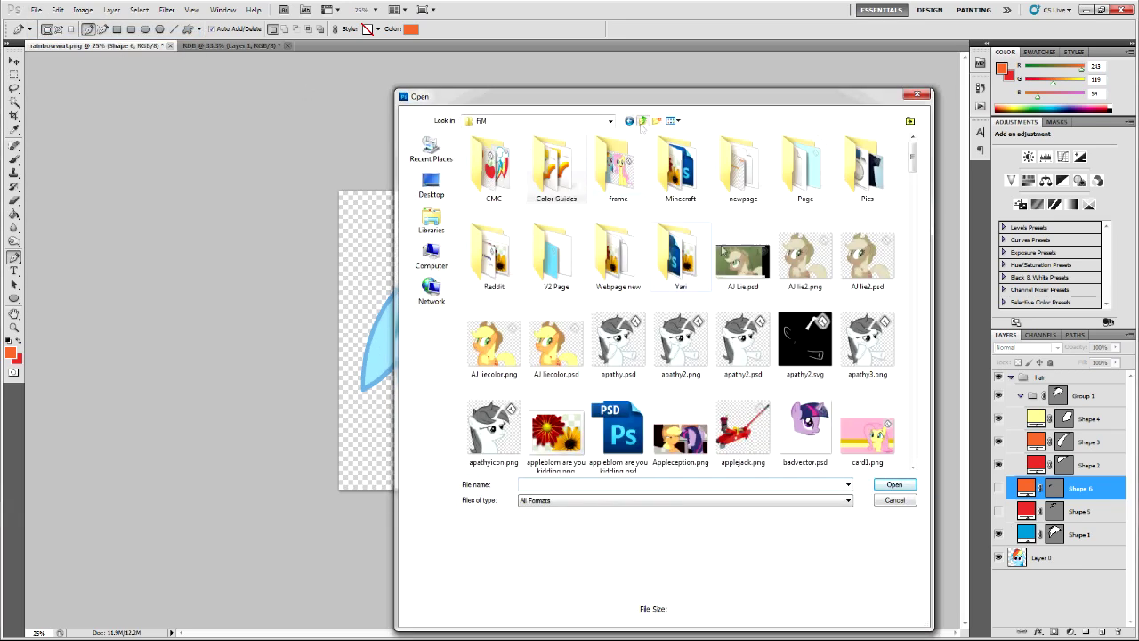
drag(912, 160, 924, 437)
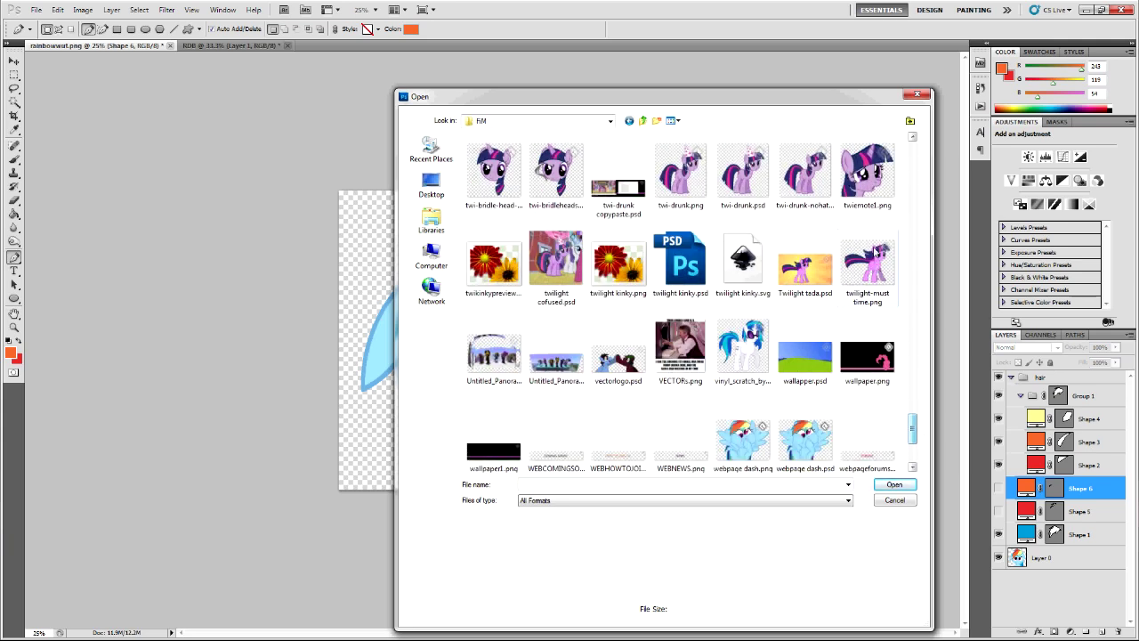
click(823, 187)
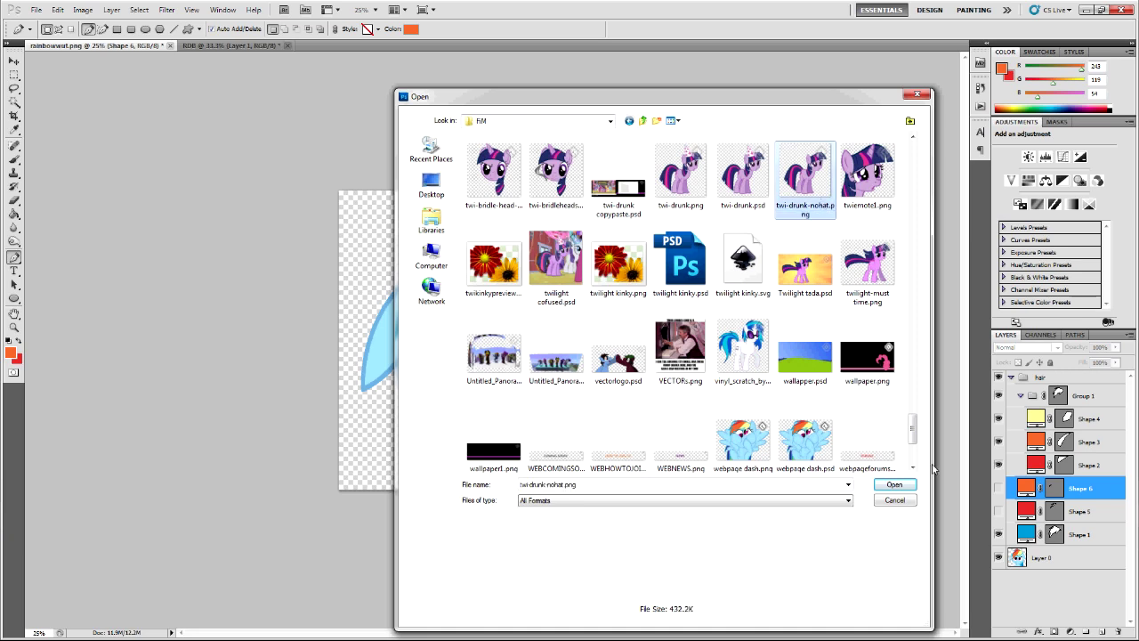
click(879, 486)
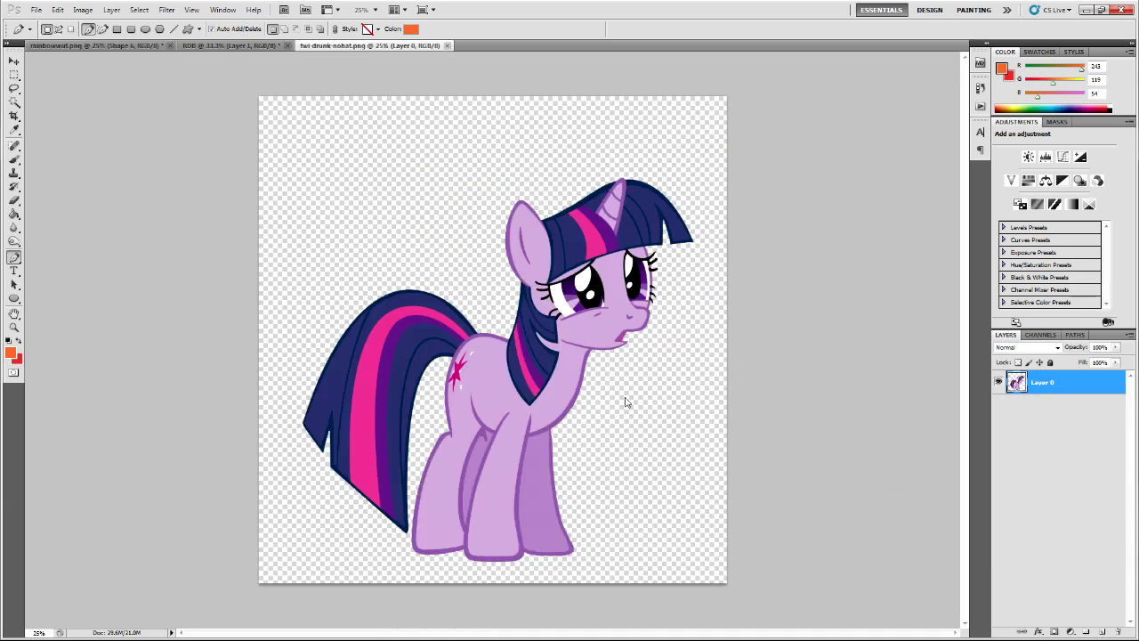
key(ctrl+plus)
scroll(592, 265, up, 1)
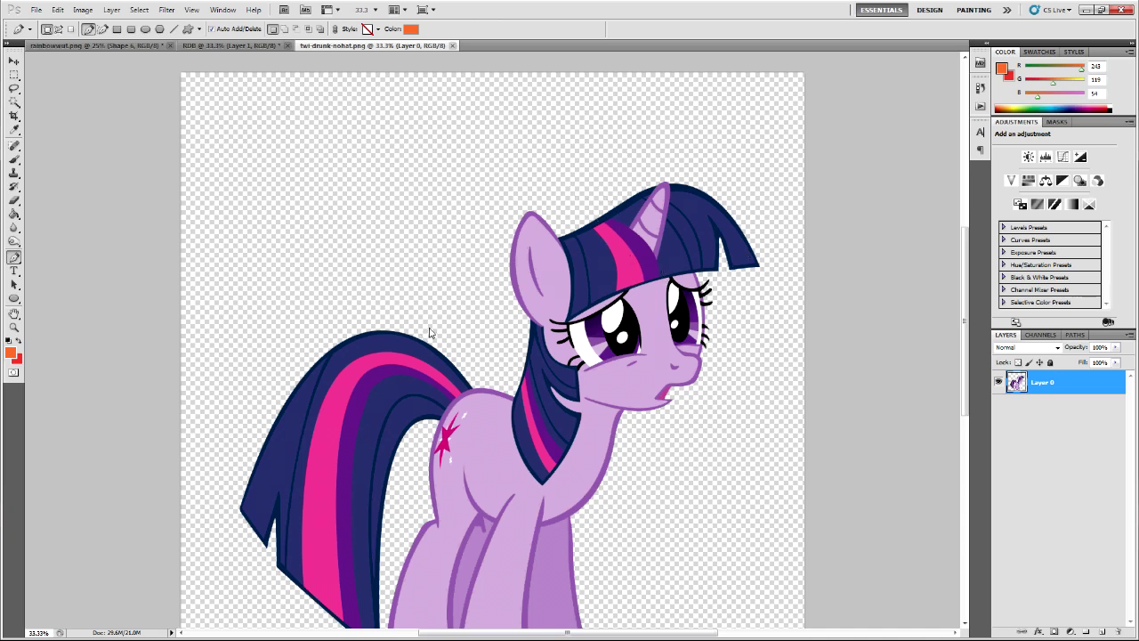
click(127, 45)
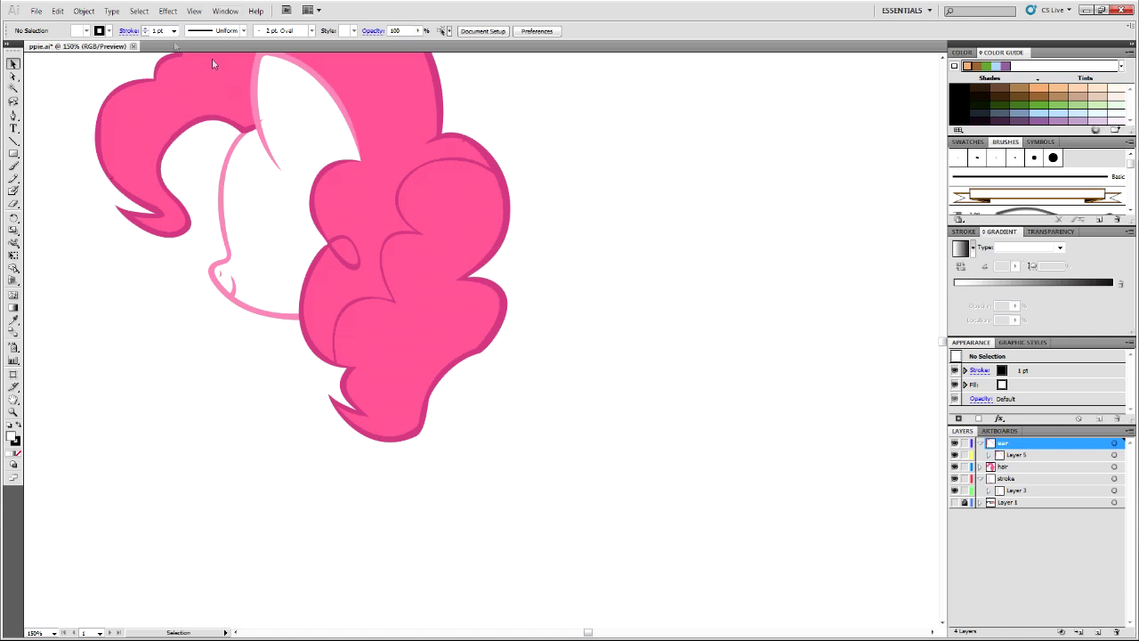
click(193, 10)
click(195, 10)
click(225, 11)
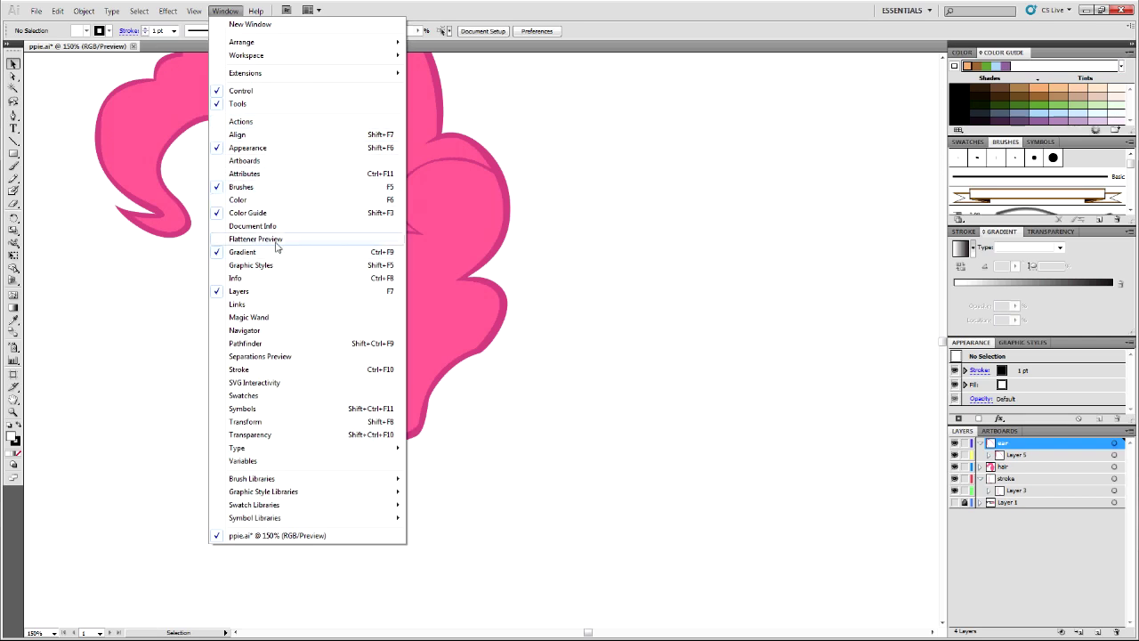
click(537, 153)
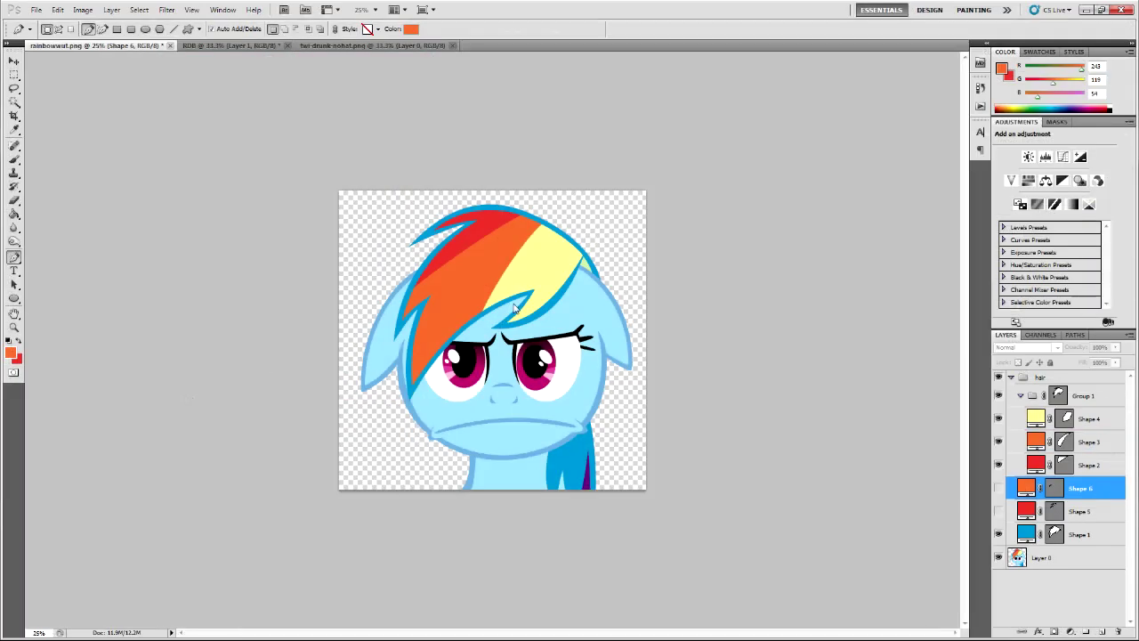
- View the mane in rainbowwut.png, and check it against the Rainbow Dash color guide in the RDB document
key(ctrl+plus)
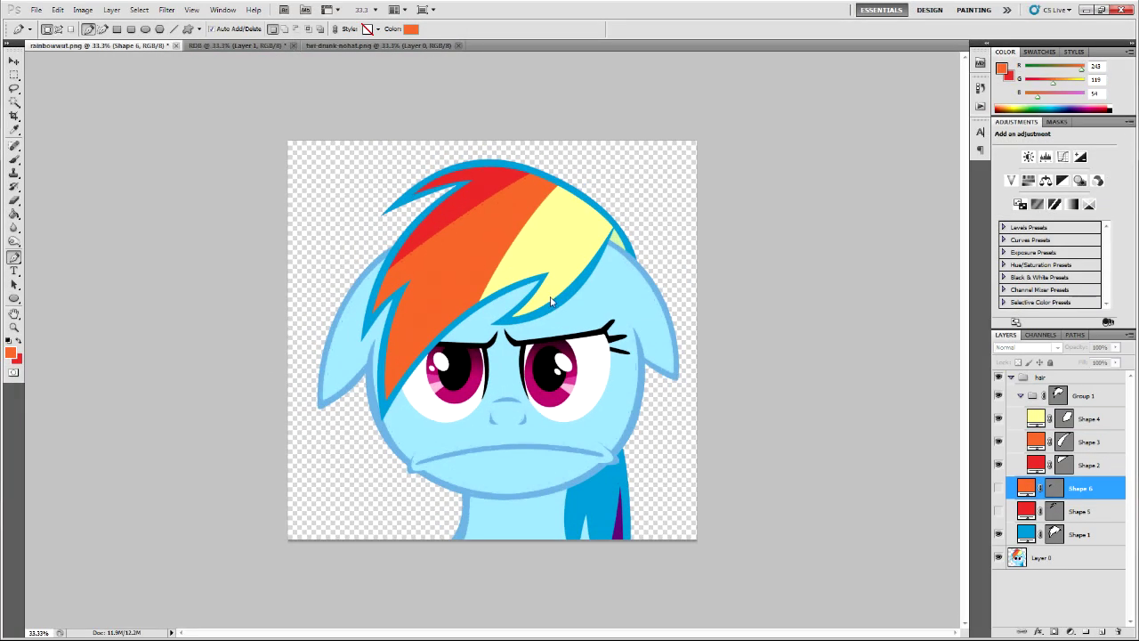
click(347, 46)
click(264, 46)
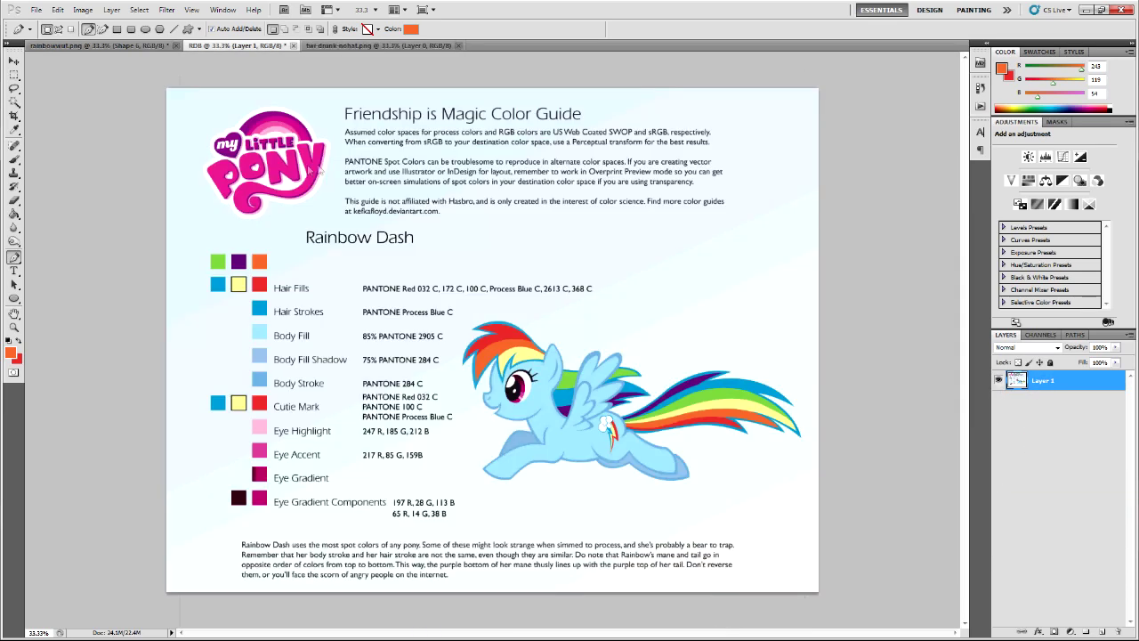
- Switch to twi-drunk-nohat.png and examine the colored stripes, inner strand lines and outlines of the mane and tail up close
click(371, 47)
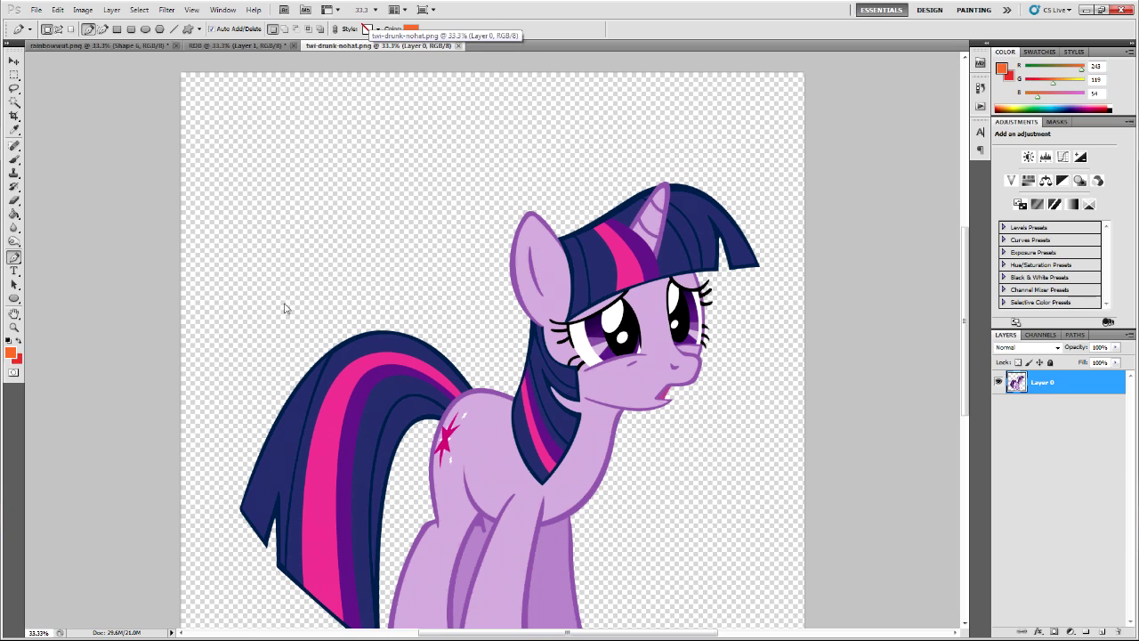
scroll(285, 308, up, 1)
key(ctrl+plus)
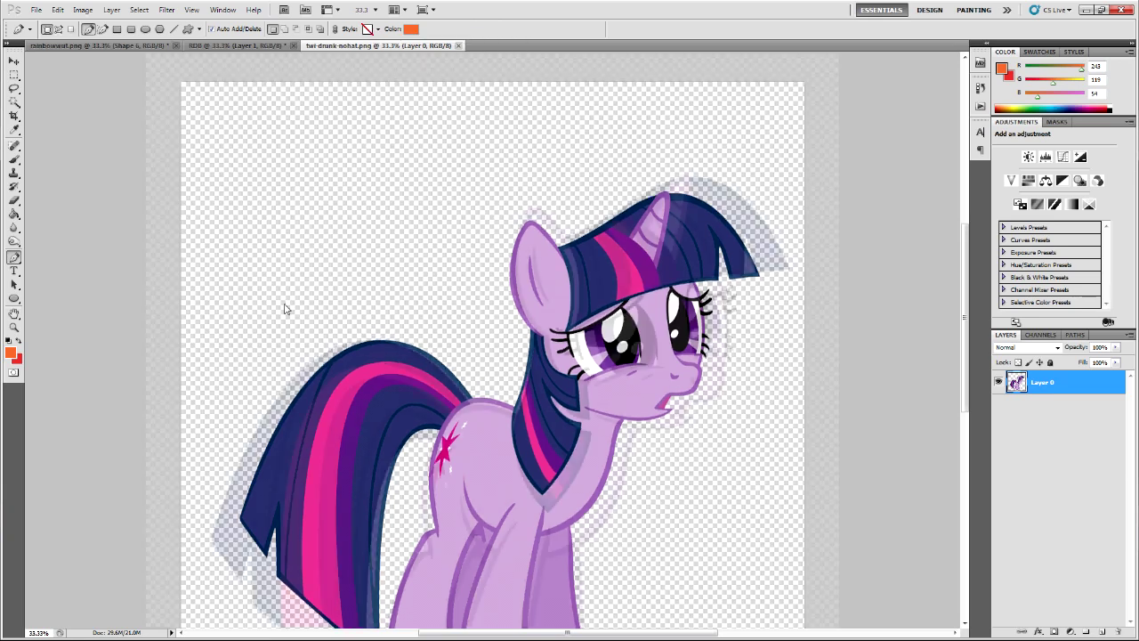
scroll(286, 310, up, 1)
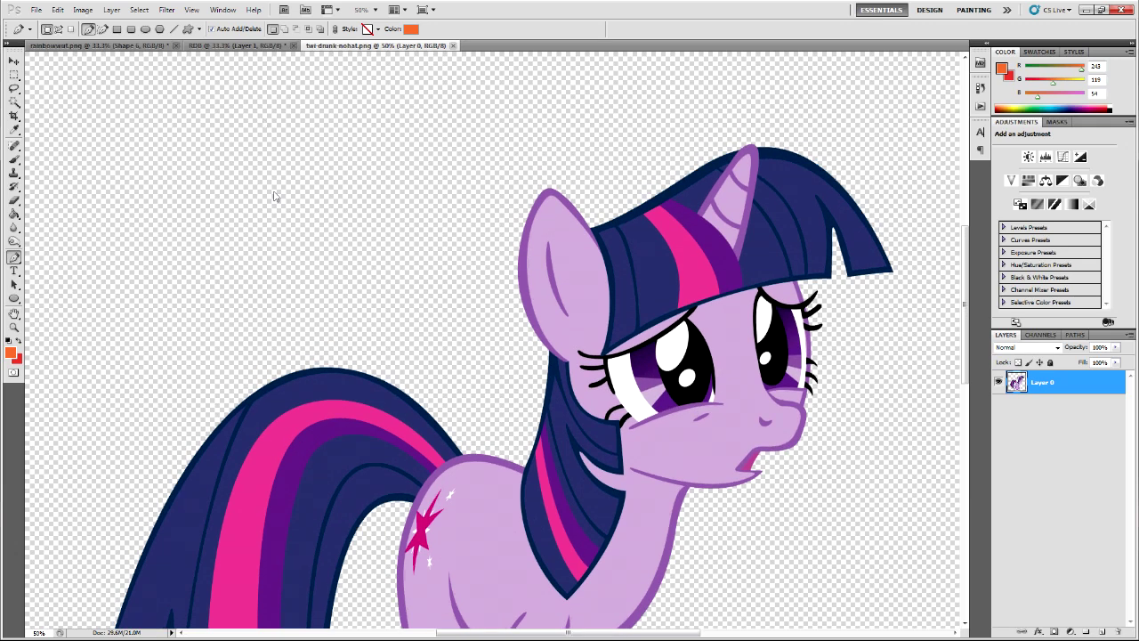
key(ctrl+Tab)
click(328, 46)
scroll(960, 255, up, 1)
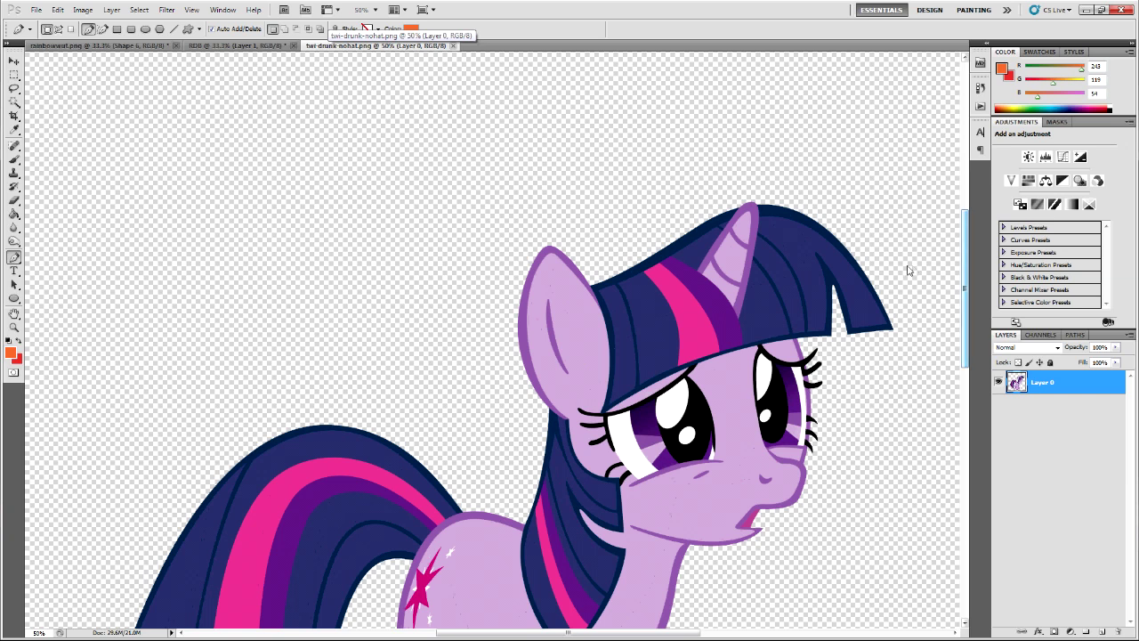
scroll(876, 289, up, 1)
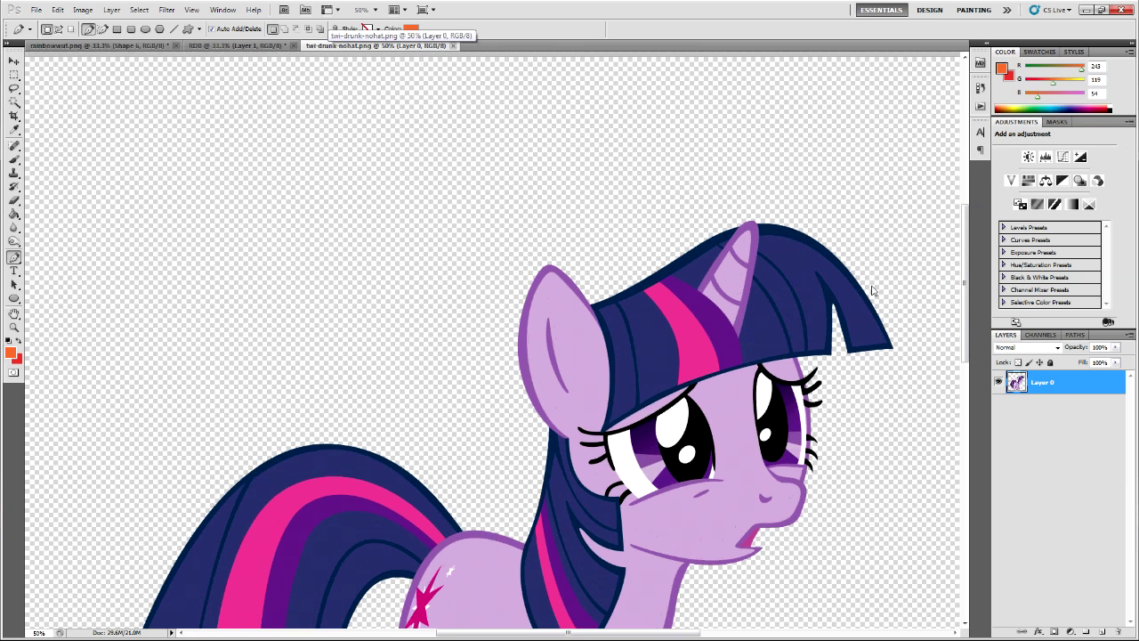
scroll(872, 290, up, 2)
drag(968, 245, 956, 307)
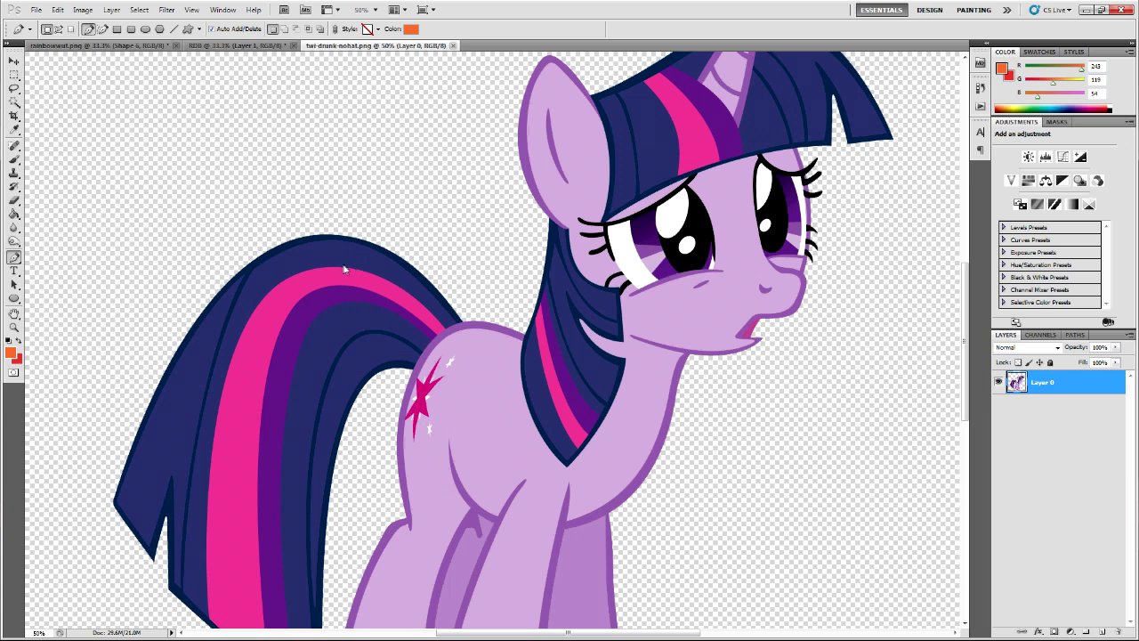
scroll(342, 266, up, 2)
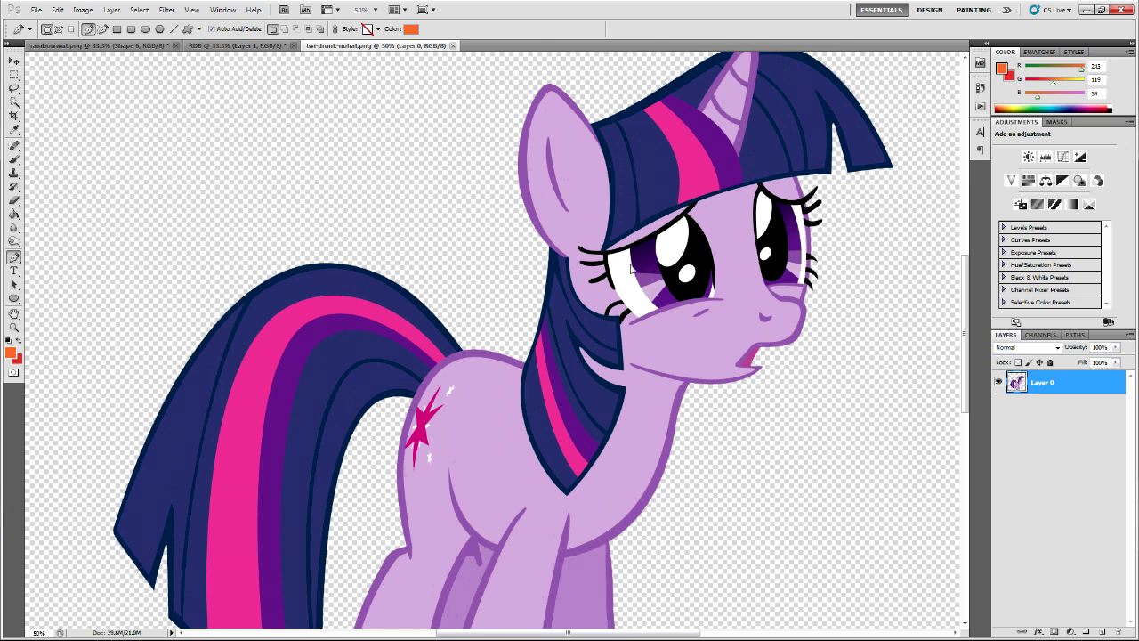
scroll(617, 266, up, 1)
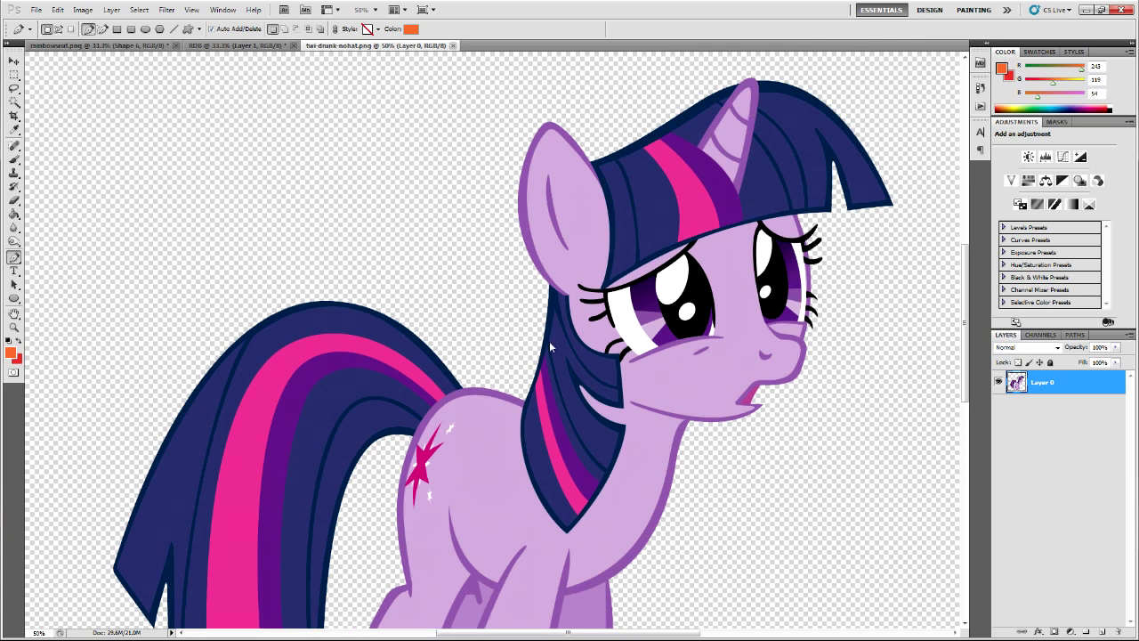
scroll(549, 341, up, 1)
scroll(550, 340, down, 5)
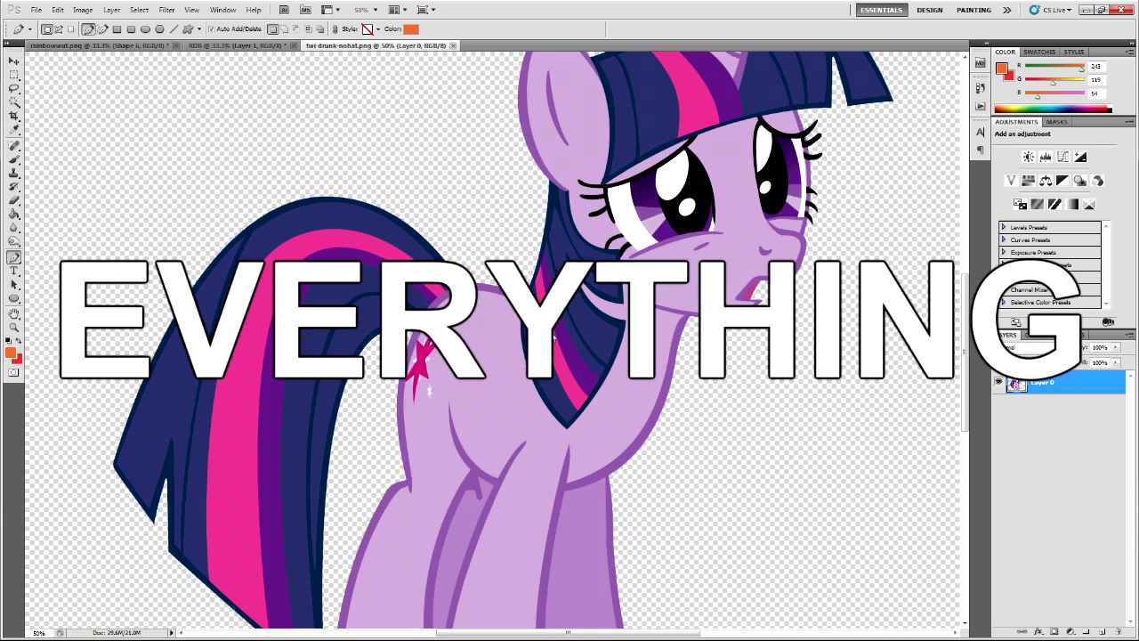
scroll(551, 336, down, 1)
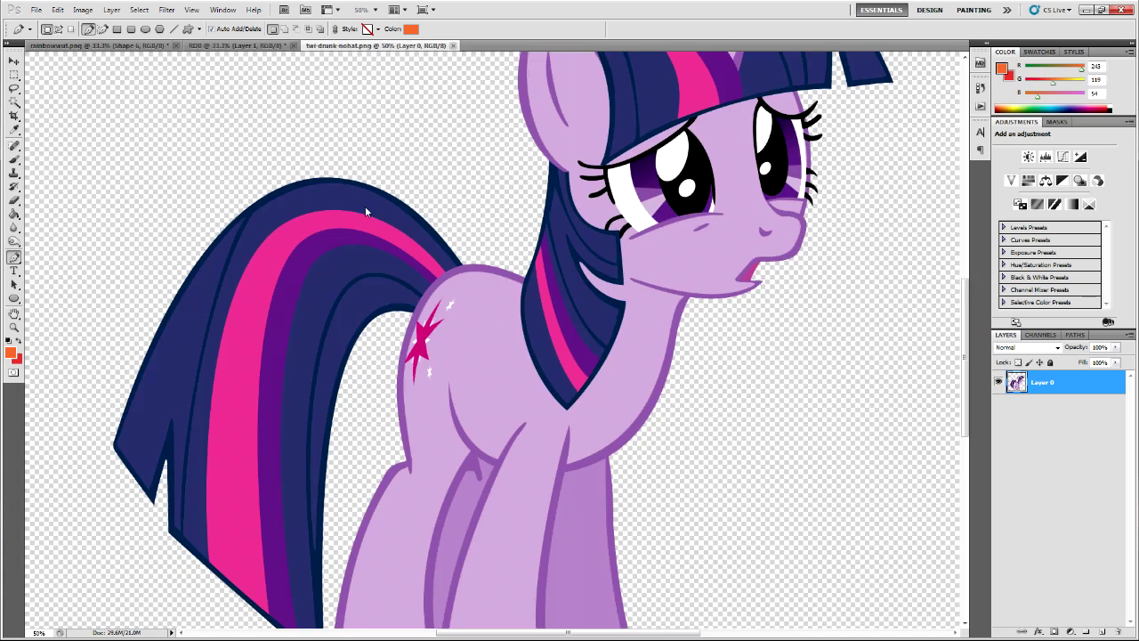
scroll(365, 218, up, 2)
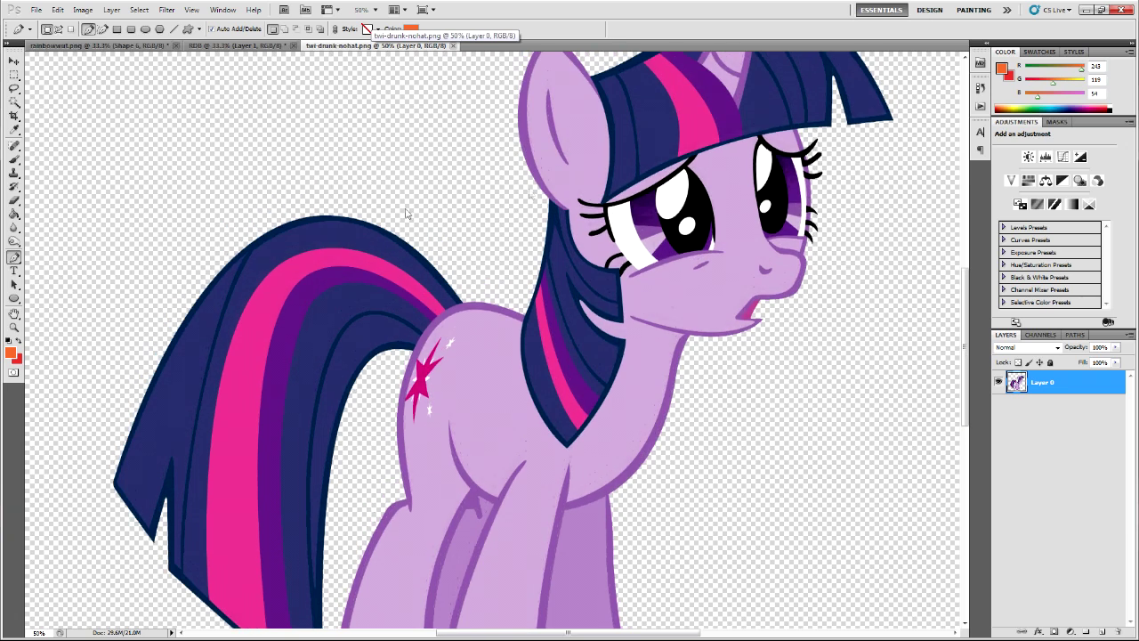